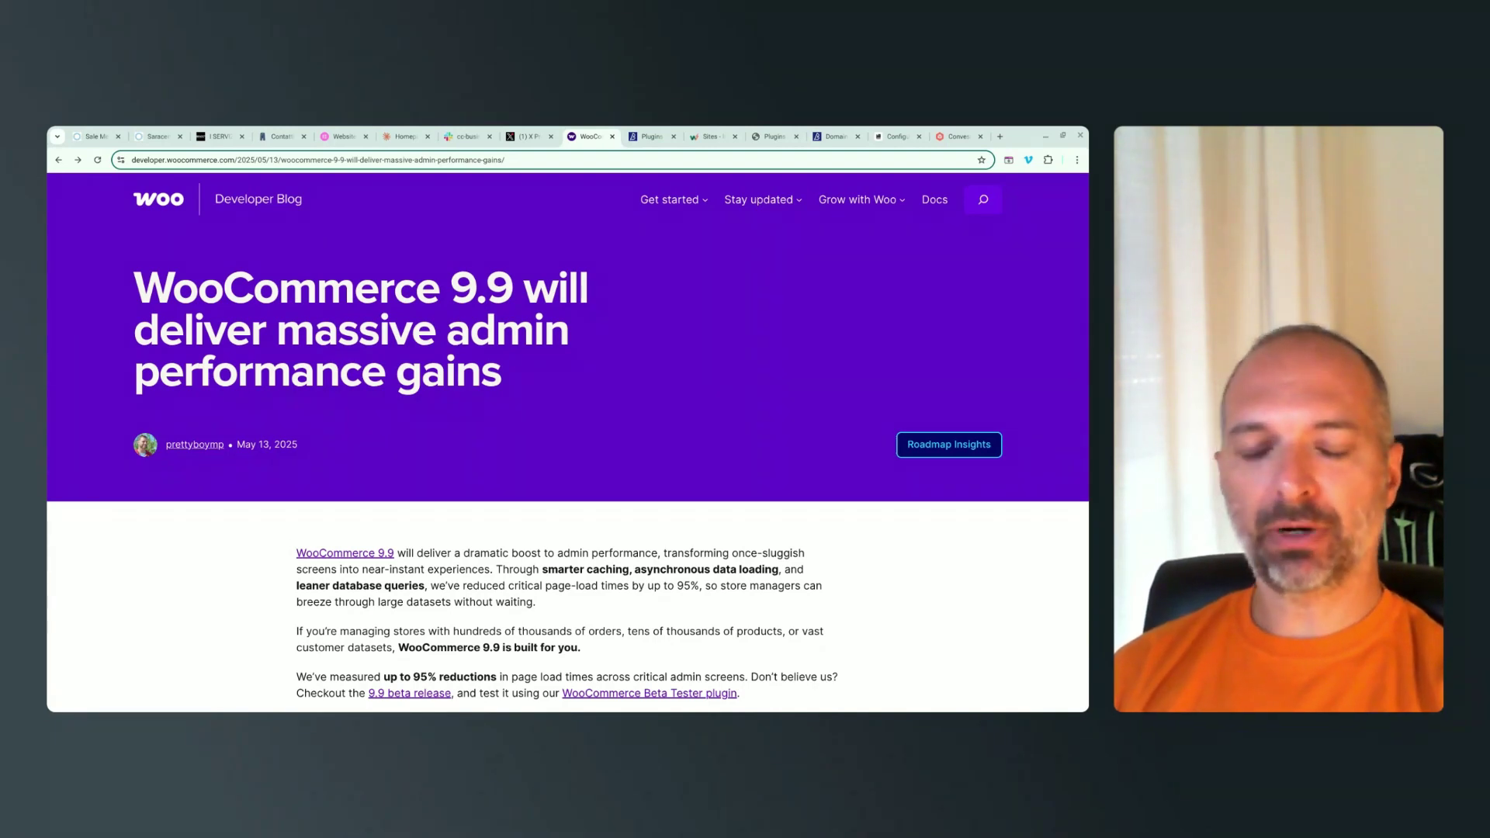
Read the WooCommerce 9.9 performance post's introduction and the benchmark store specifications under "The proof".
scroll(527, 431, "down", 1)
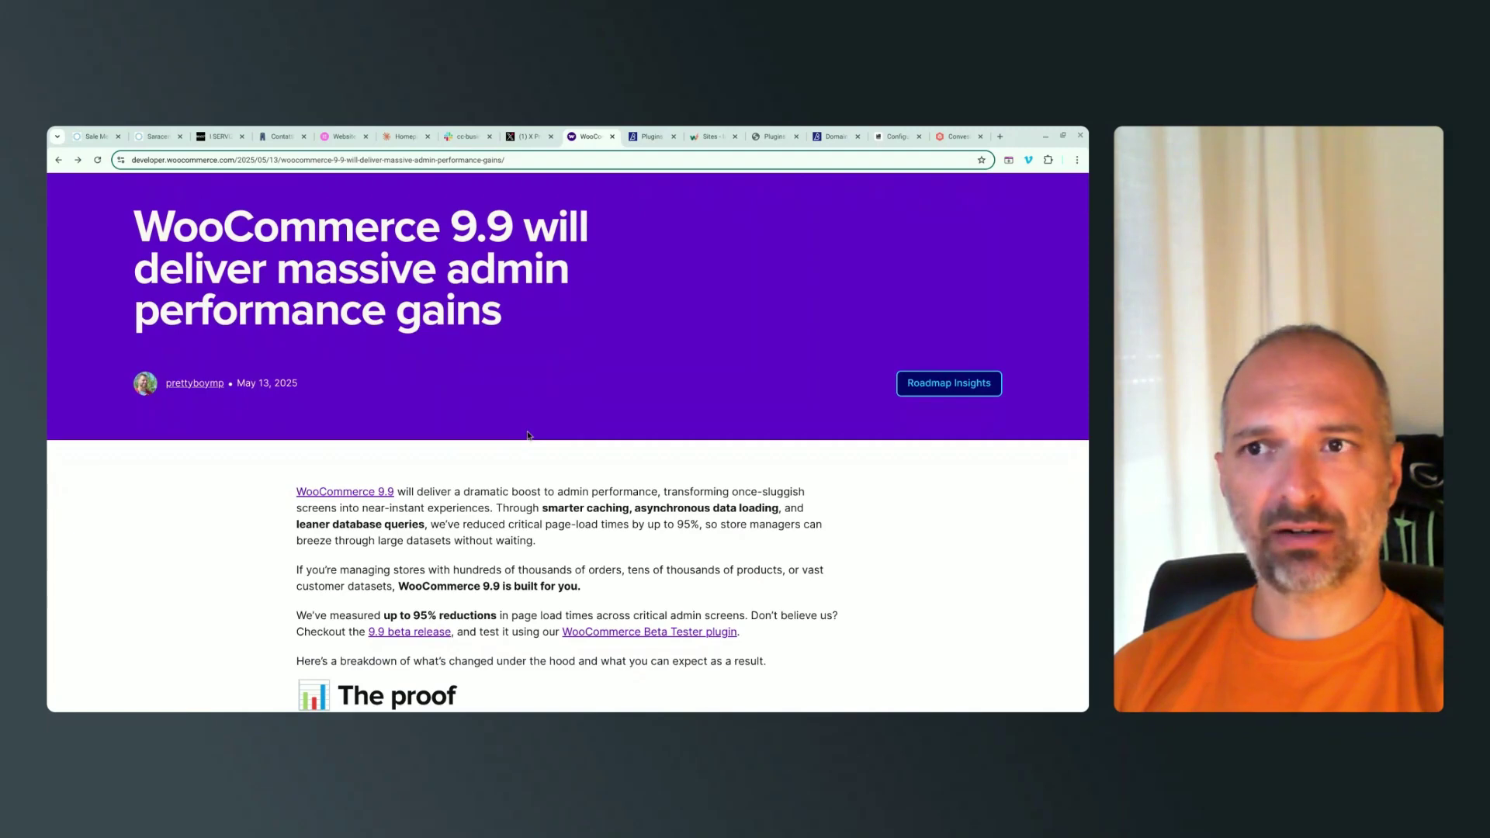
scroll(528, 435, "up", 1)
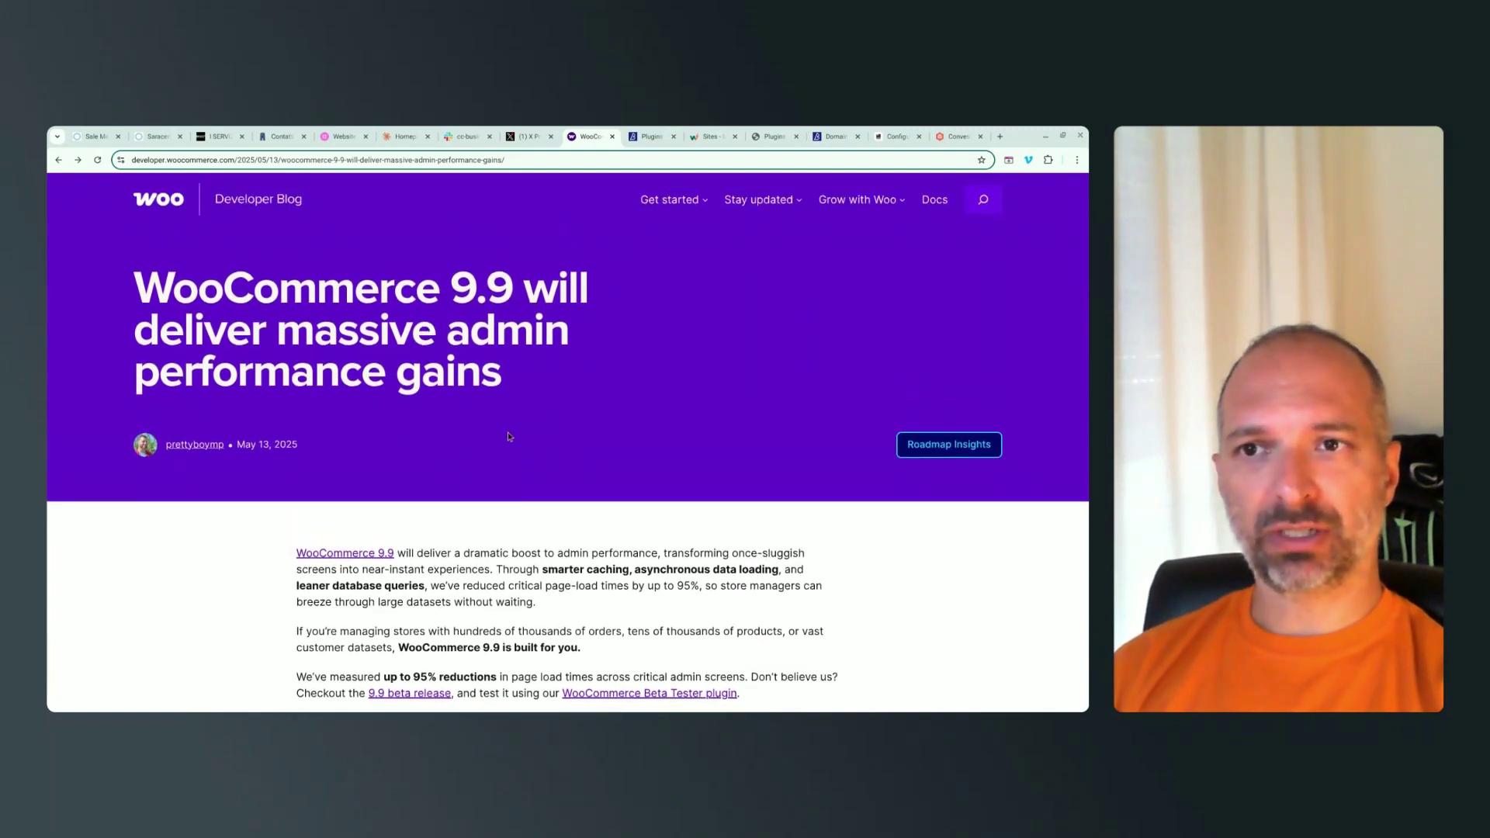
scroll(509, 437, "down", 6)
left_click_drag(297, 380, 761, 504)
left_click(366, 421)
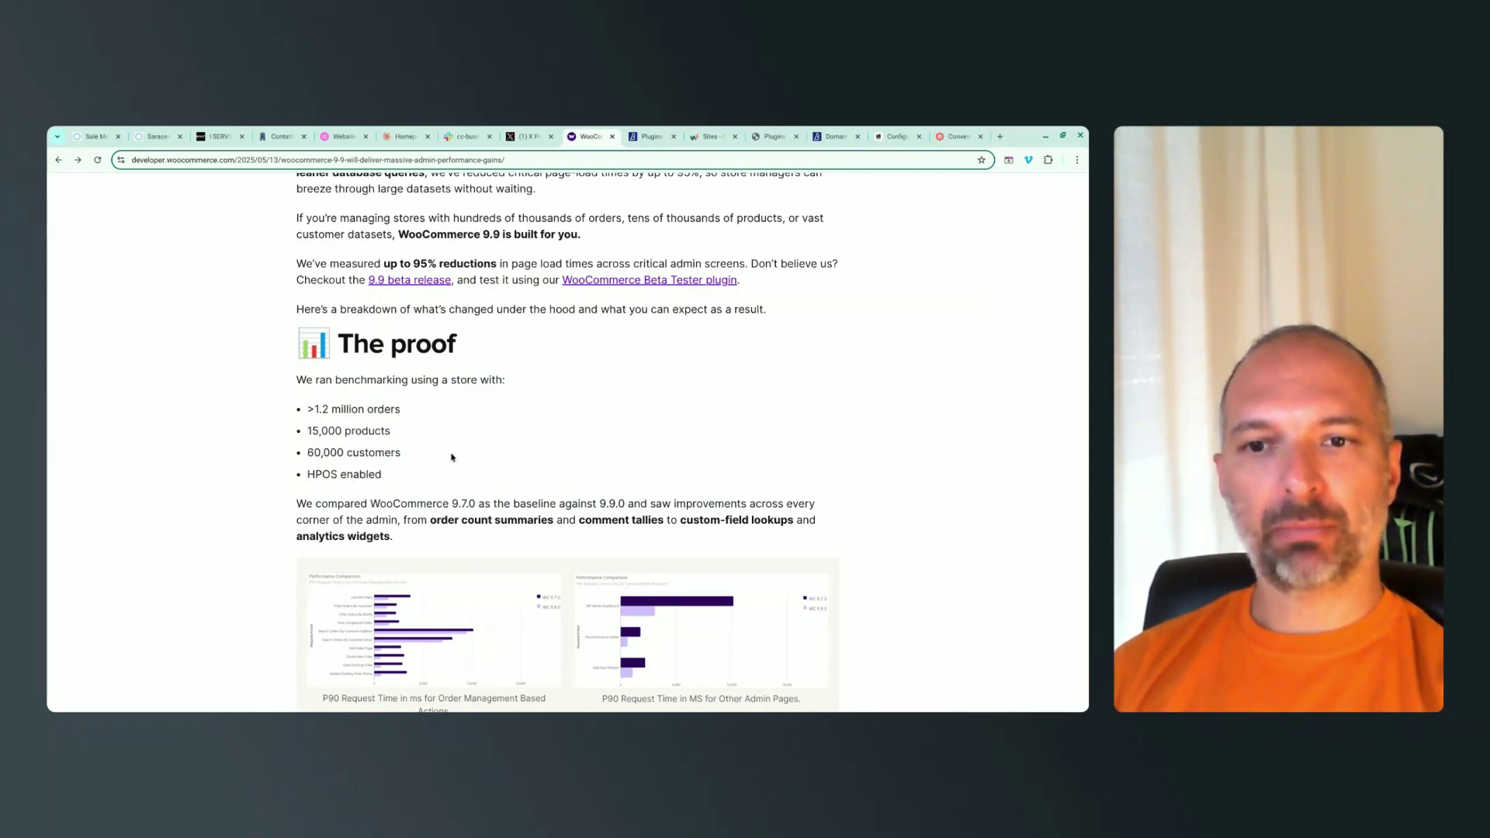
Examine the WooCommerce 9.7.0 baseline comparison and view the order management request-time chart at full size, returning to the post.
scroll(451, 458, "down", 2)
left_click_drag(454, 418, 472, 419)
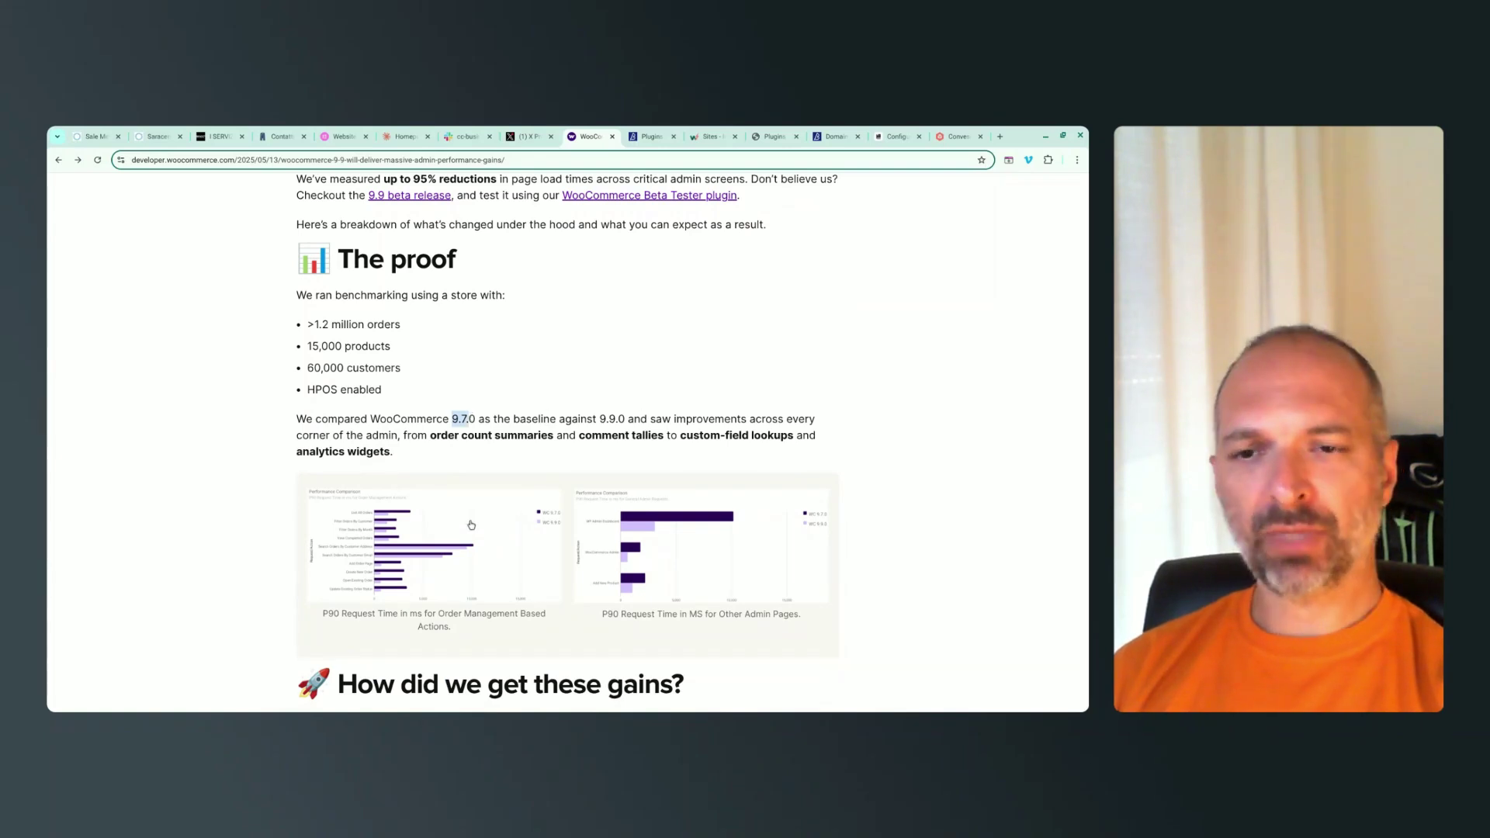
left_click(440, 531)
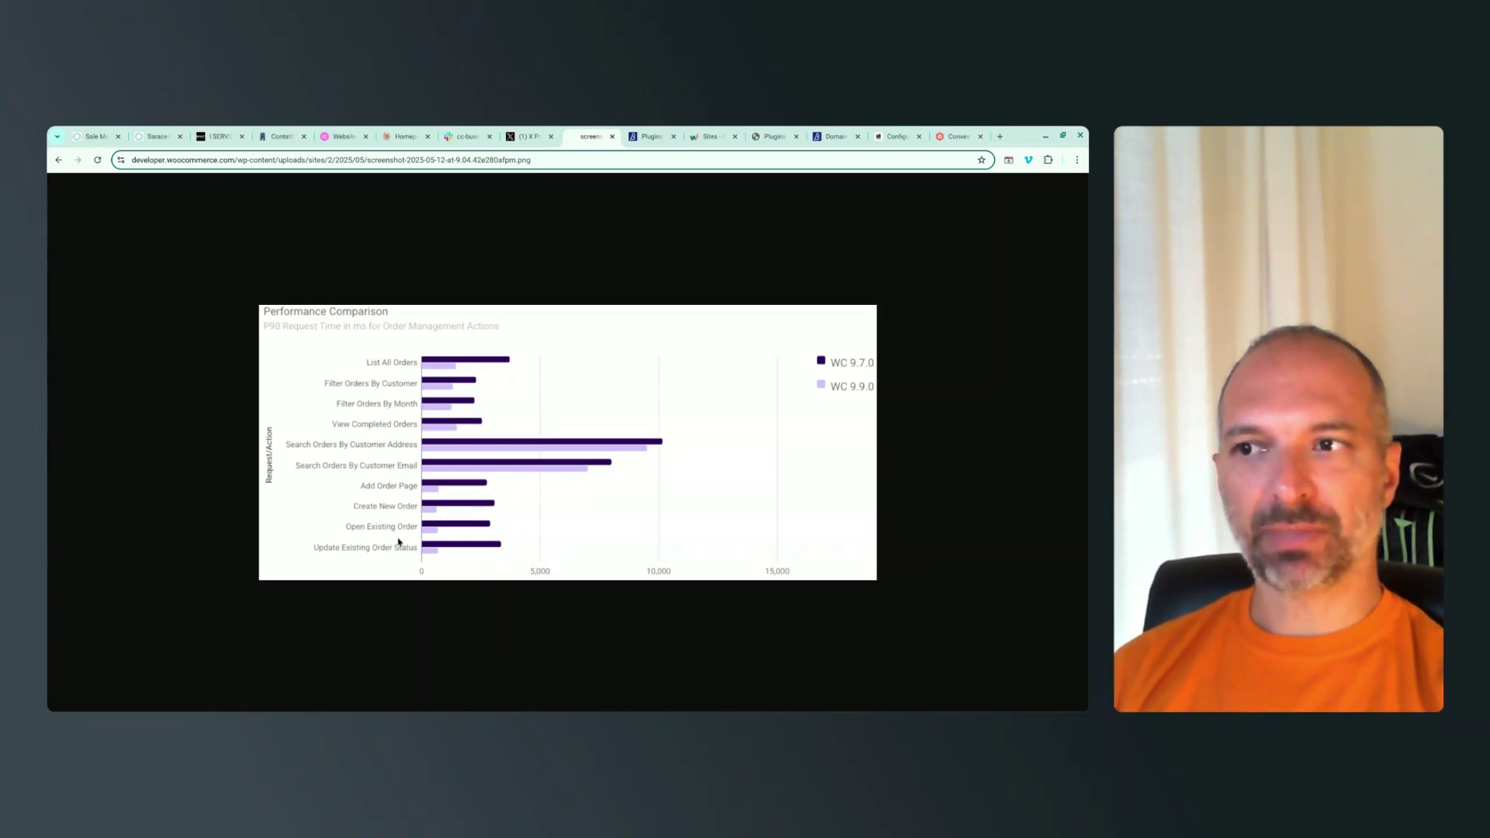
left_click(59, 159)
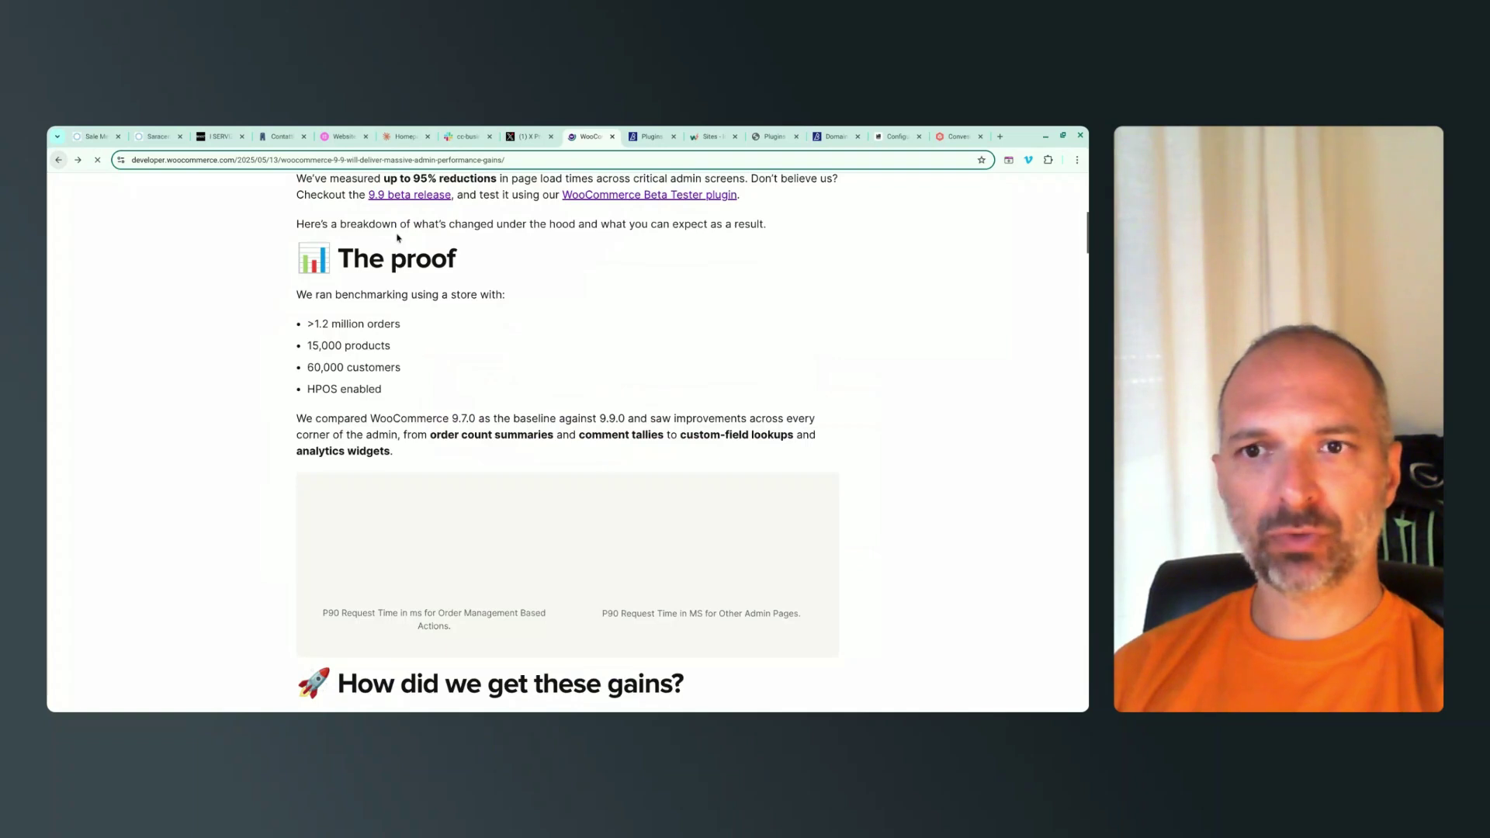
Read the "How did we get these gains?" section covering the individual WooCommerce 9.9 performance changes.
left_click_drag(339, 334, 701, 603)
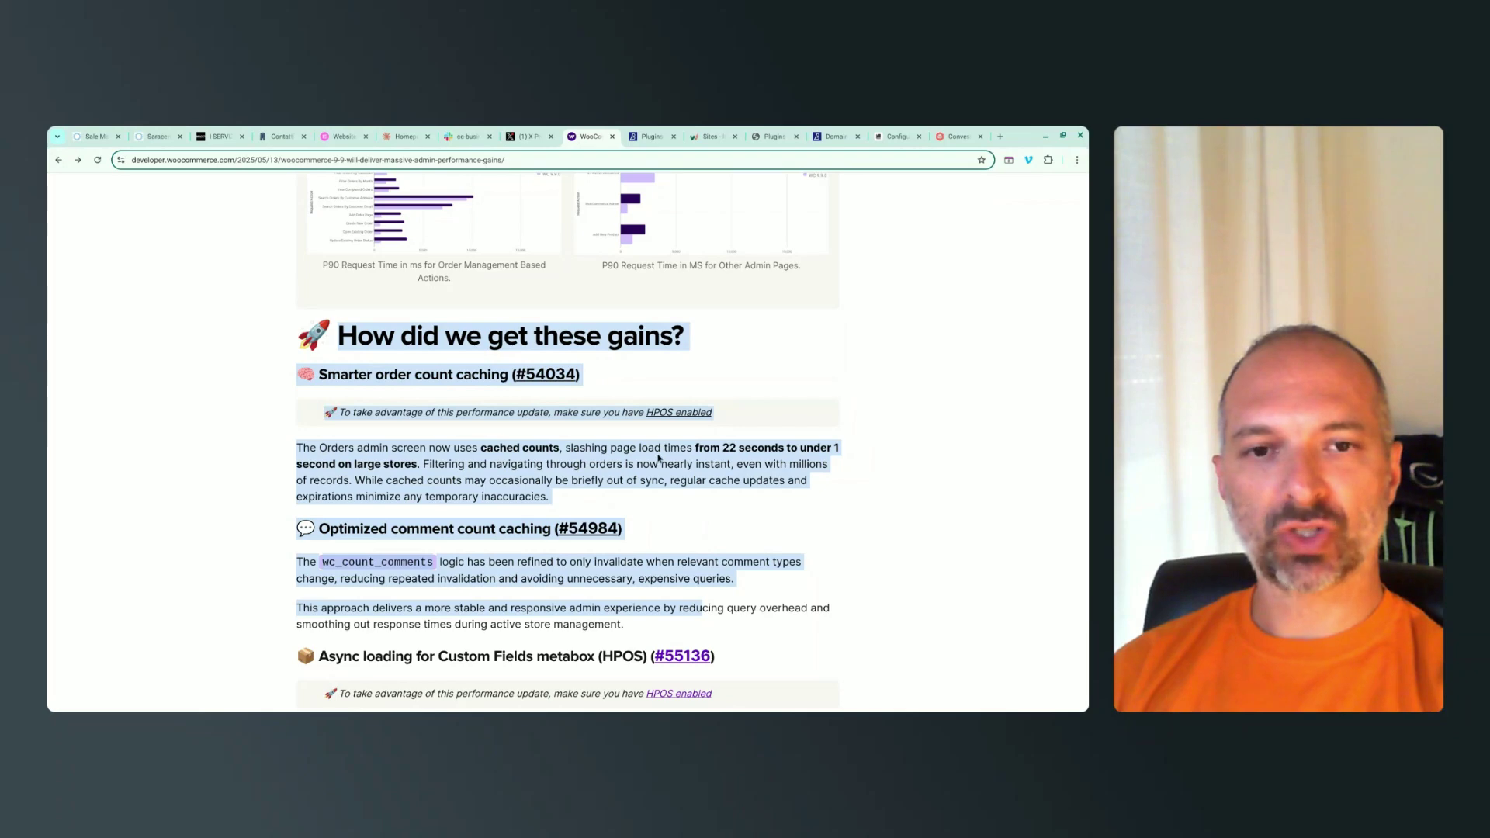
scroll(659, 454, "down", 1)
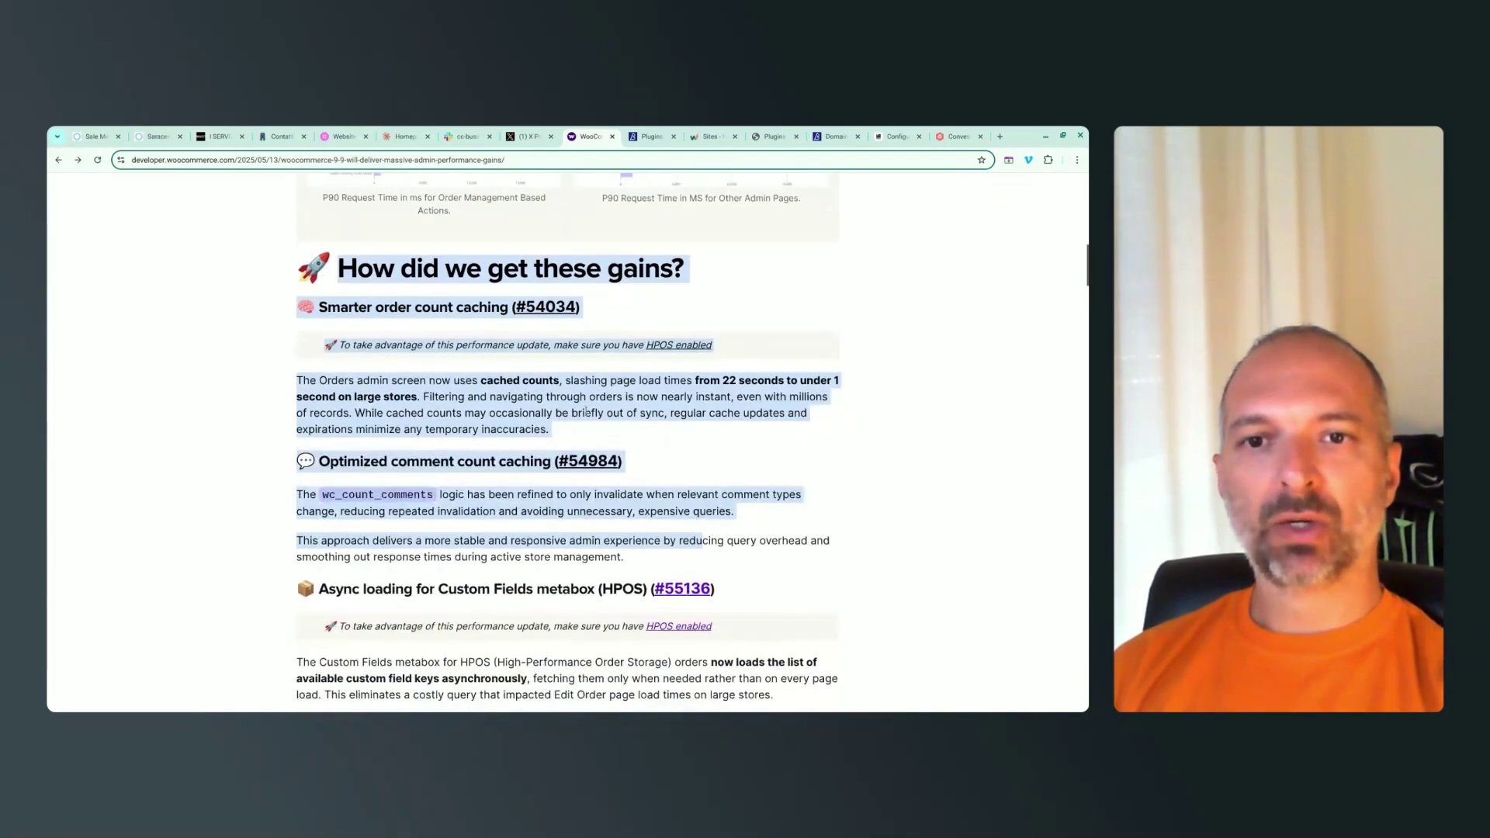
left_click(586, 412)
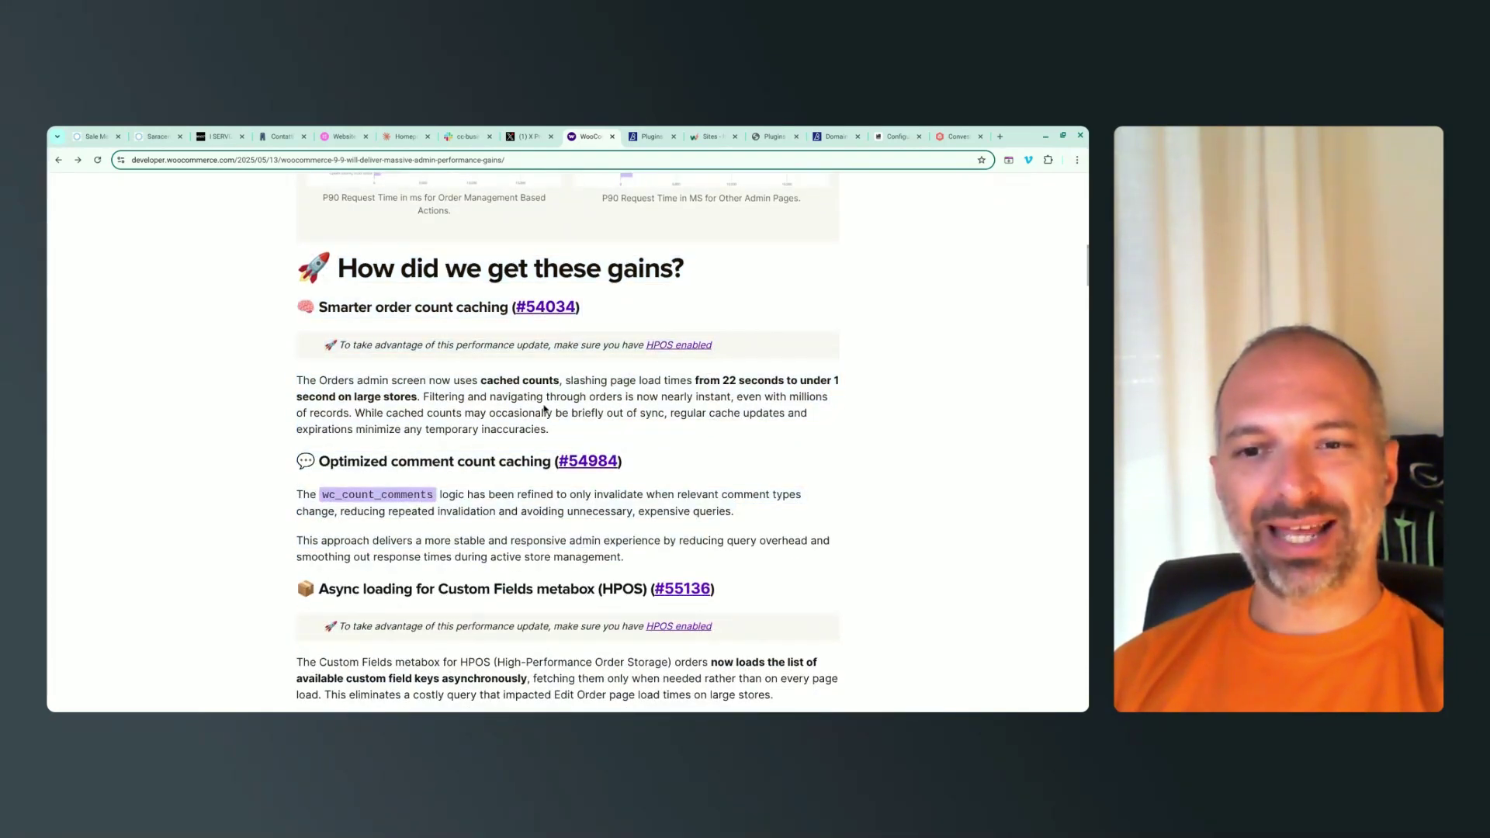
scroll(544, 409, "down", 7)
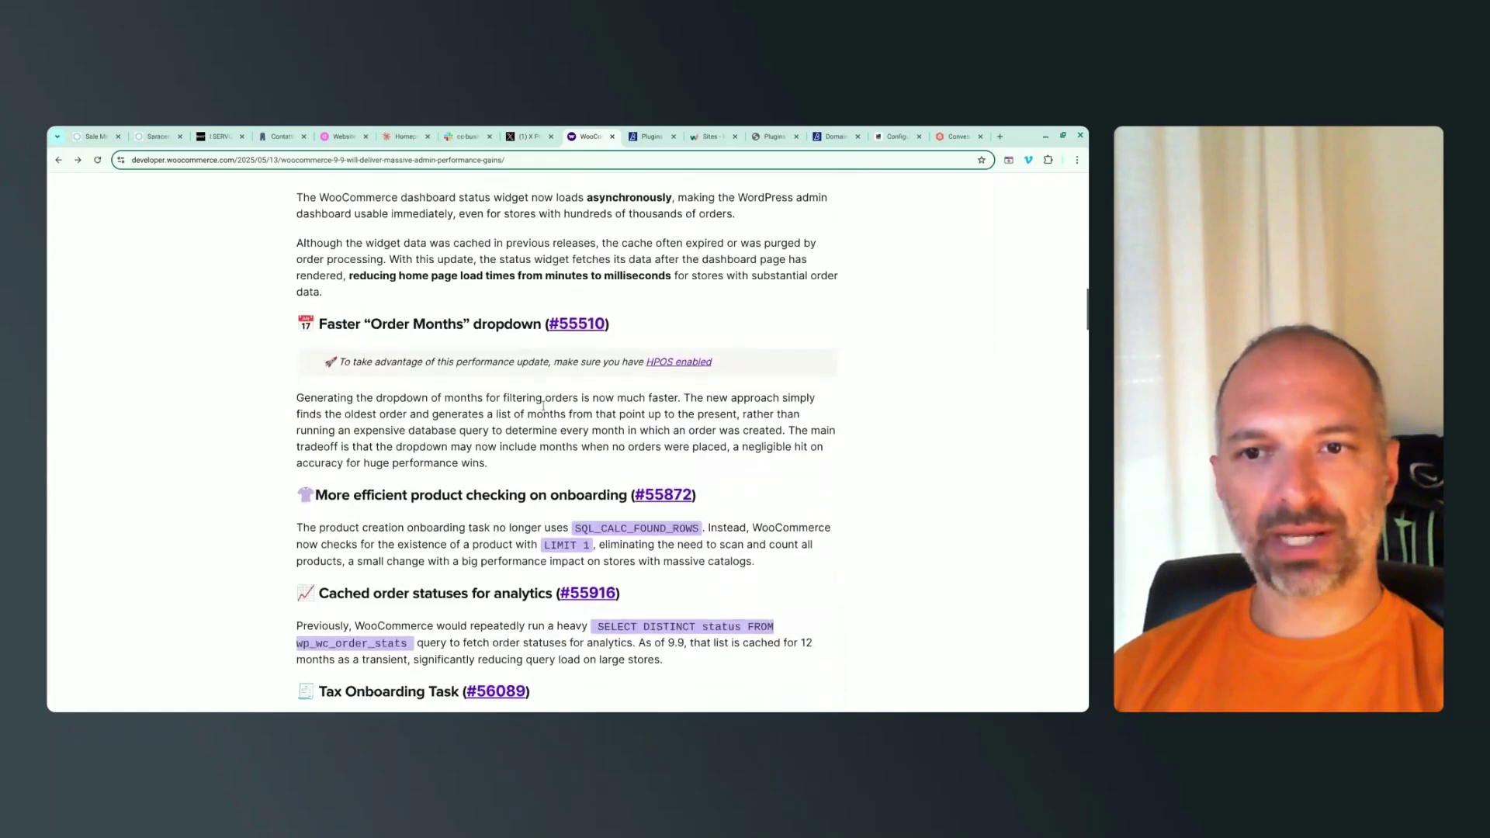
scroll(543, 404, "down", 2)
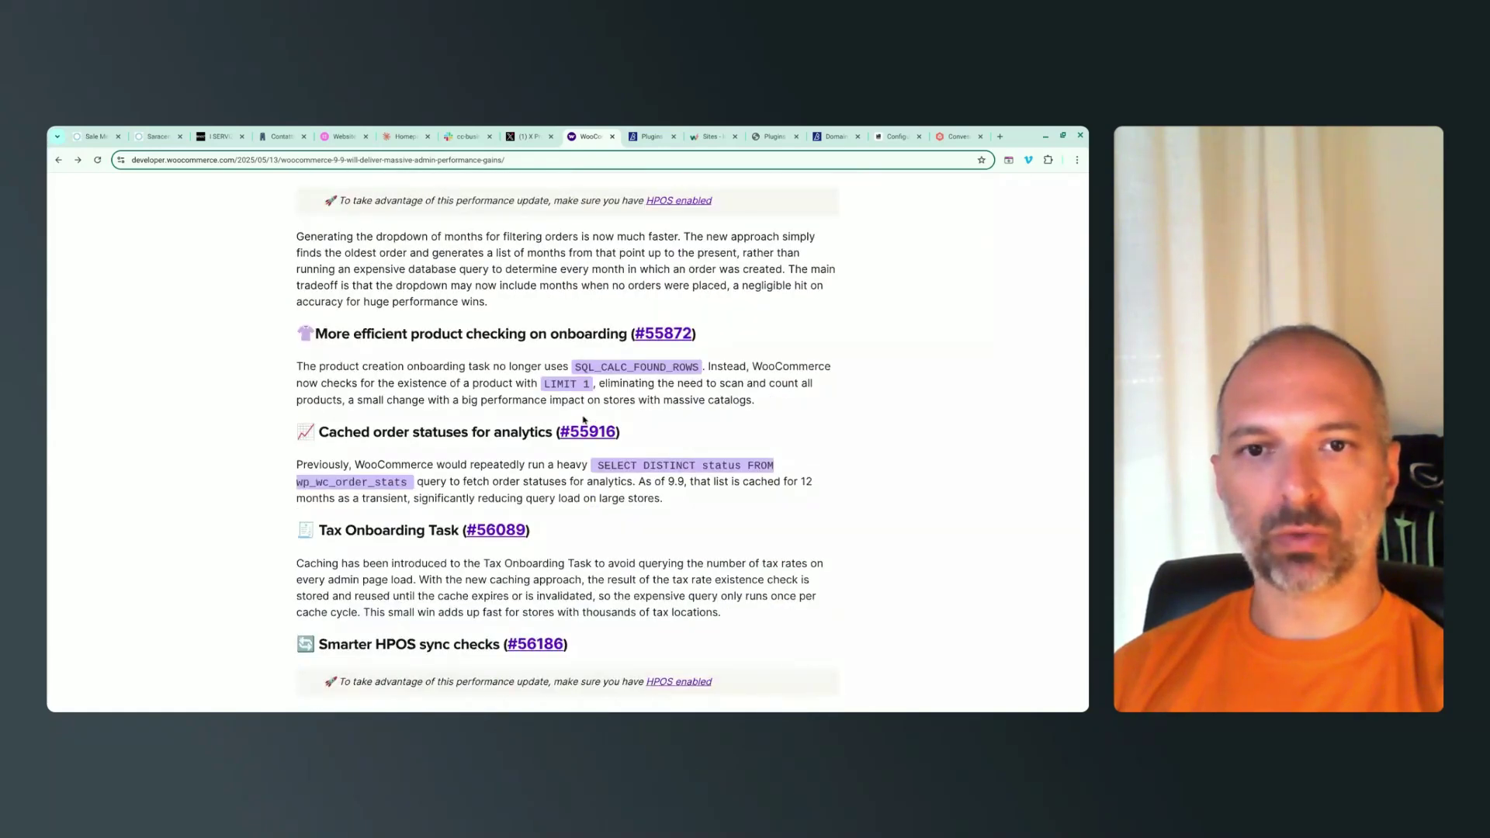
scroll(706, 427, "down", 8)
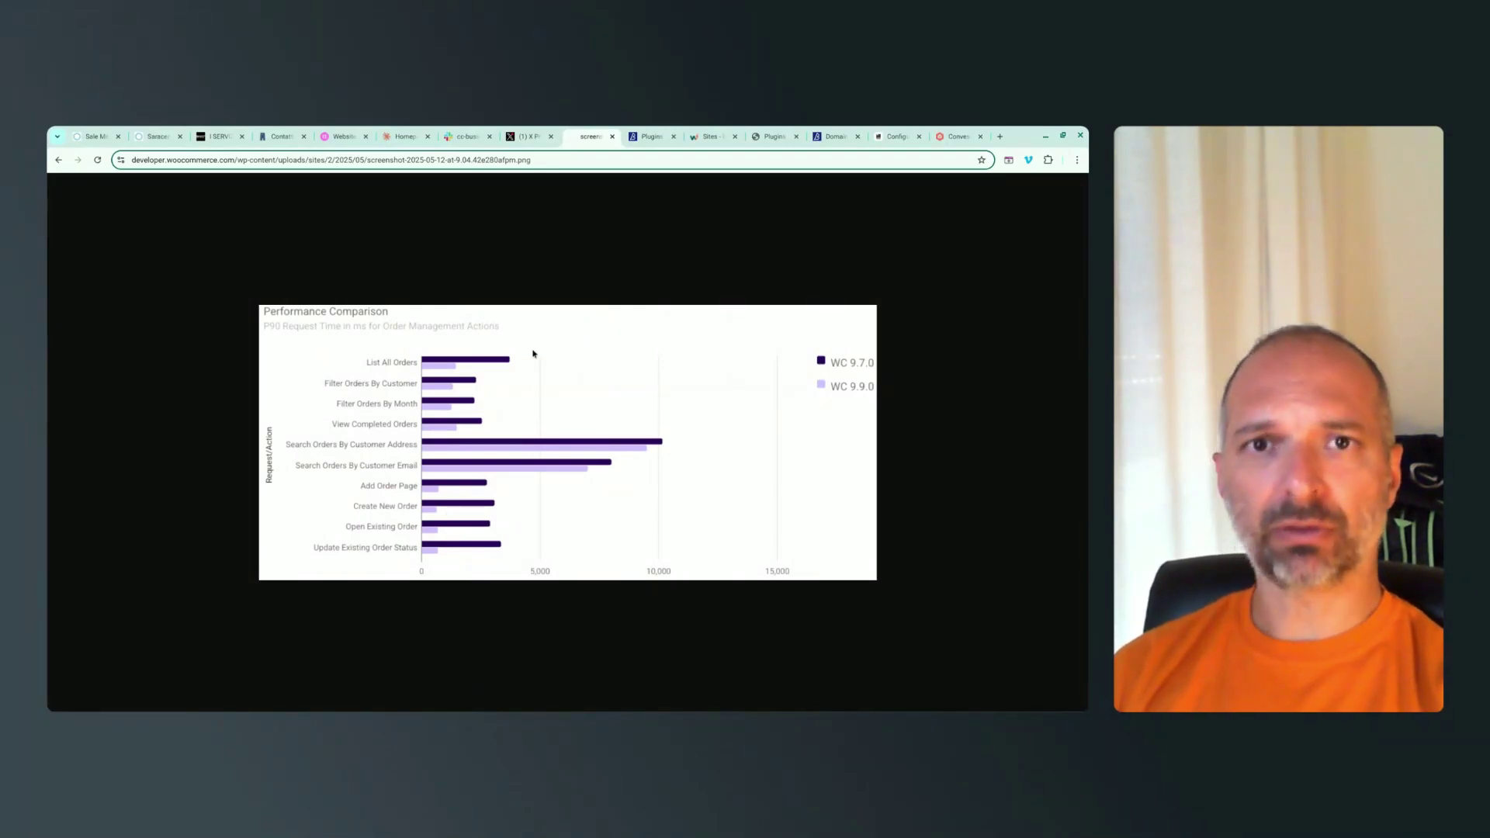
Switch to the BBDEV site's active plugins and check the WooCommerce version and the WooCommerce Beta Tester entry.
left_click(652, 140)
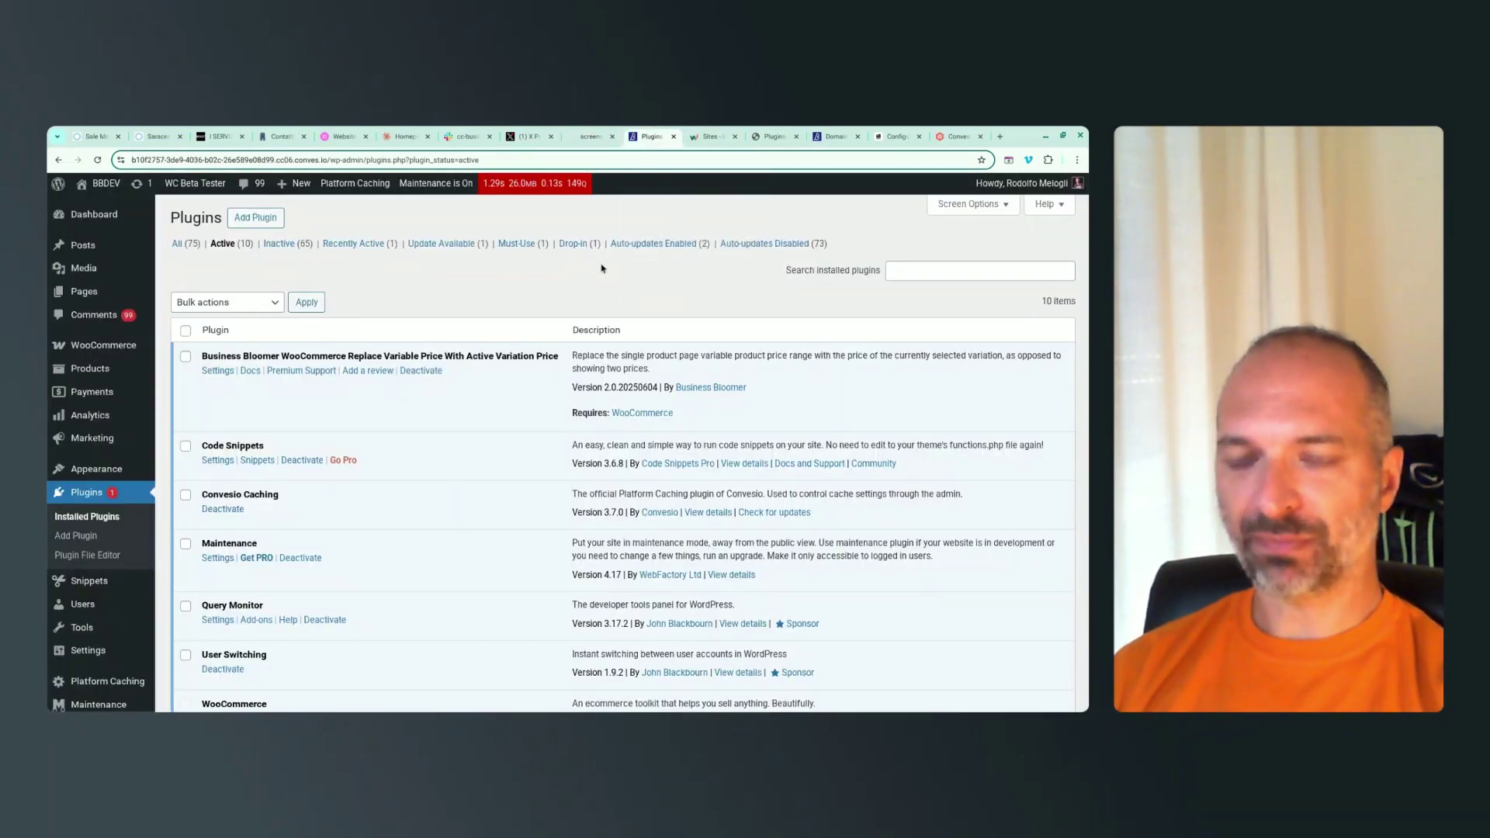
scroll(497, 309, "down", 3)
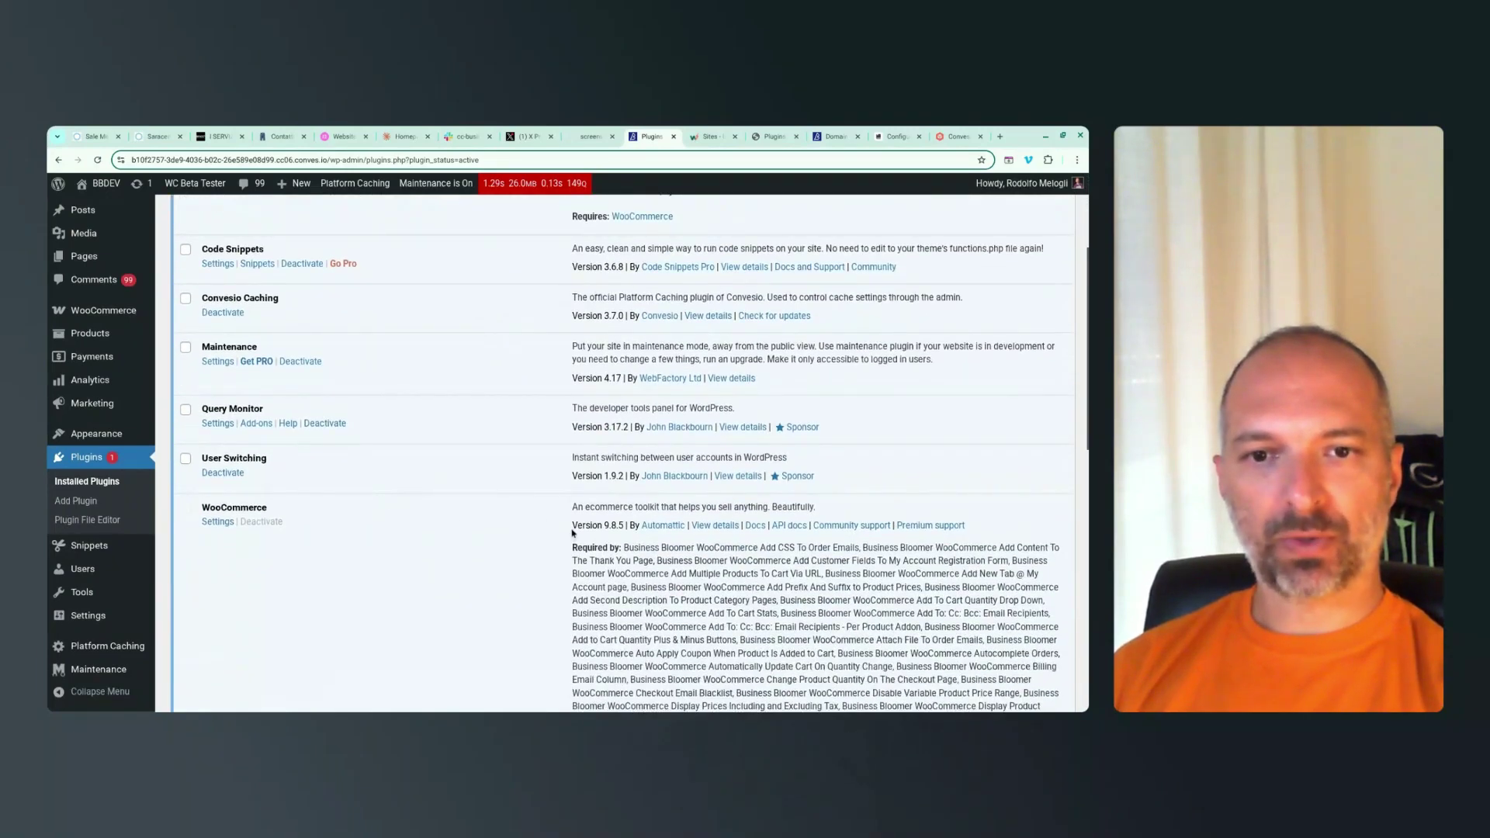
left_click_drag(573, 526, 622, 526)
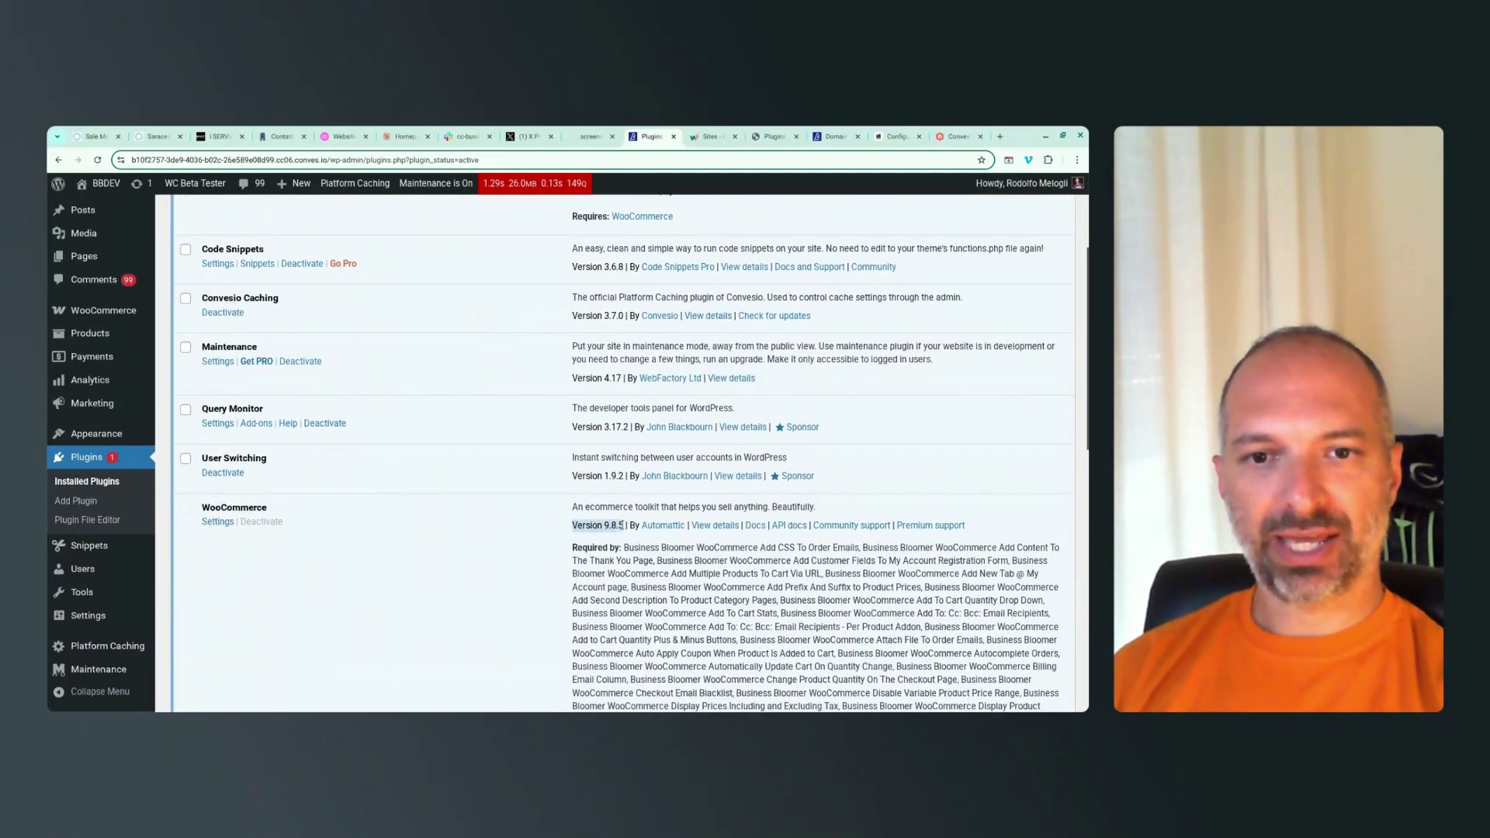
scroll(625, 526, "down", 2)
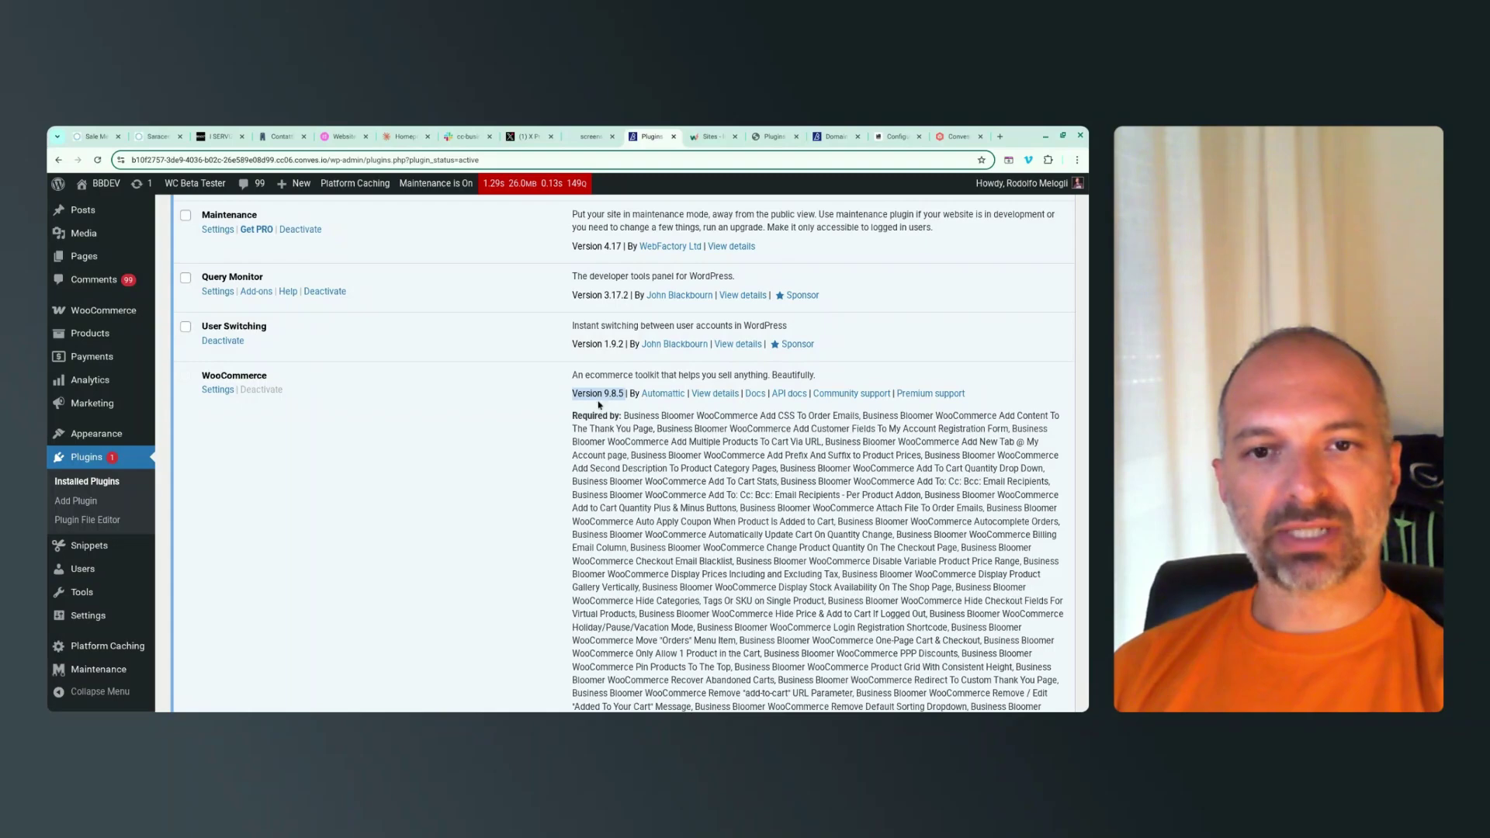
scroll(528, 410, "down", 10)
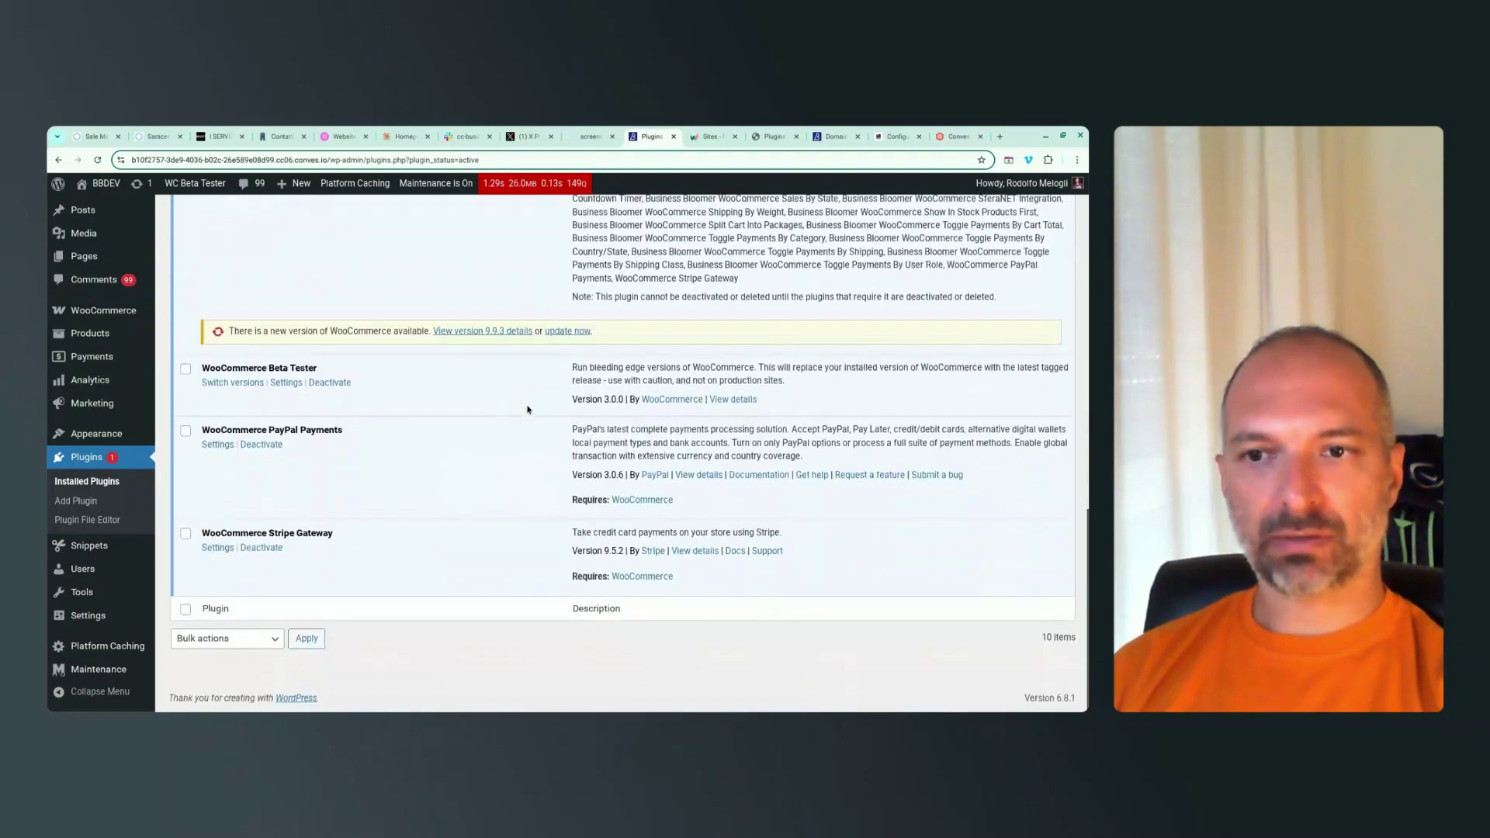
left_click_drag(203, 367, 316, 367)
scroll(460, 417, "up", 10)
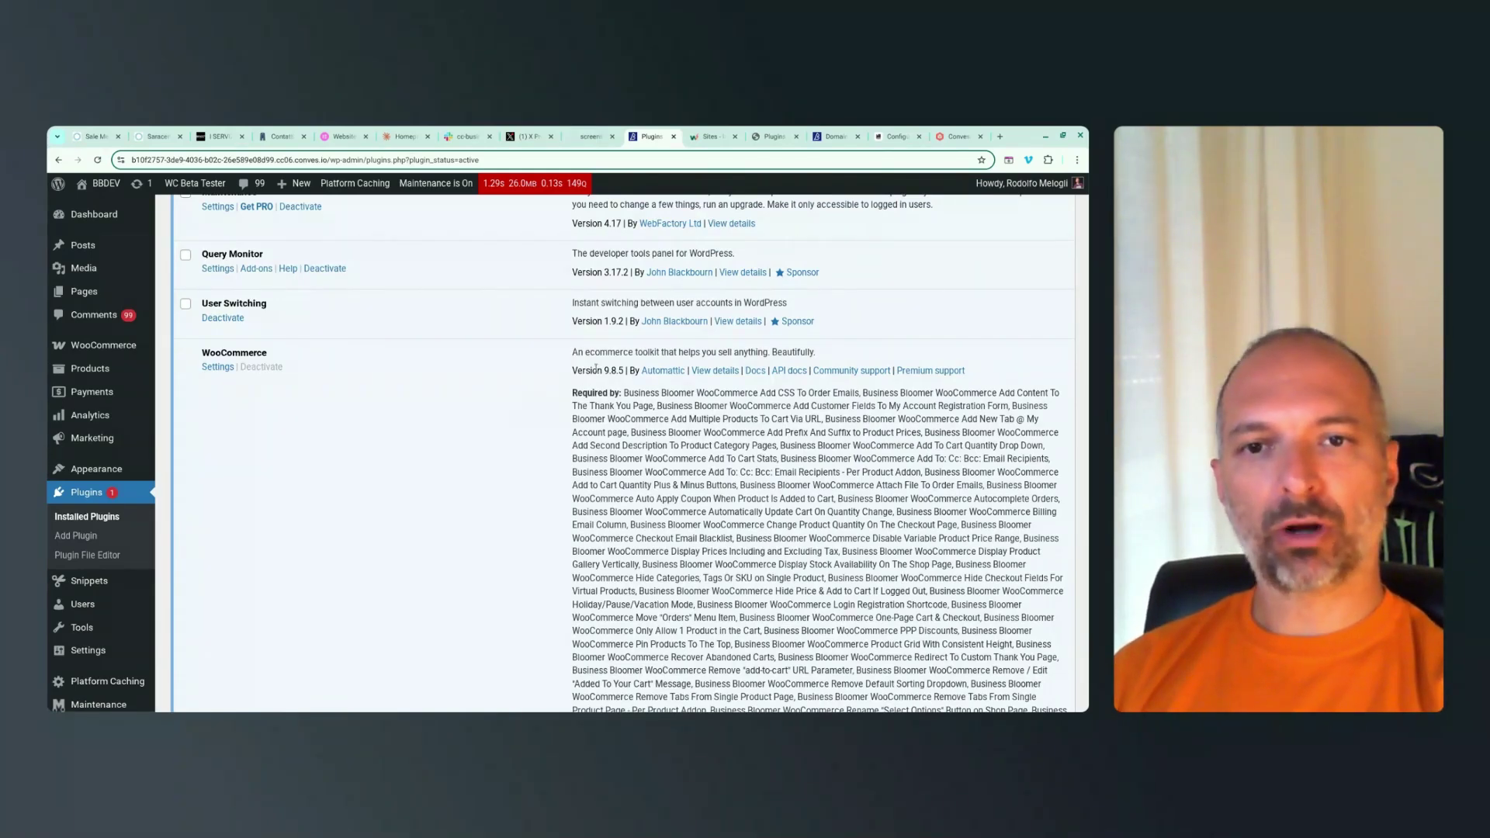
Examine the Query Monitor plugin entry and its page performance figures on the BBDEV site.
scroll(535, 390, "down", 1)
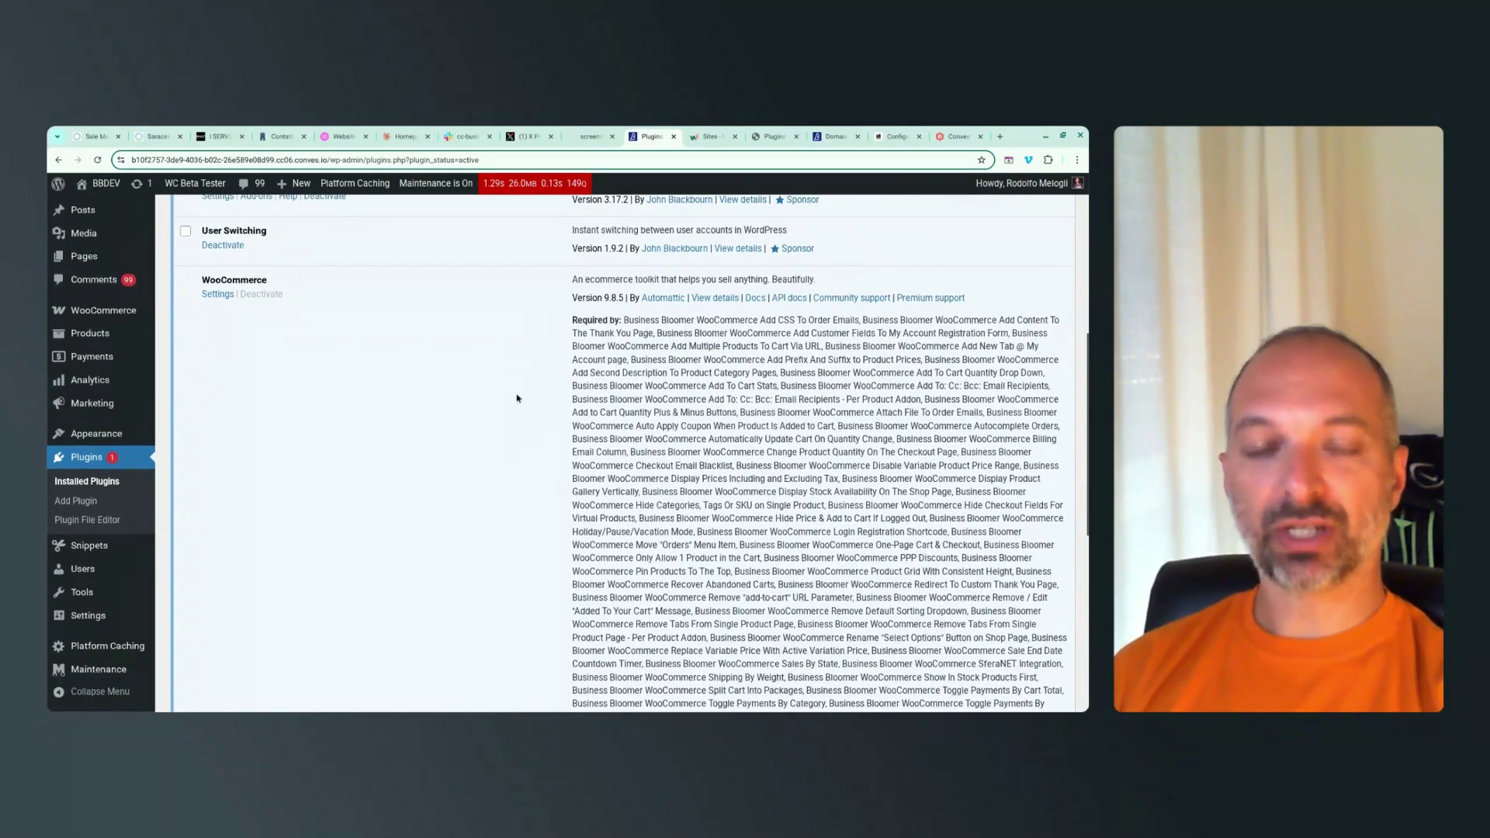
scroll(508, 403, "down", 3)
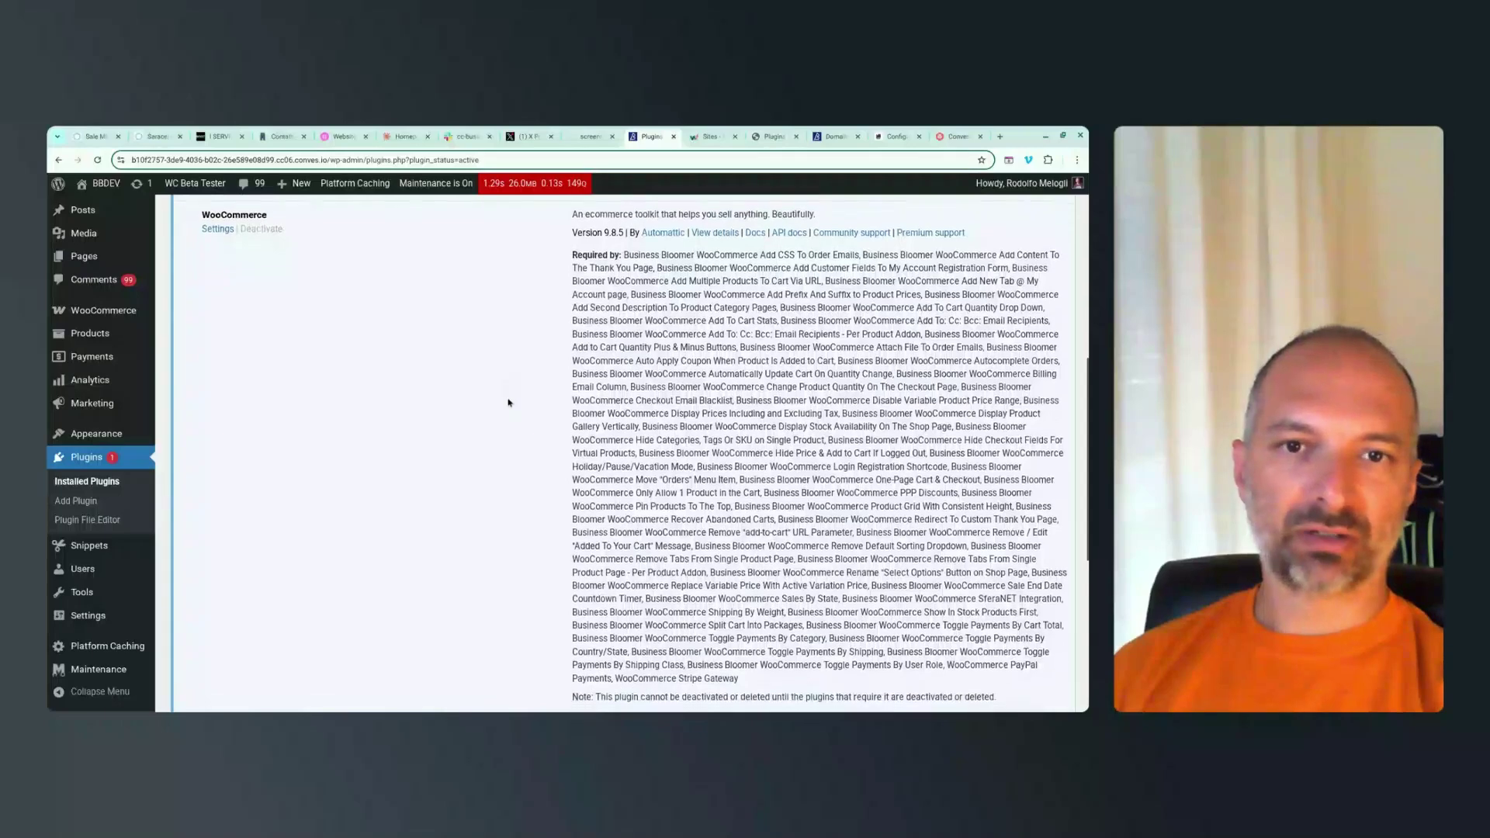
scroll(508, 403, "down", 4)
scroll(509, 403, "up", 10)
scroll(509, 402, "down", 2)
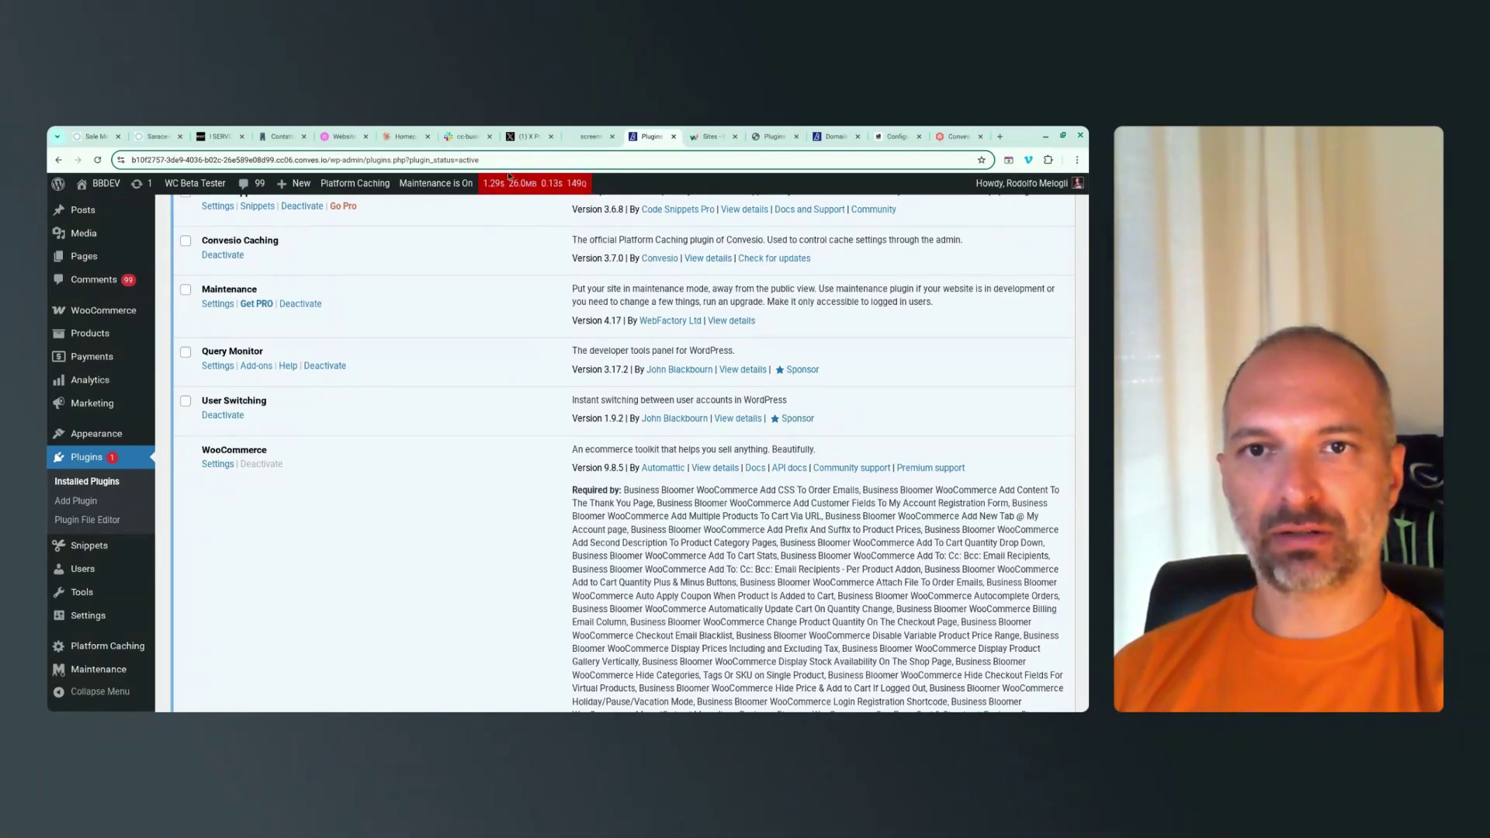
mouse_move(501, 189)
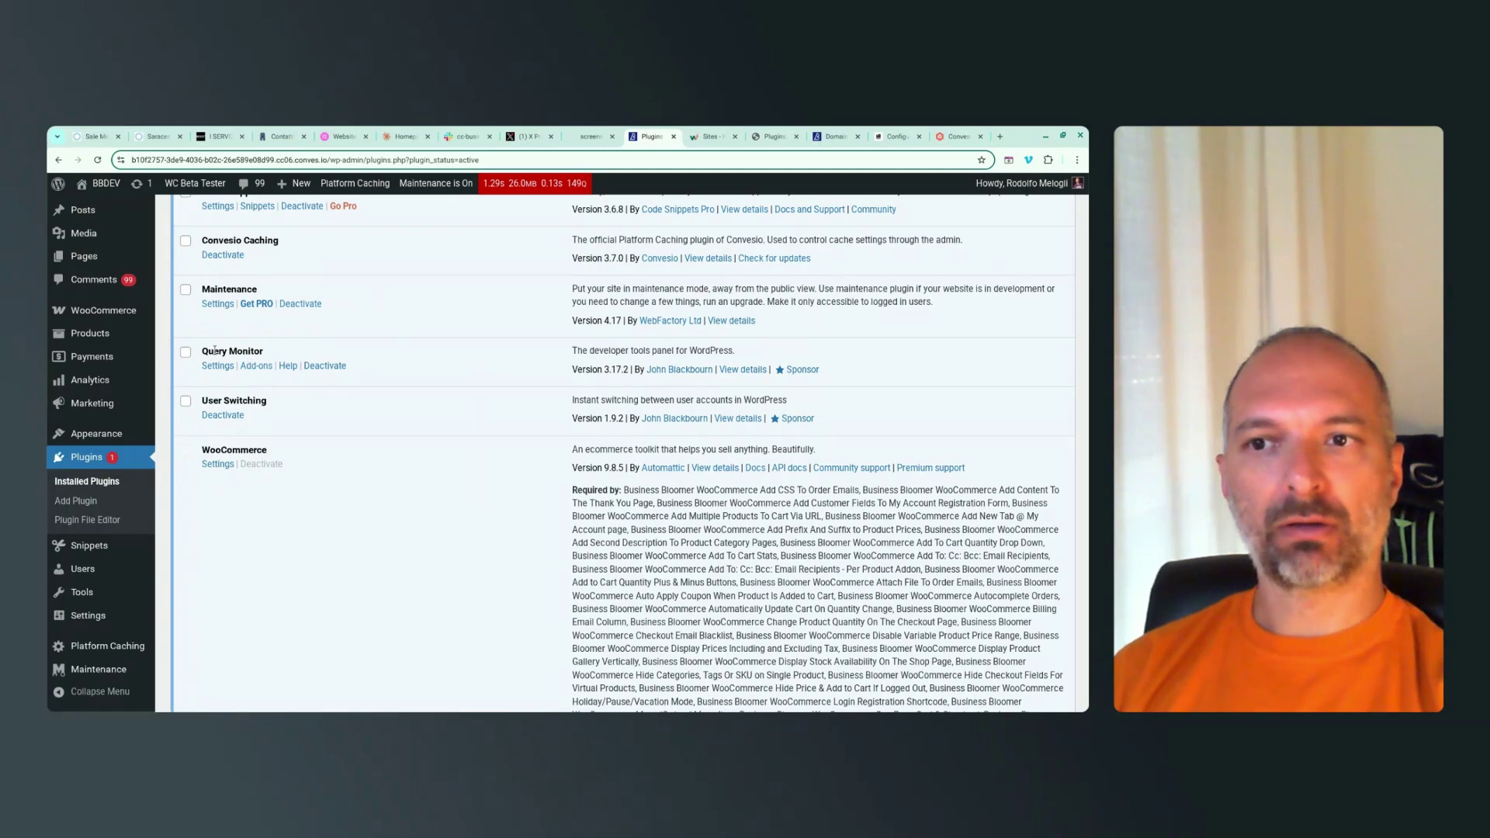
left_click_drag(203, 353, 270, 355)
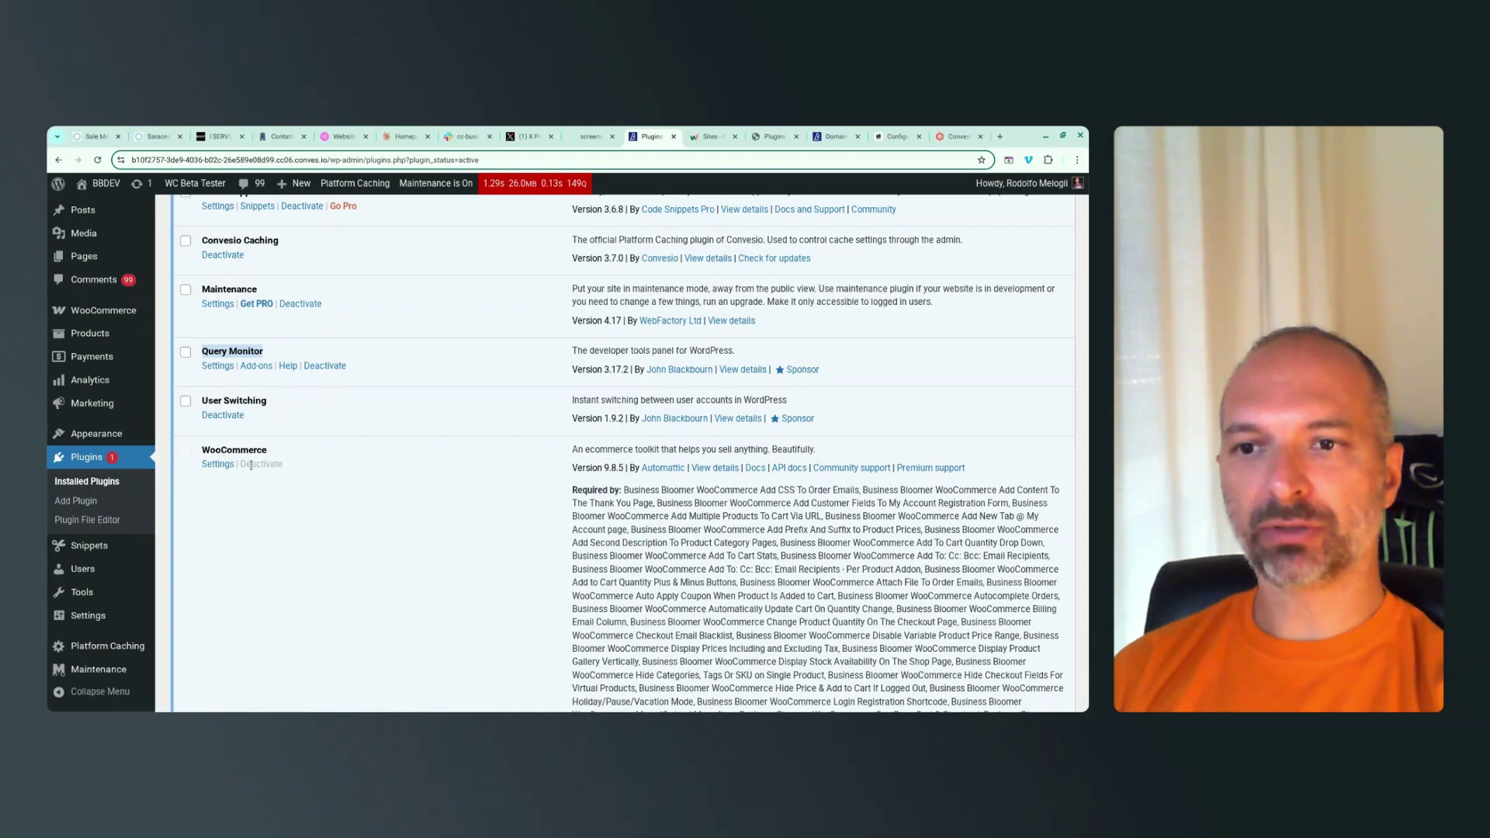
scroll(318, 423, "down", 7)
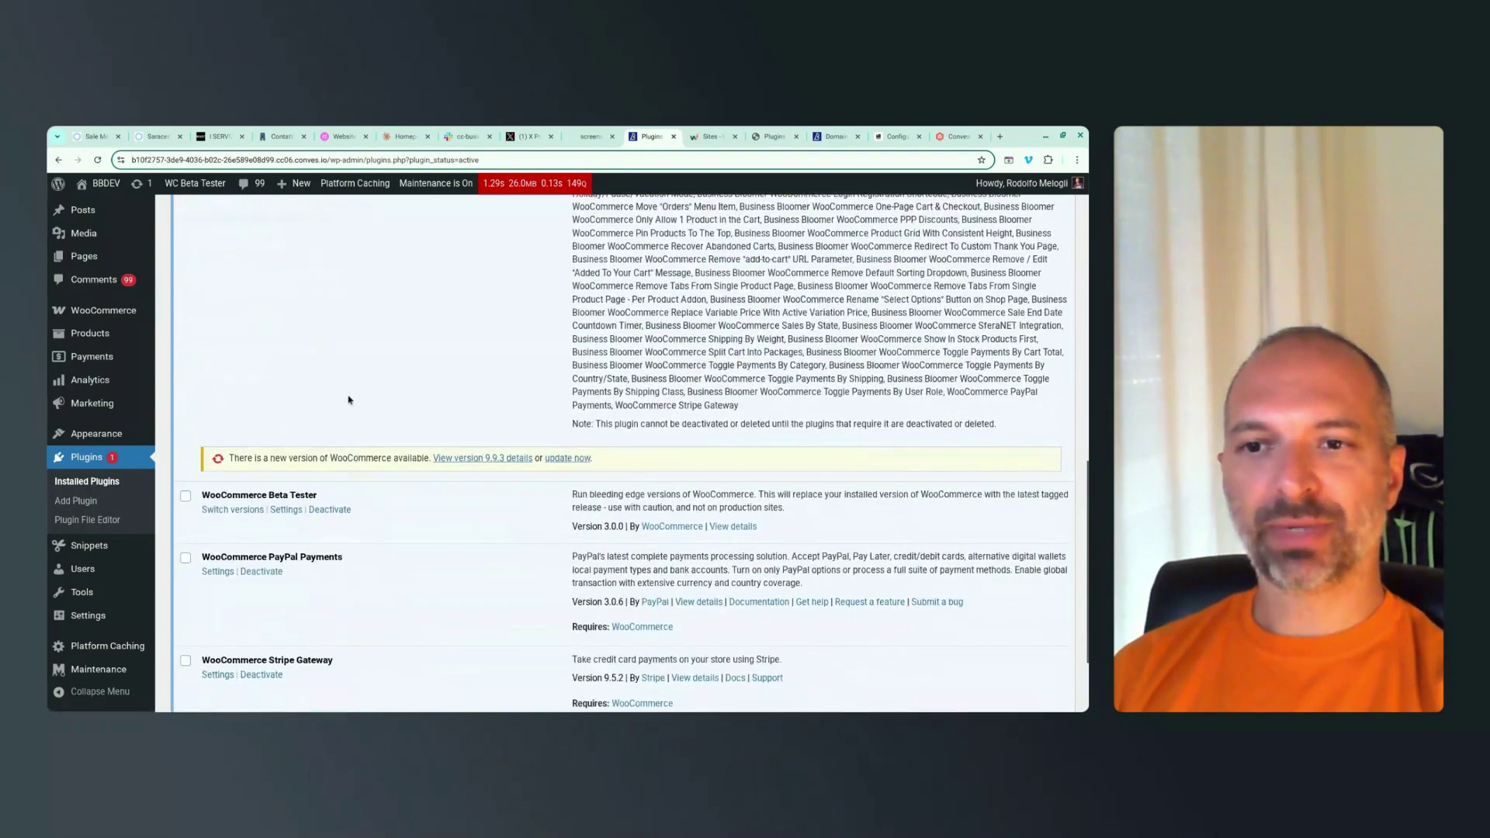
View the BBDEV store's orders list and all-products list to gauge the store's size and load performance.
scroll(347, 399, "up", 7)
left_click(449, 372)
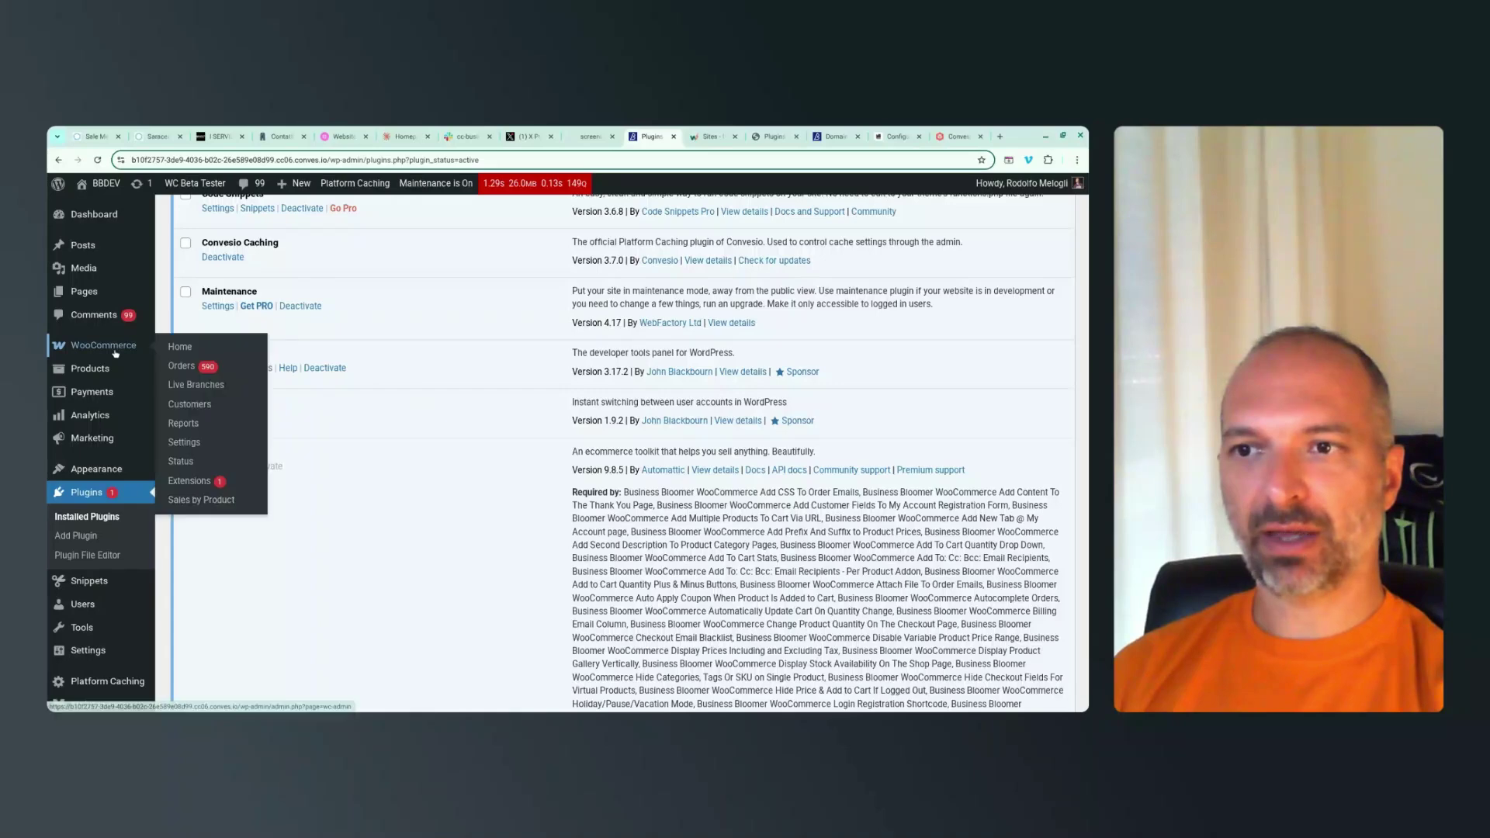
left_click(183, 361)
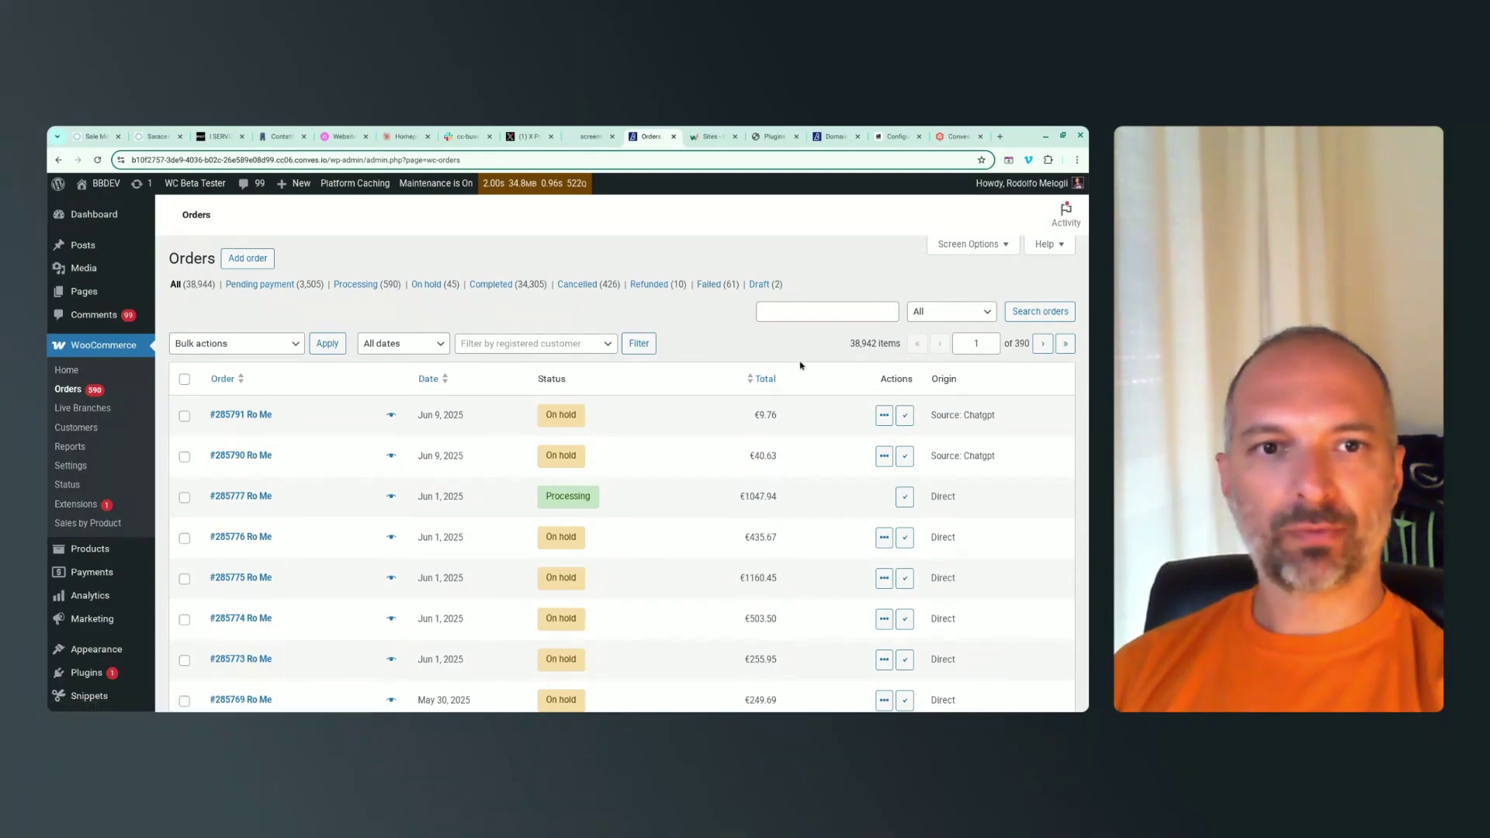
left_click(103, 551)
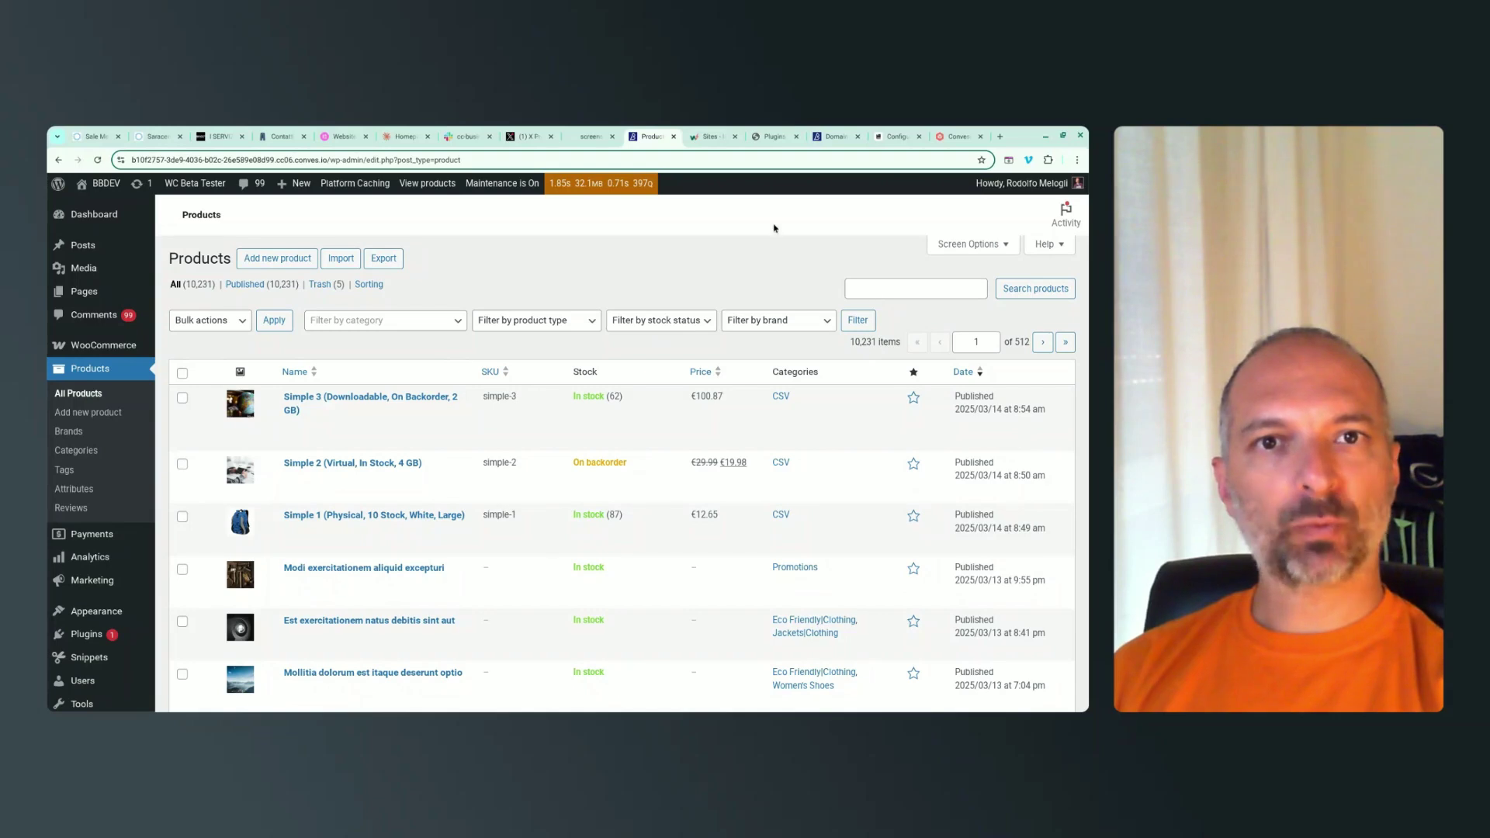
Check the temporary InstaWP site's expiry and the WooCommerce version among its active plugins.
left_click(709, 137)
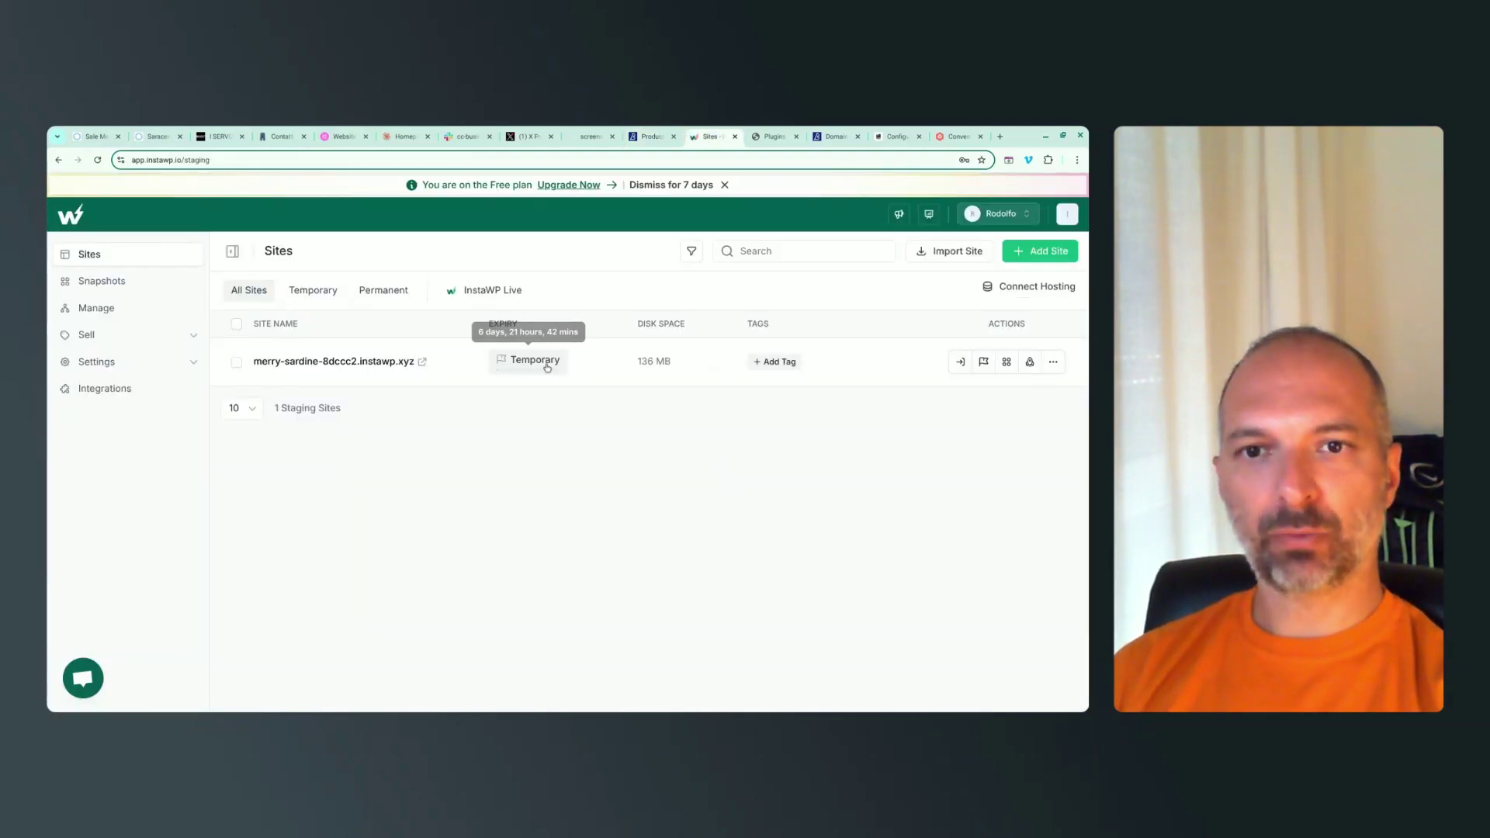
mouse_move(563, 372)
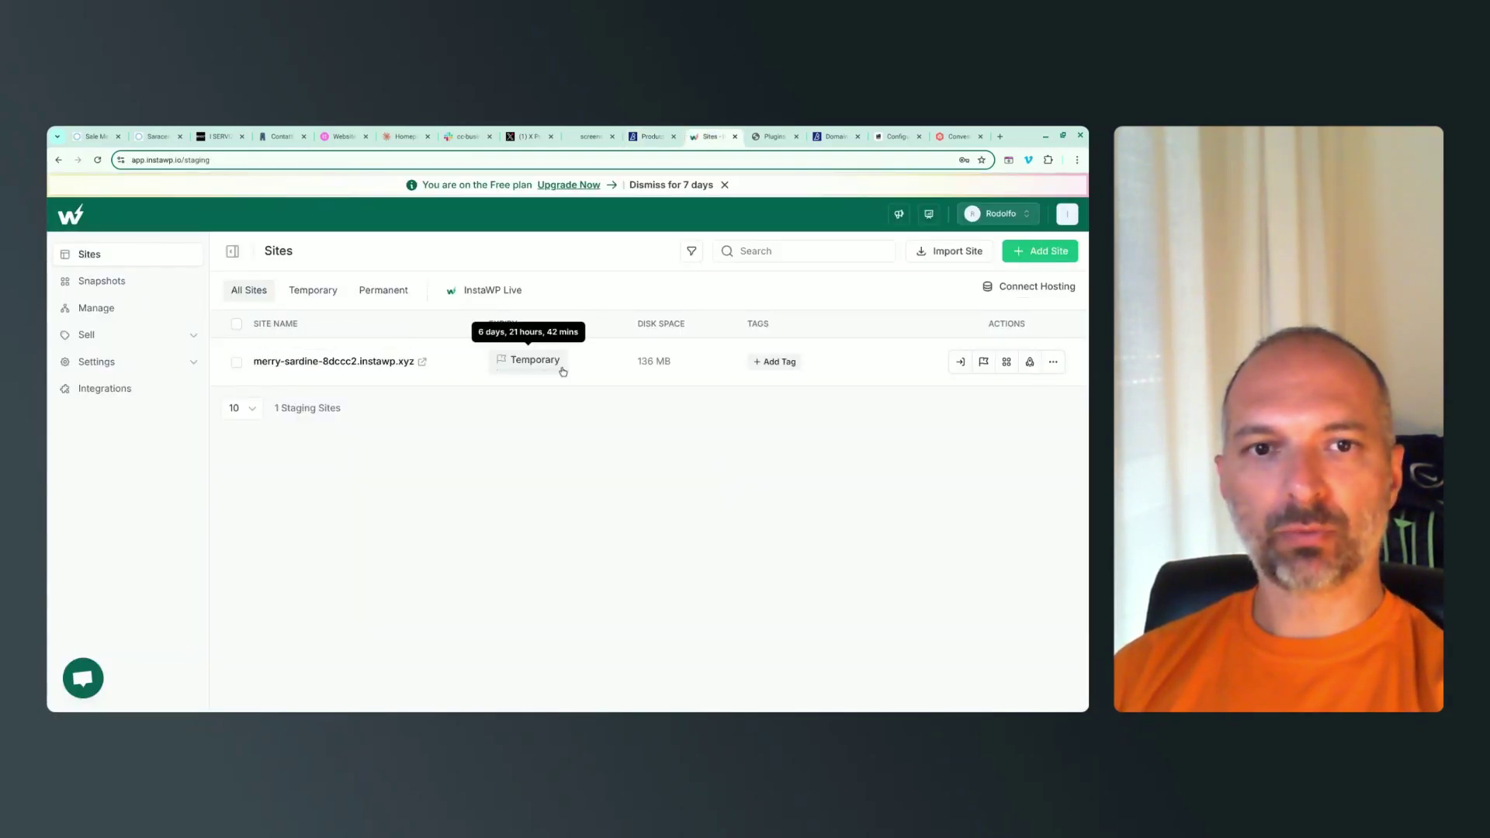
left_click(774, 137)
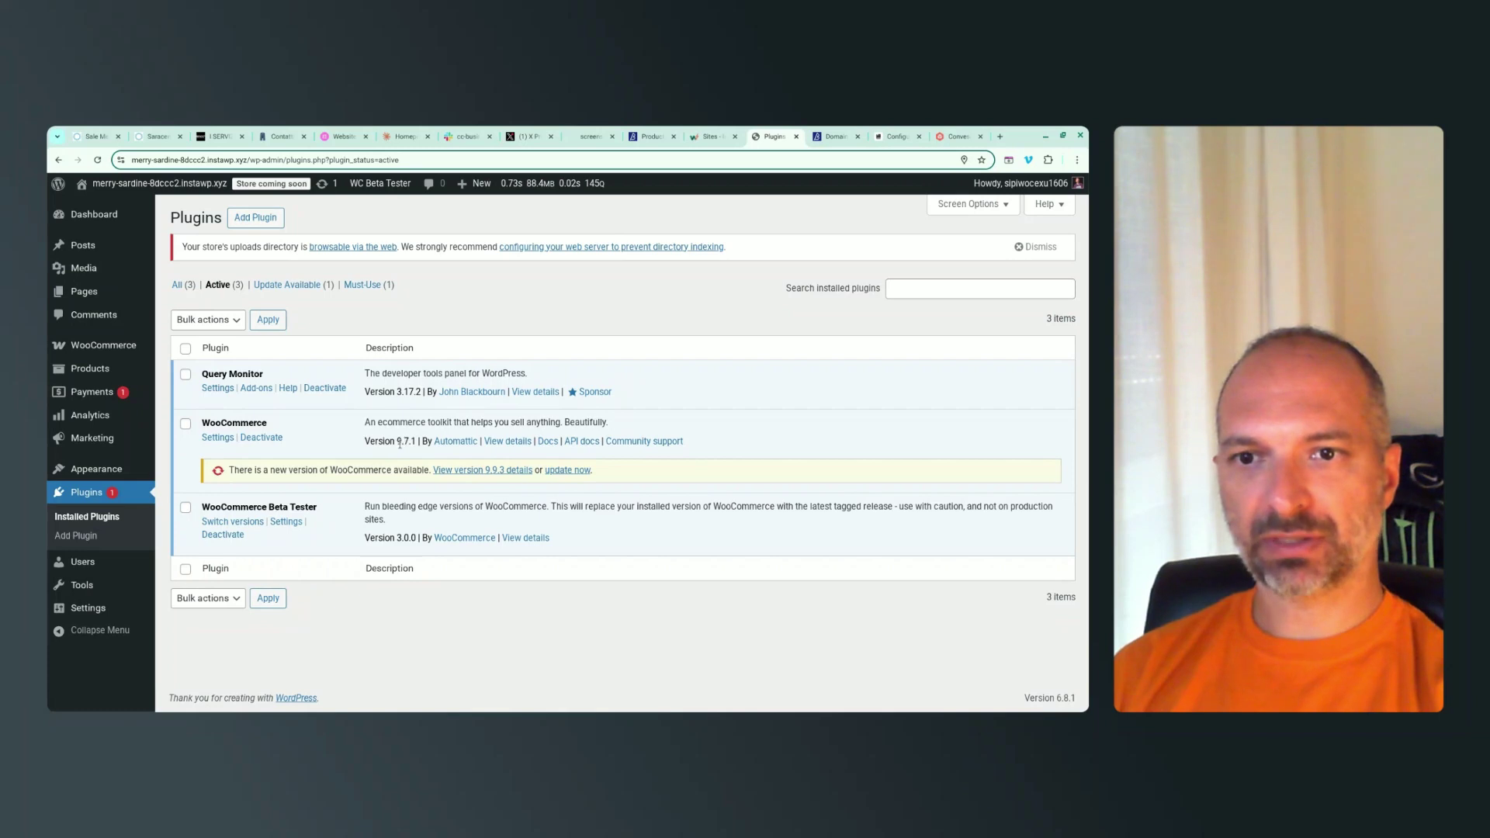
left_click_drag(366, 442, 419, 443)
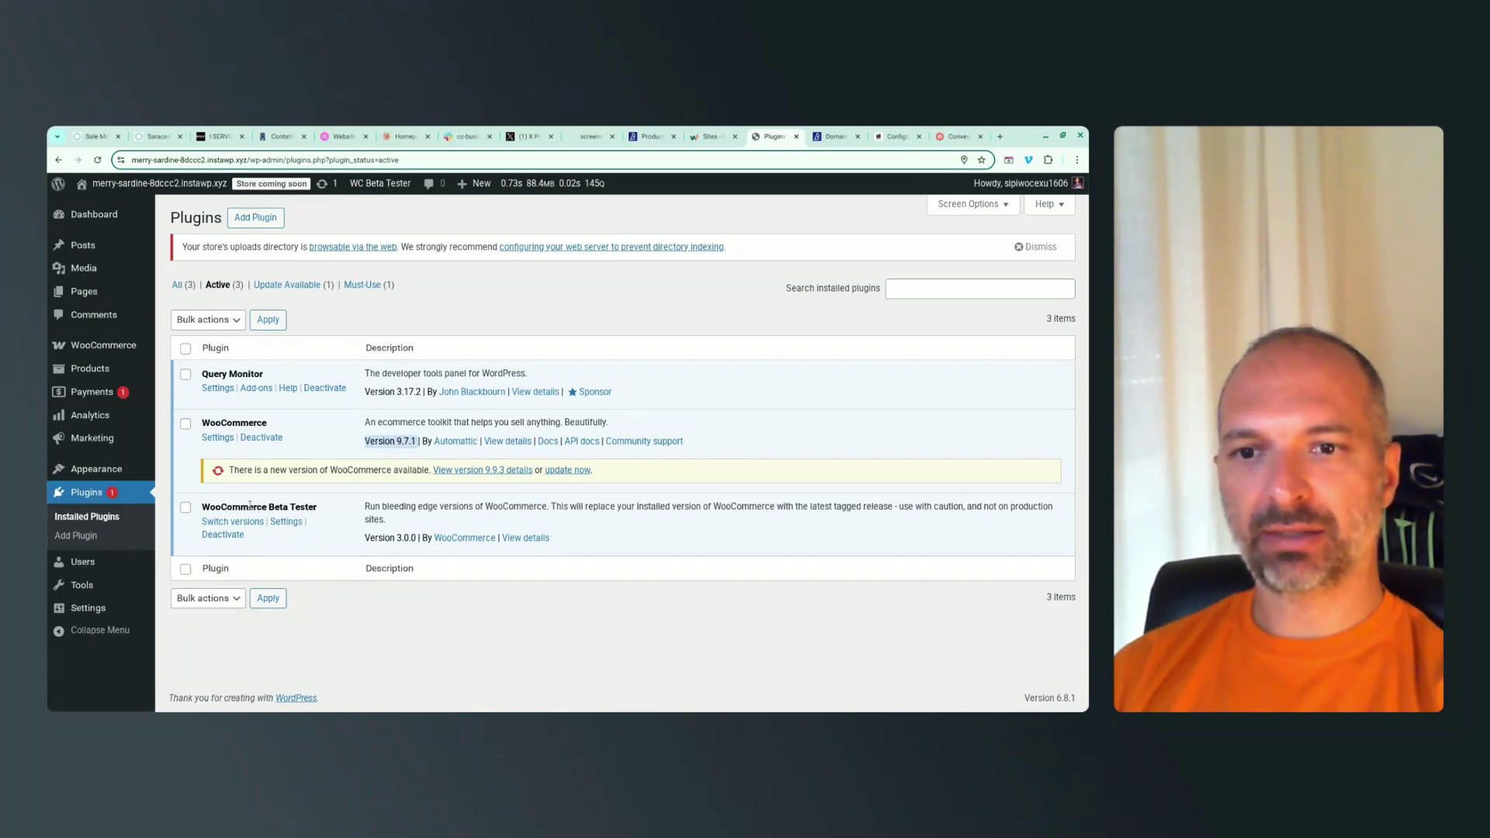
View the orders, products and users lists of the InstaWP test site.
mouse_move(117, 346)
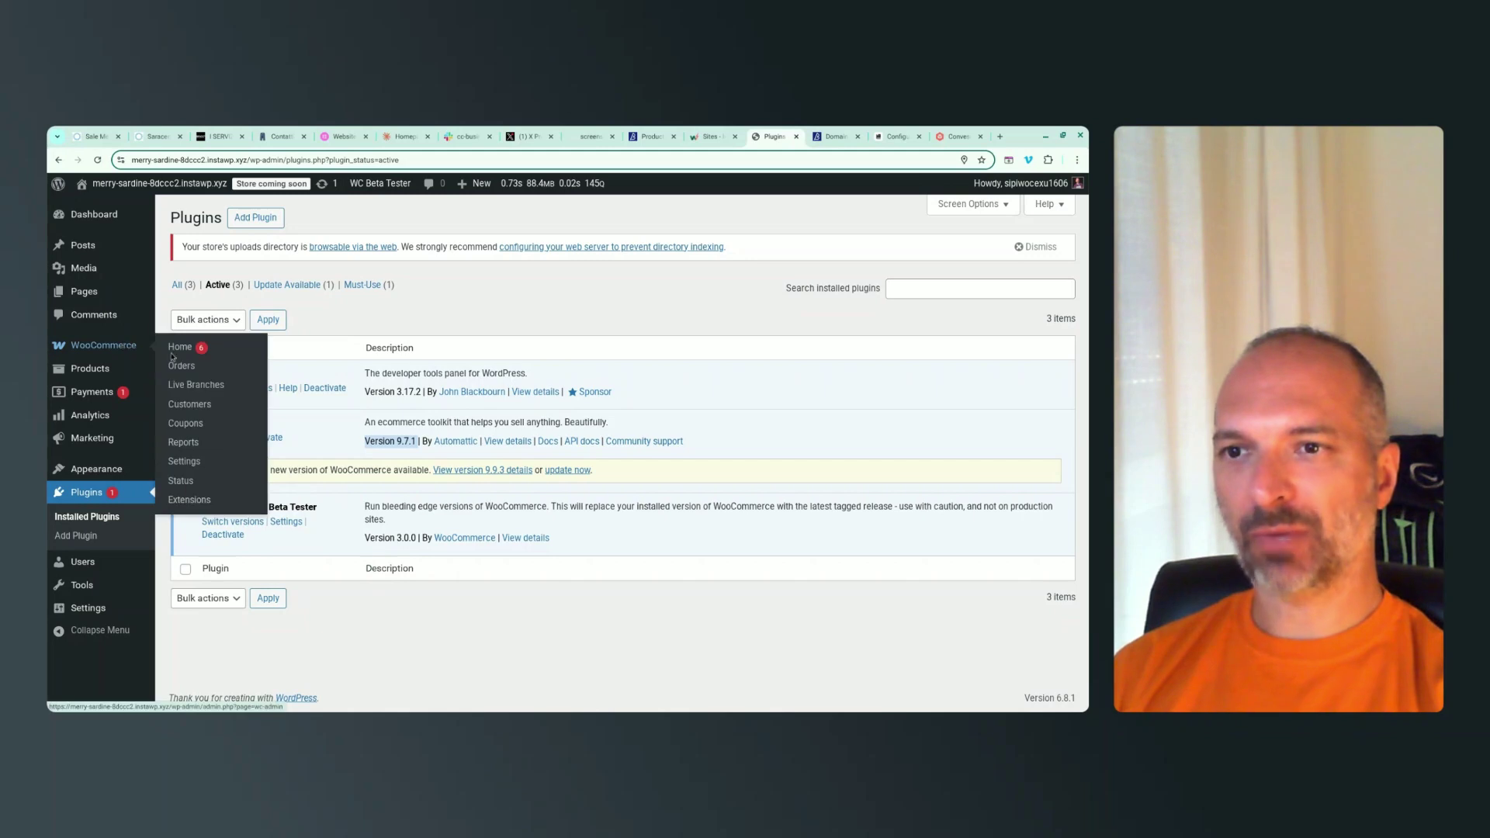
left_click(196, 367)
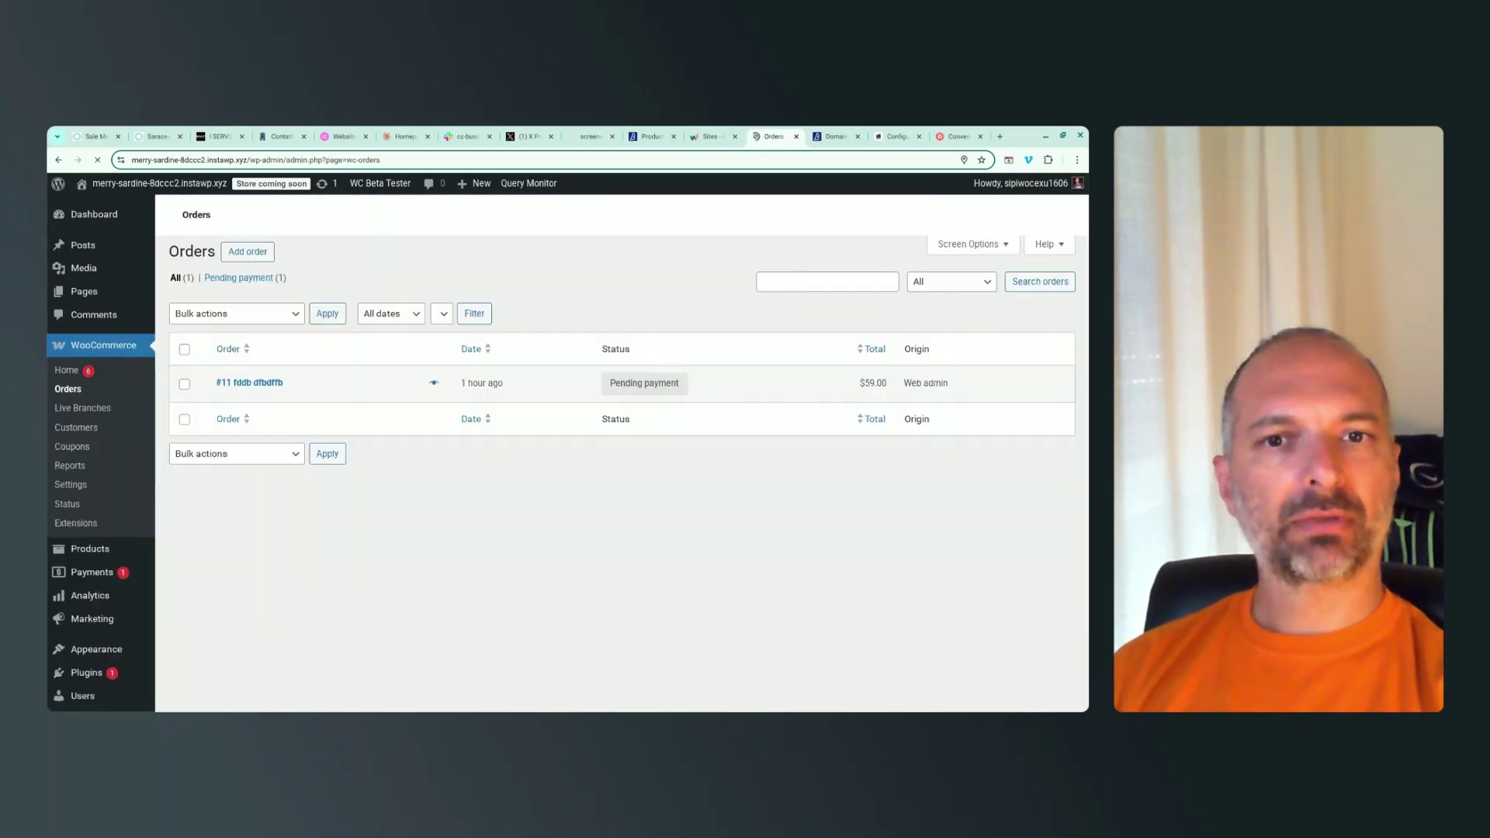
left_click(109, 549)
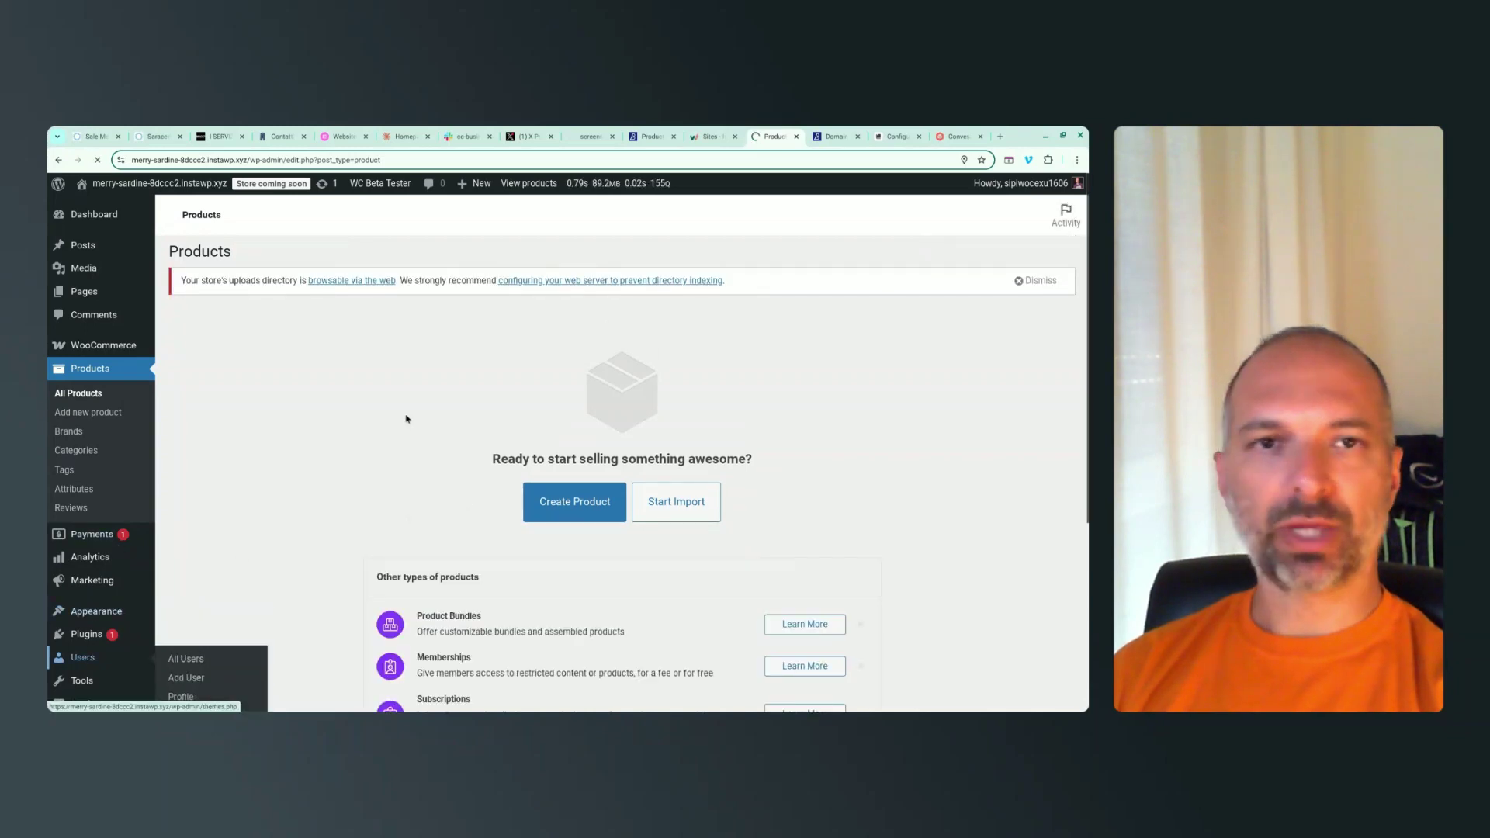
left_click(86, 660)
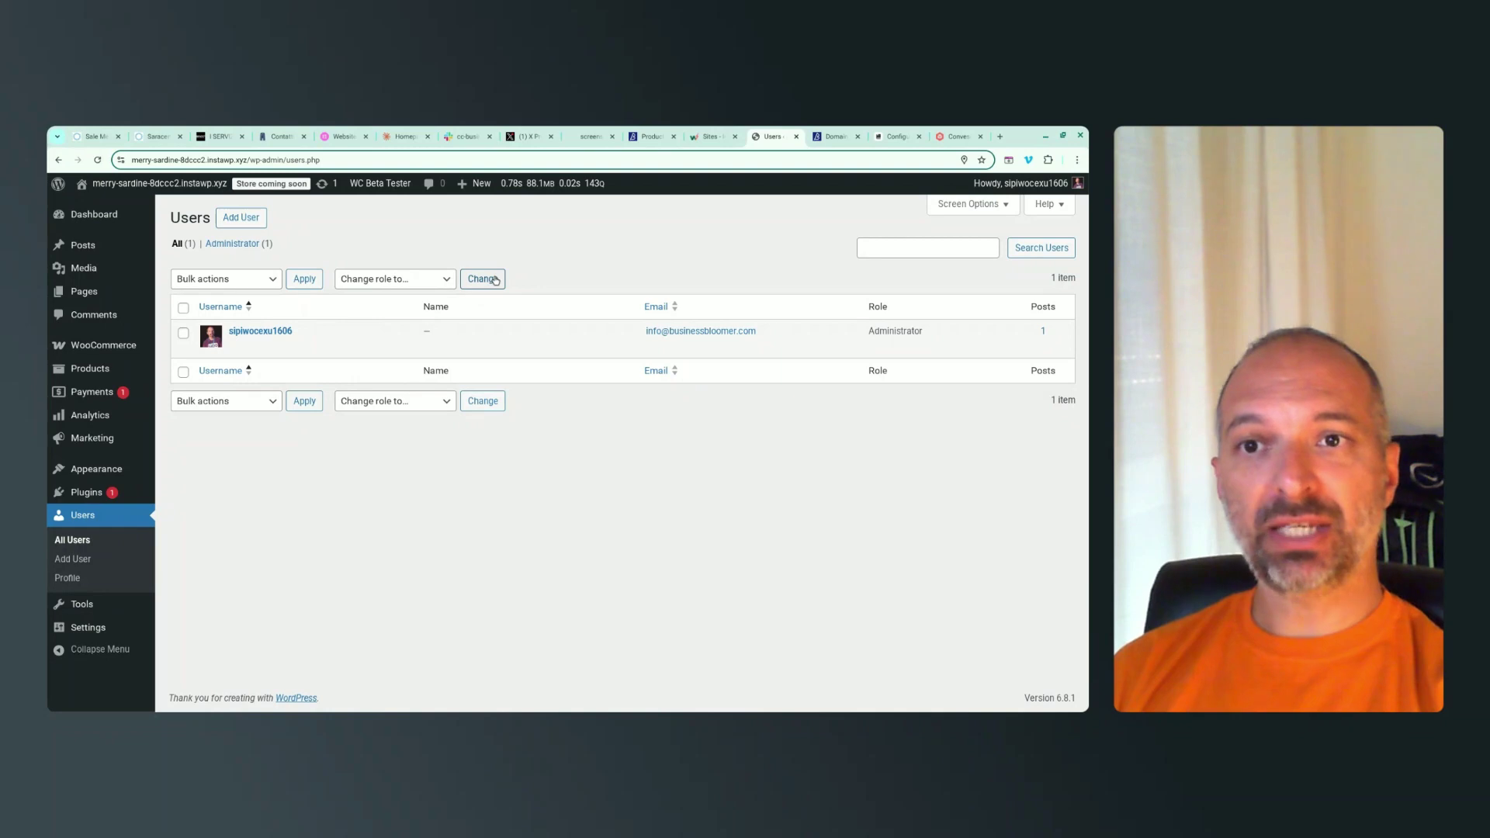
Open the BBDEV store's full orders list and capture a partial screenshot of its header with the Query Monitor figures.
mouse_move(405, 356)
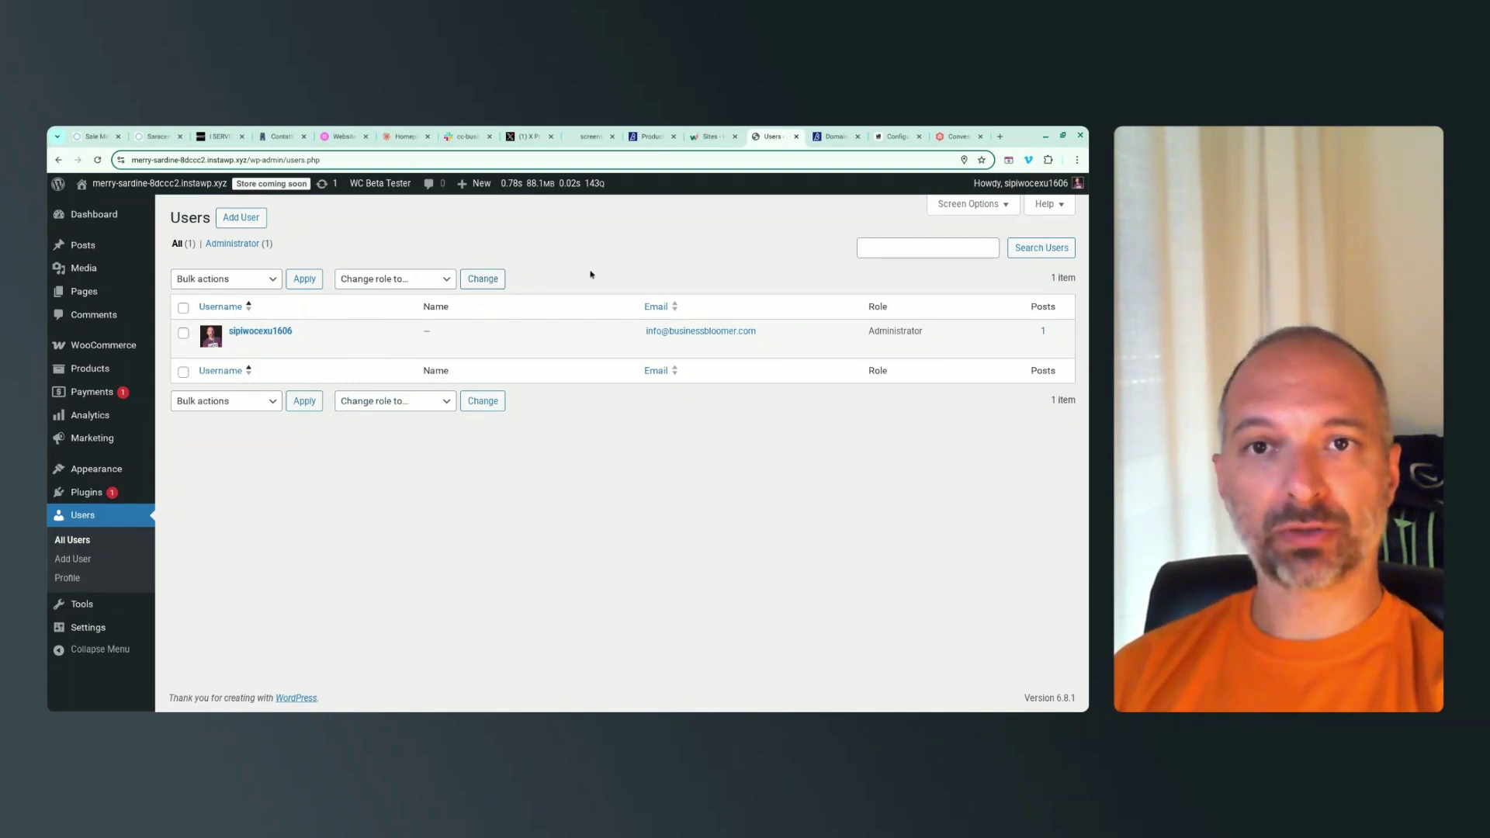
left_click(649, 137)
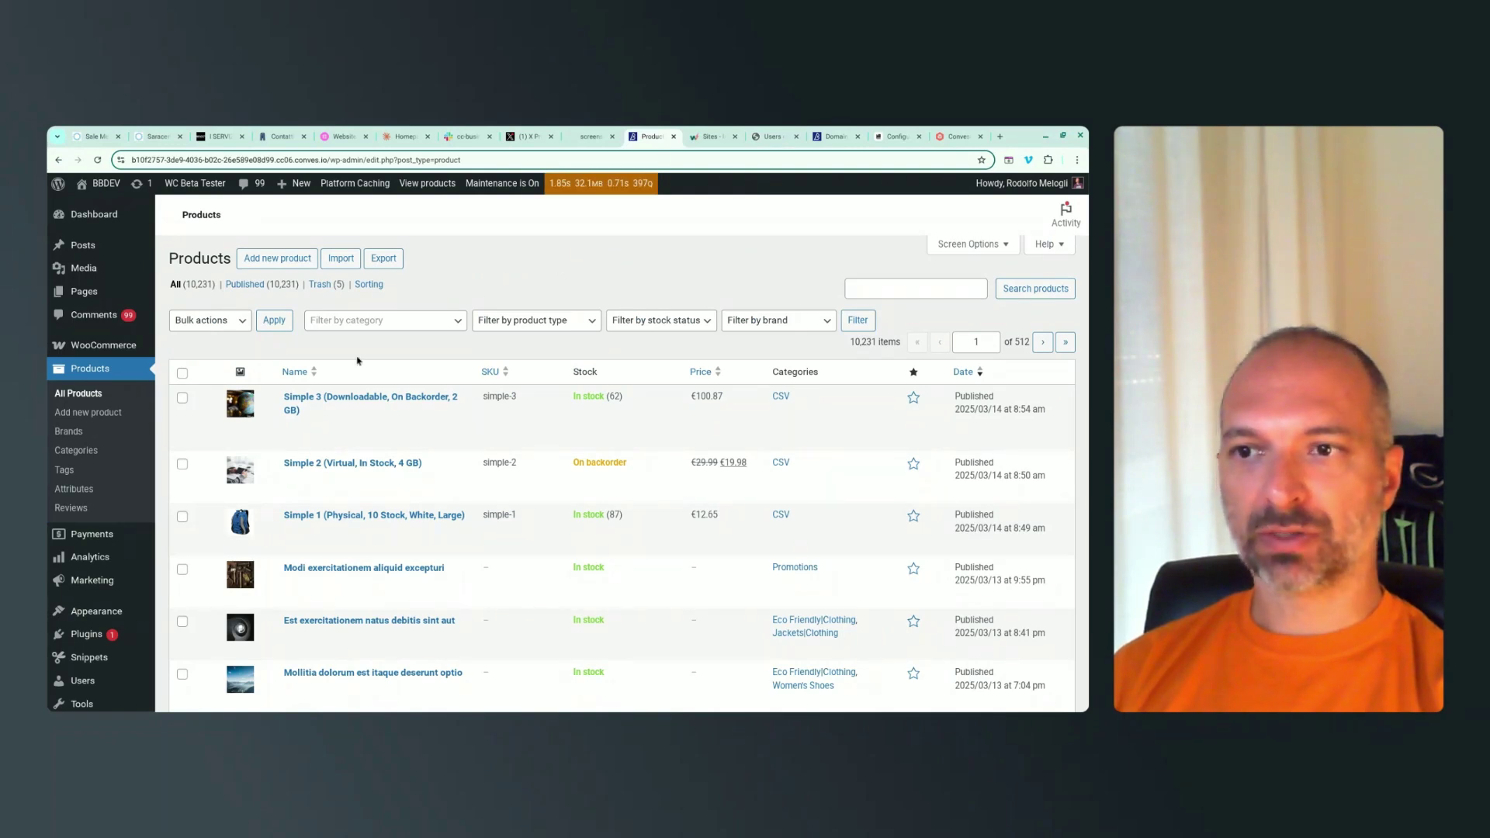
mouse_move(92, 351)
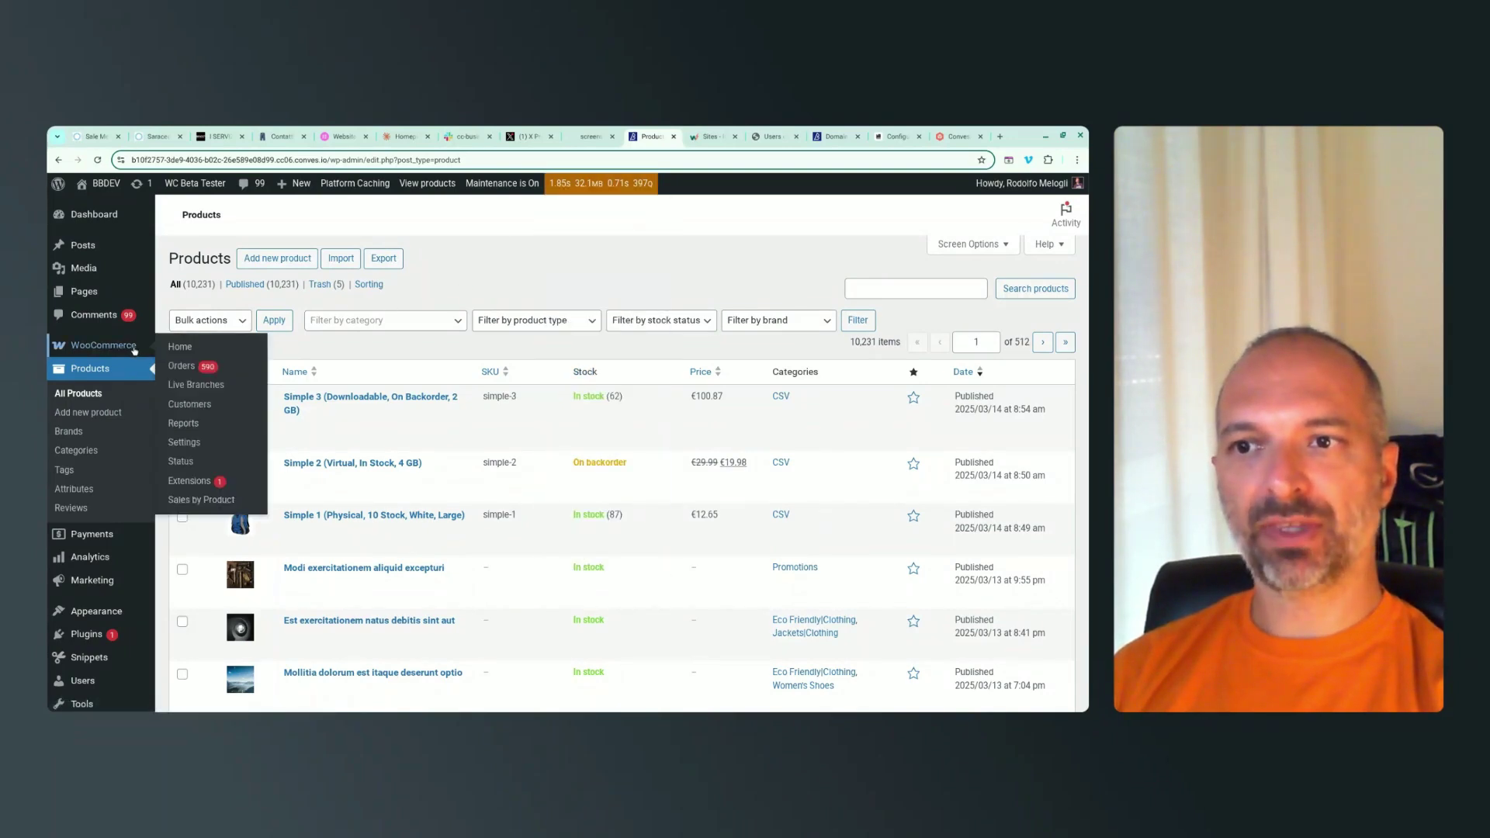
left_click(182, 366)
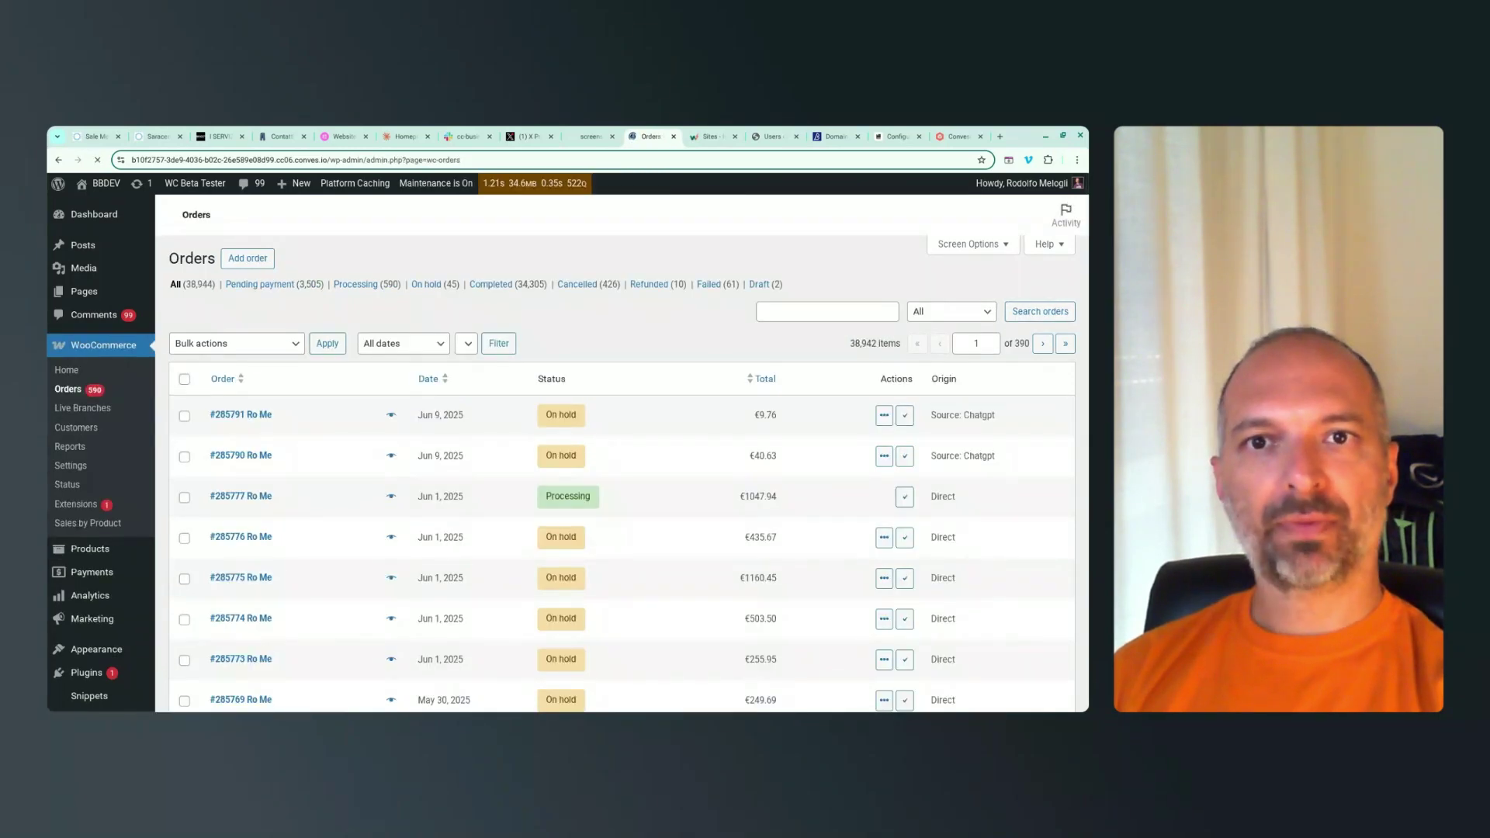
mouse_move(491, 189)
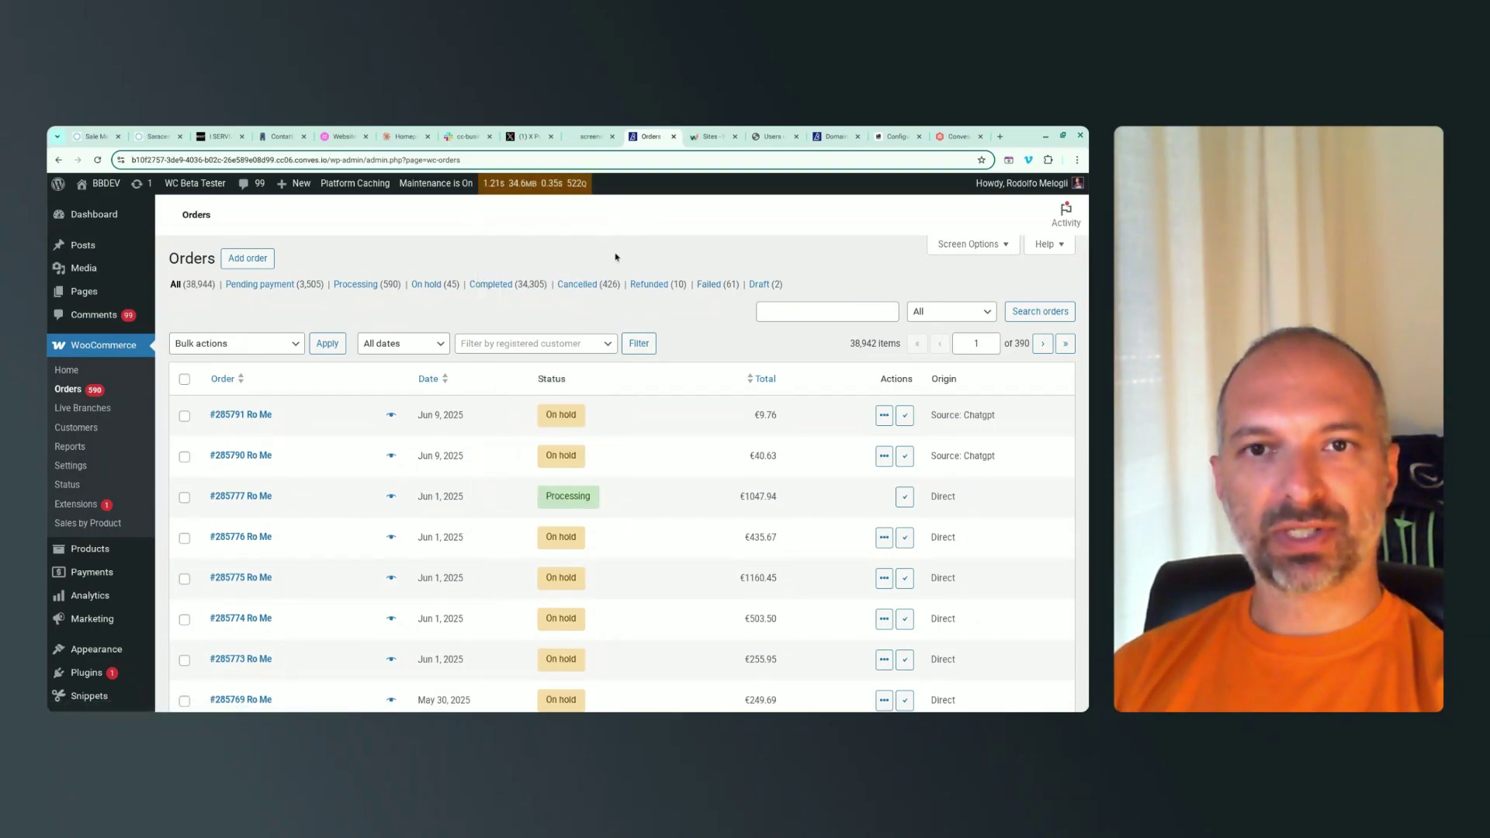
key("ctrl+shift+F5")
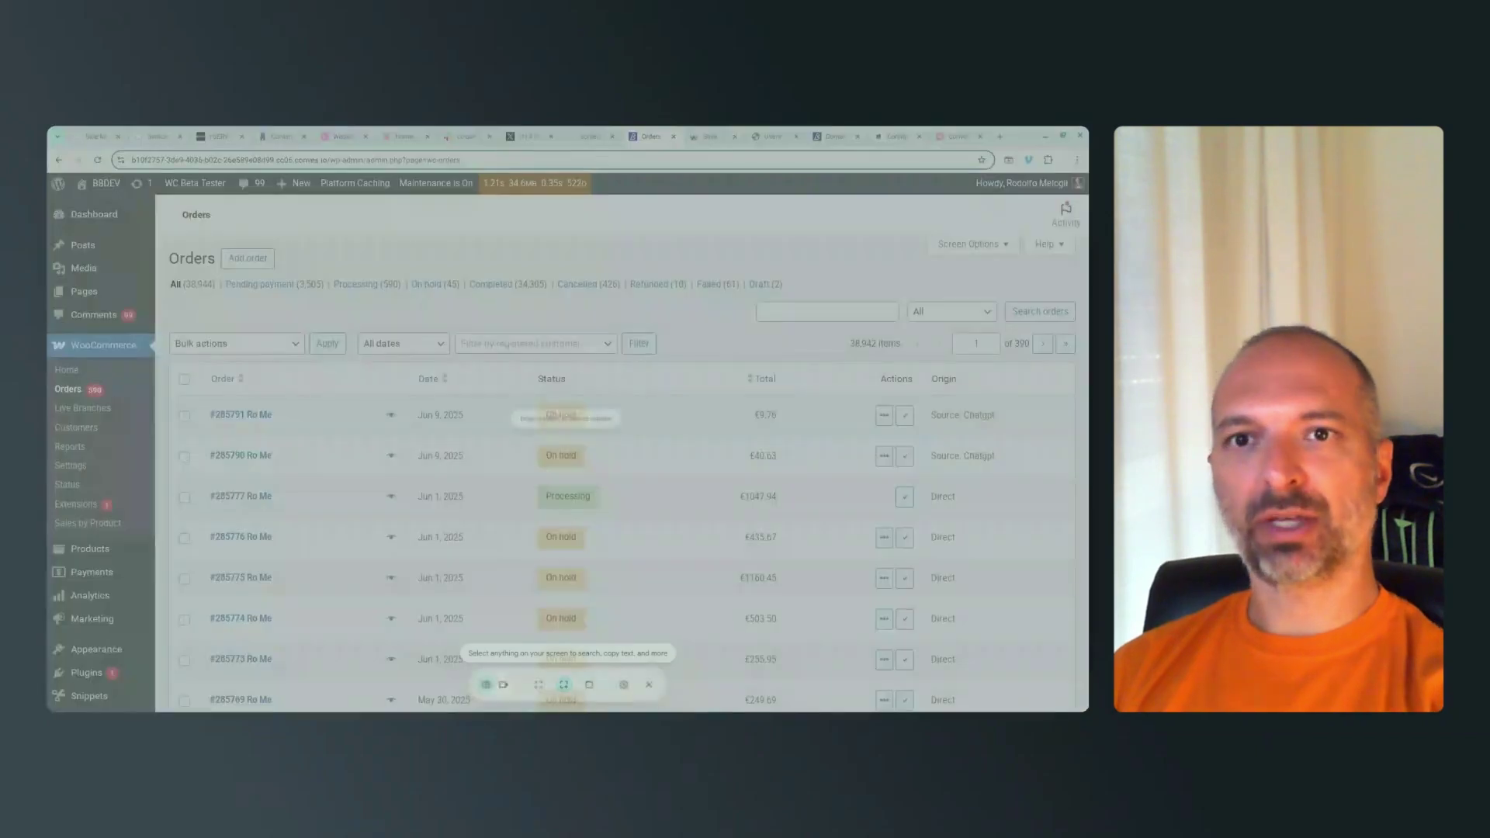
left_click_drag(48, 173, 855, 360)
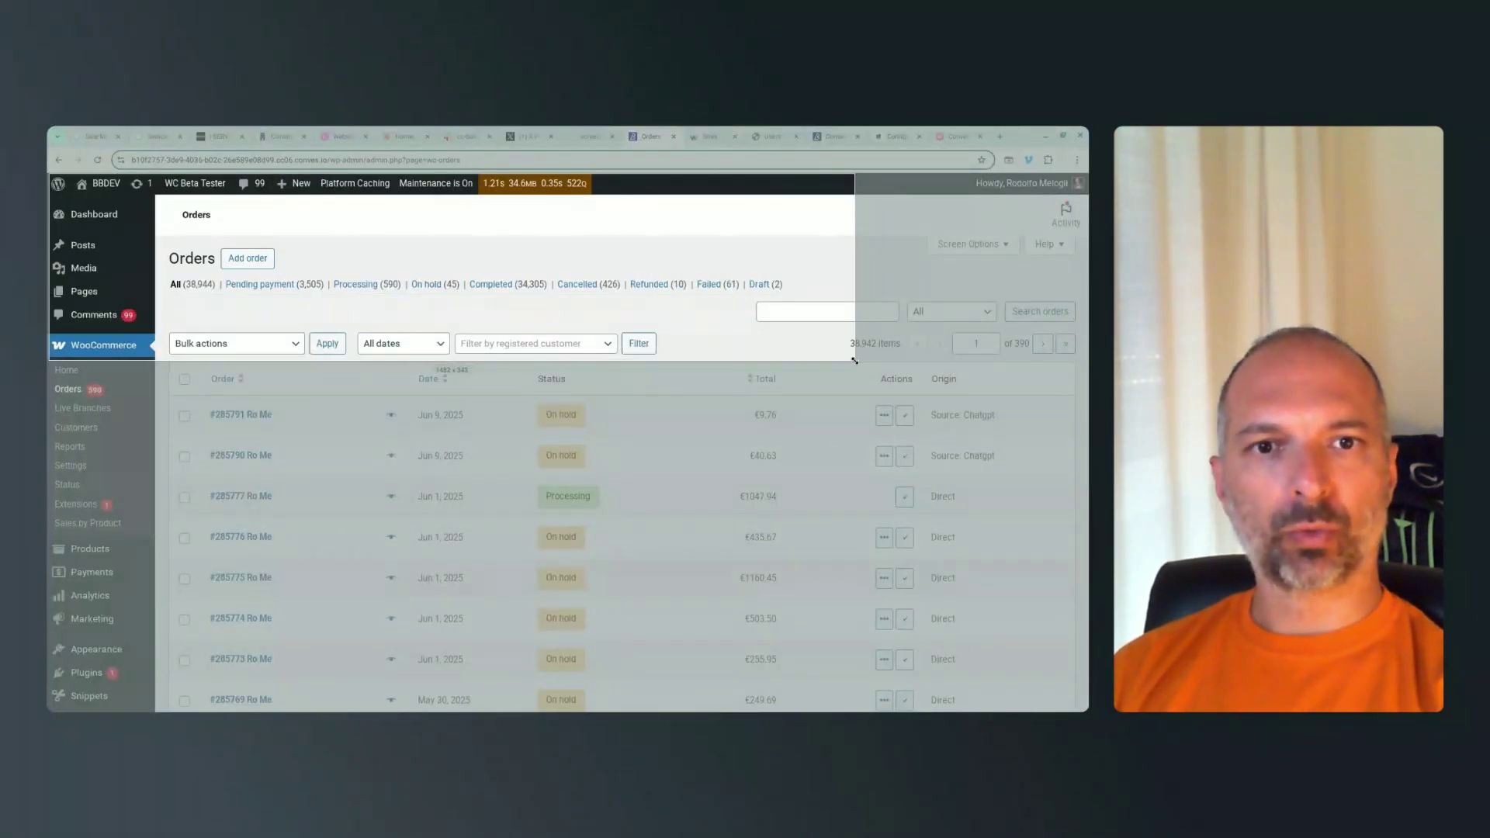
left_click(468, 264)
Create a new Google Docs document through docs.new and paste the captured orders list screenshot into it.
left_click(1000, 137)
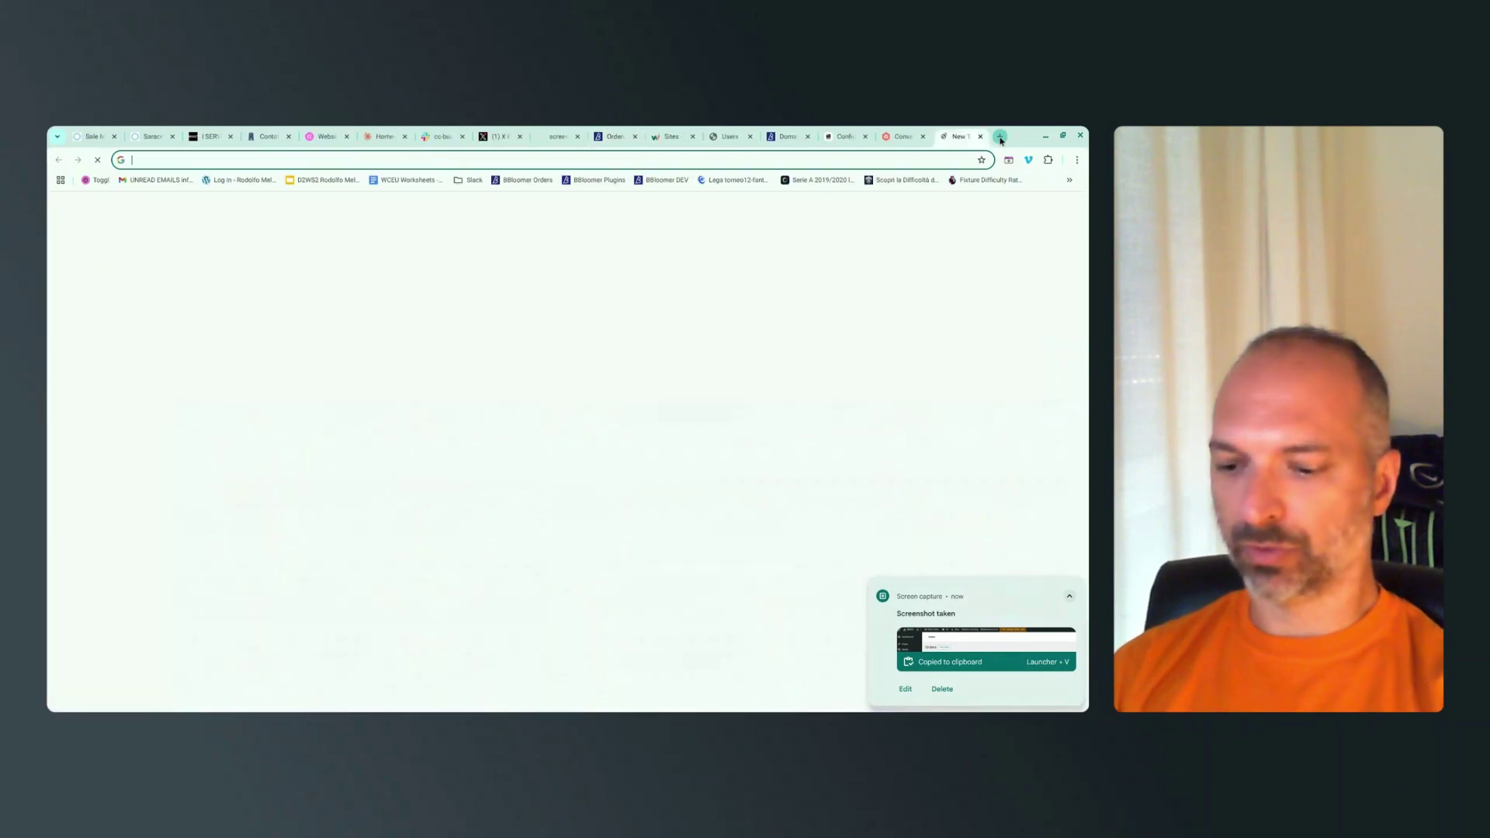
type("docs.new")
key("Return")
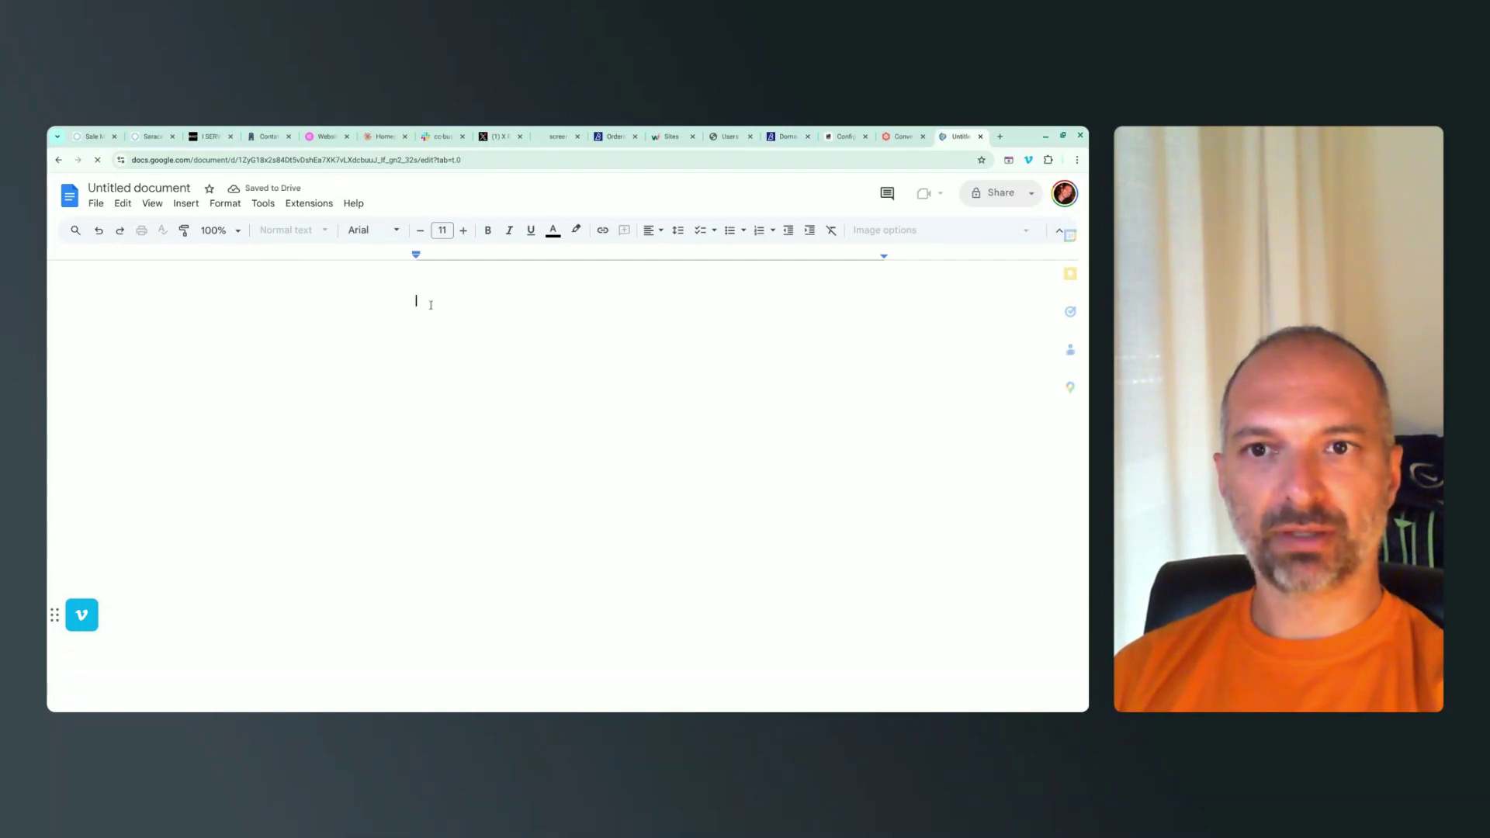
key("ctrl+v")
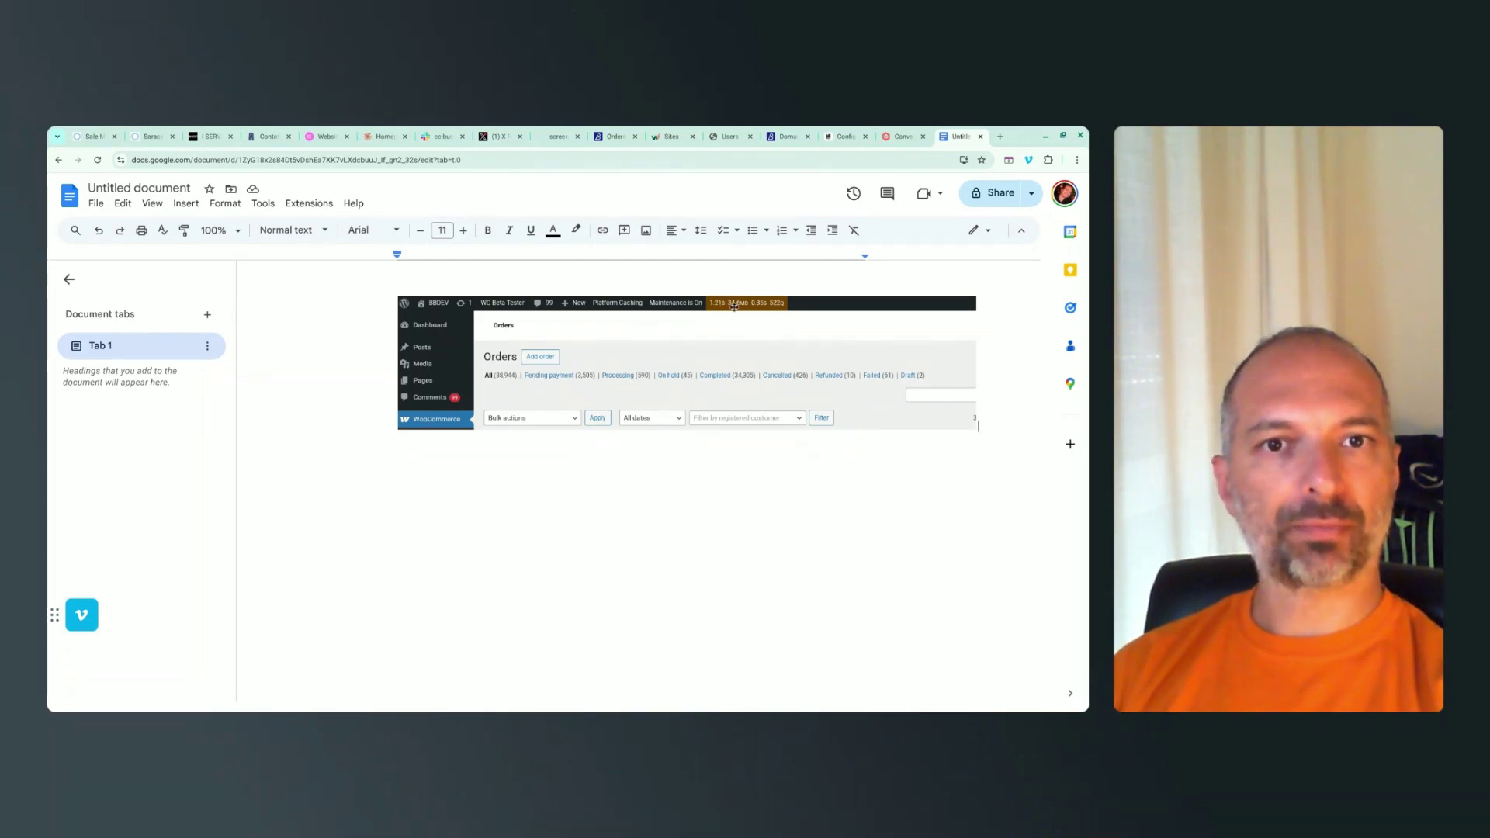
Check the performance comparison chart for the tested actions, and search the BBDEV orders by a customer's first name.
left_click(546, 140)
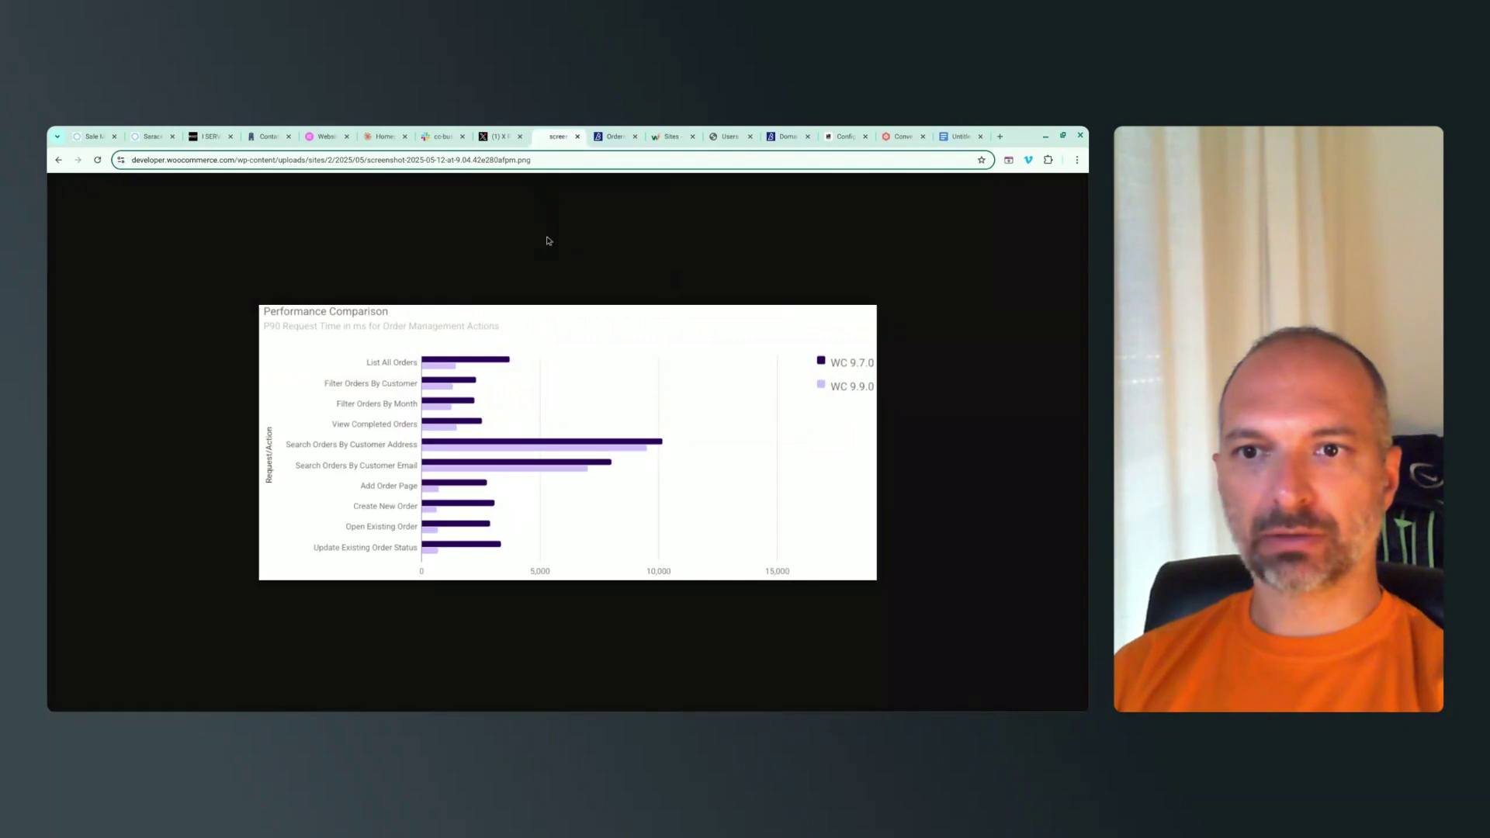
left_click(612, 137)
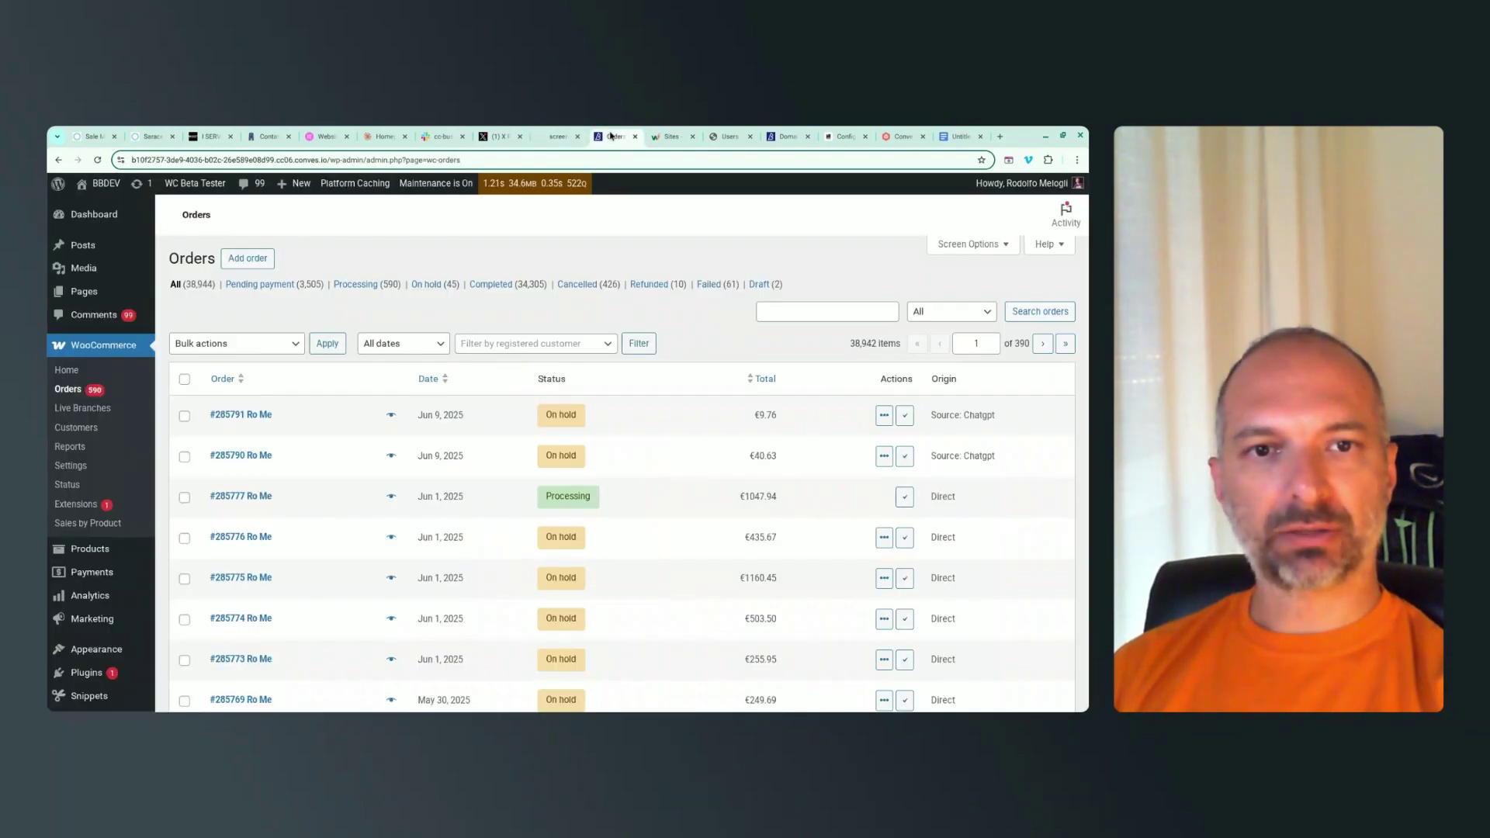
left_click(798, 314)
type("rodolfo")
left_click(1051, 310)
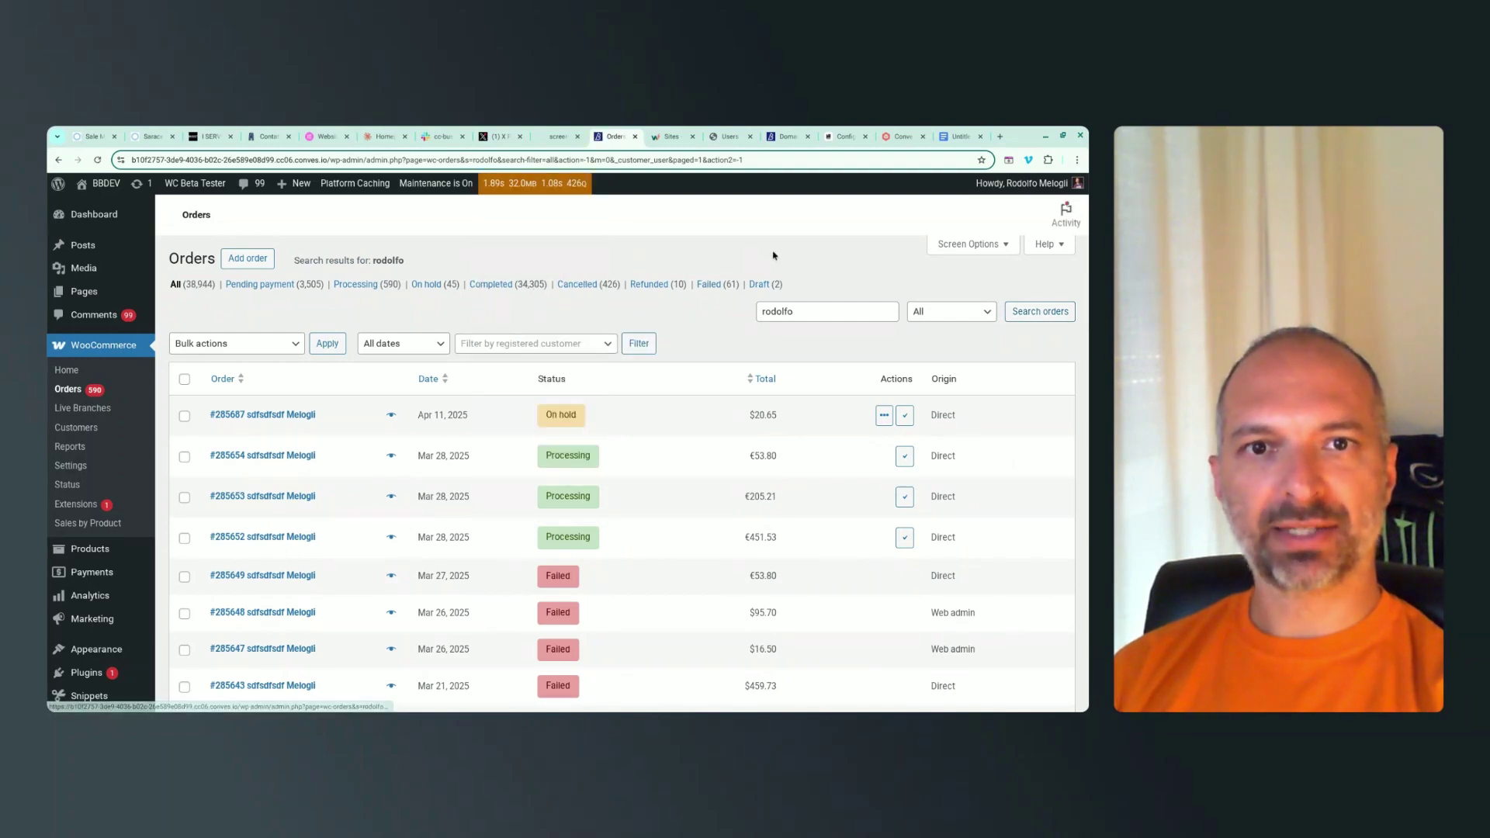
Capture the header of the order search results and paste it below the first screenshot in the Google Docs document.
key("super+shift+s")
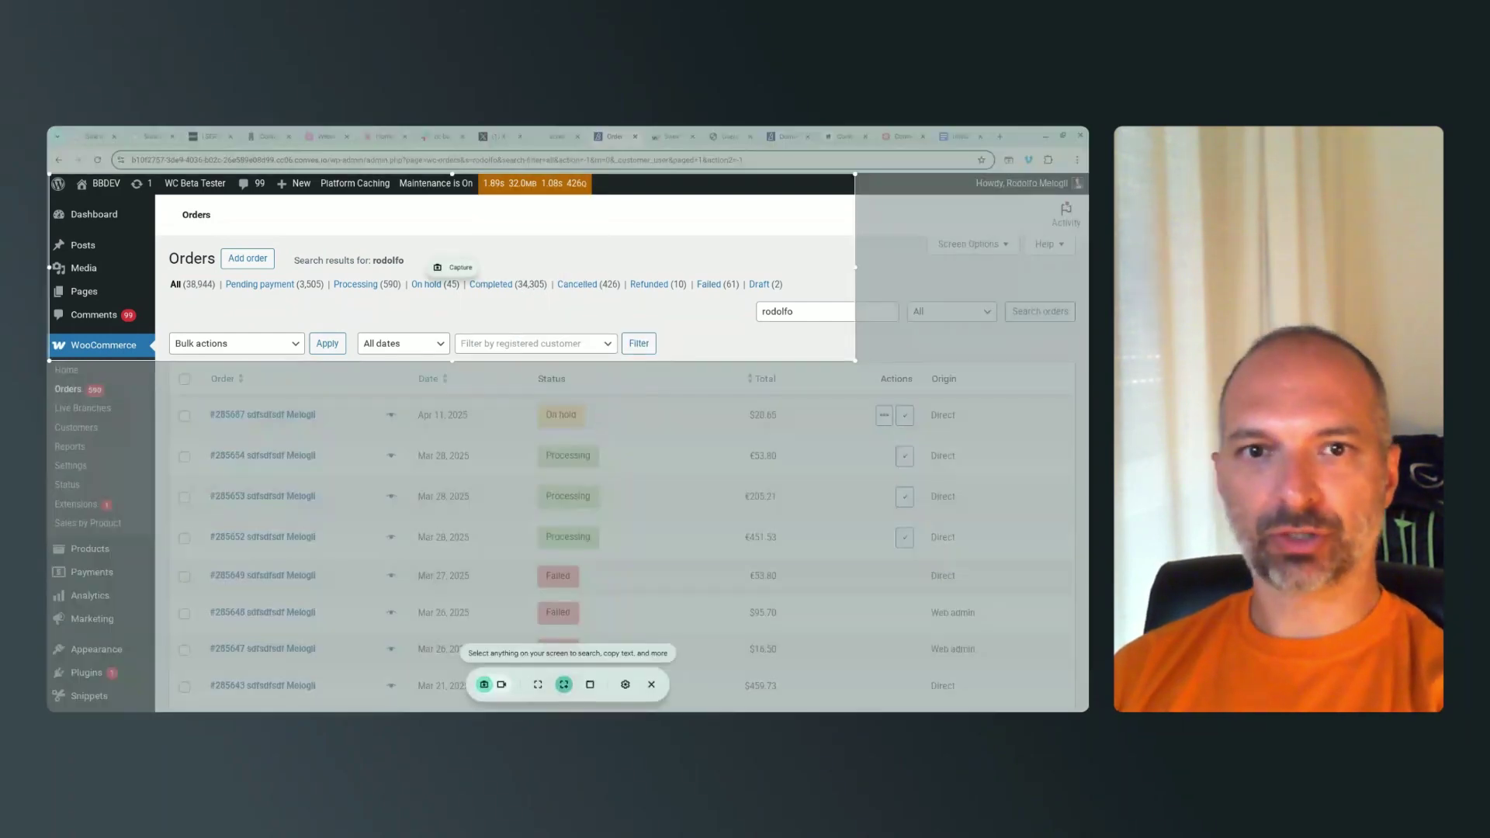
left_click(454, 267)
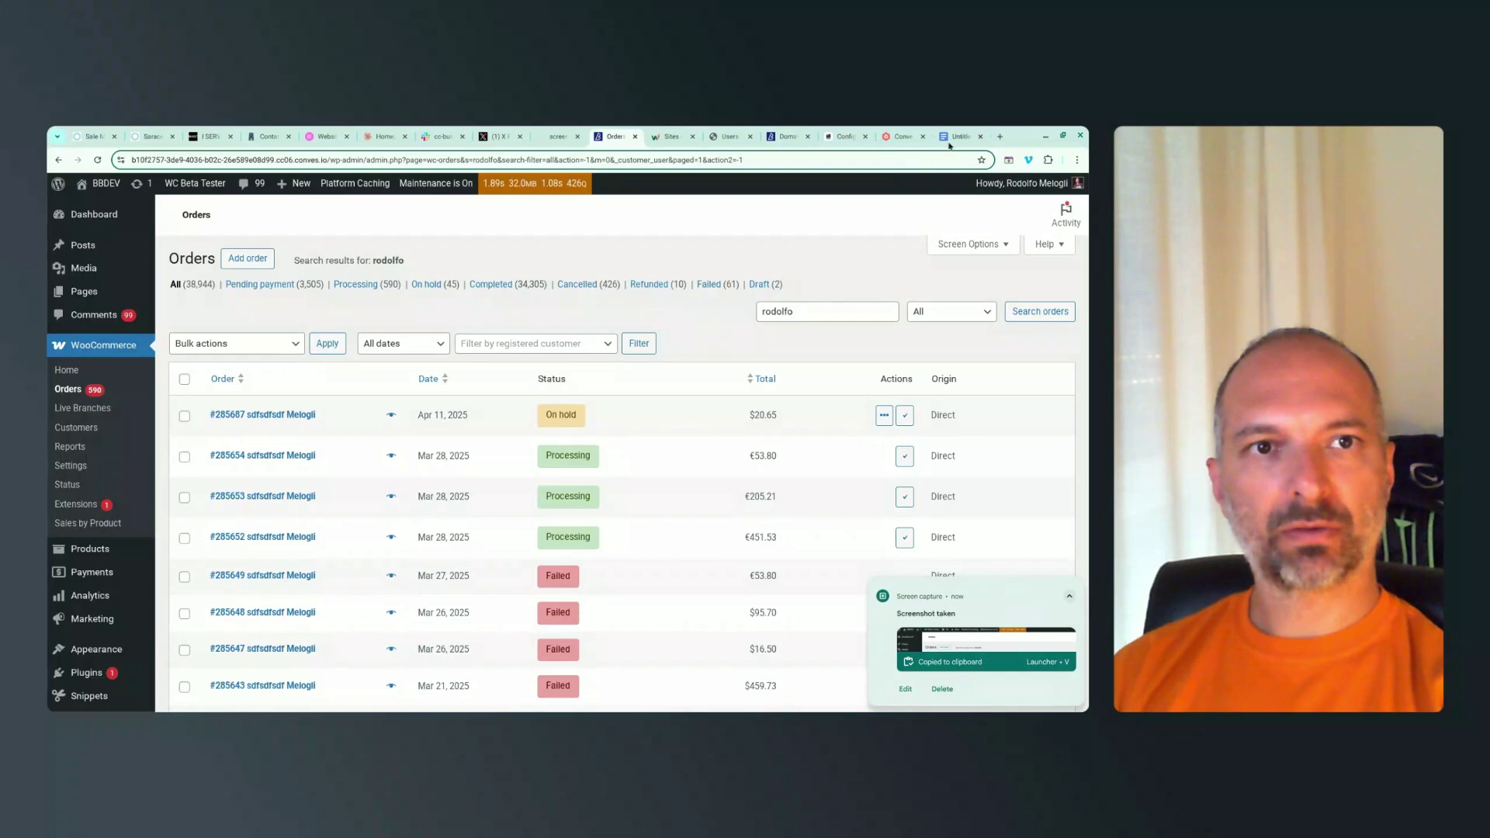
left_click(960, 136)
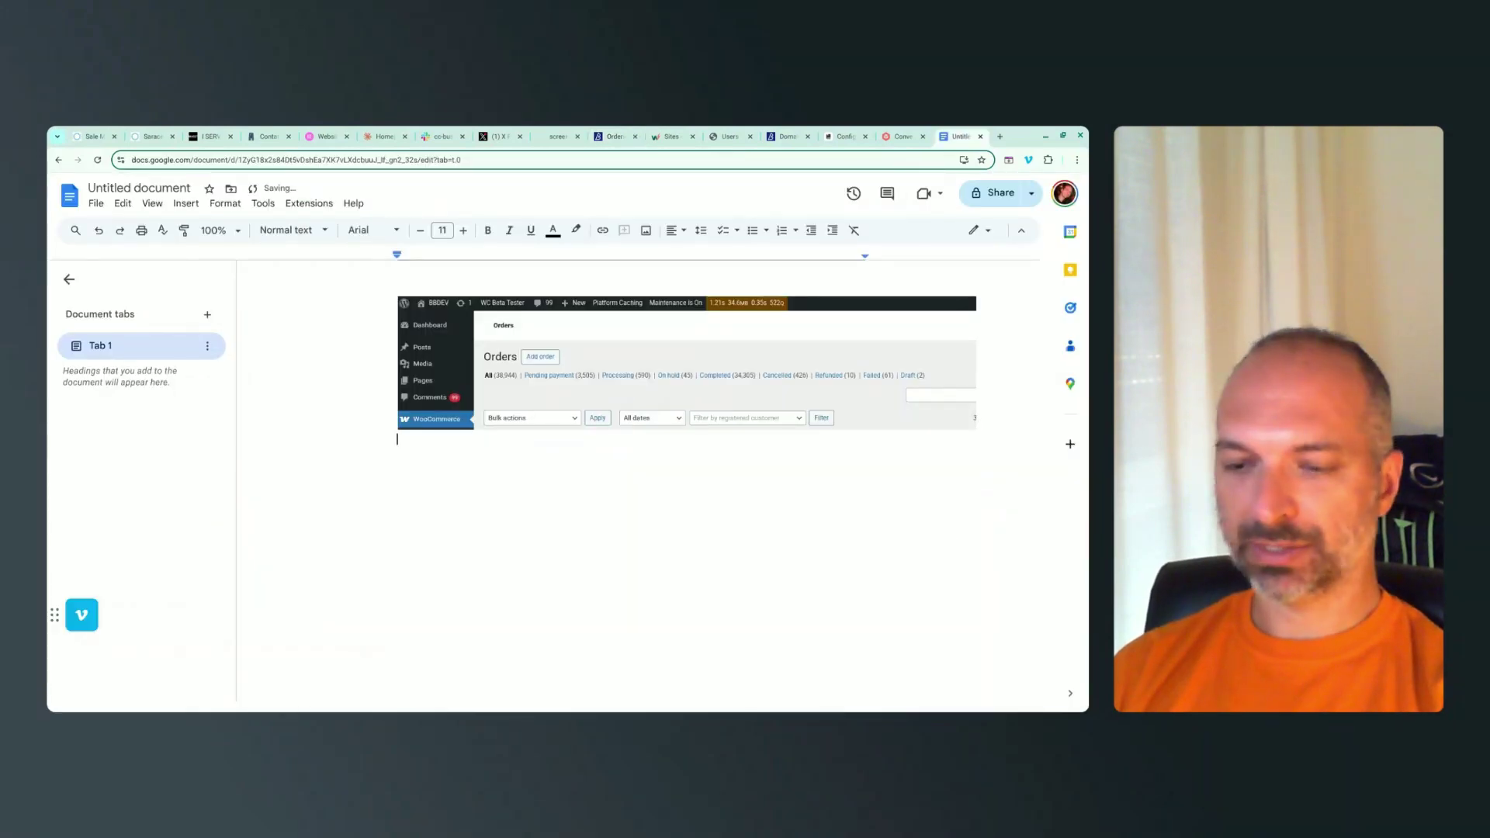
key("ctrl+v")
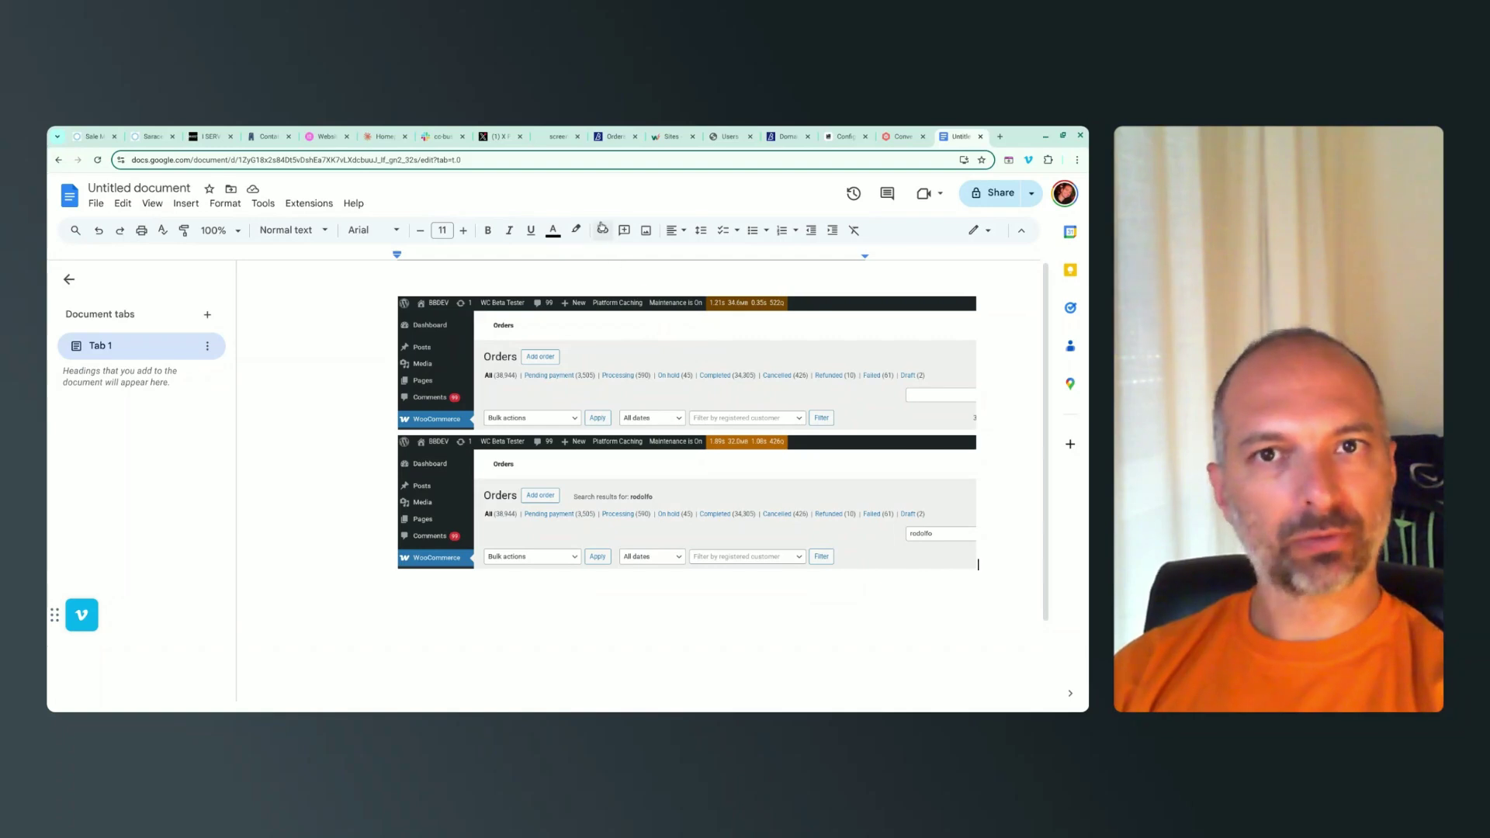
Consult the performance comparison chart again and filter the BBDEV orders list to Completed orders.
left_click(558, 136)
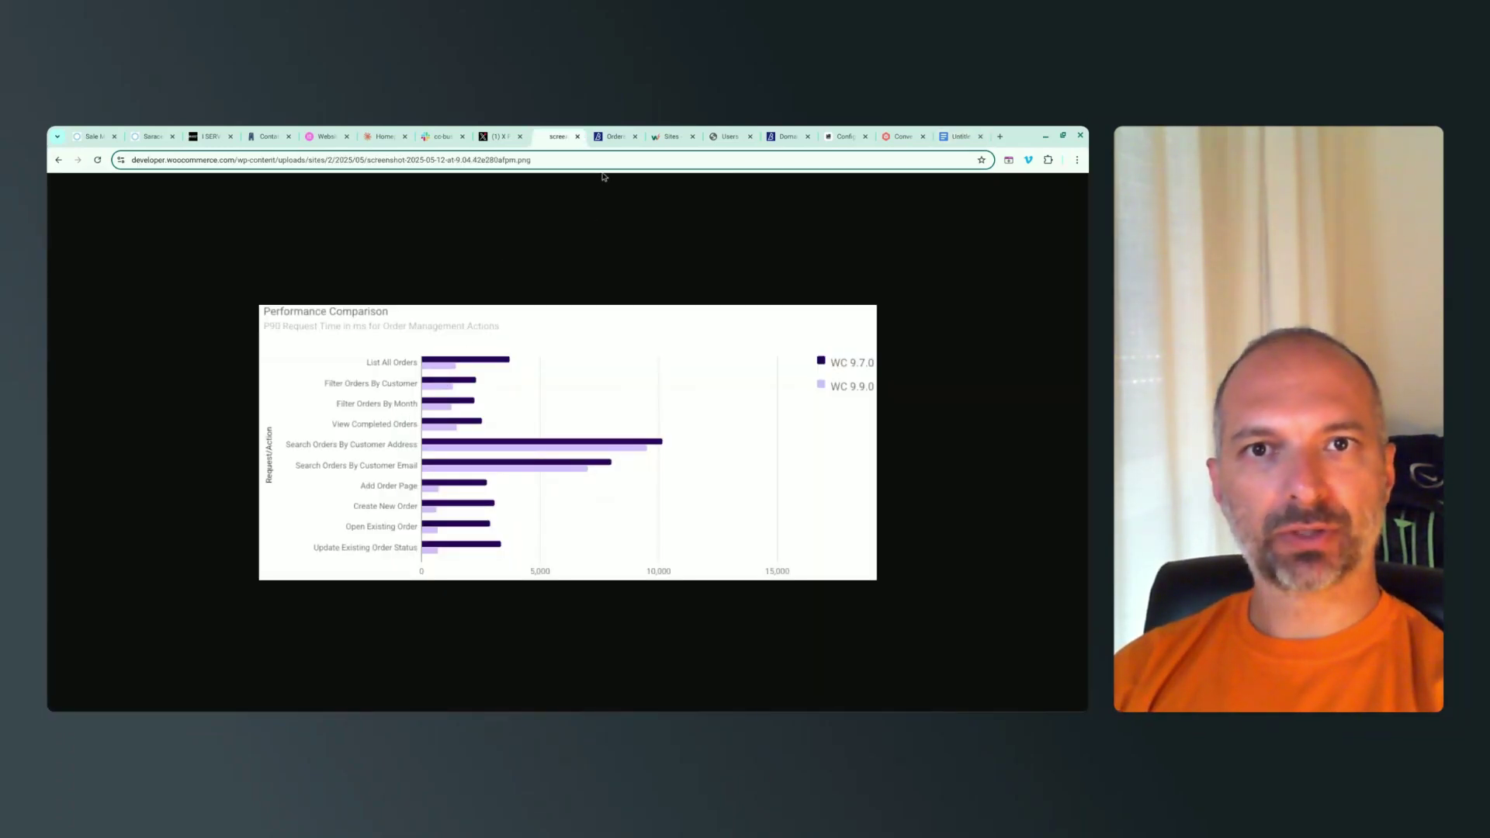
left_click(606, 138)
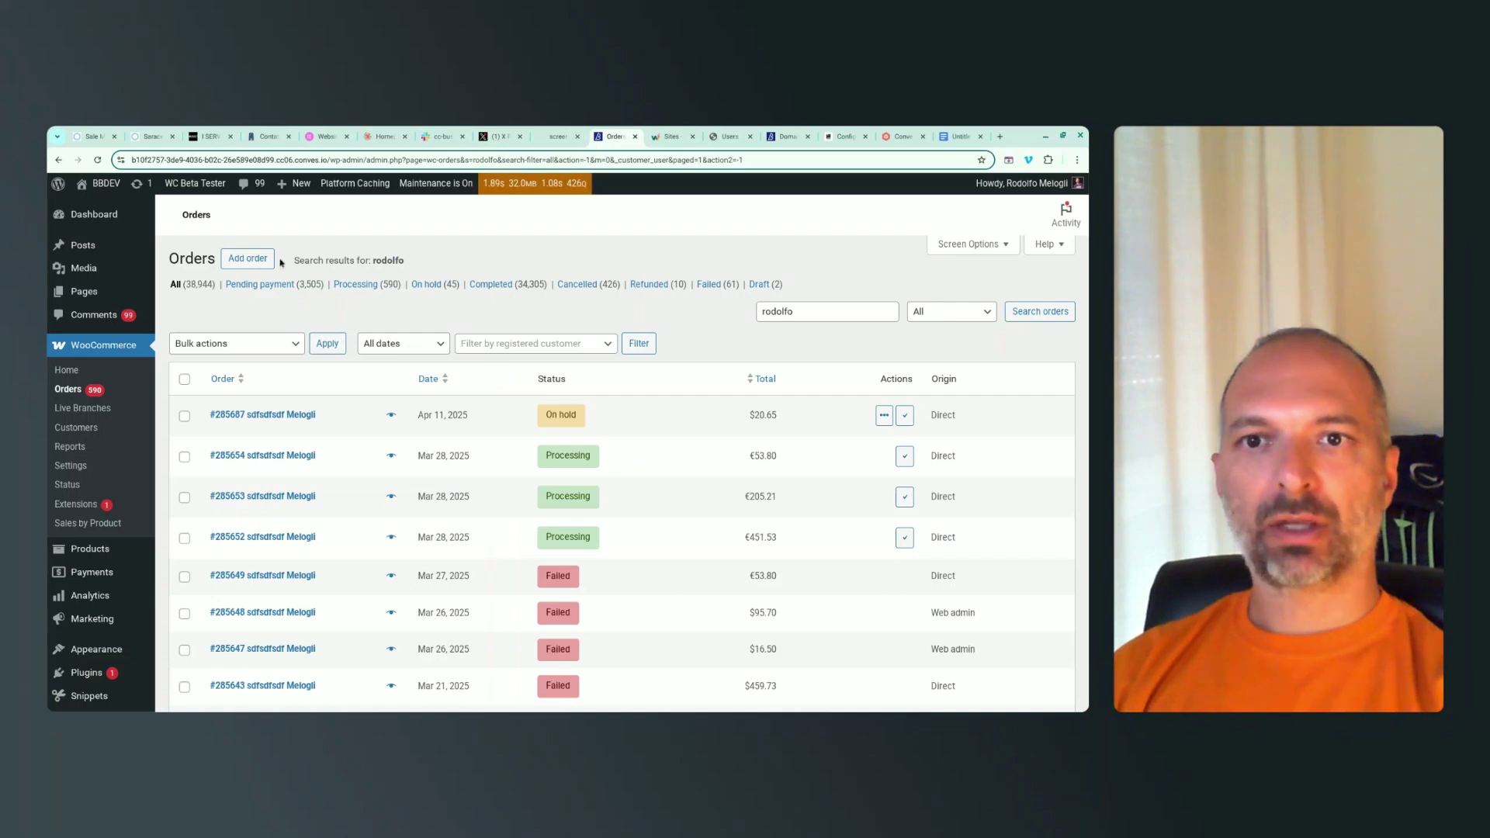
left_click(498, 284)
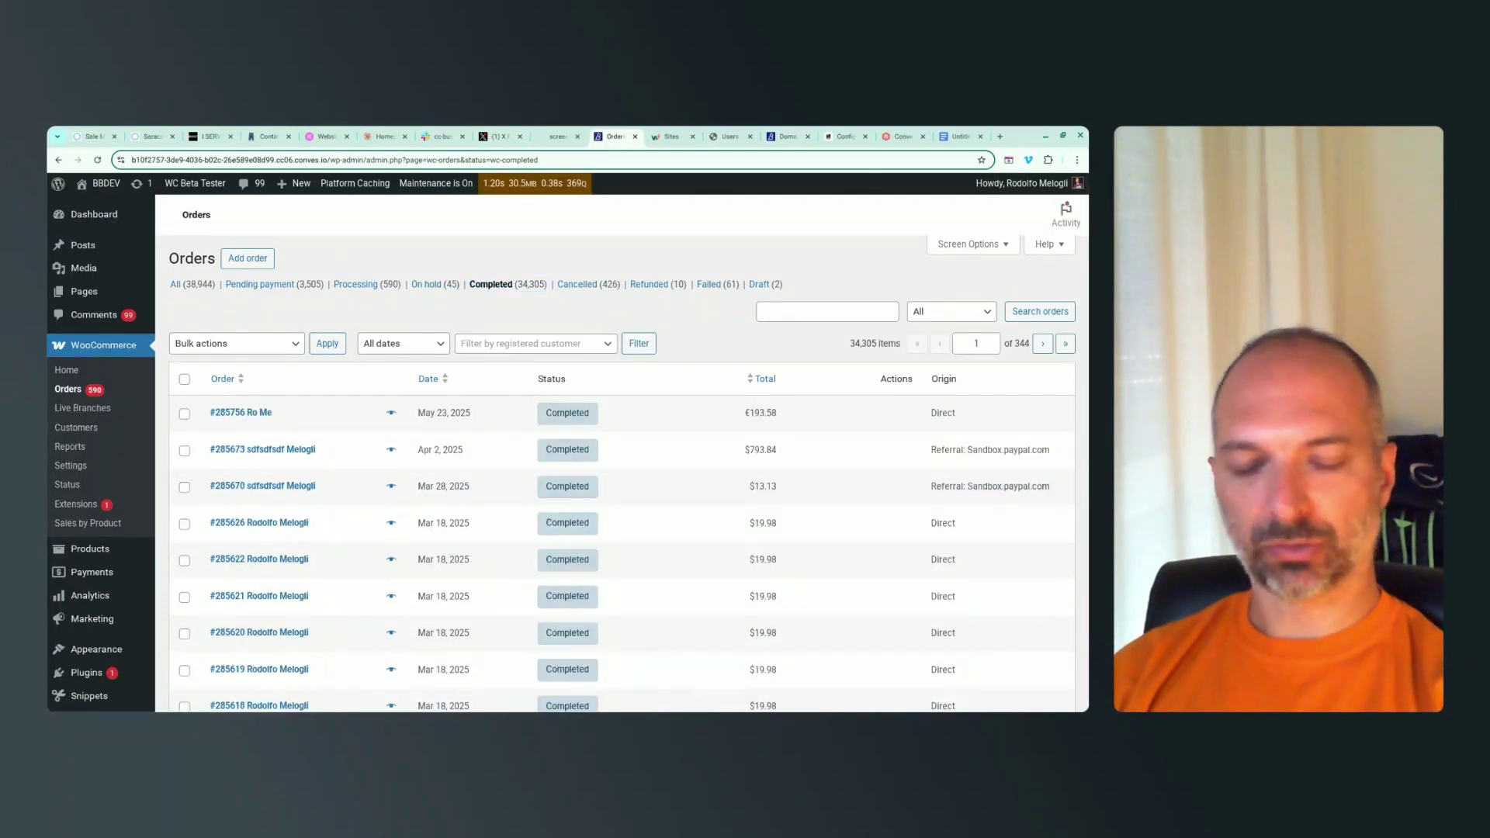
Capture the header of the Completed orders view and add it as the third screenshot in the Google Docs document.
key("super+shift+s")
key("Return")
left_click(961, 136)
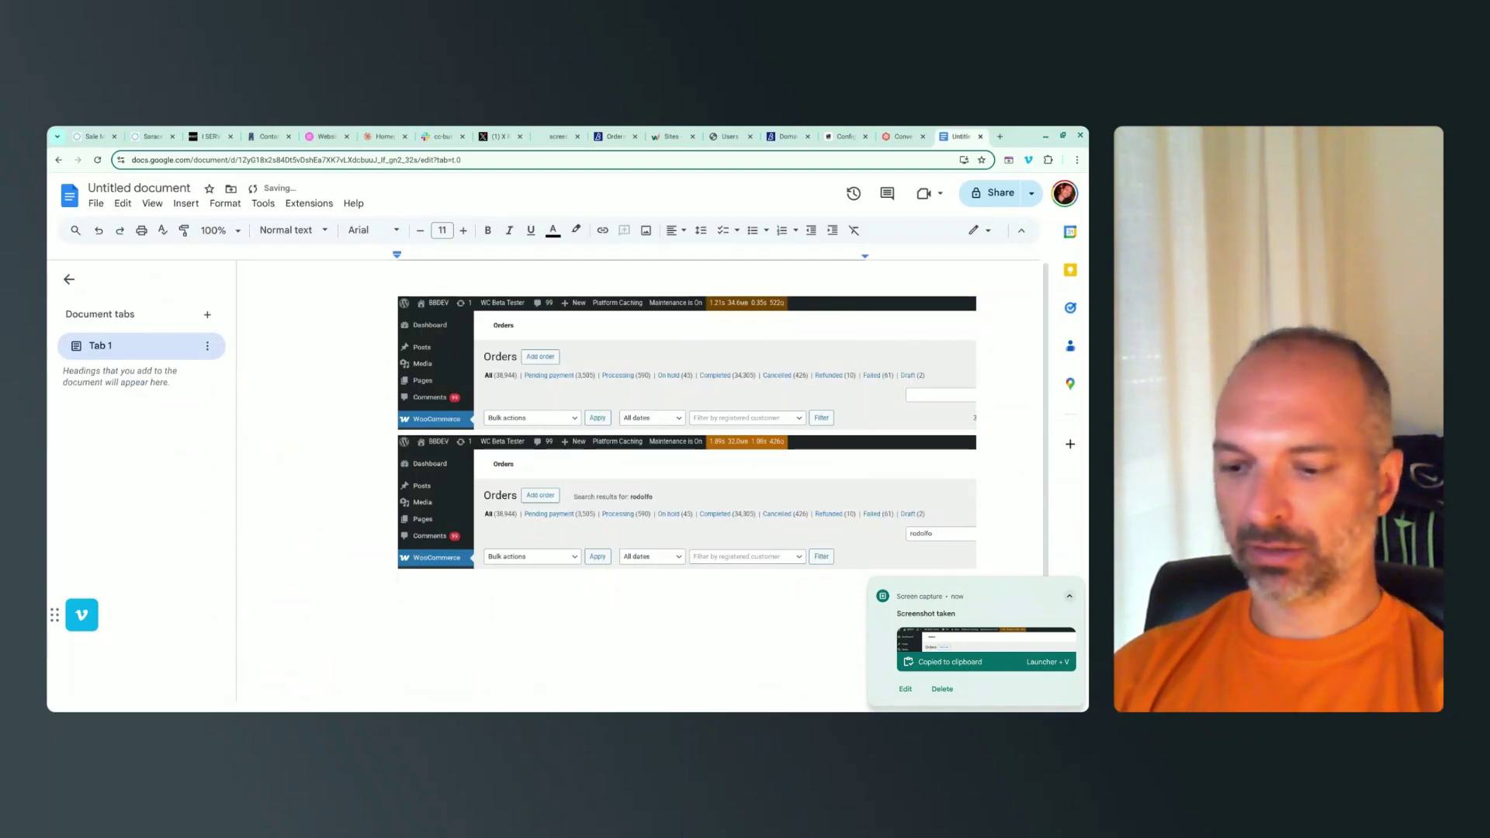
key("ctrl+v")
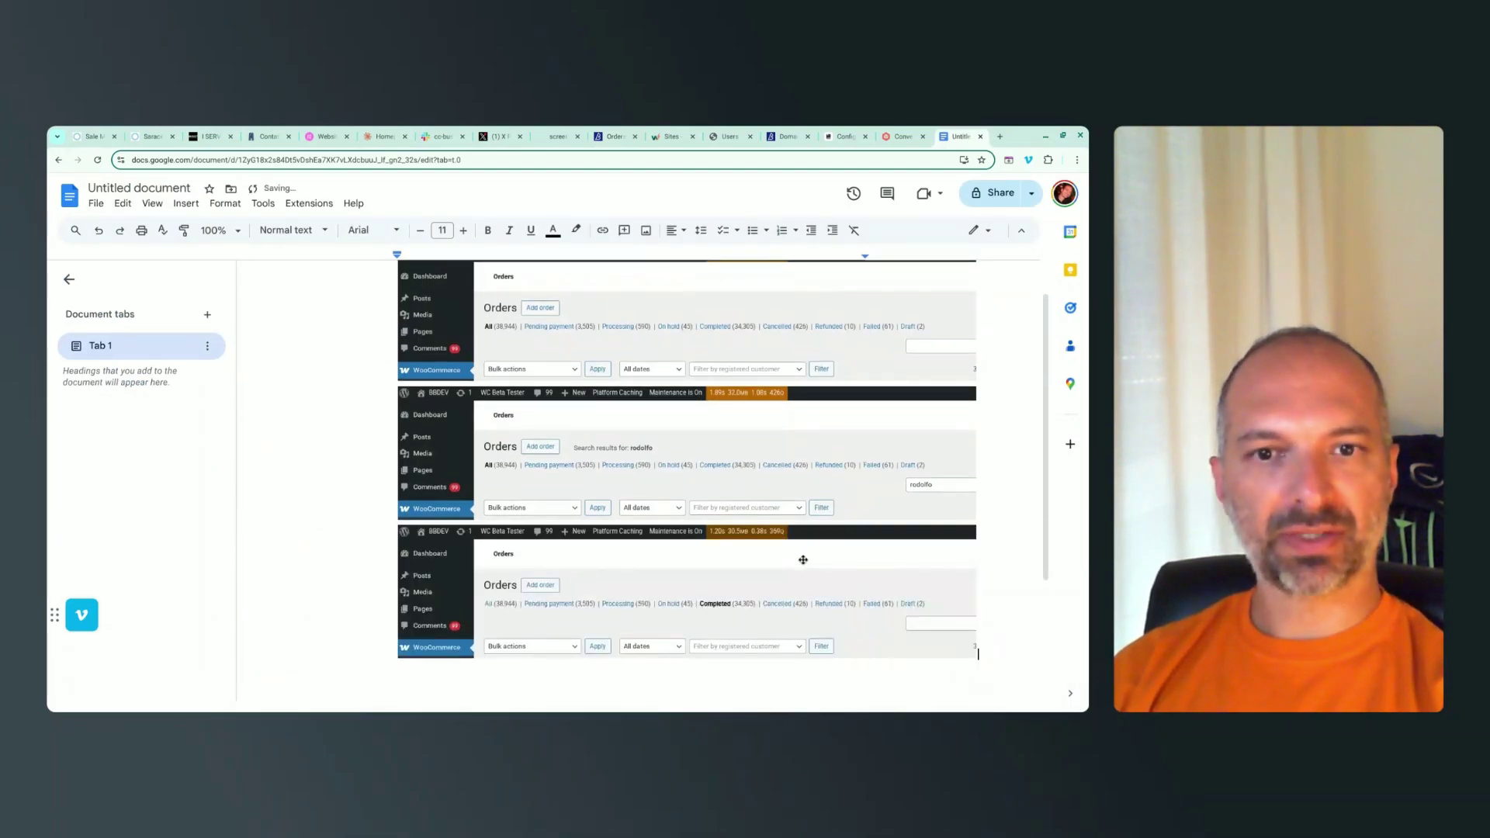
Review the remaining actions in the performance comparison chart and start a new order in the BBDEV store.
left_click(545, 138)
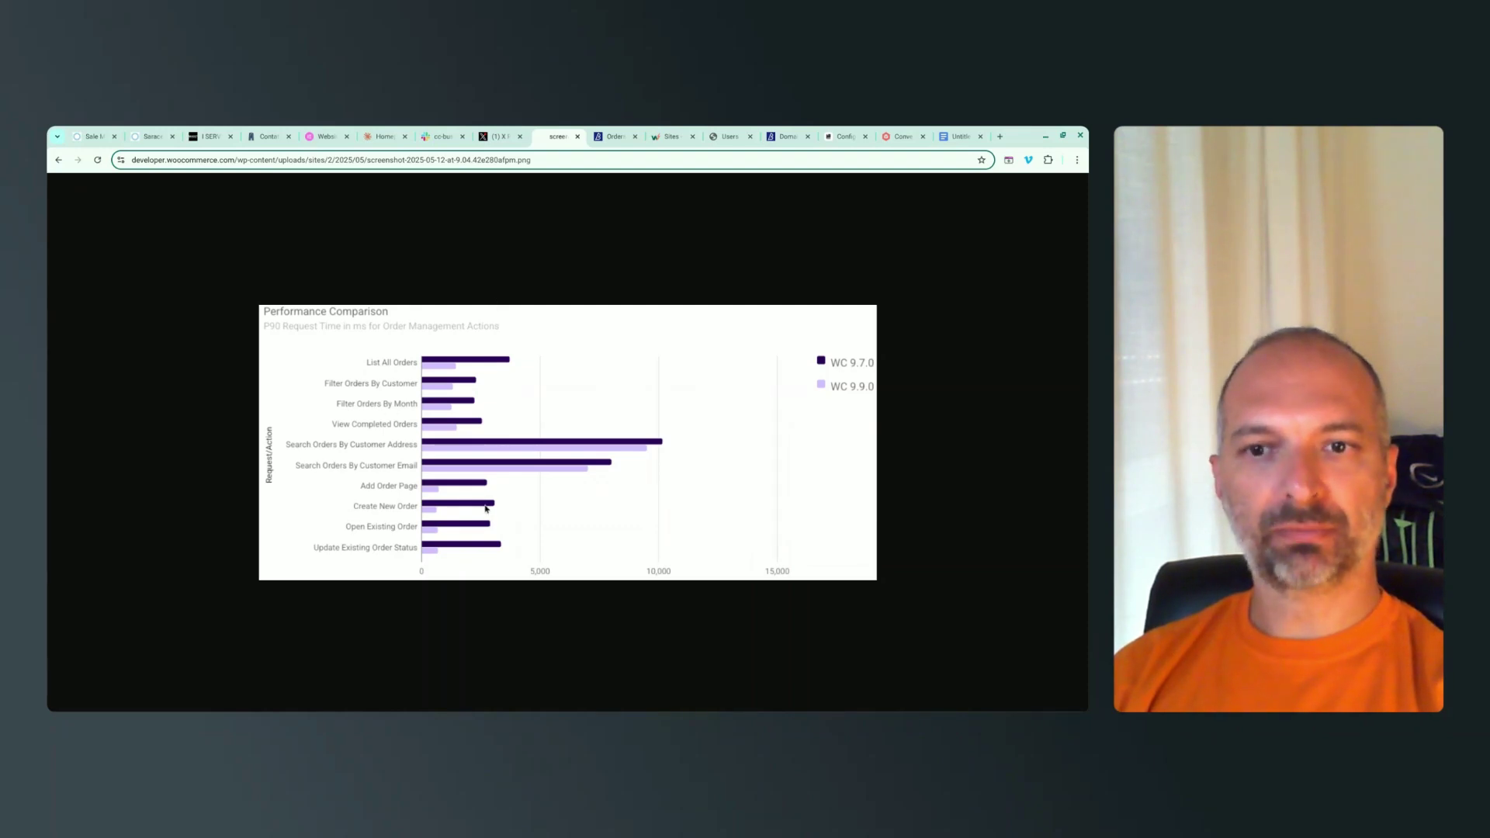
left_click(607, 138)
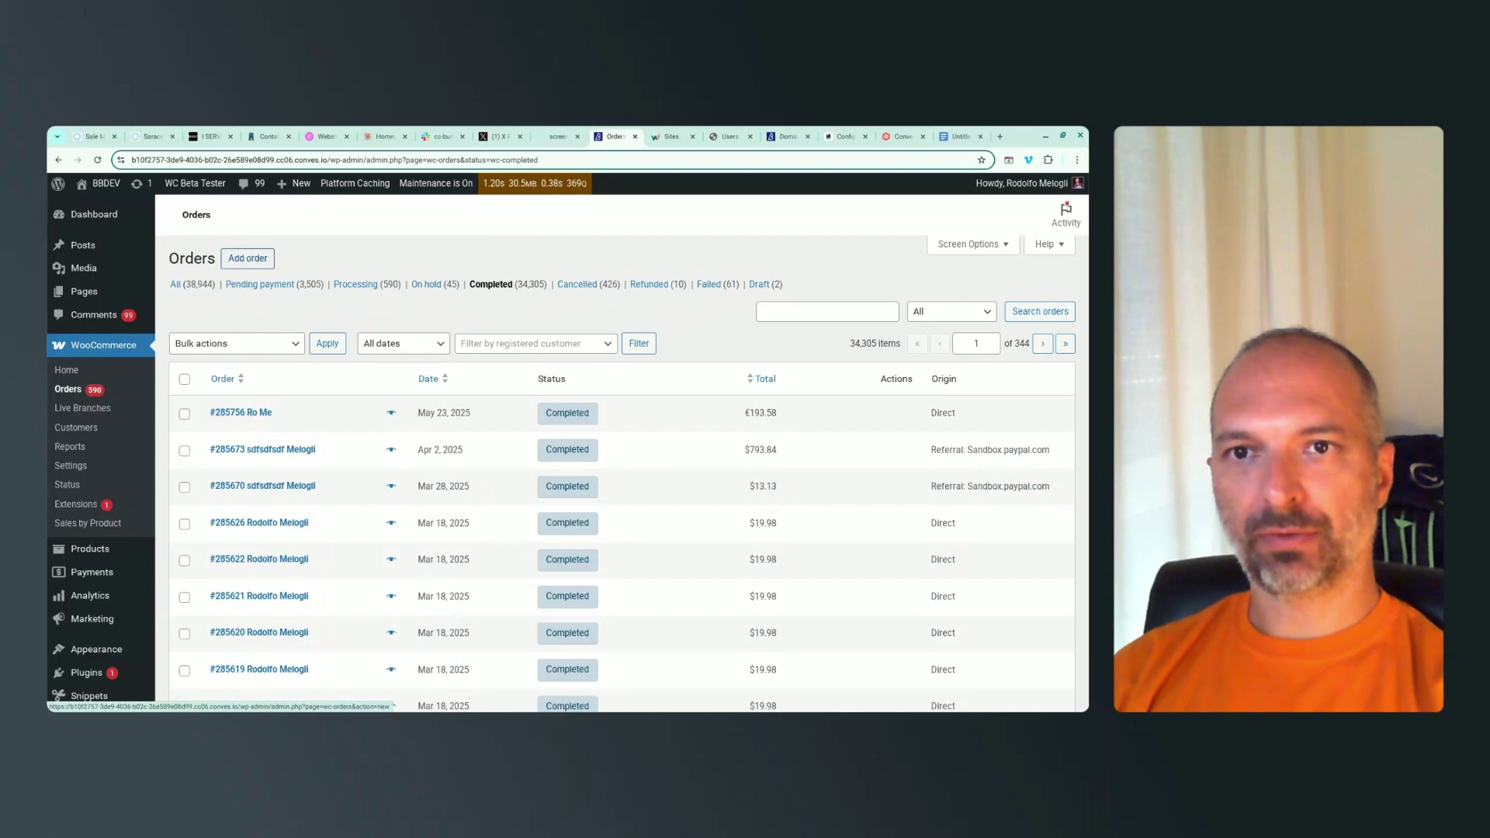
left_click(260, 263)
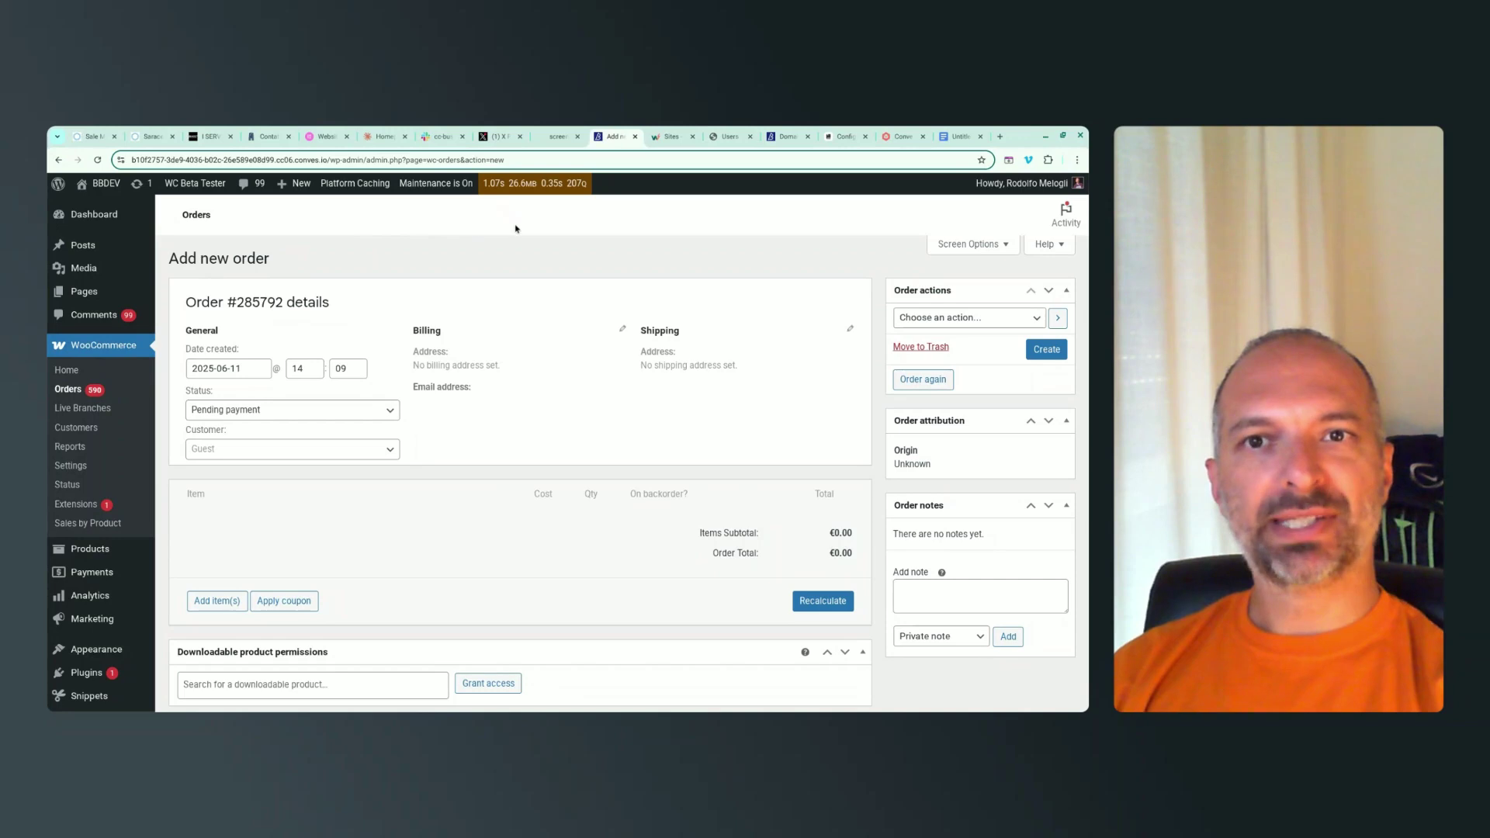
Capture the upper part of the Add new order page and paste it on a new line at the document's end.
key("super+shift+s")
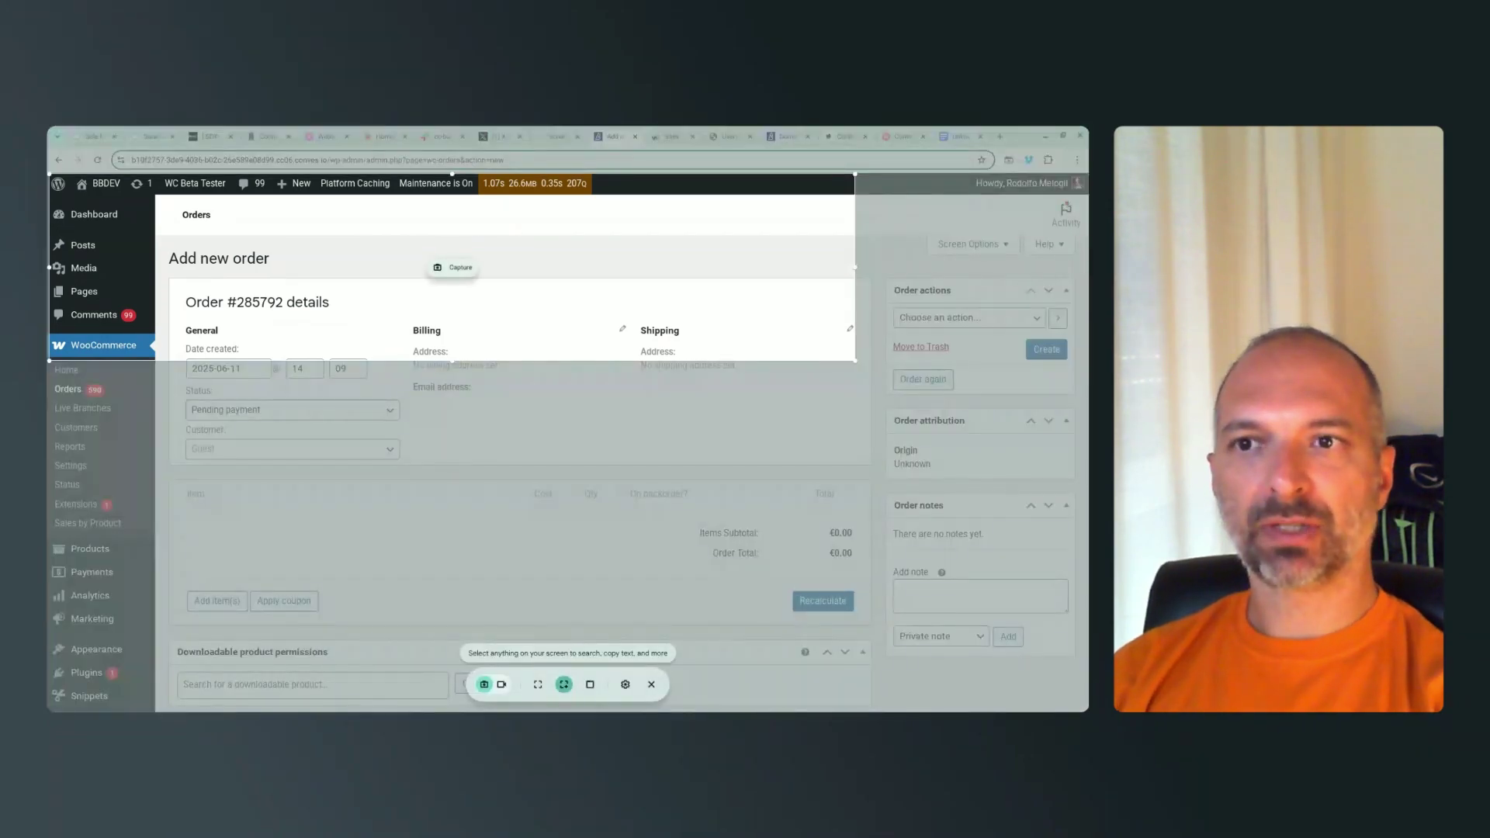
left_click(452, 267)
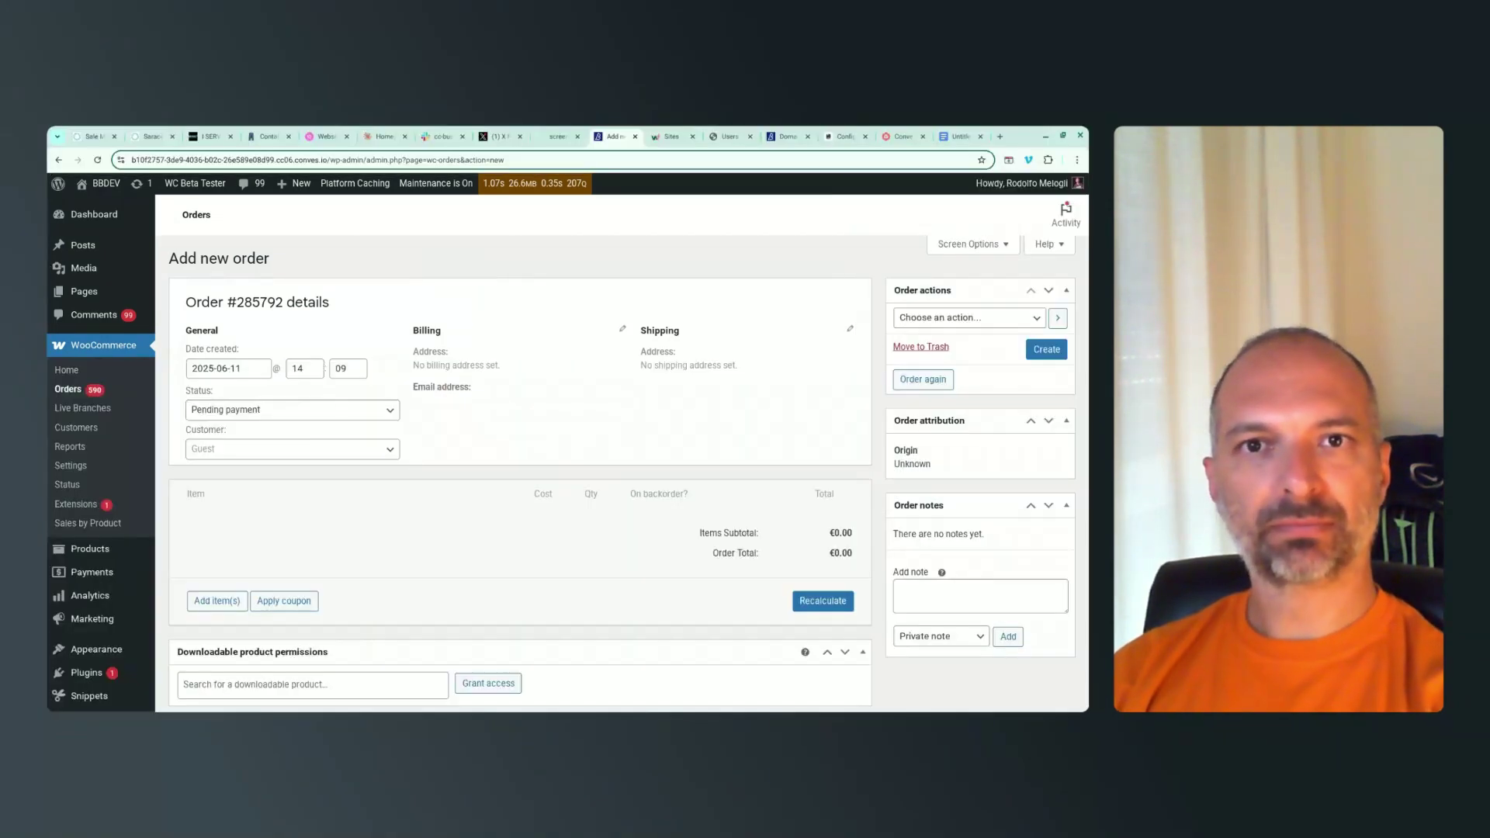
left_click(960, 136)
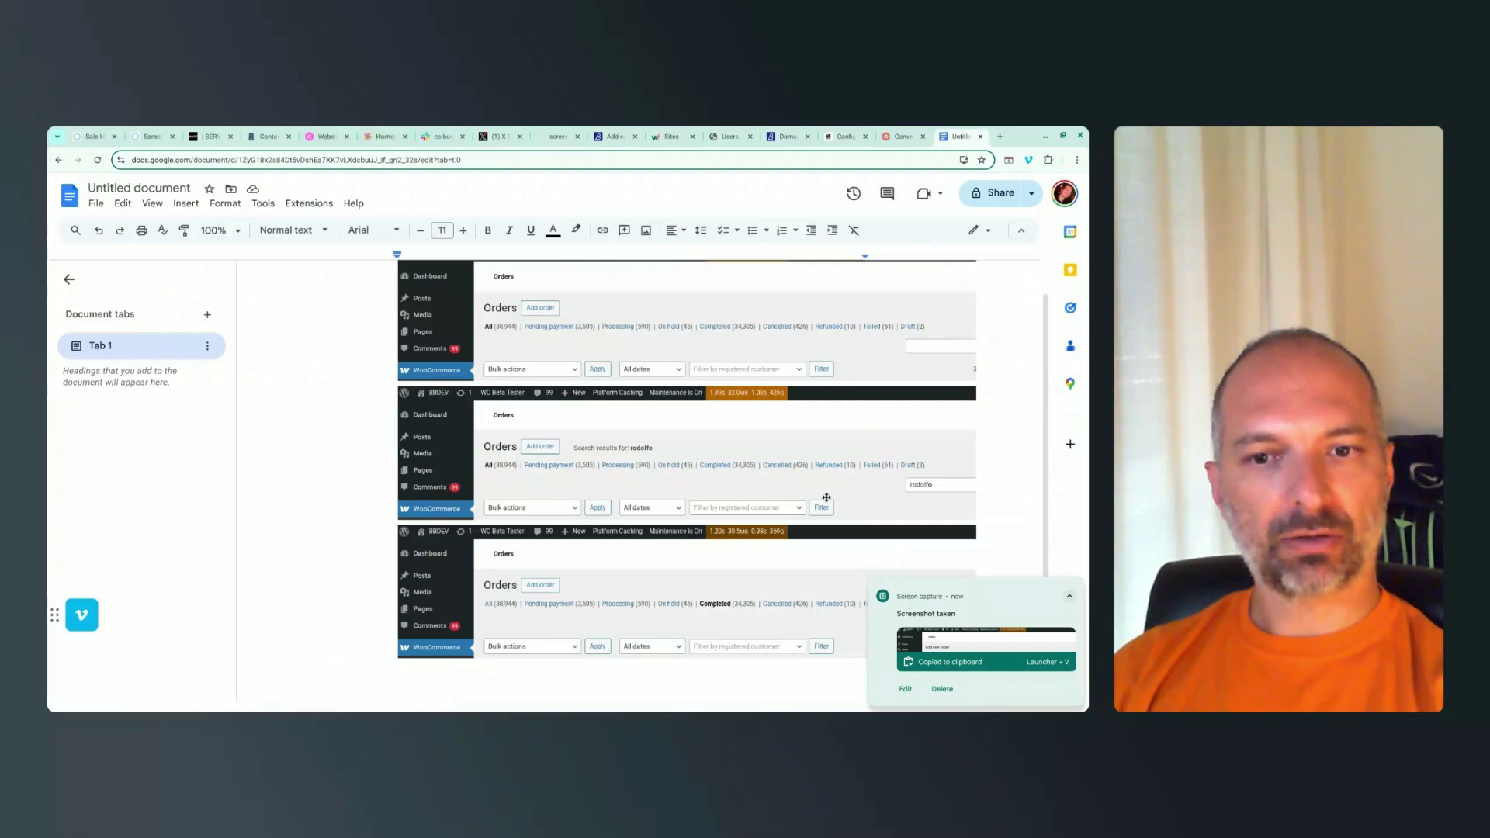
scroll(827, 497, "down", 3)
key("Return")
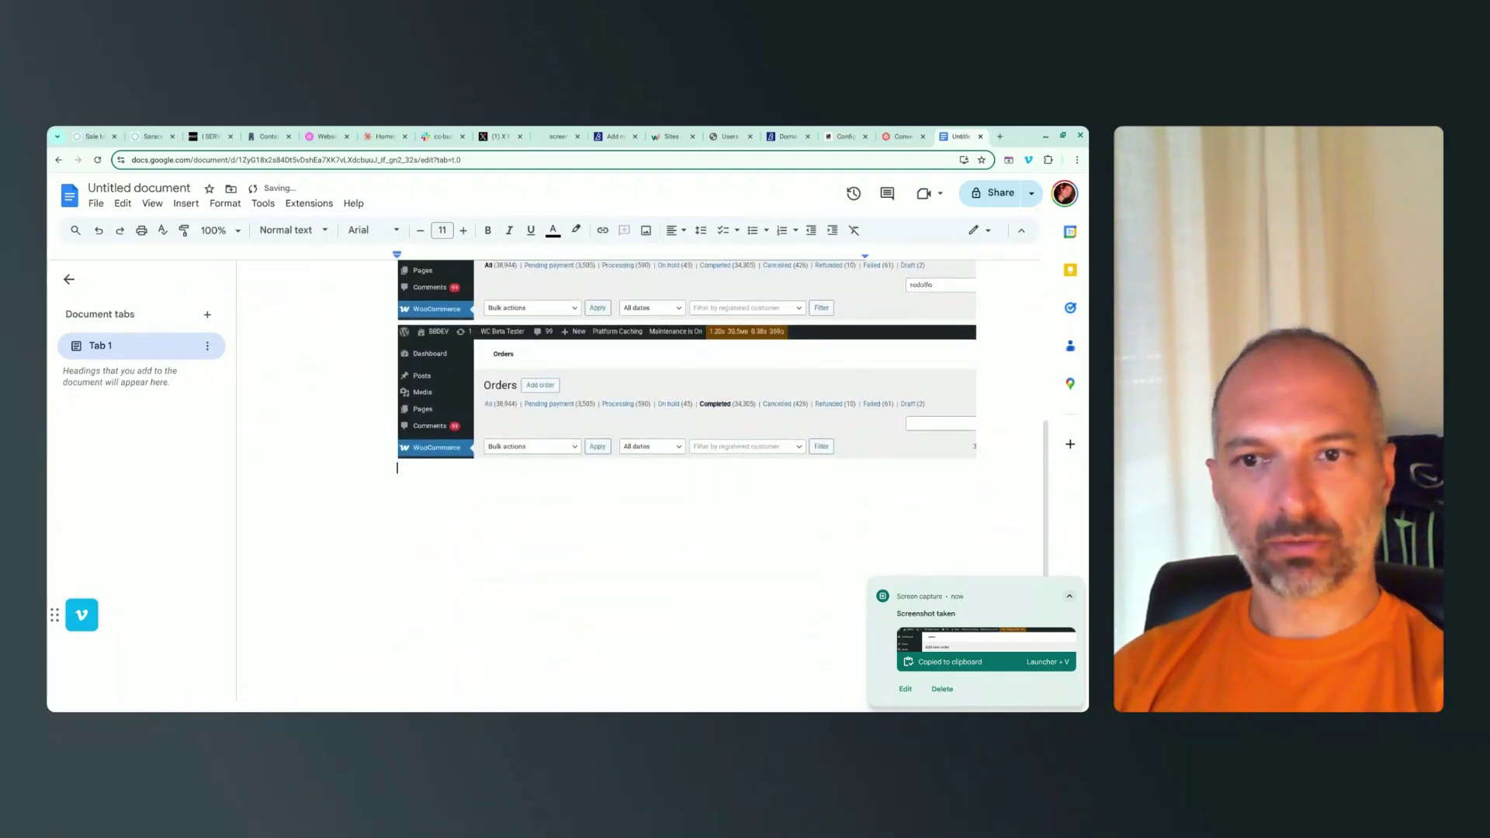
key("ctrl+v")
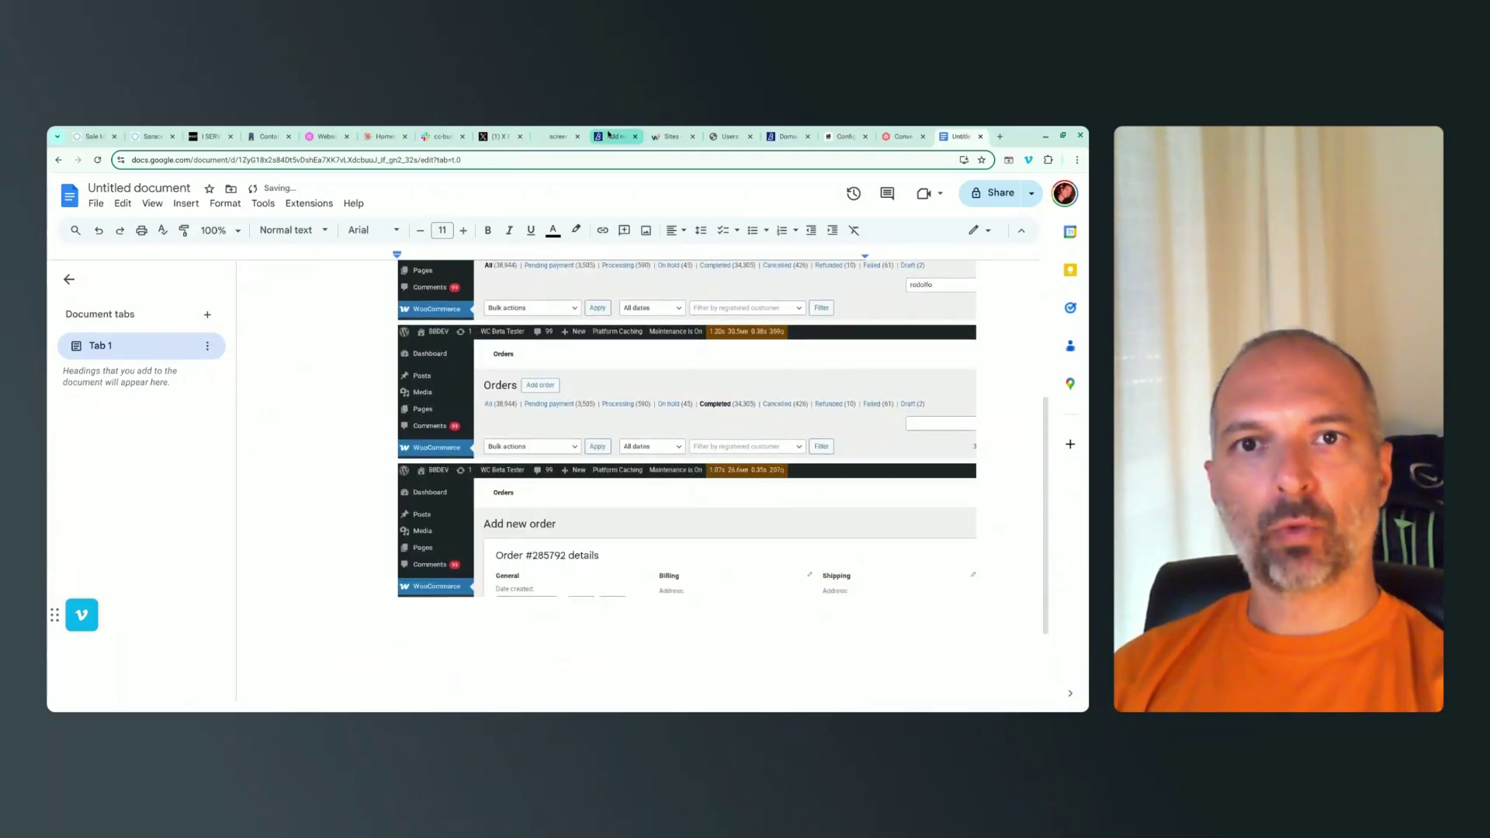
Fill the new order's billing name, company, address, city and postcode with placeholder text and set the state to Alaska.
left_click(609, 138)
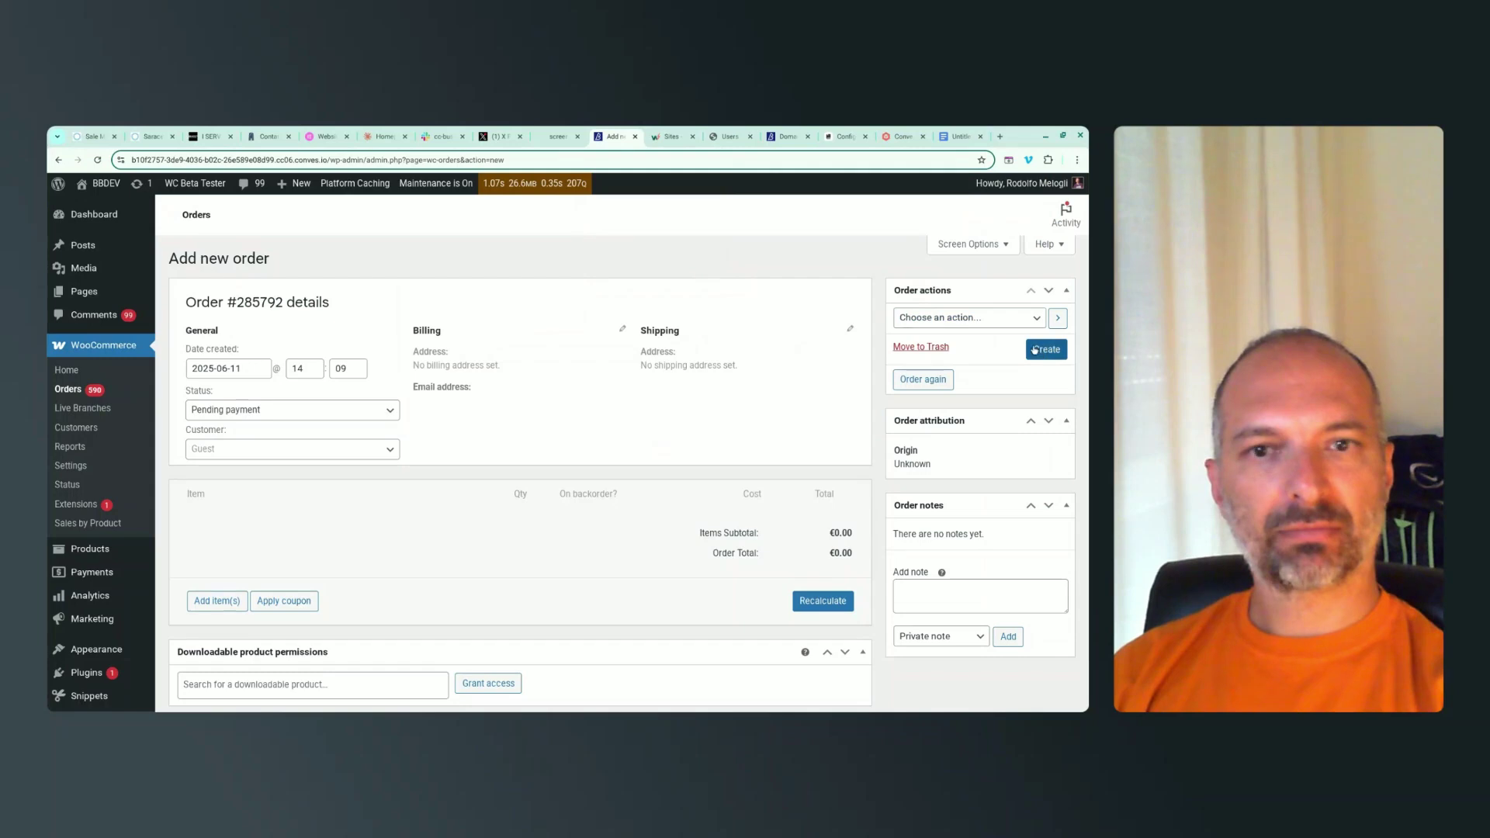
left_click(623, 329)
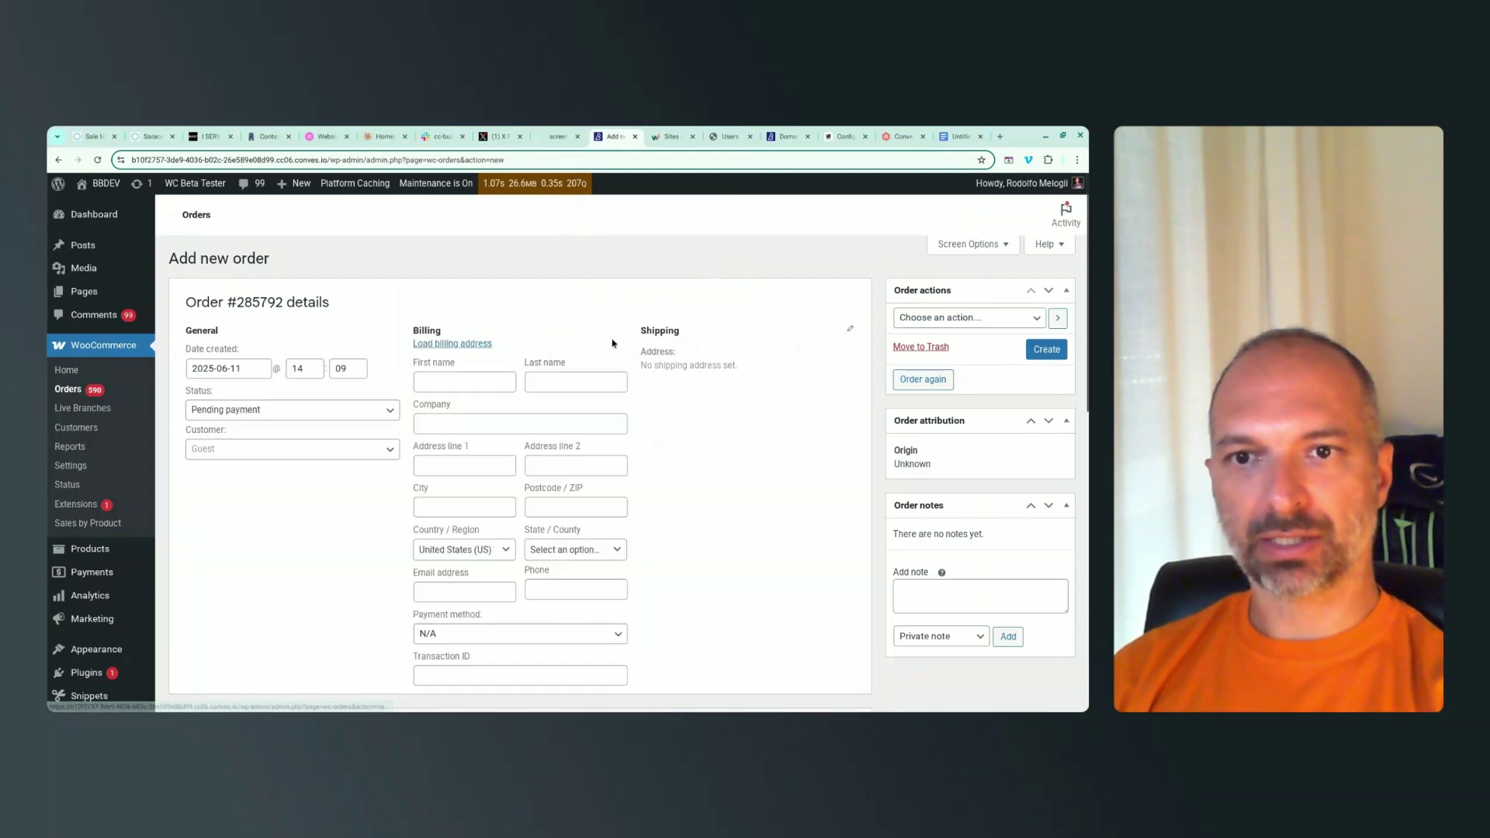
left_click(464, 381)
type("jhgjhg\tgjhgj\thghjh\tgj\thgj\thgj")
key("Tab")
type("hgjhg")
left_click(575, 549)
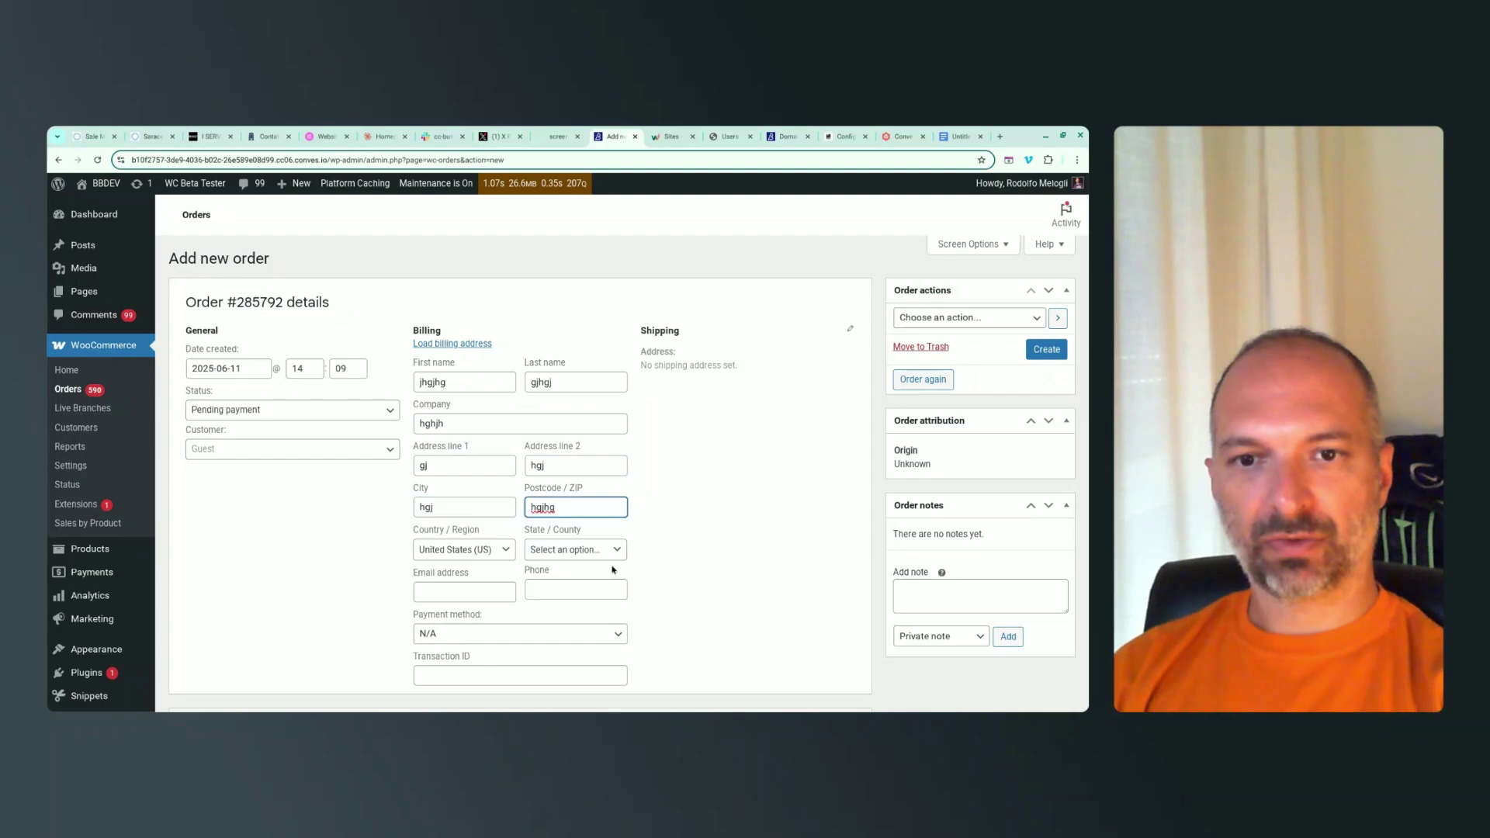
left_click(561, 466)
scroll(440, 504, "down", 2)
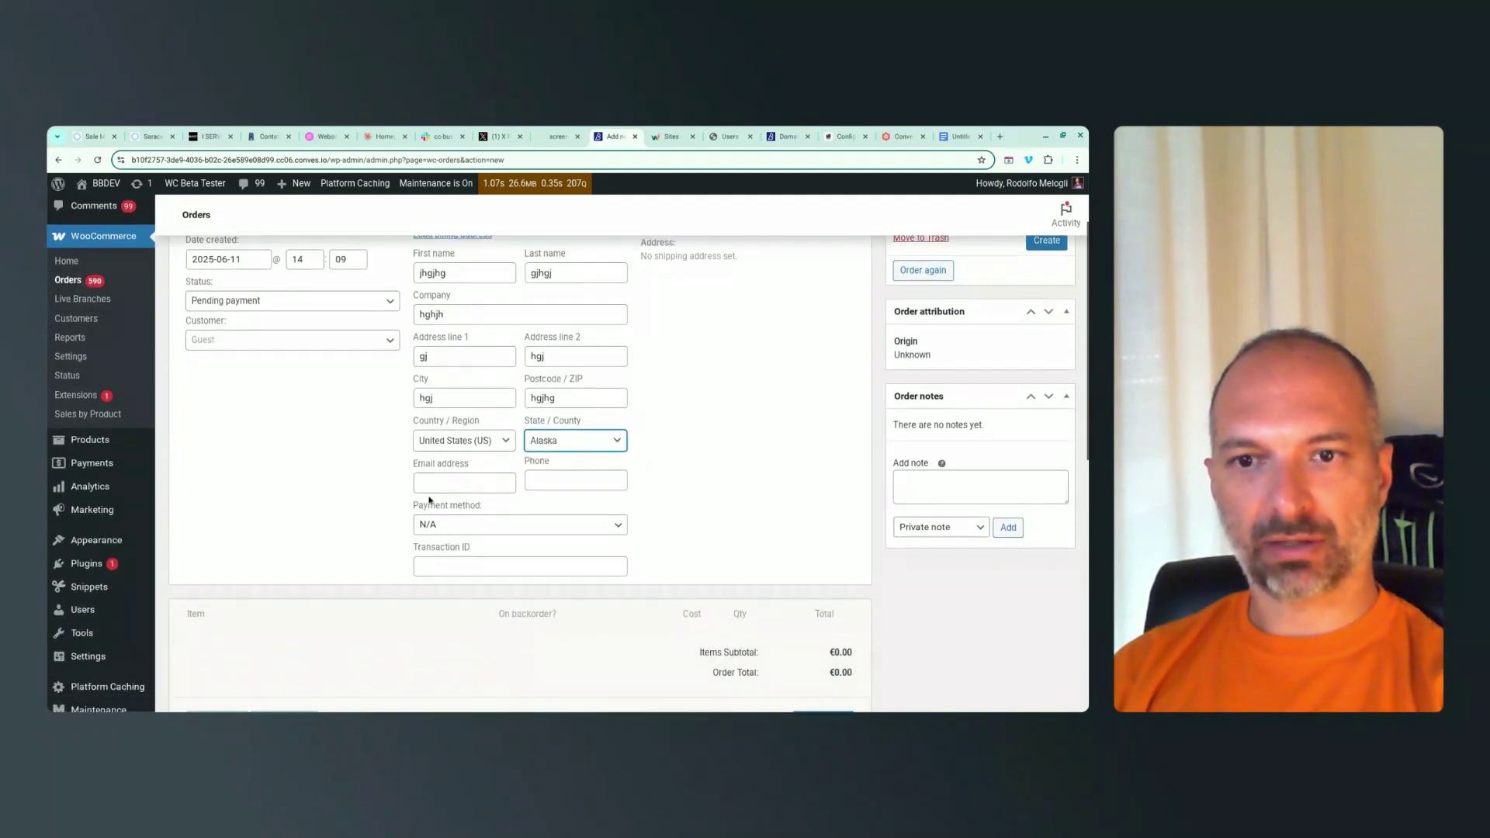
scroll(686, 475, "up", 2)
scroll(687, 475, "down", 2)
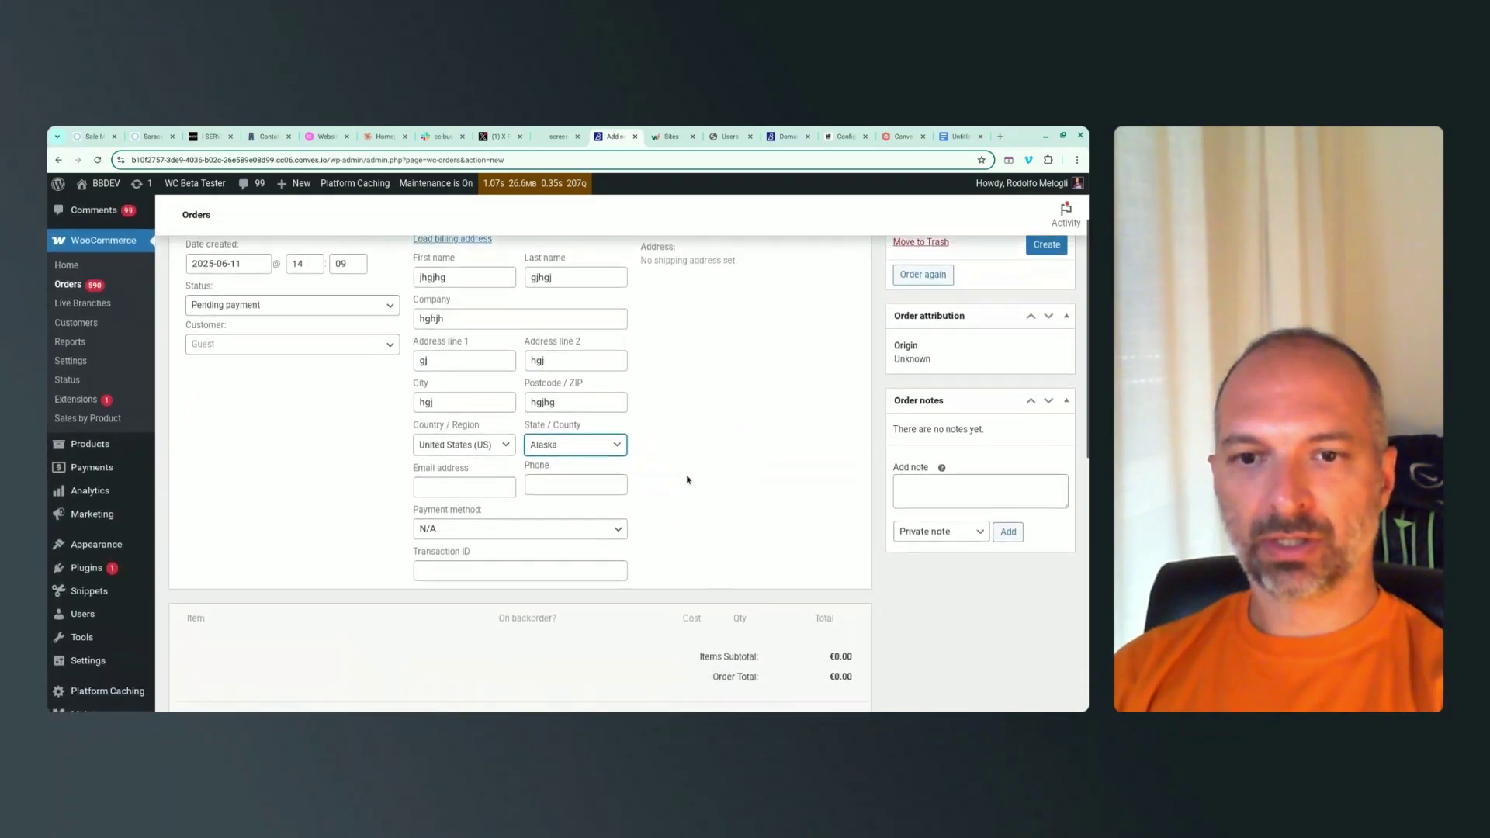
Add two units of the product Accusantium dicta optio libero maxime tempore to the new order.
scroll(687, 479, "down", 3)
left_click(208, 481)
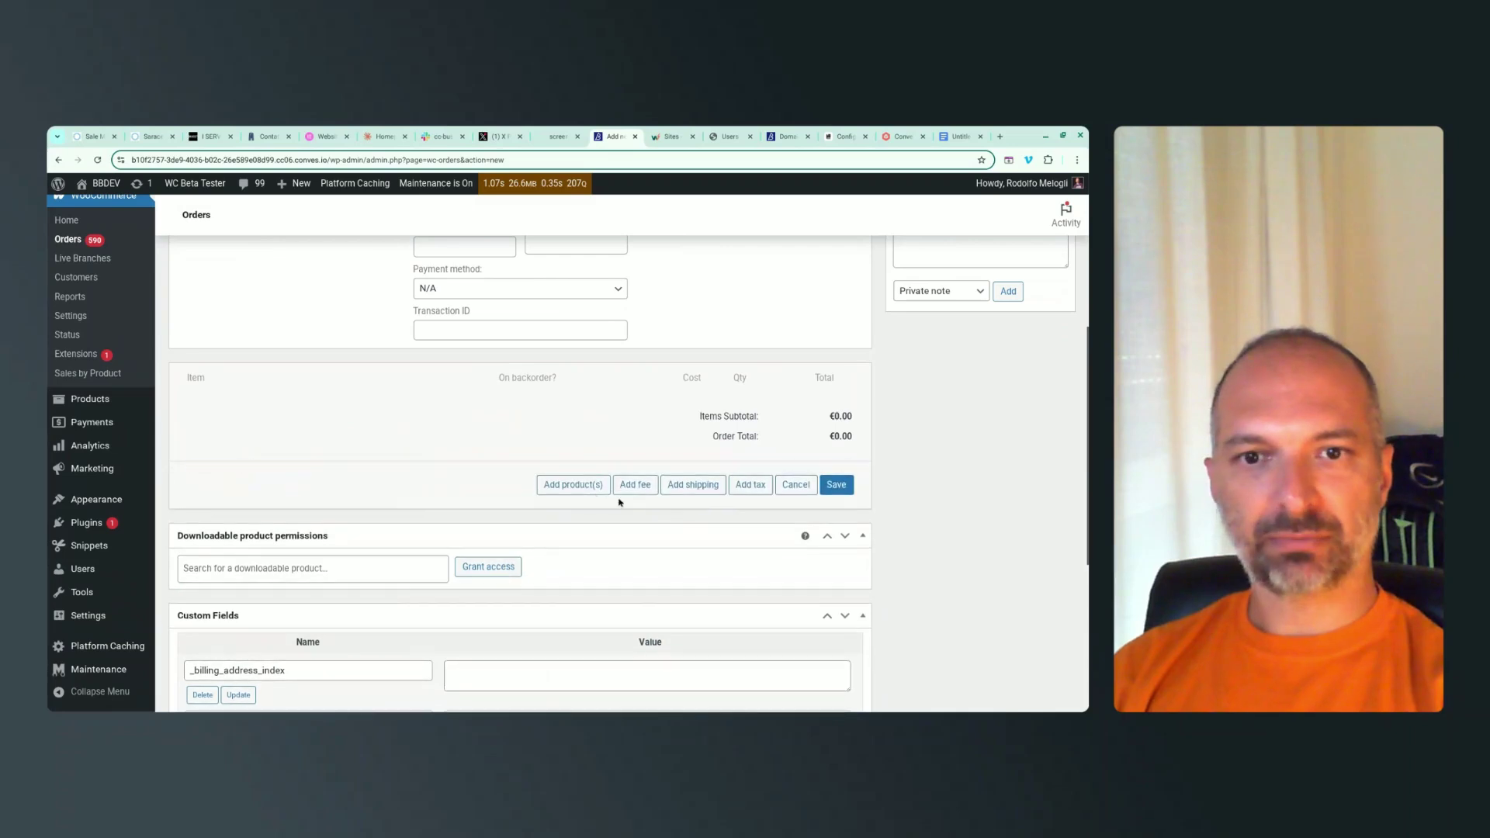
left_click(600, 481)
left_click(448, 454)
type("and")
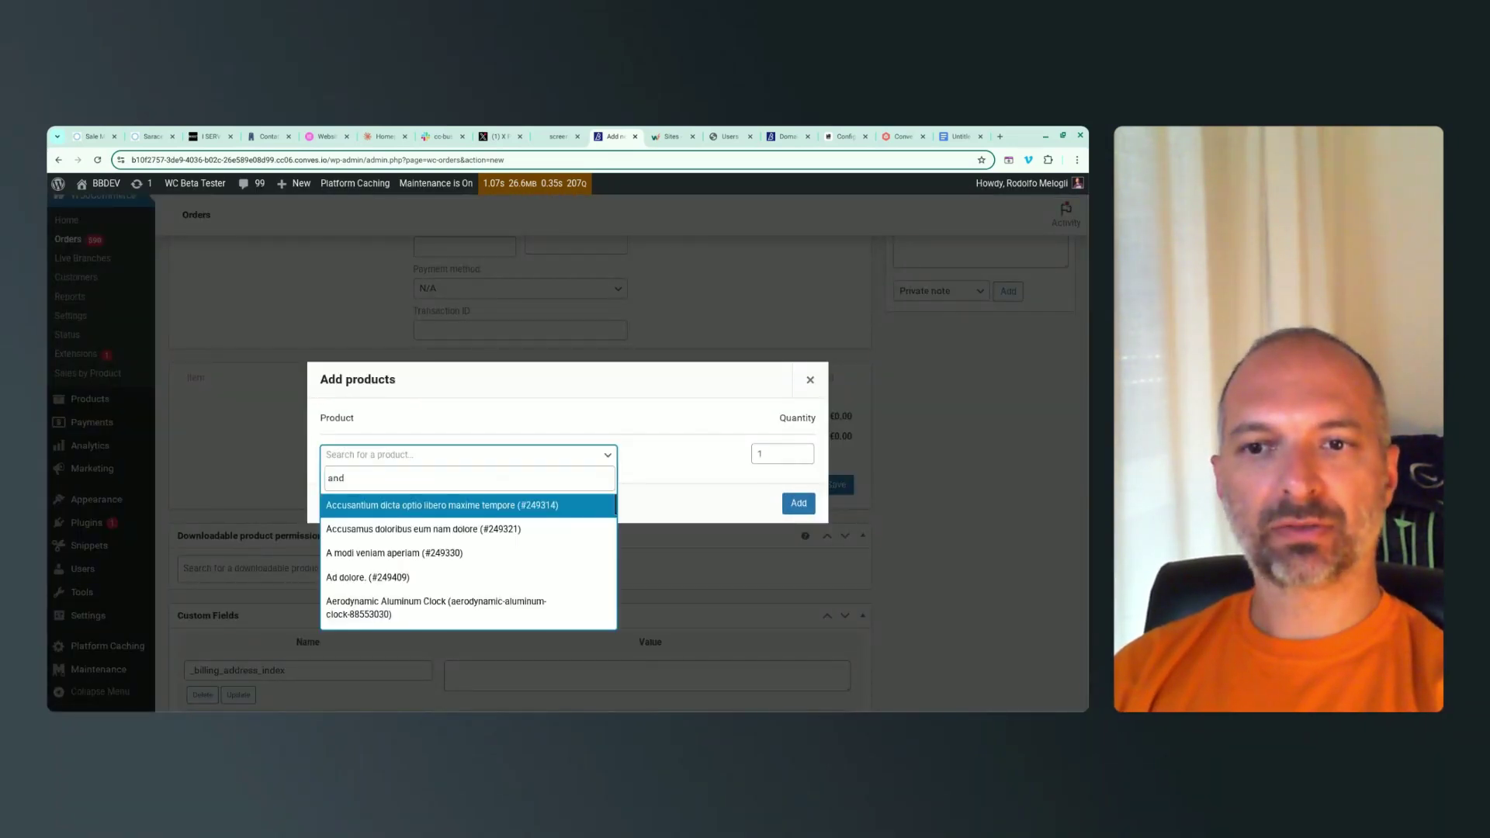
left_click(431, 506)
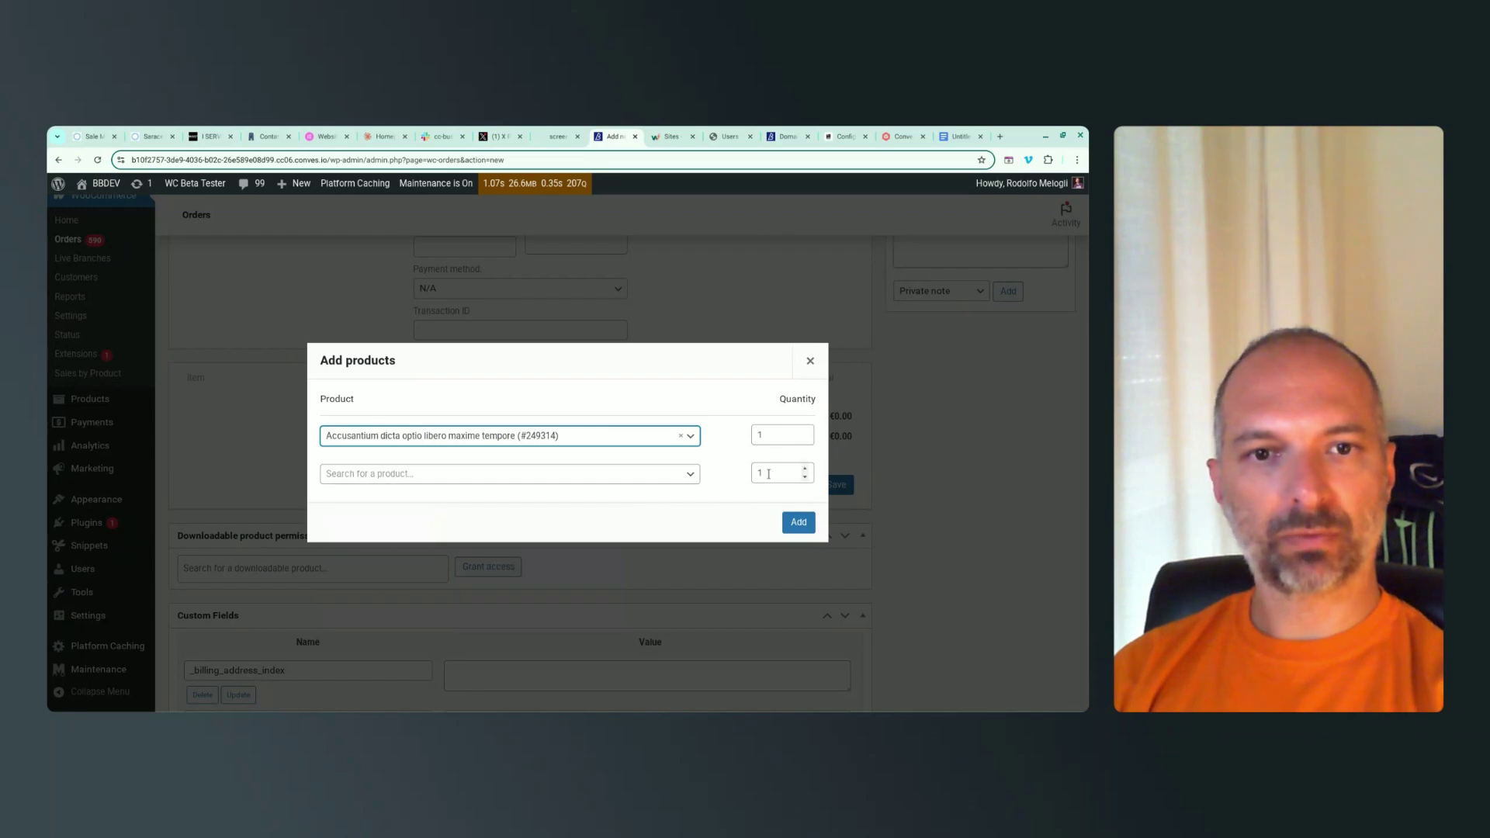
left_click(805, 434)
left_click(803, 523)
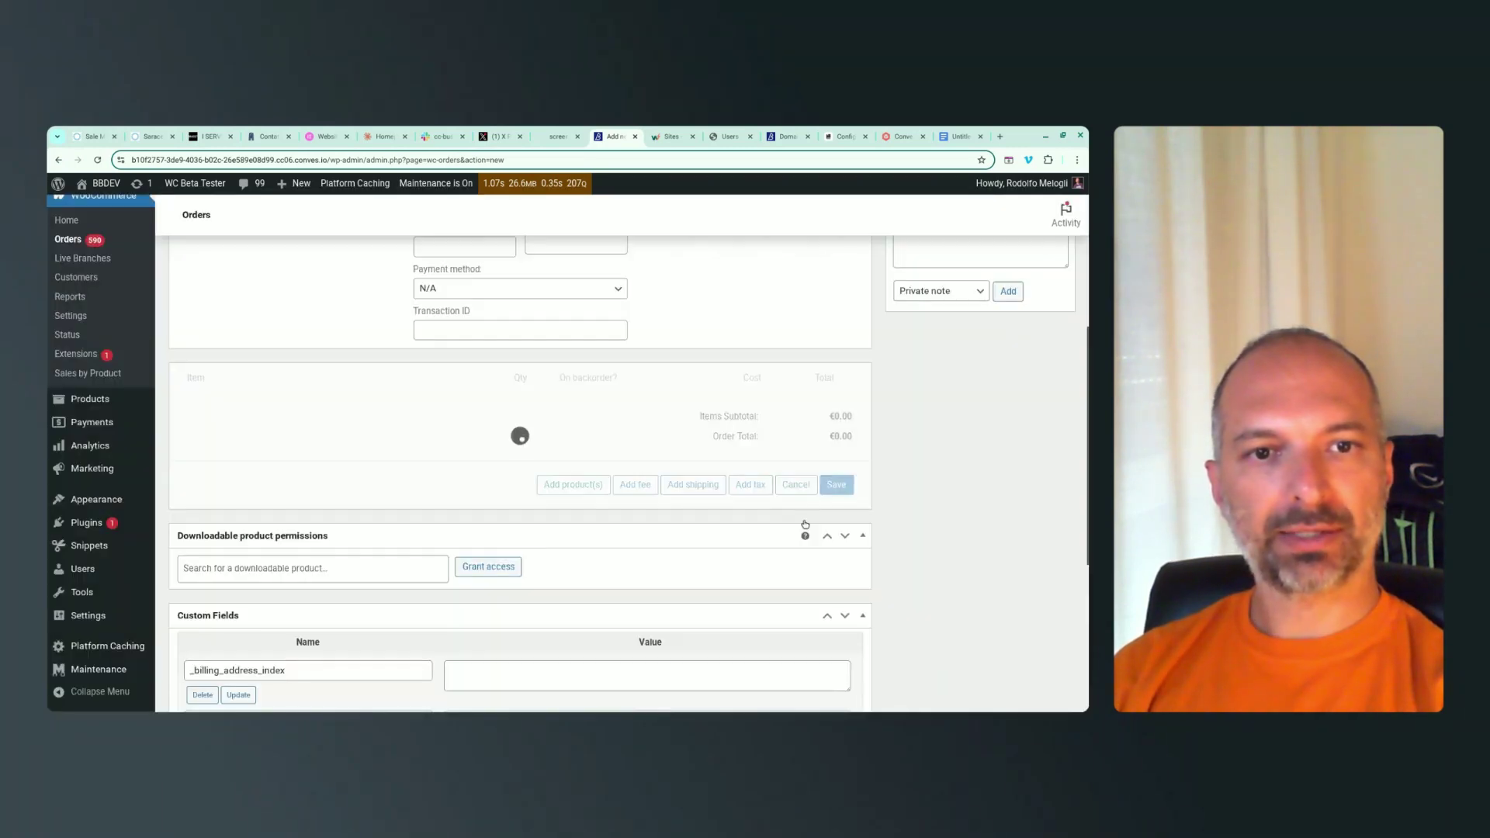
Set the new order's status to On hold and create the order.
left_click(660, 262)
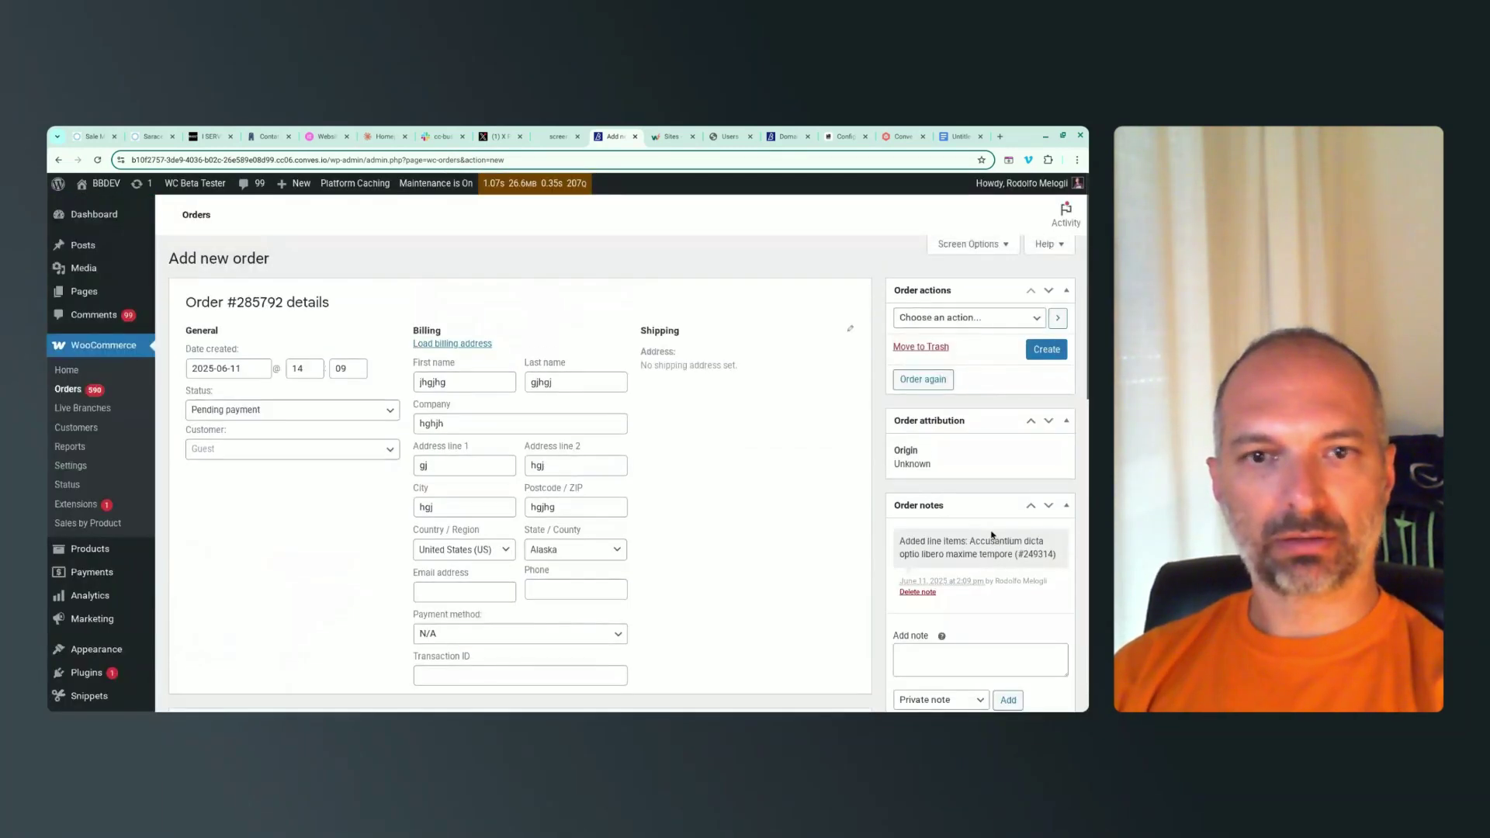
left_click(296, 409)
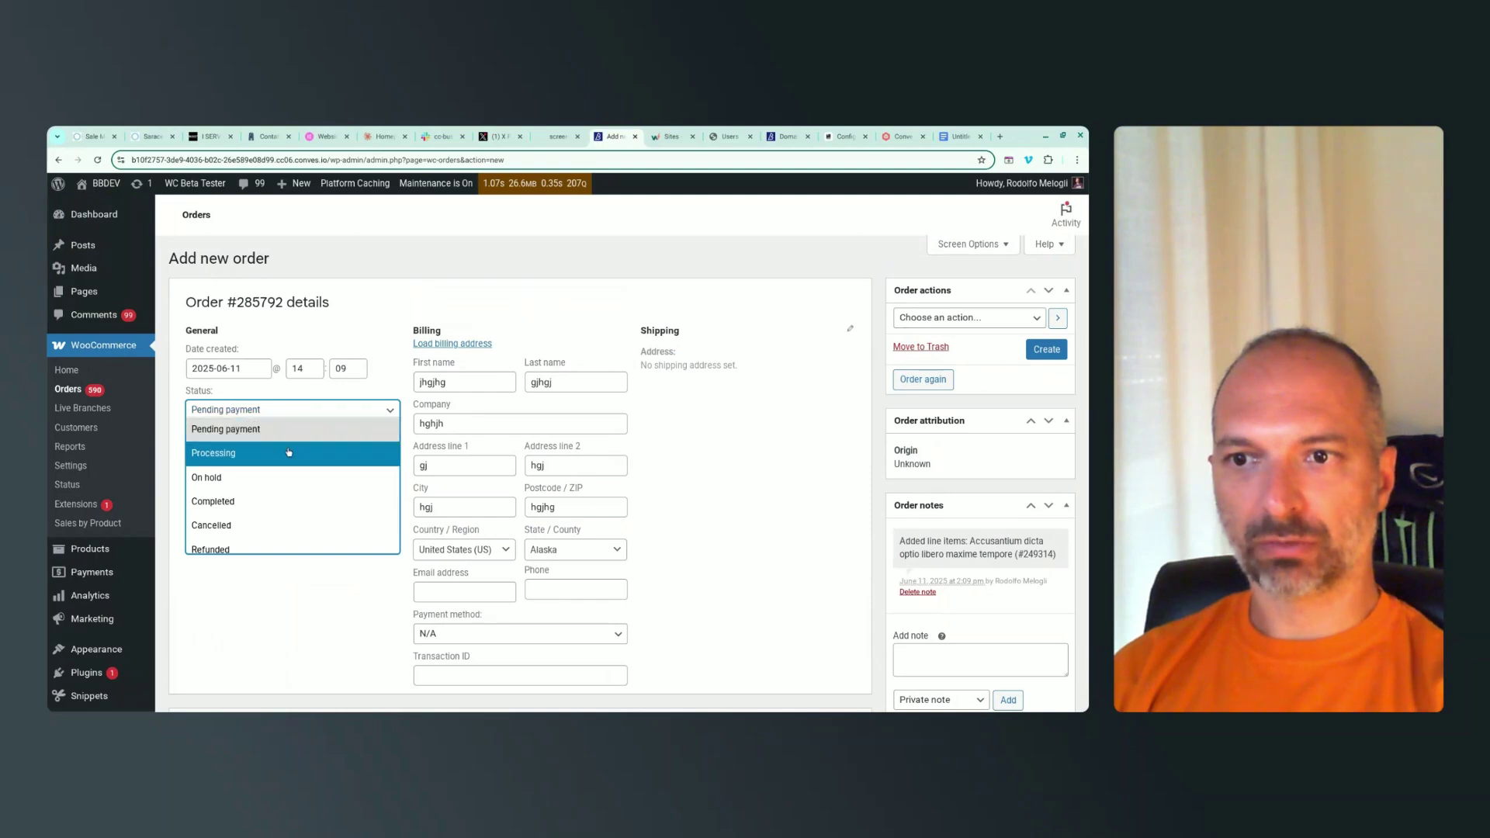
left_click(289, 477)
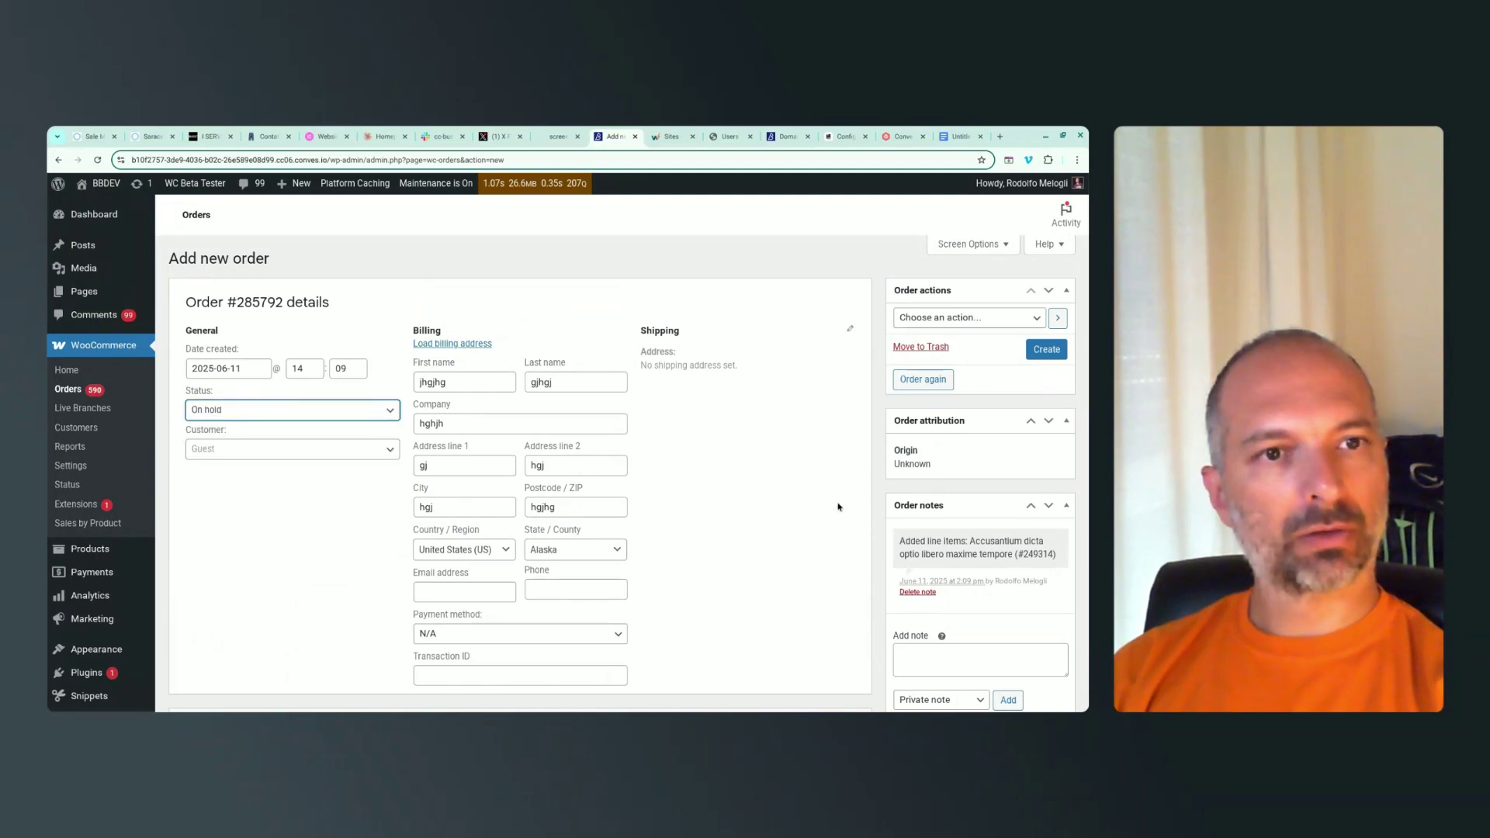
left_click(1046, 350)
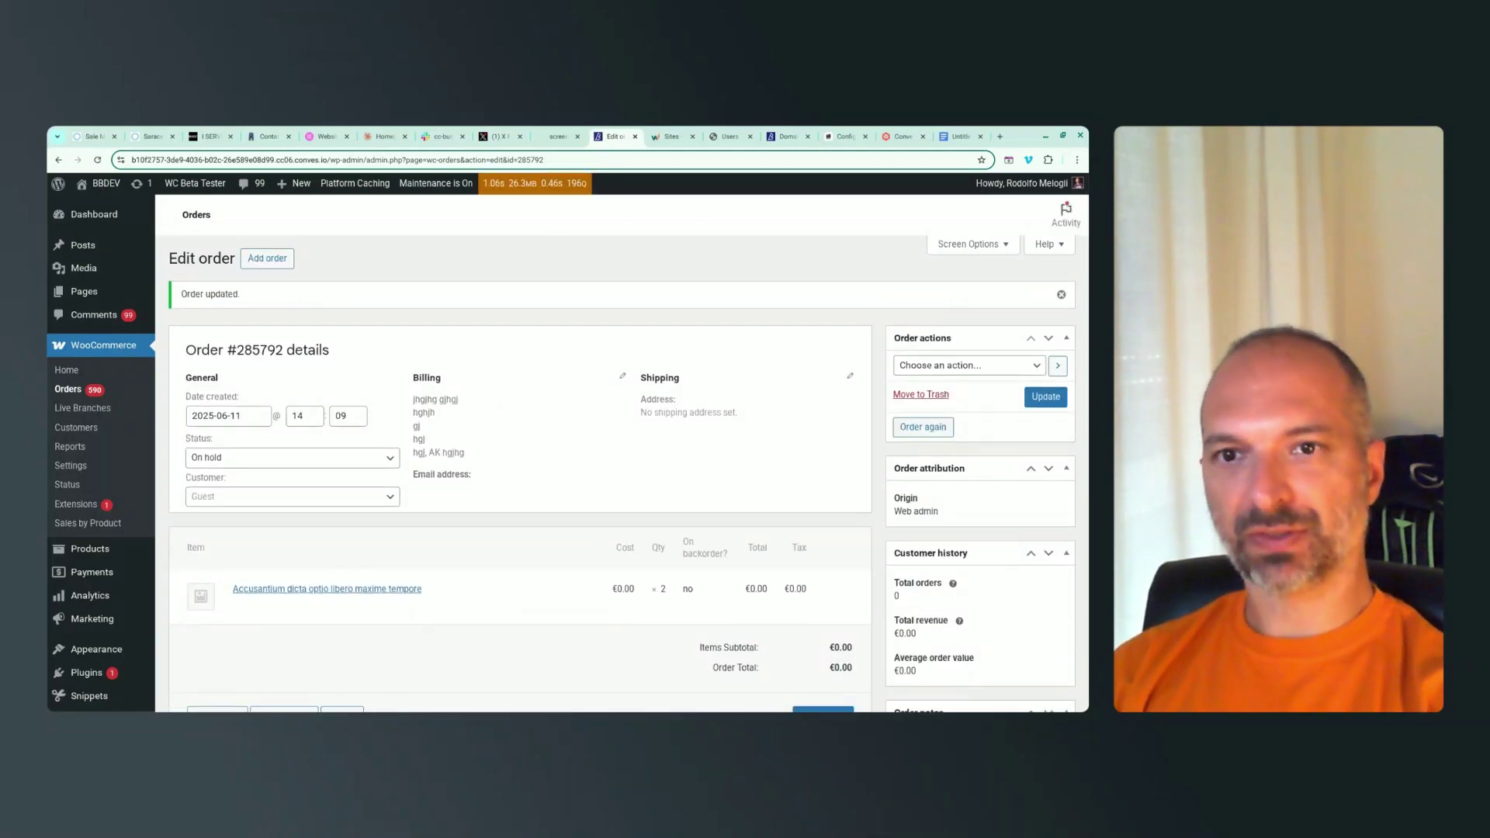
Capture the upper part of the Edit order page and paste it at the end of the Google Docs document.
key("super+shift+s")
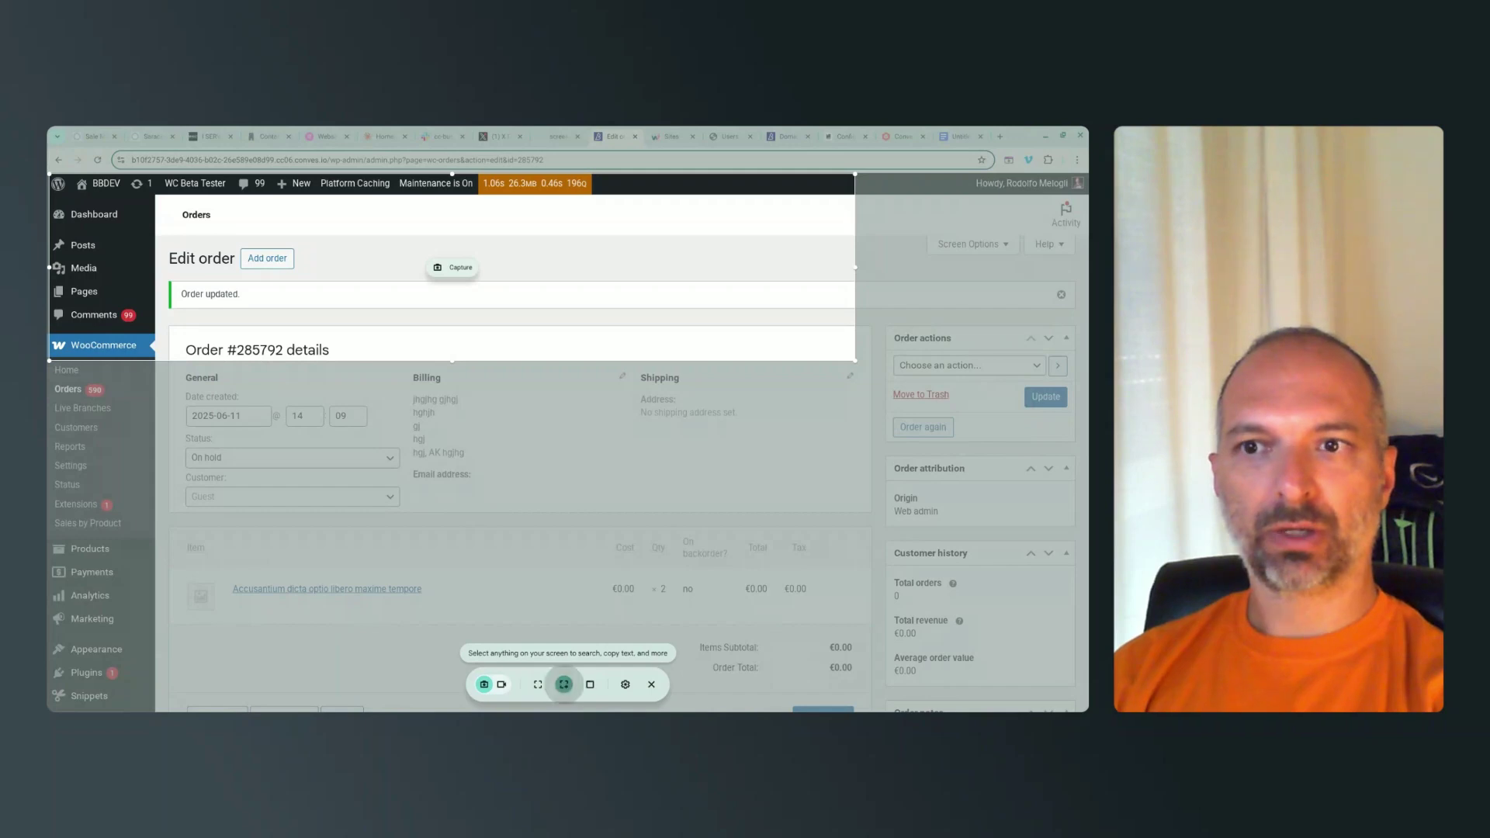
key("Return")
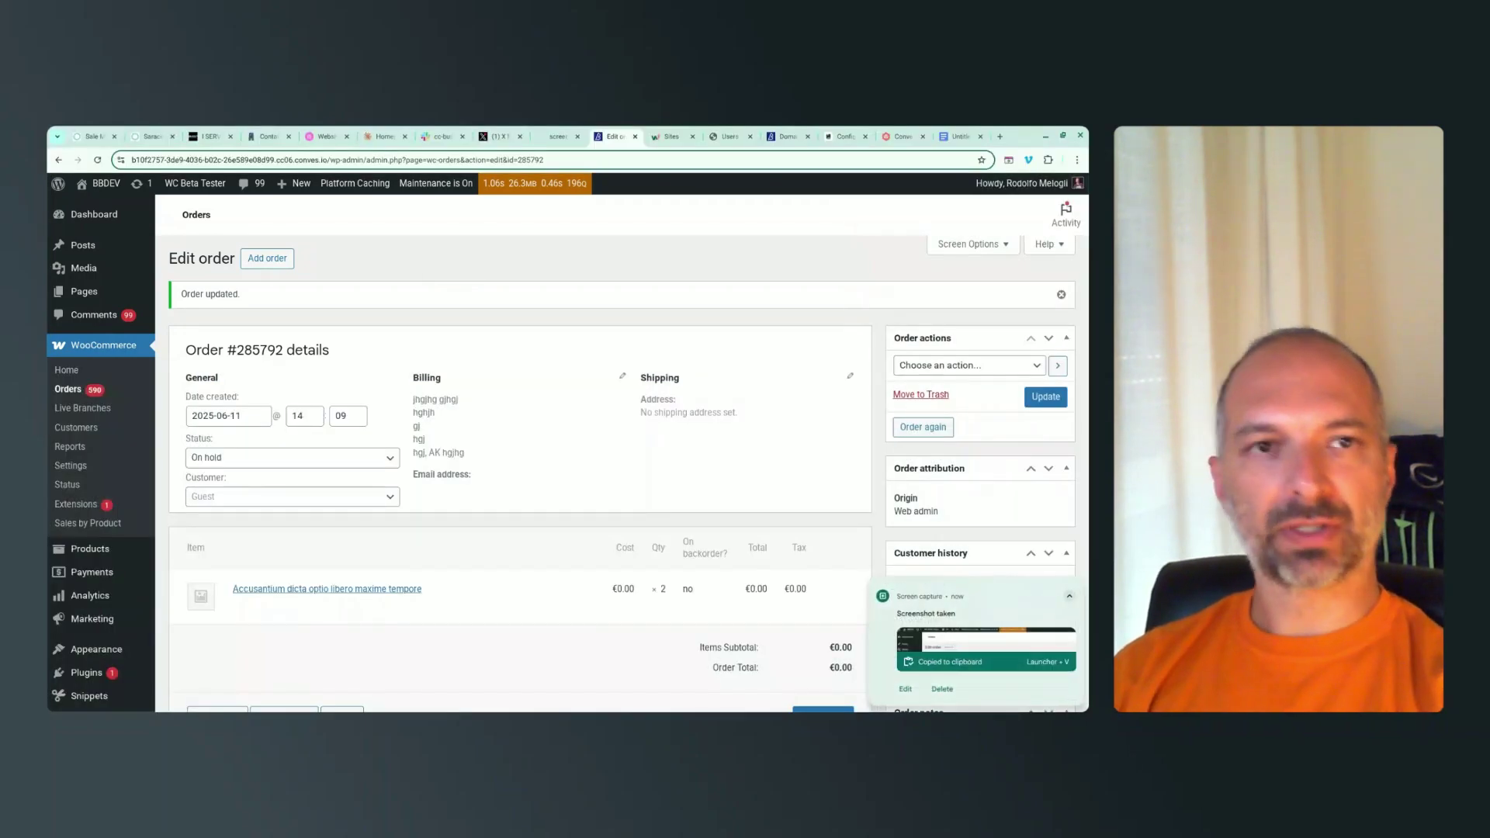
left_click(960, 136)
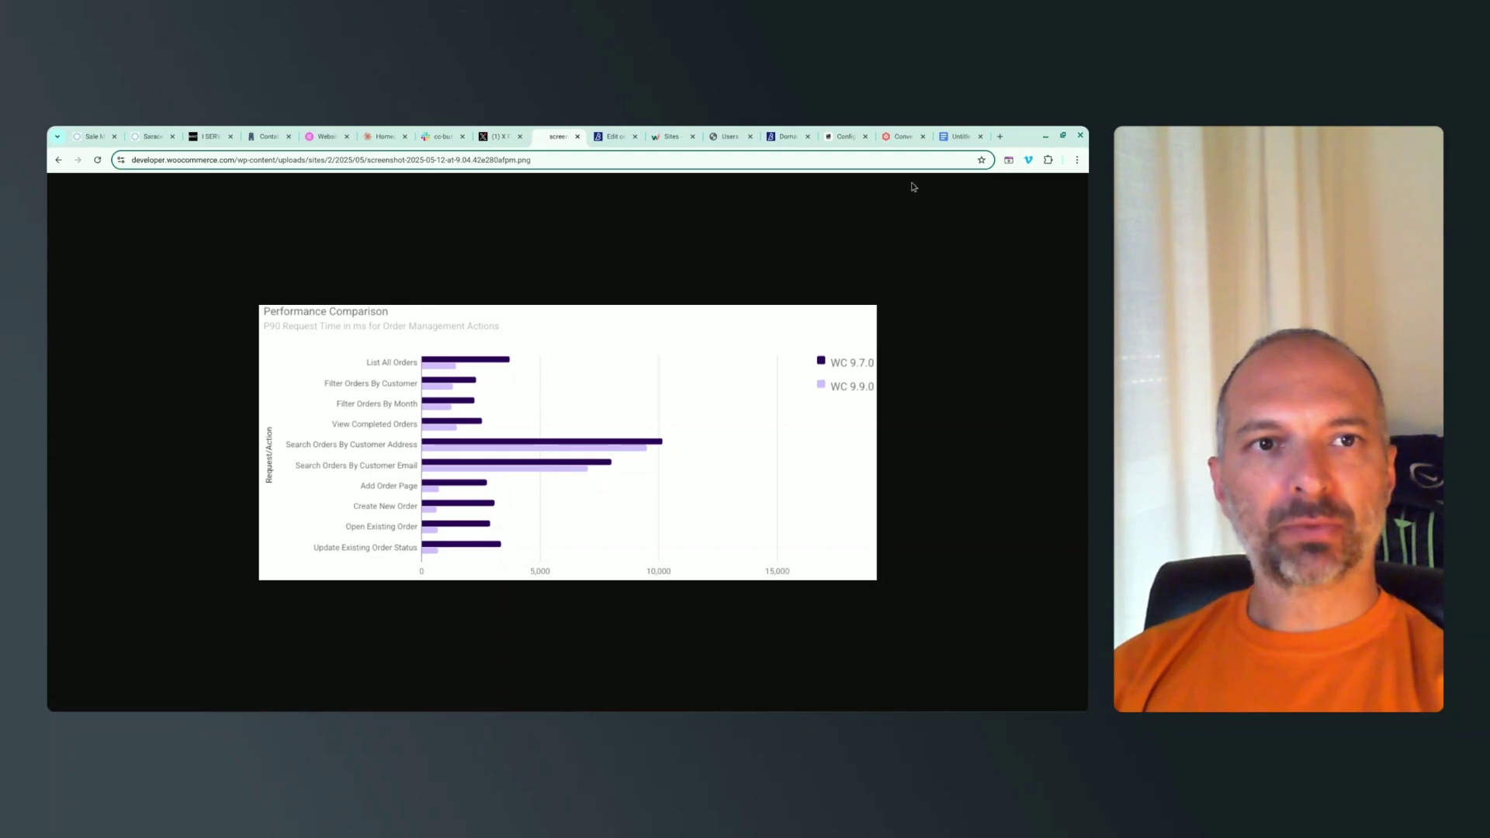
Return to the BBDEV store and update the WooCommerce plugin to version 9.9.3 from the installed plugins list.
mouse_move(604, 140)
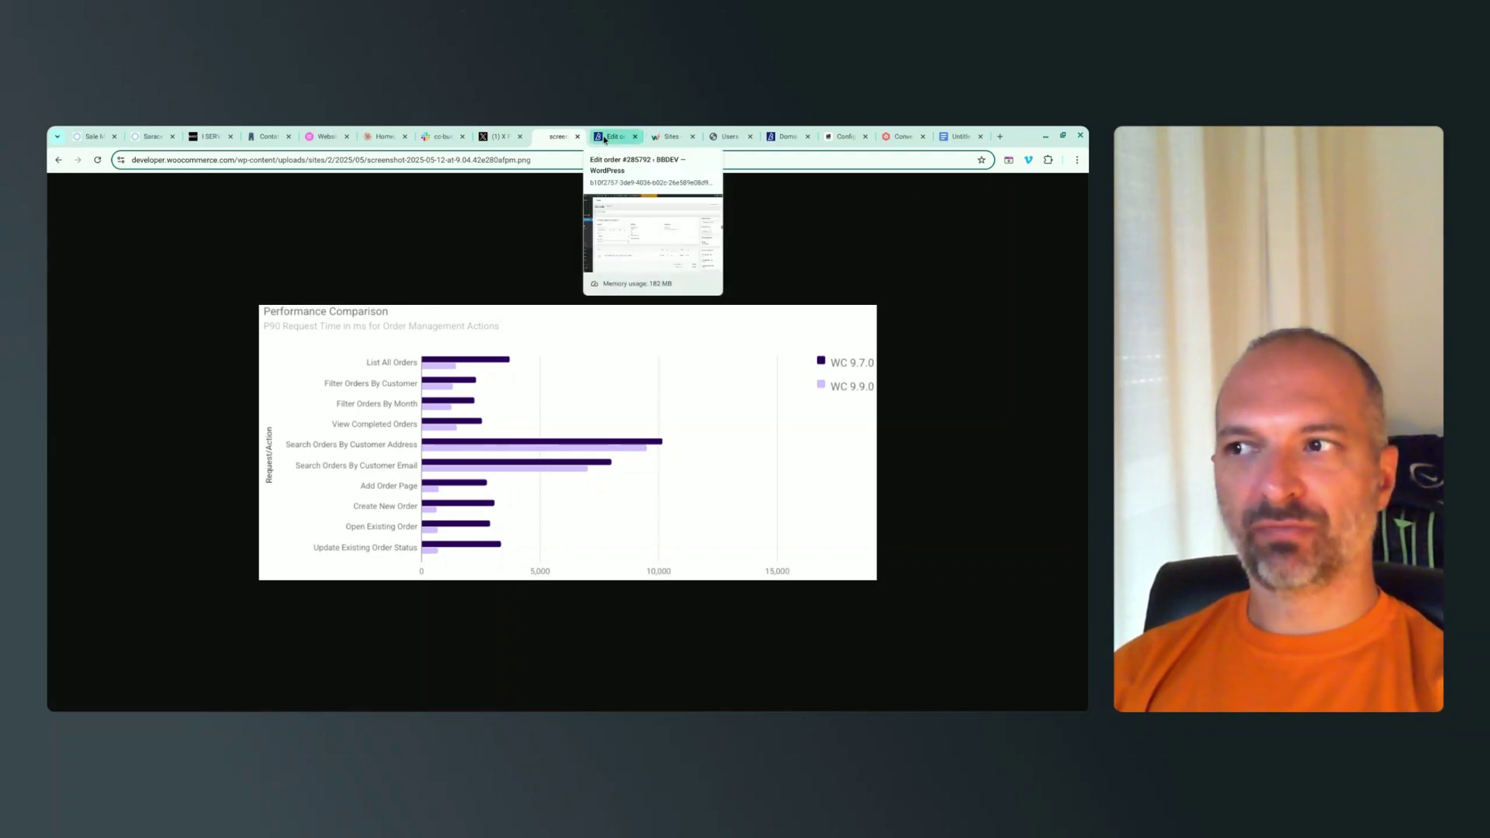
left_click(604, 139)
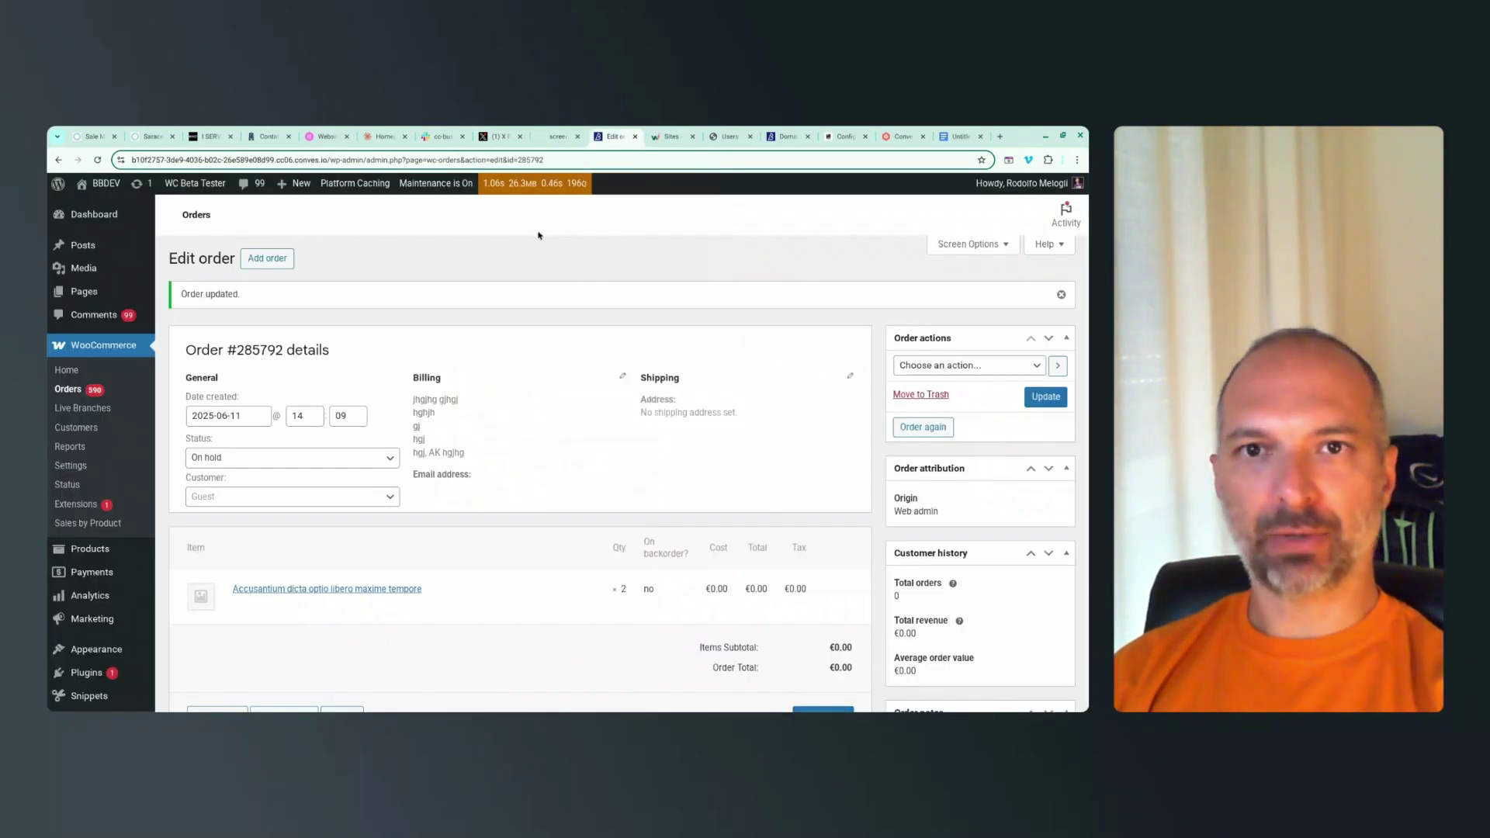
scroll(310, 389, "down", 2)
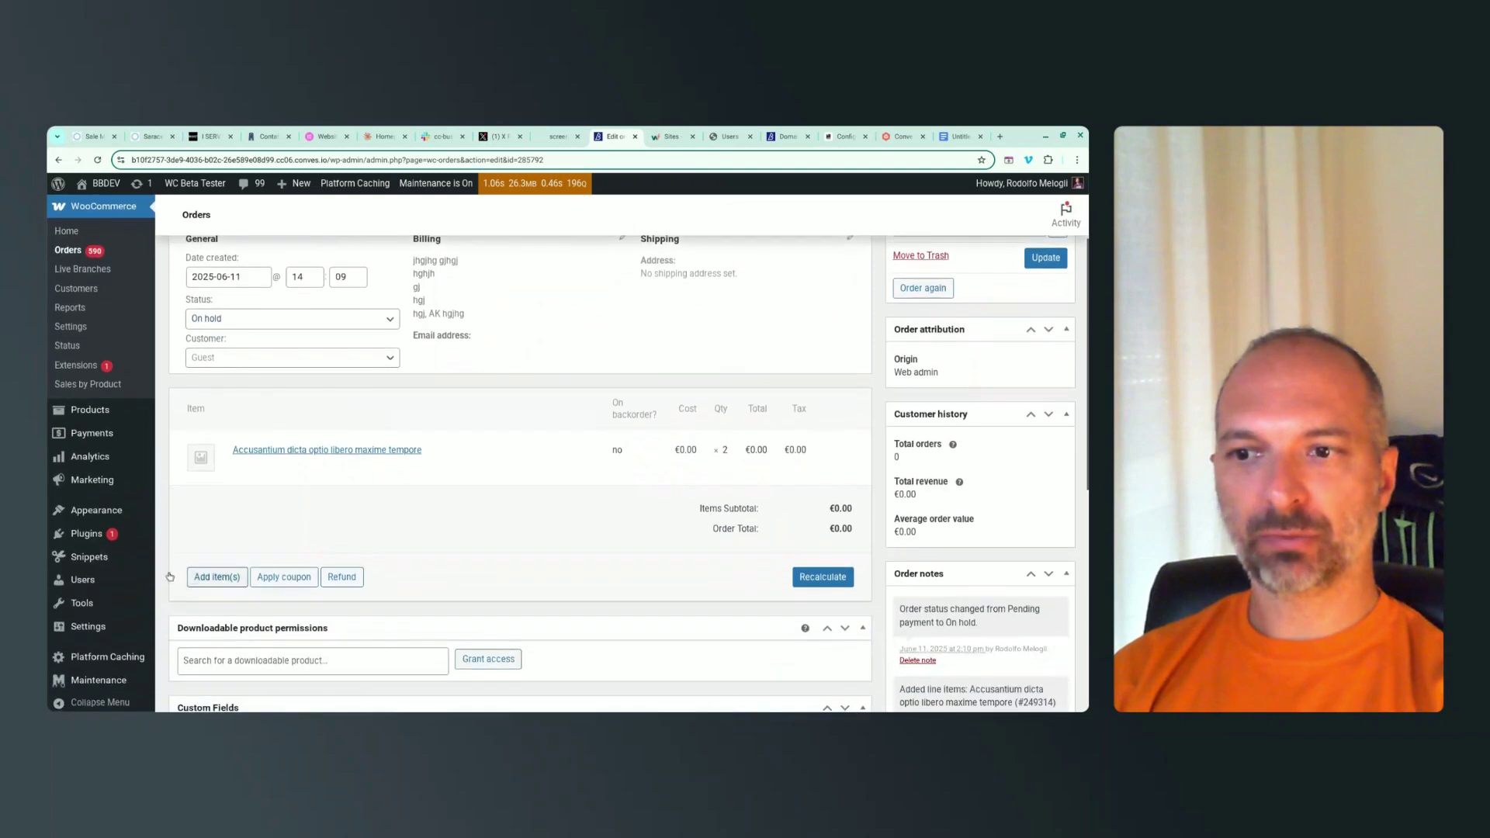
left_click(97, 542)
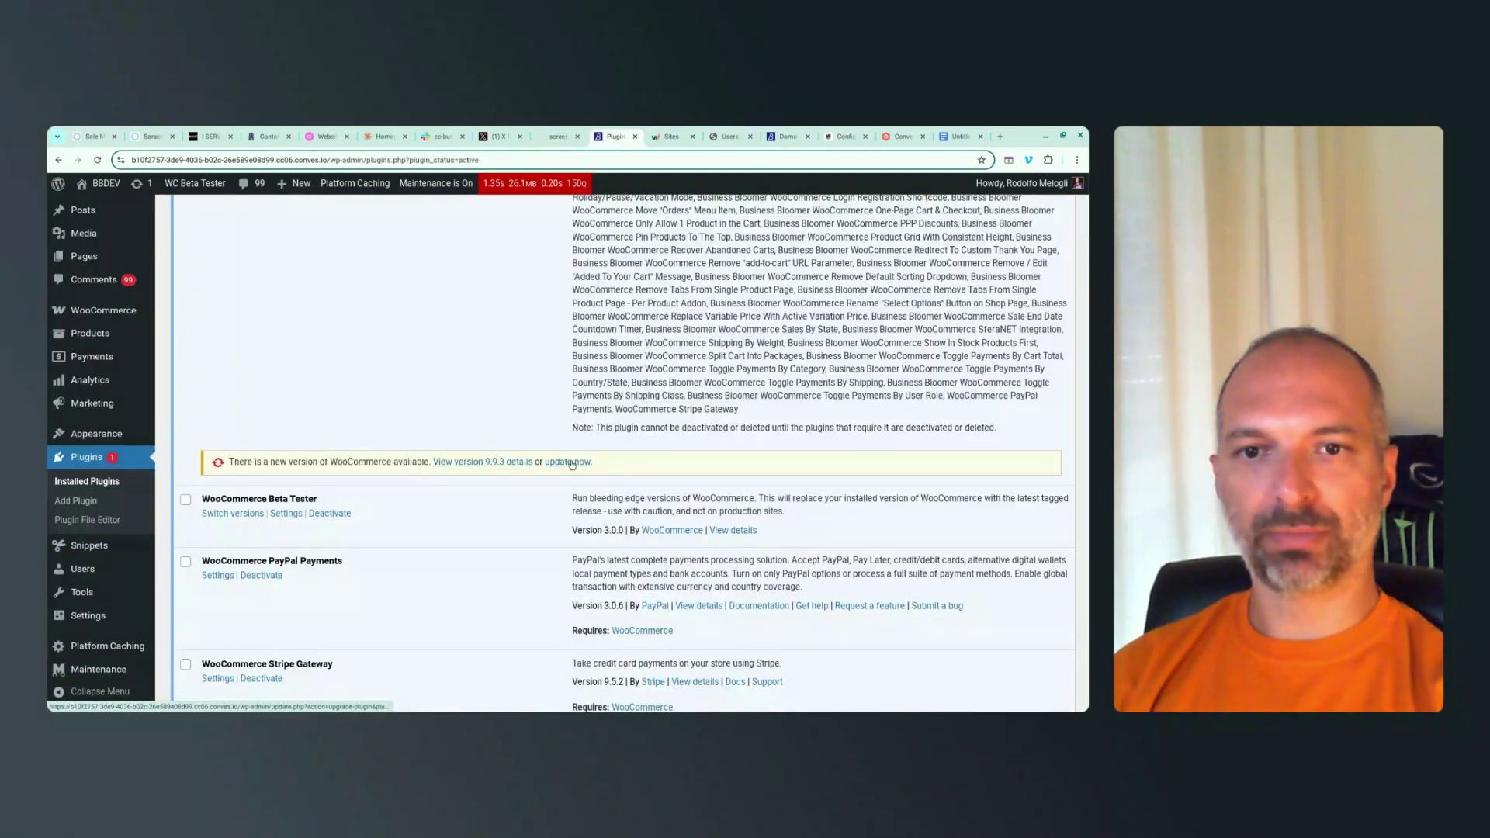
left_click(568, 461)
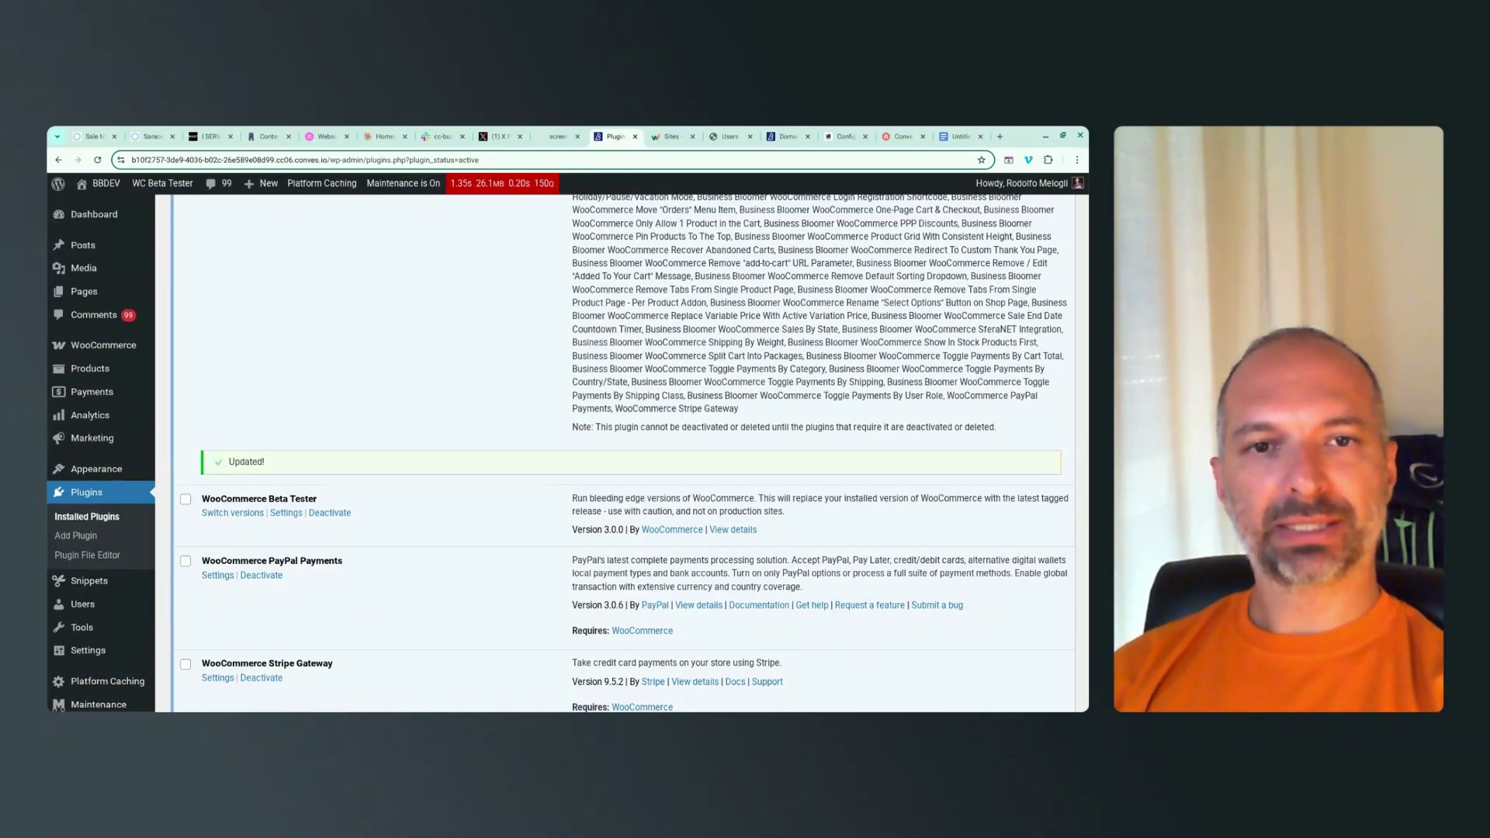
scroll(421, 429, "up", 15)
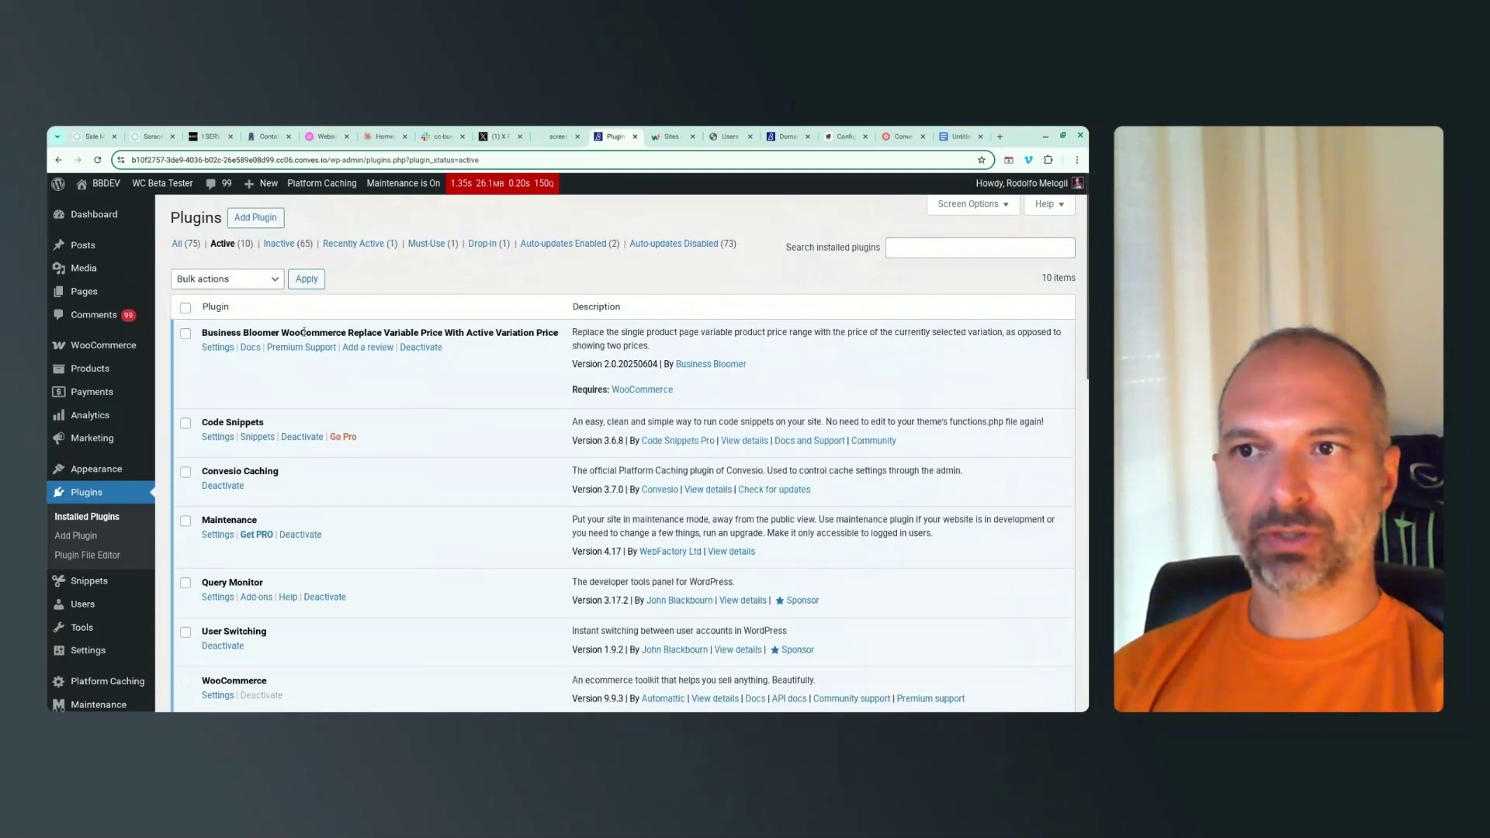
Open the WooCommerce orders list and capture the upper part of the page.
mouse_move(134, 229)
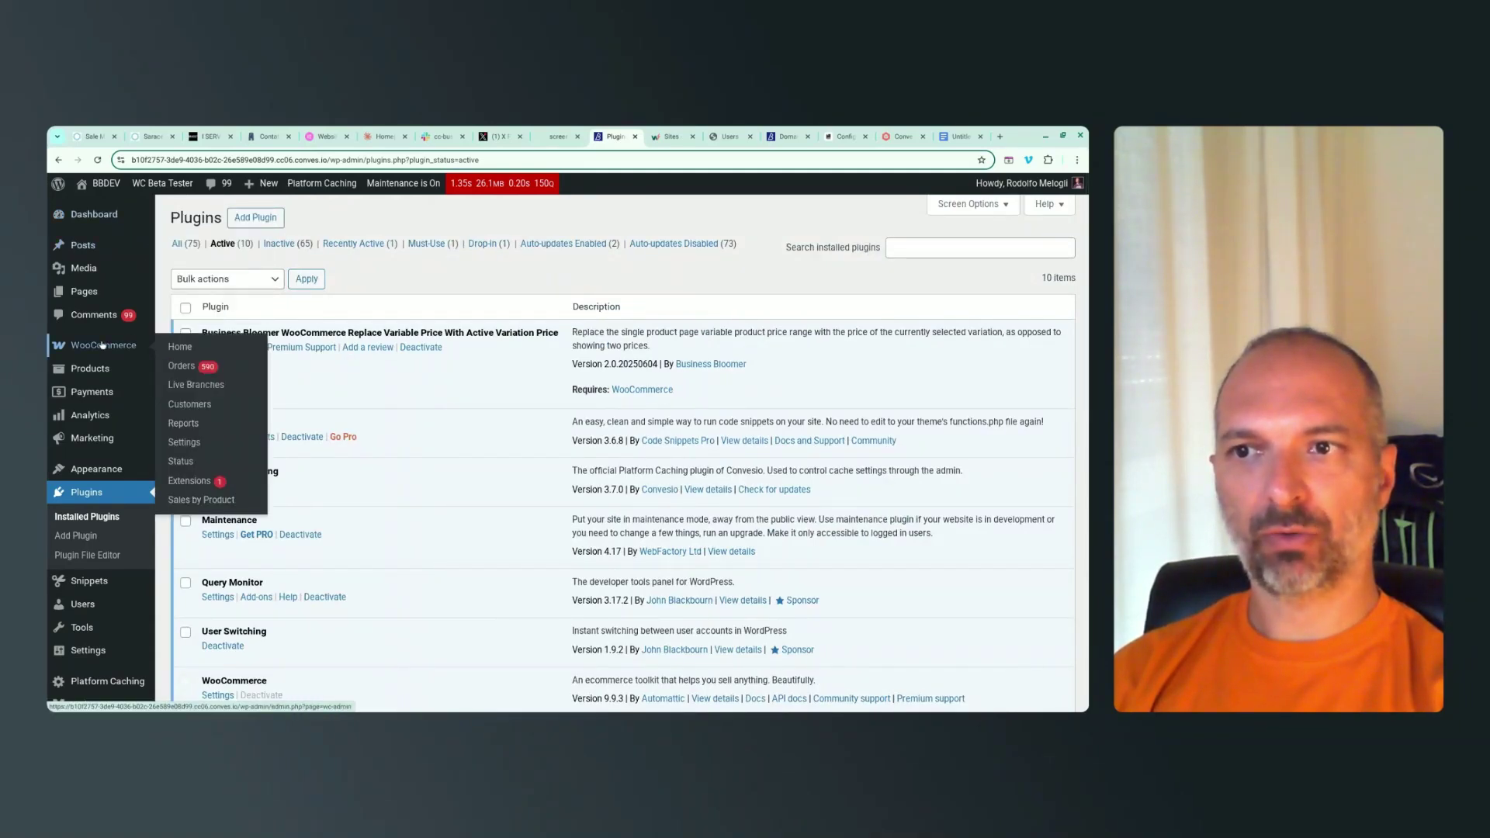
left_click(182, 366)
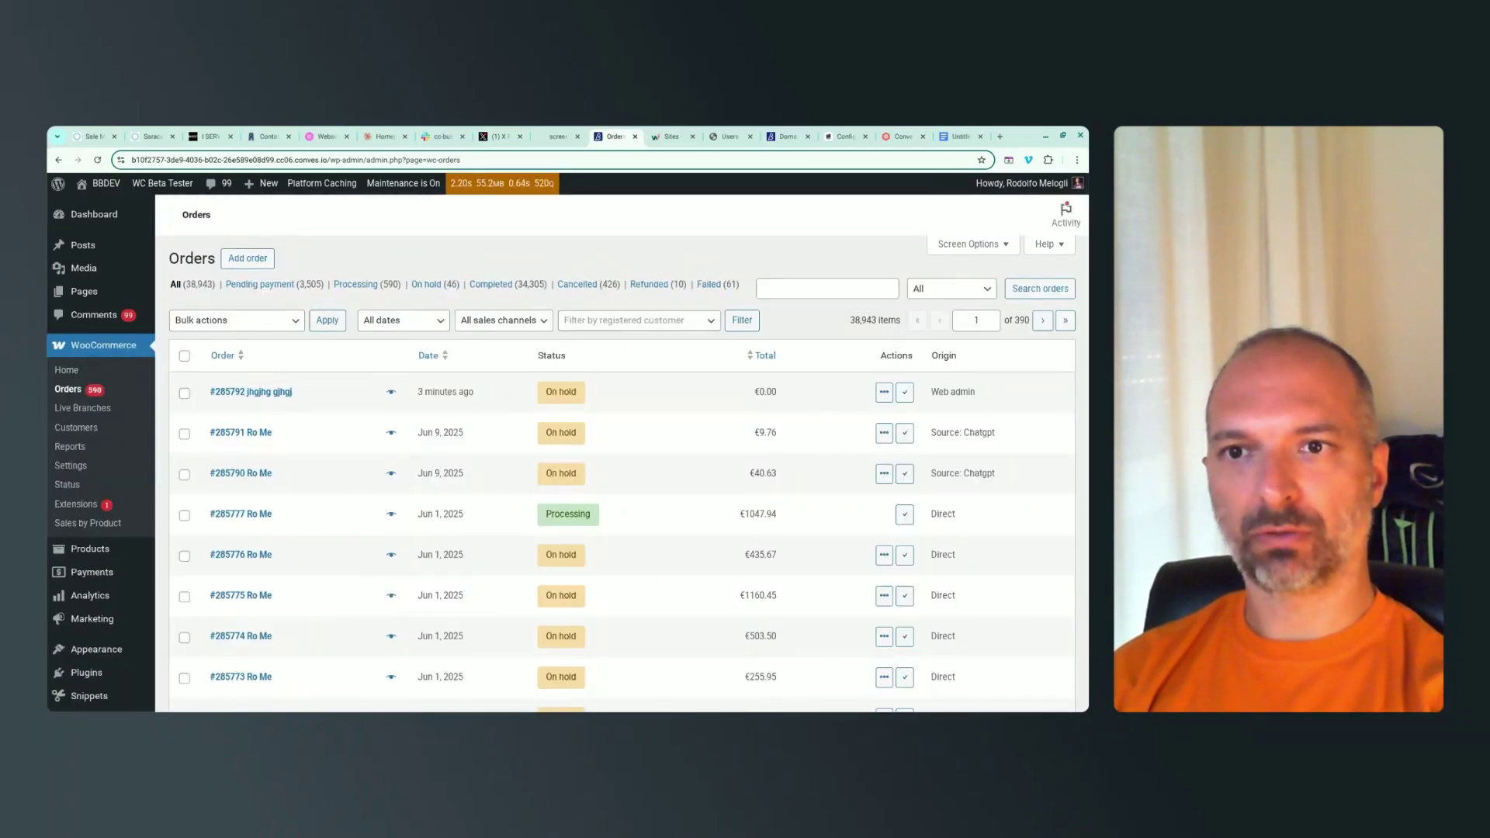
key("super+shift+s")
key("Return")
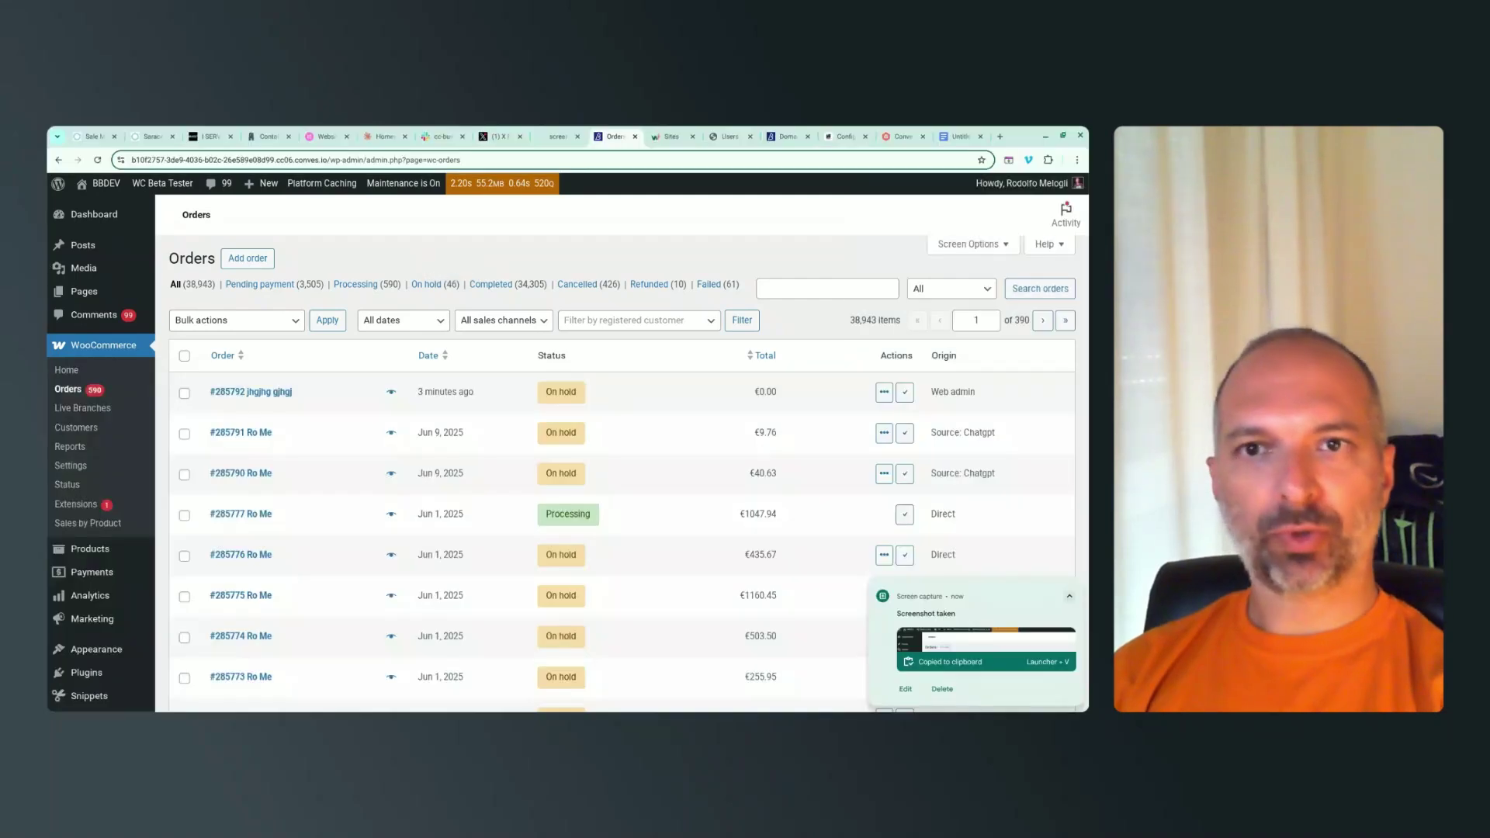
Add the line "After updating to 9.9.3" at the end of the Google Docs document and paste the orders list screenshot below it.
left_click(956, 137)
scroll(793, 397, "up", 5)
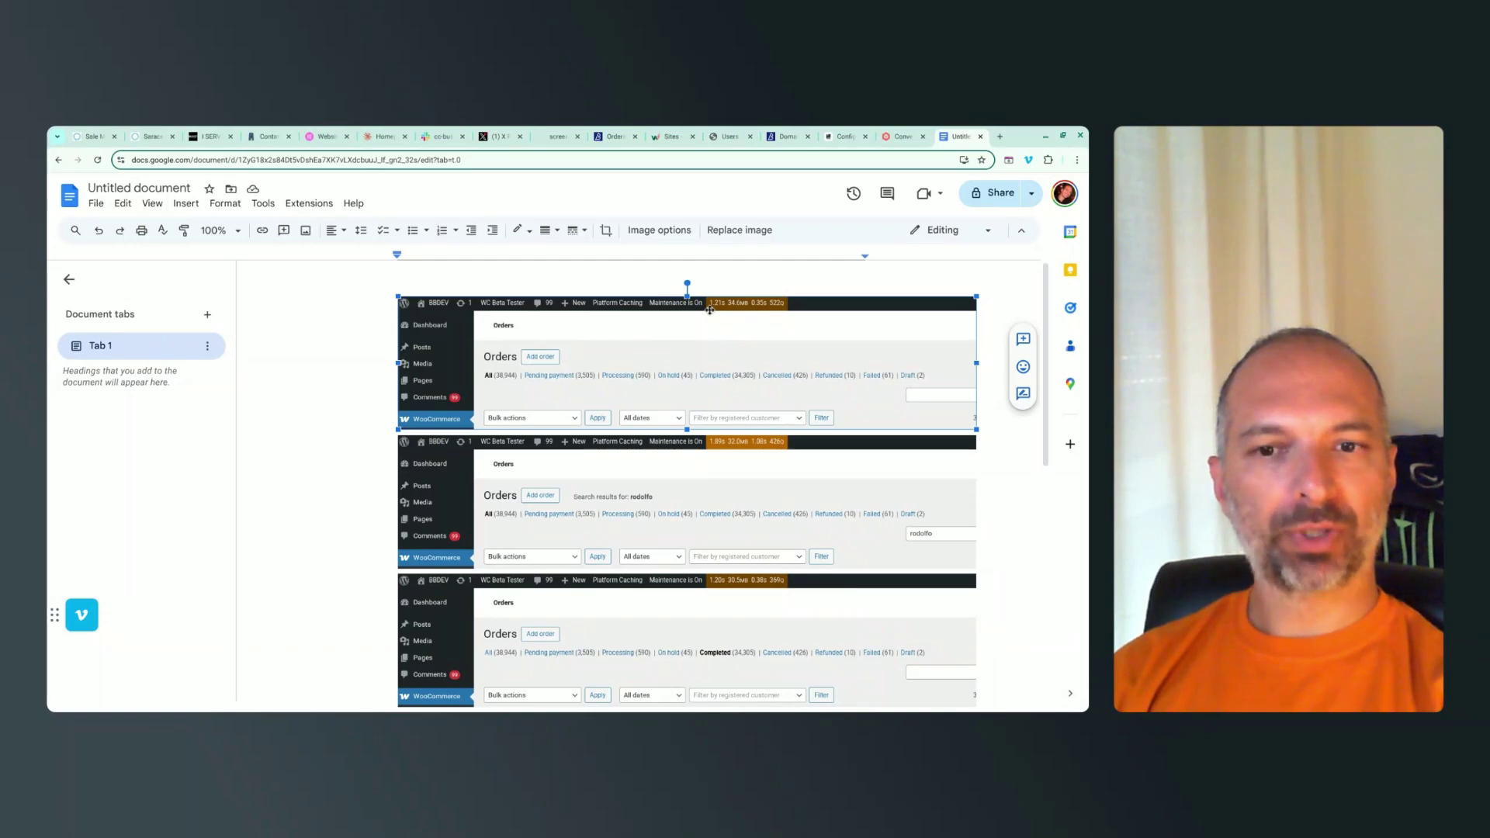
scroll(654, 459, "down", 7)
left_click(533, 519)
left_click(992, 473)
key("Return")
type("After updating to 9.")
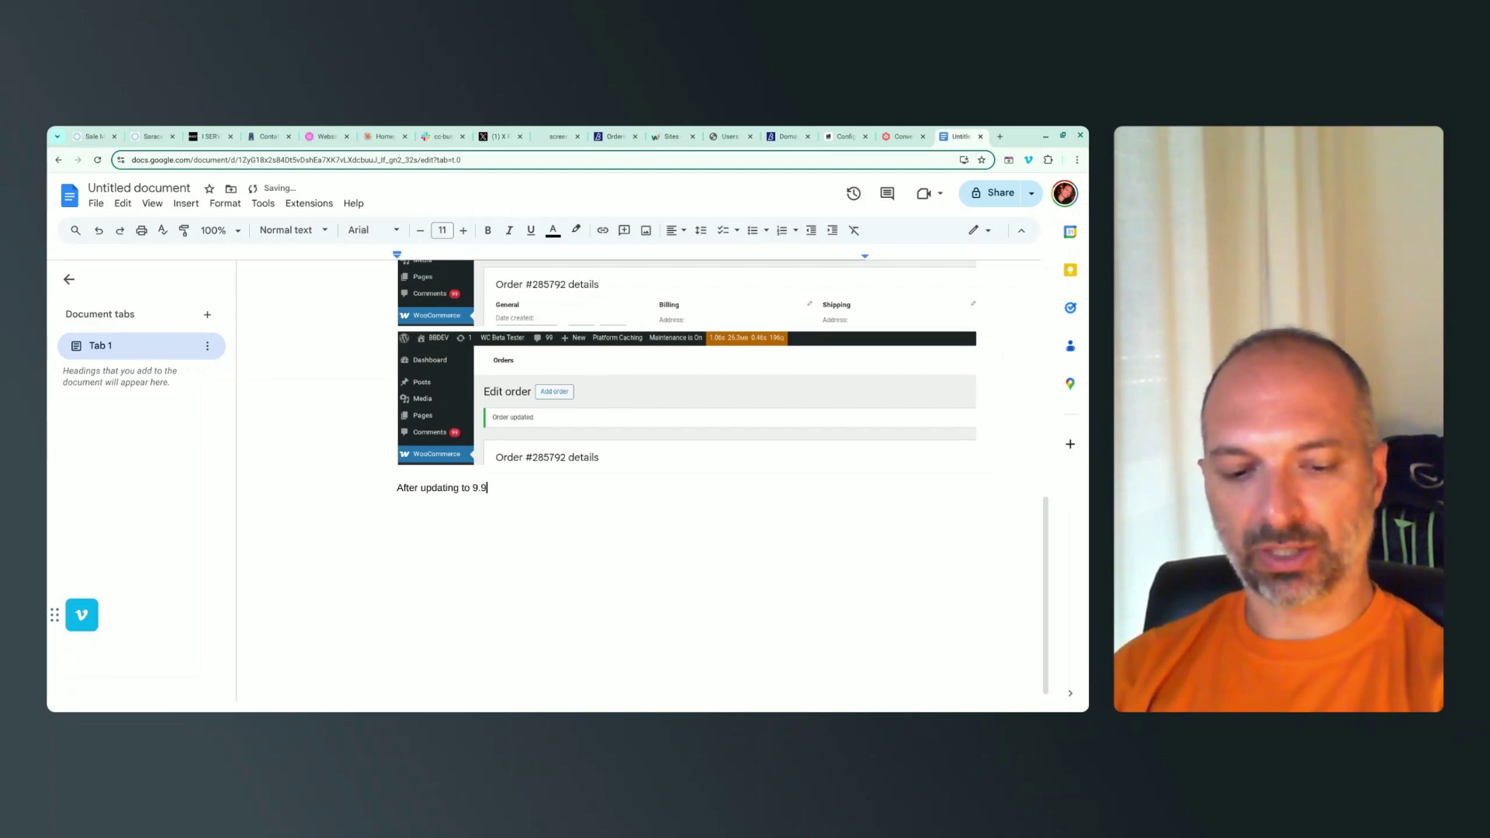
type("9.3")
key("Return")
key("ctrl+v")
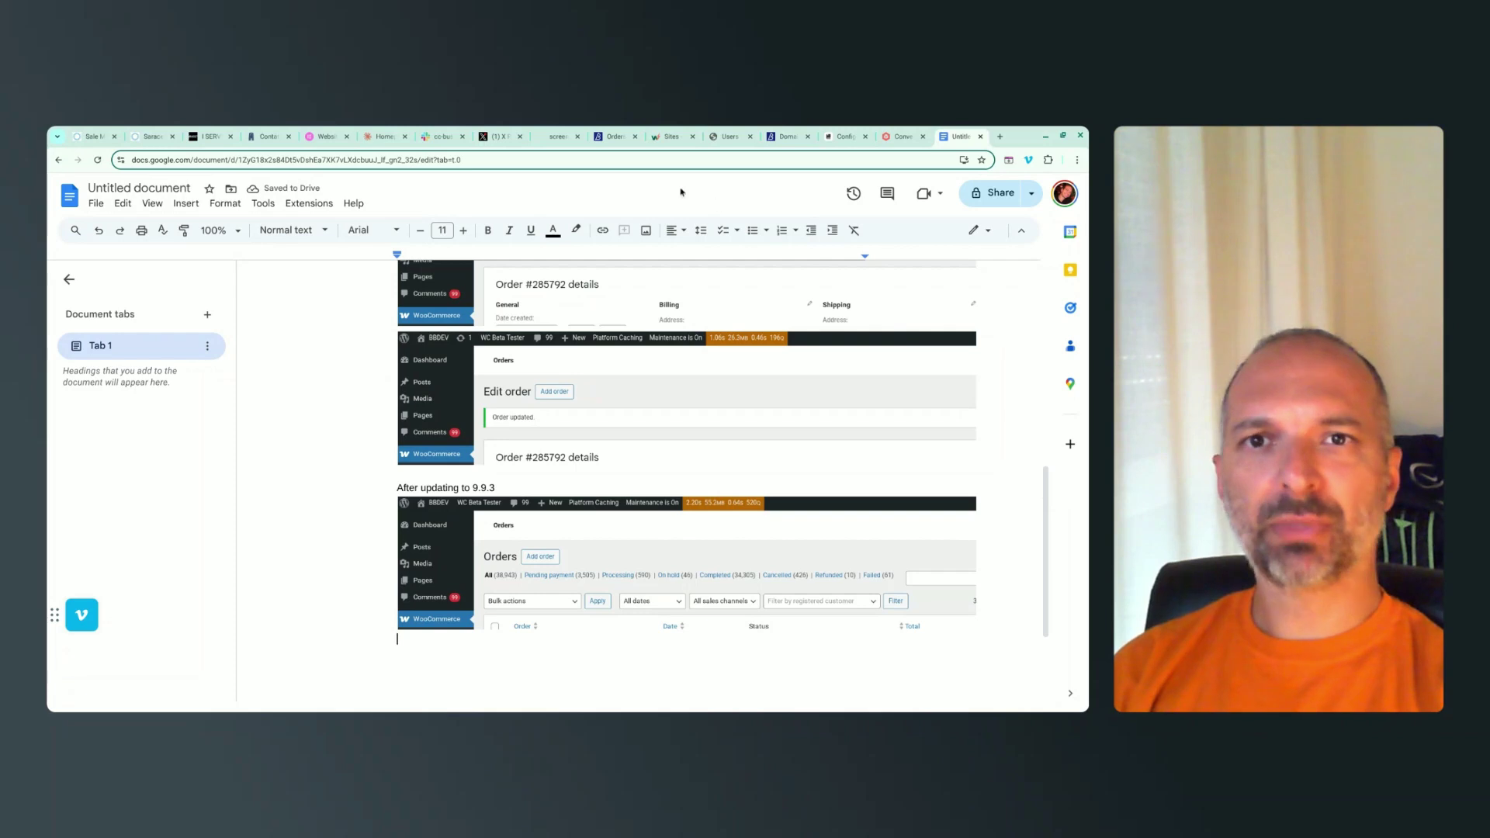
Leave the store's orders list for the Comments page, reopen the orders list and capture its upper part again.
left_click(613, 138)
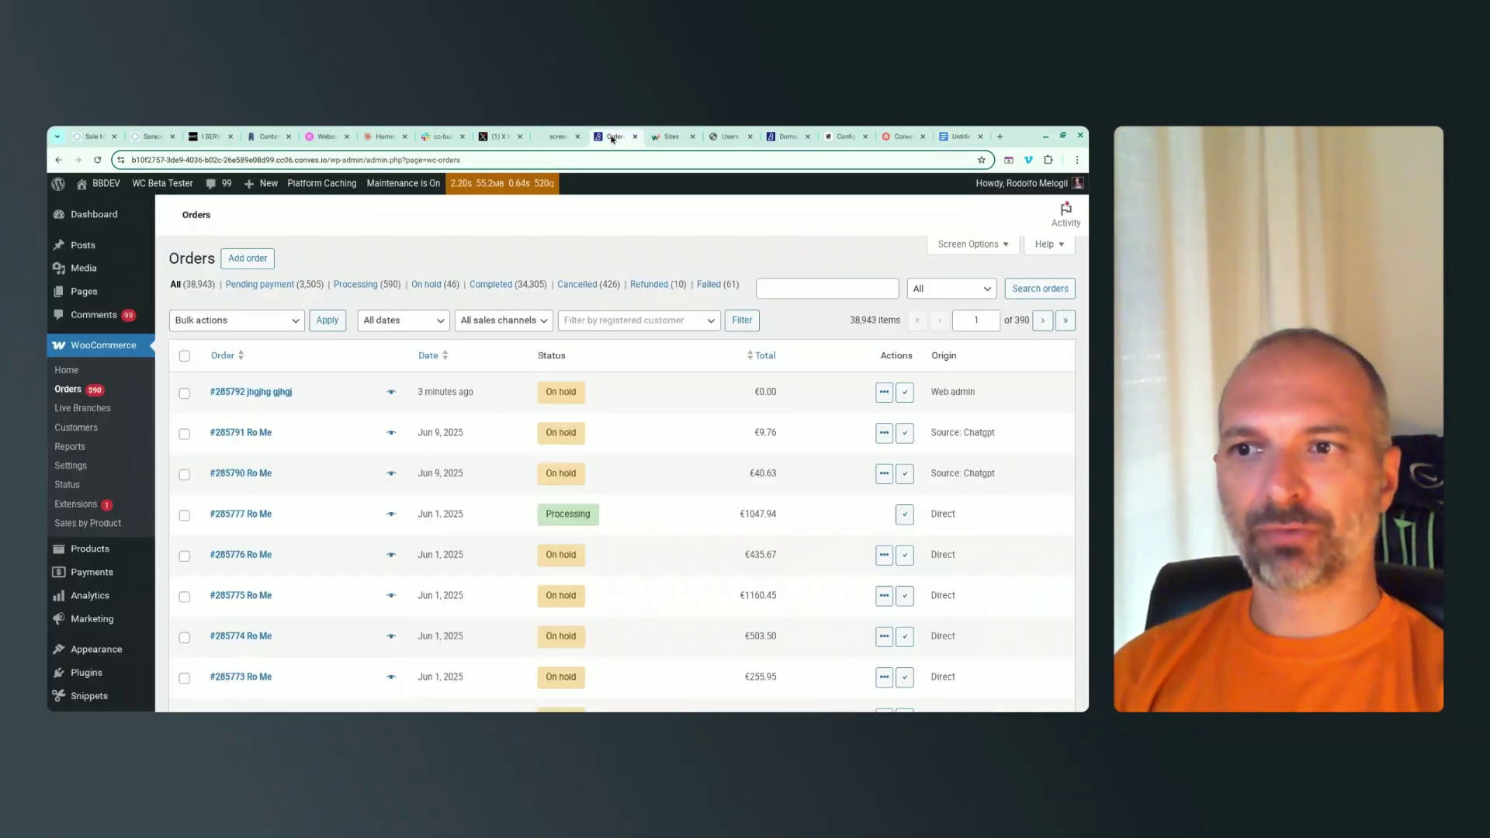
left_click(80, 316)
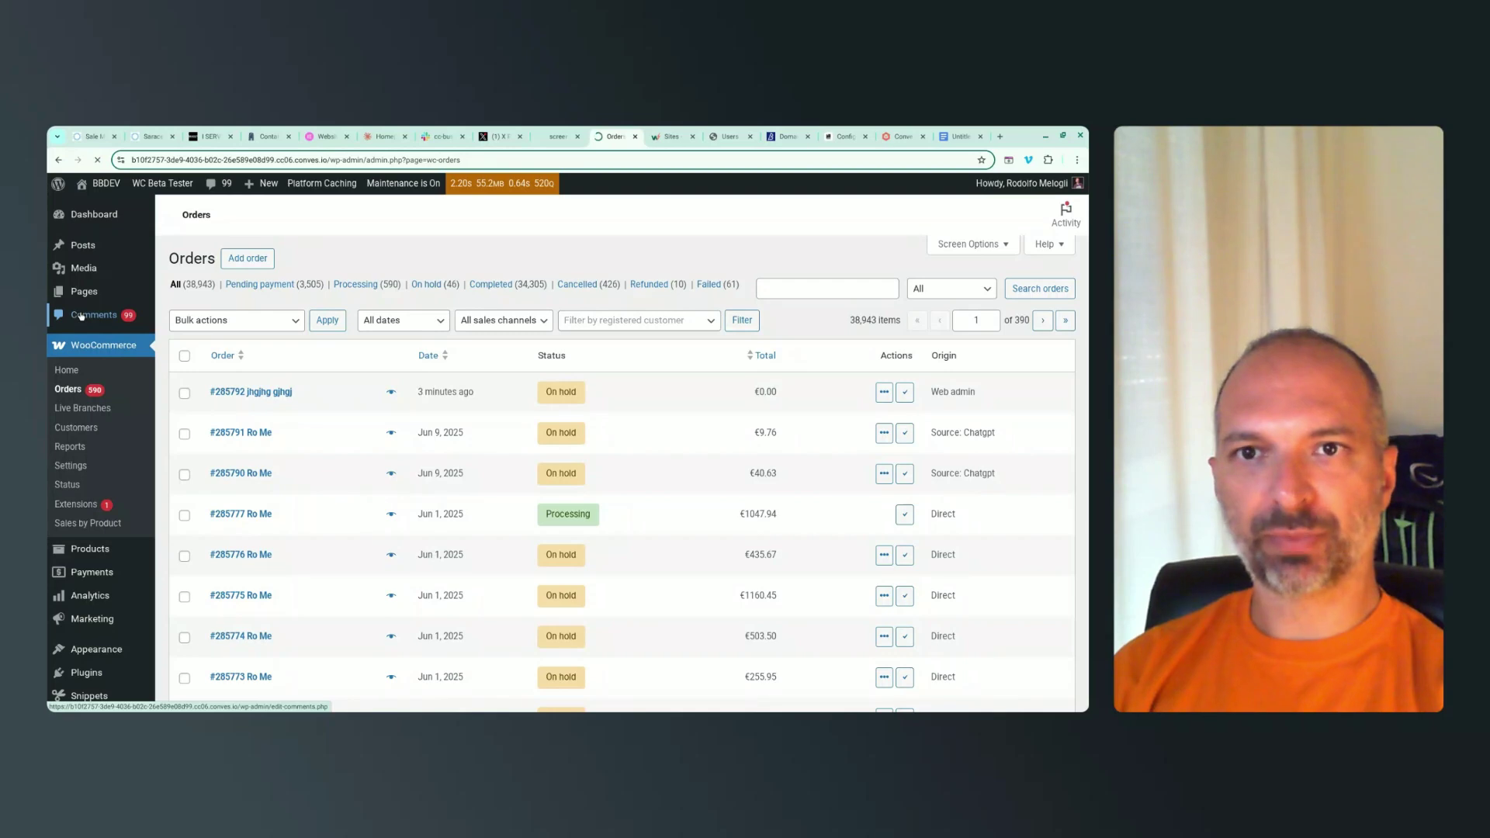
mouse_move(83, 352)
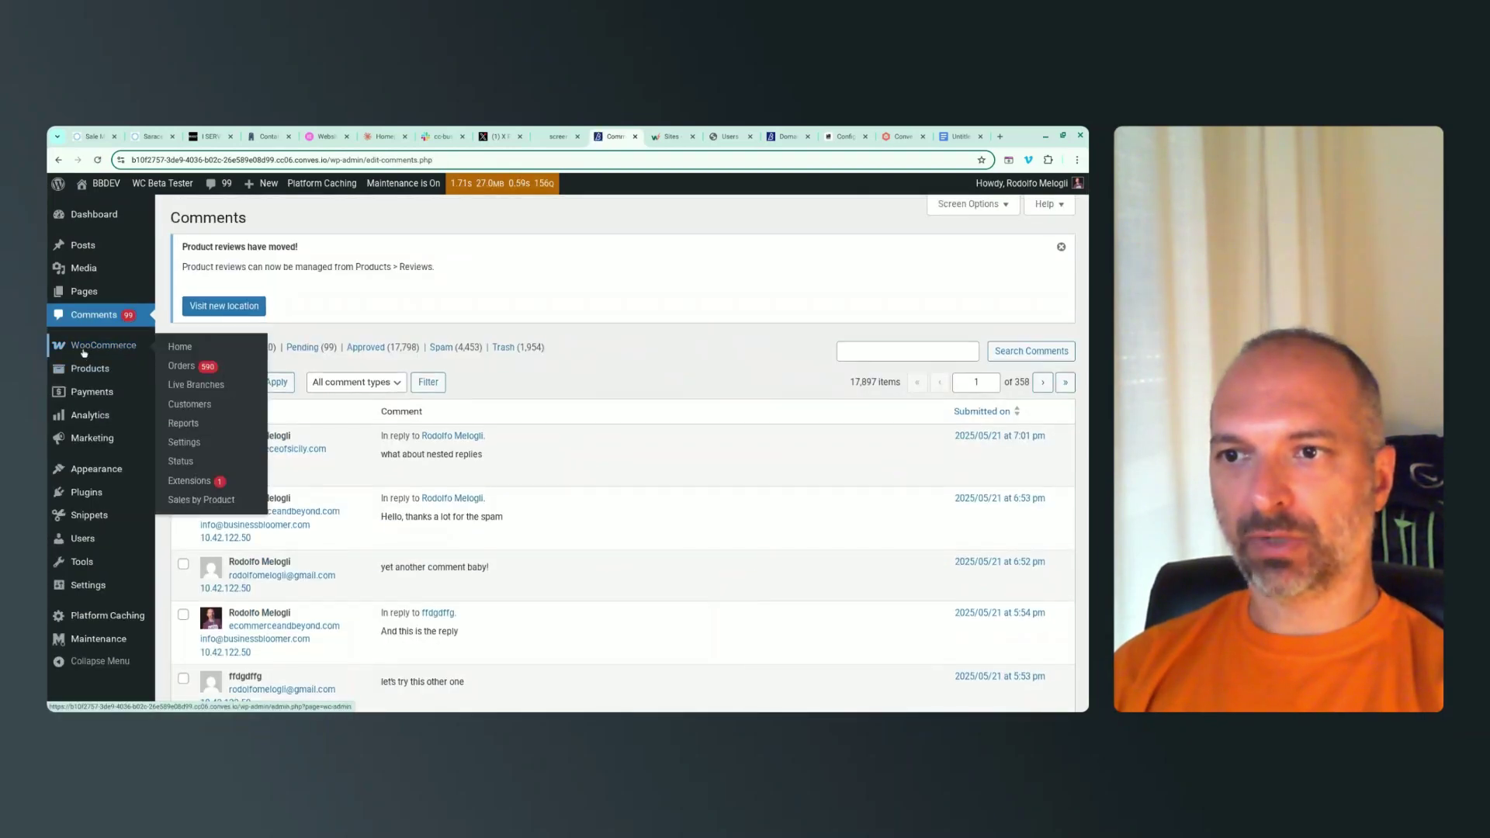
left_click(194, 364)
mouse_move(464, 192)
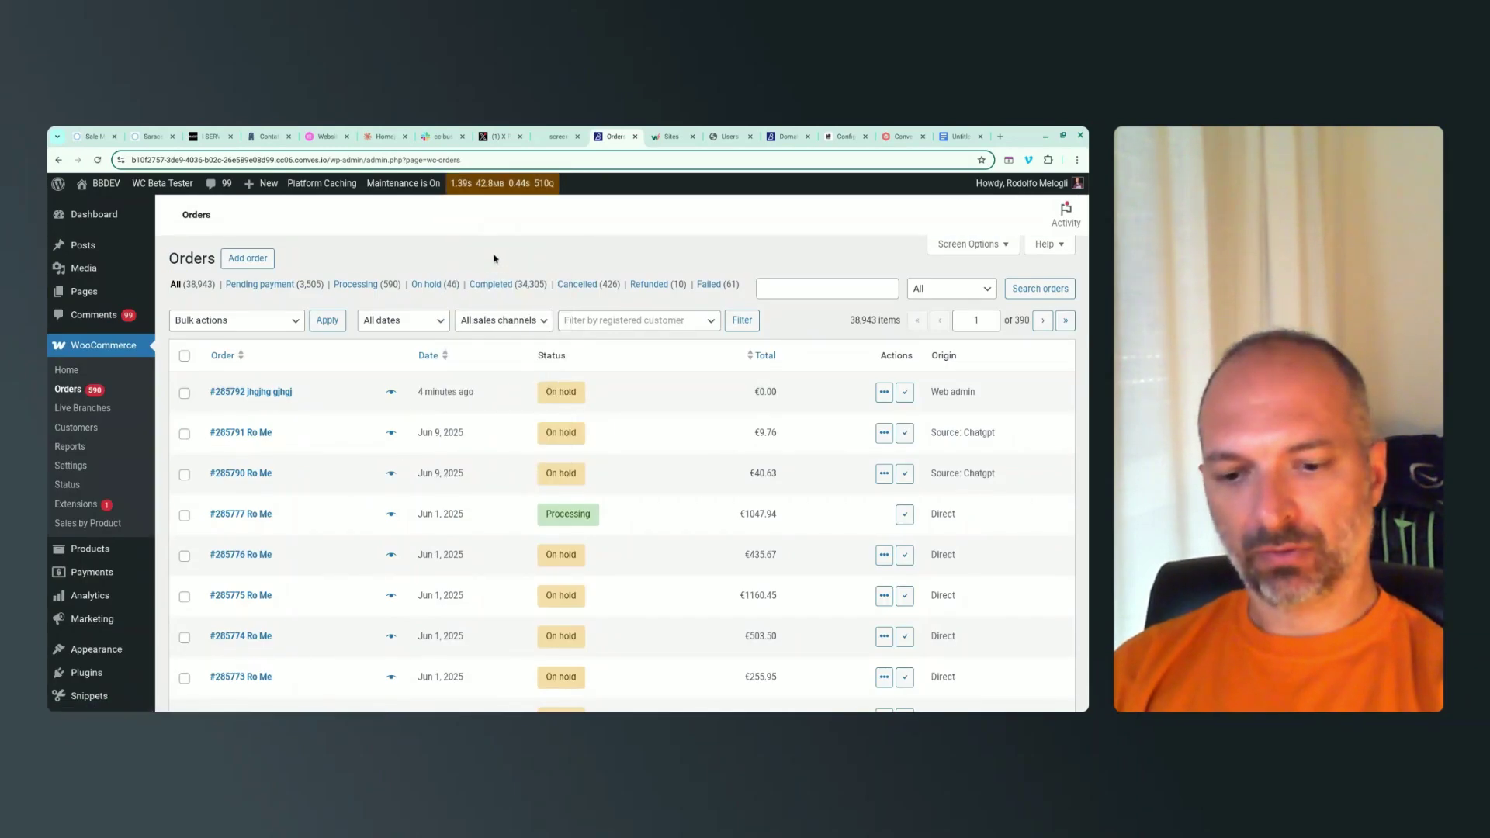
key("ctrl+shift+F5")
left_click(447, 262)
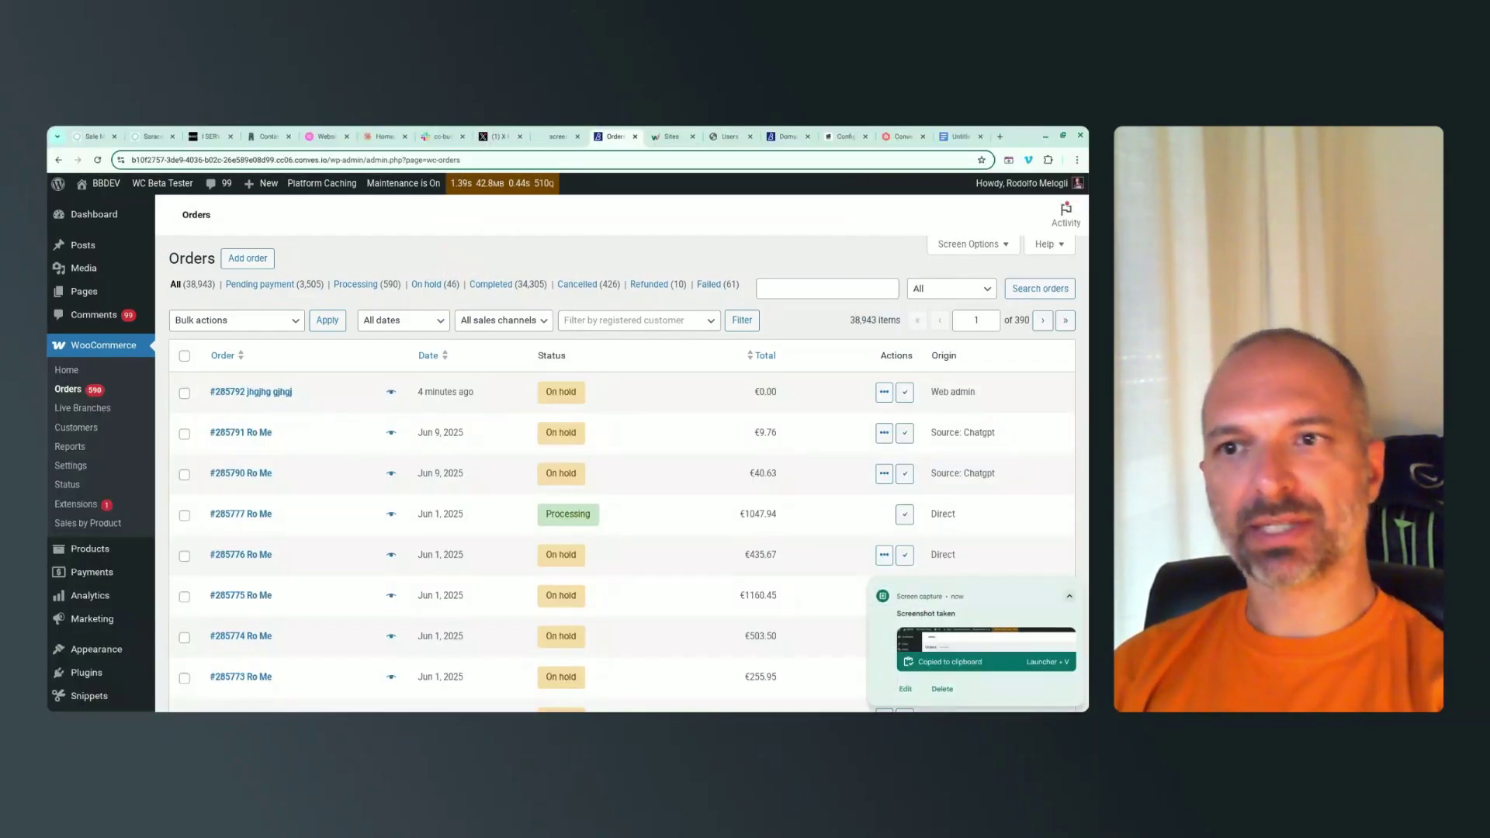
Add the line "After accessing for the second time" at the end of the Google Docs document and paste the new screenshot below it.
left_click(960, 136)
scroll(760, 302, "up", 5)
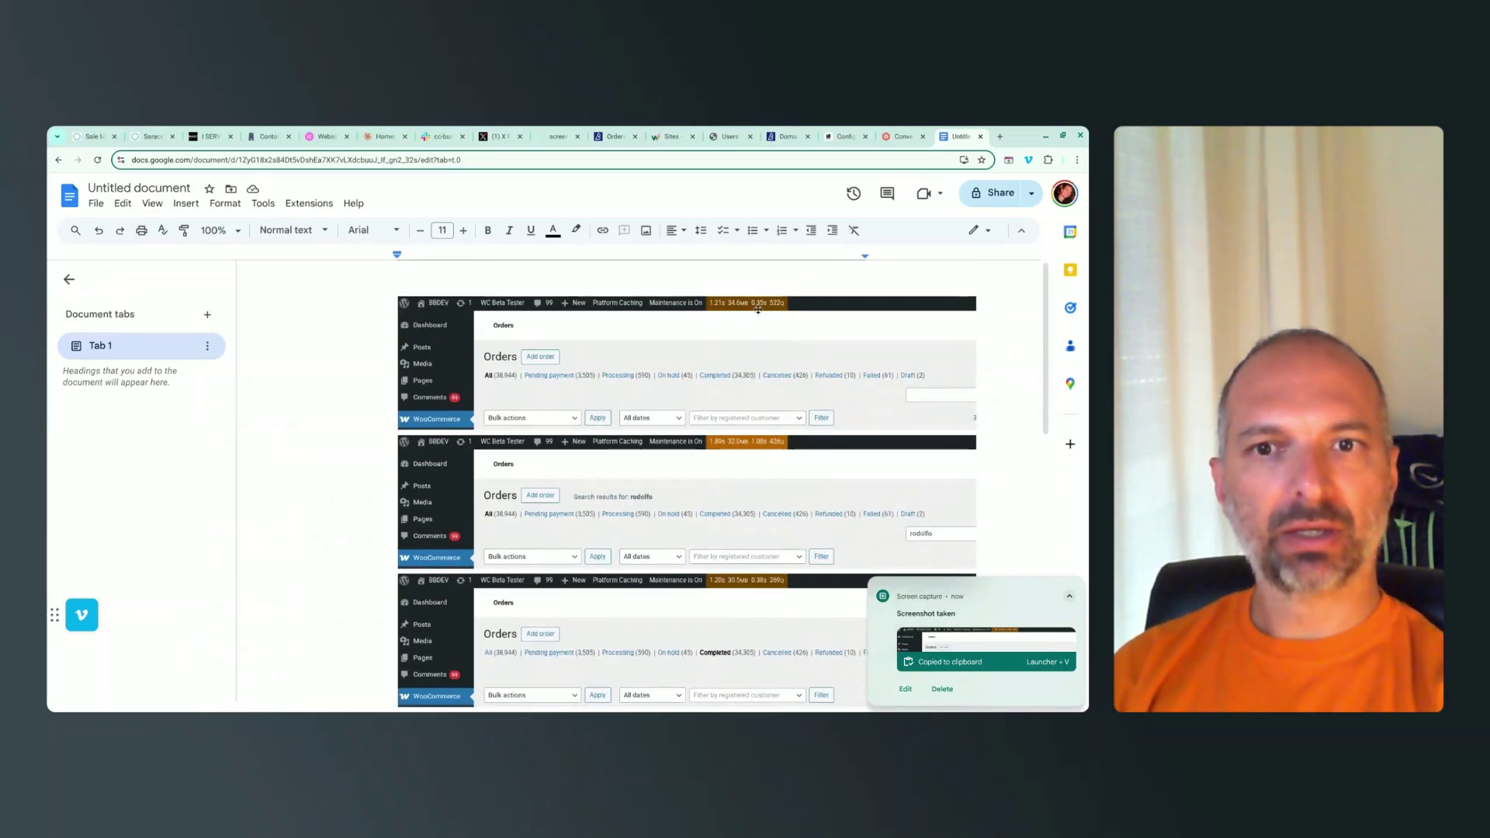
scroll(722, 308, "down", 10)
scroll(722, 307, "down", 3)
type("After")
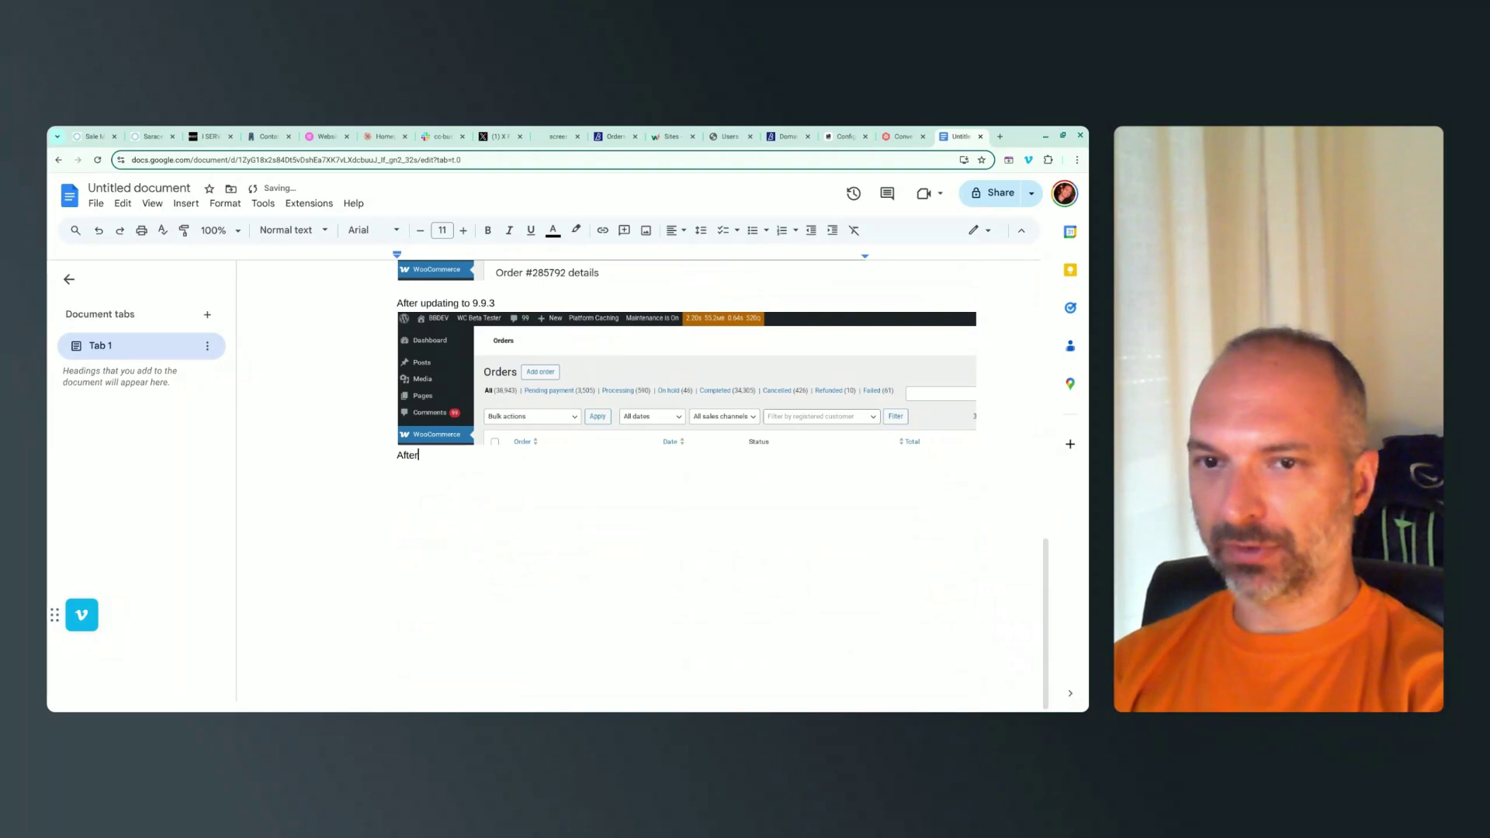
type(" accessing for the second time")
key("Return")
key("ctrl+v")
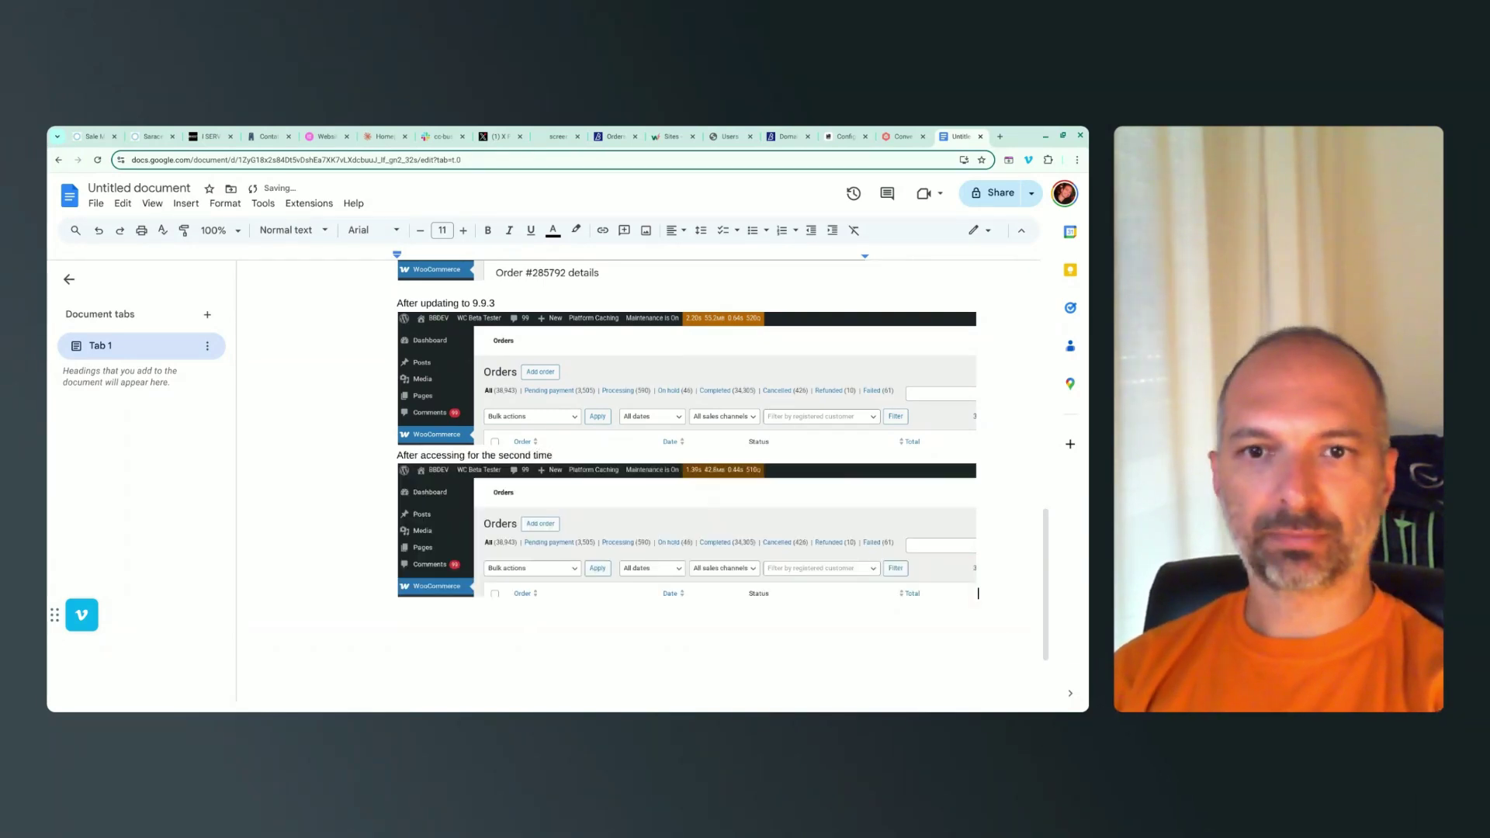
Review the pre-update screenshots in the document to identify the order actions still needing a repeat measurement.
scroll(437, 470, "up", 10)
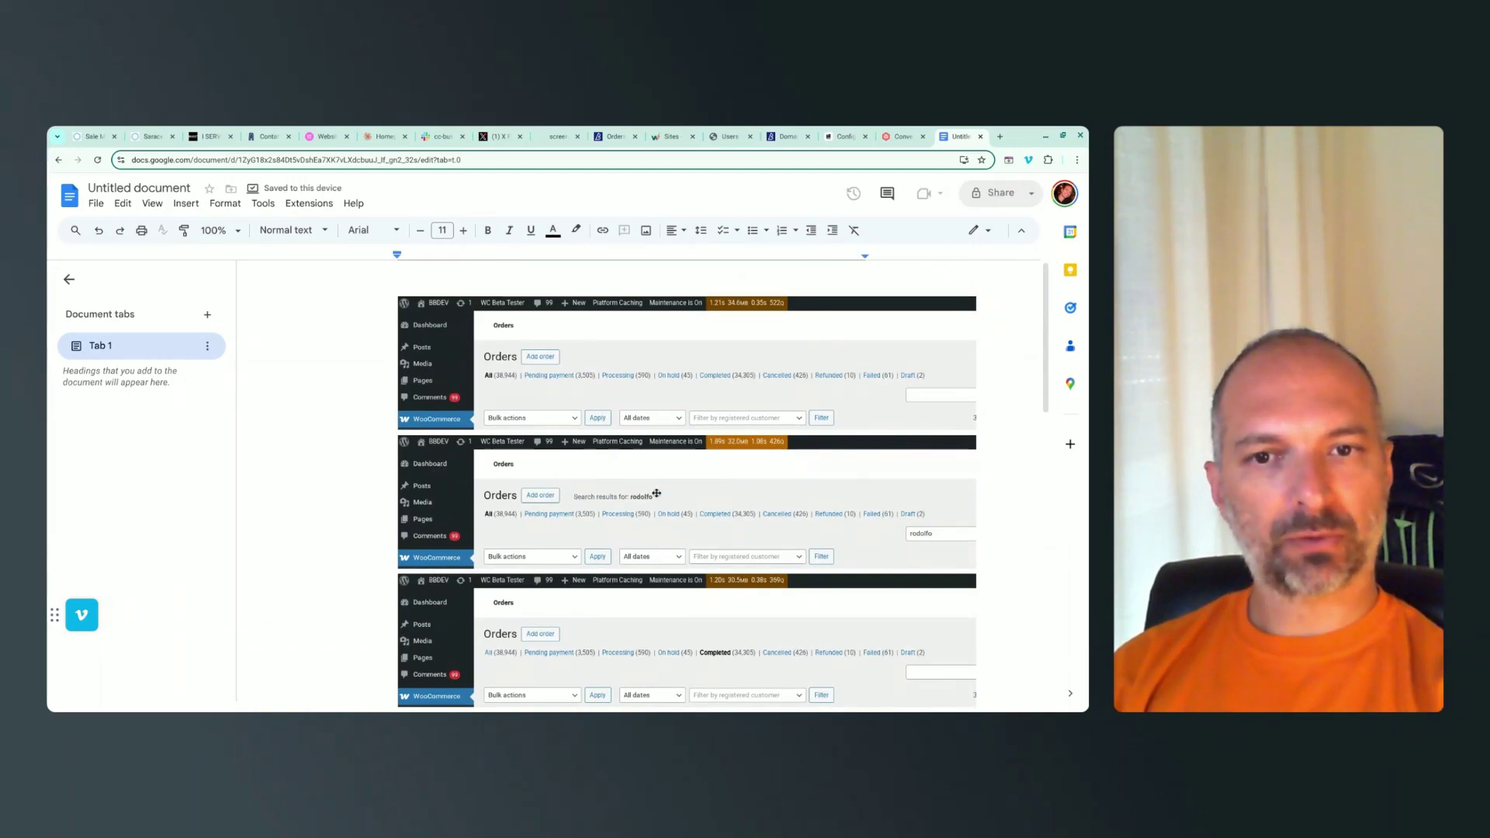
scroll(652, 508, "down", 3)
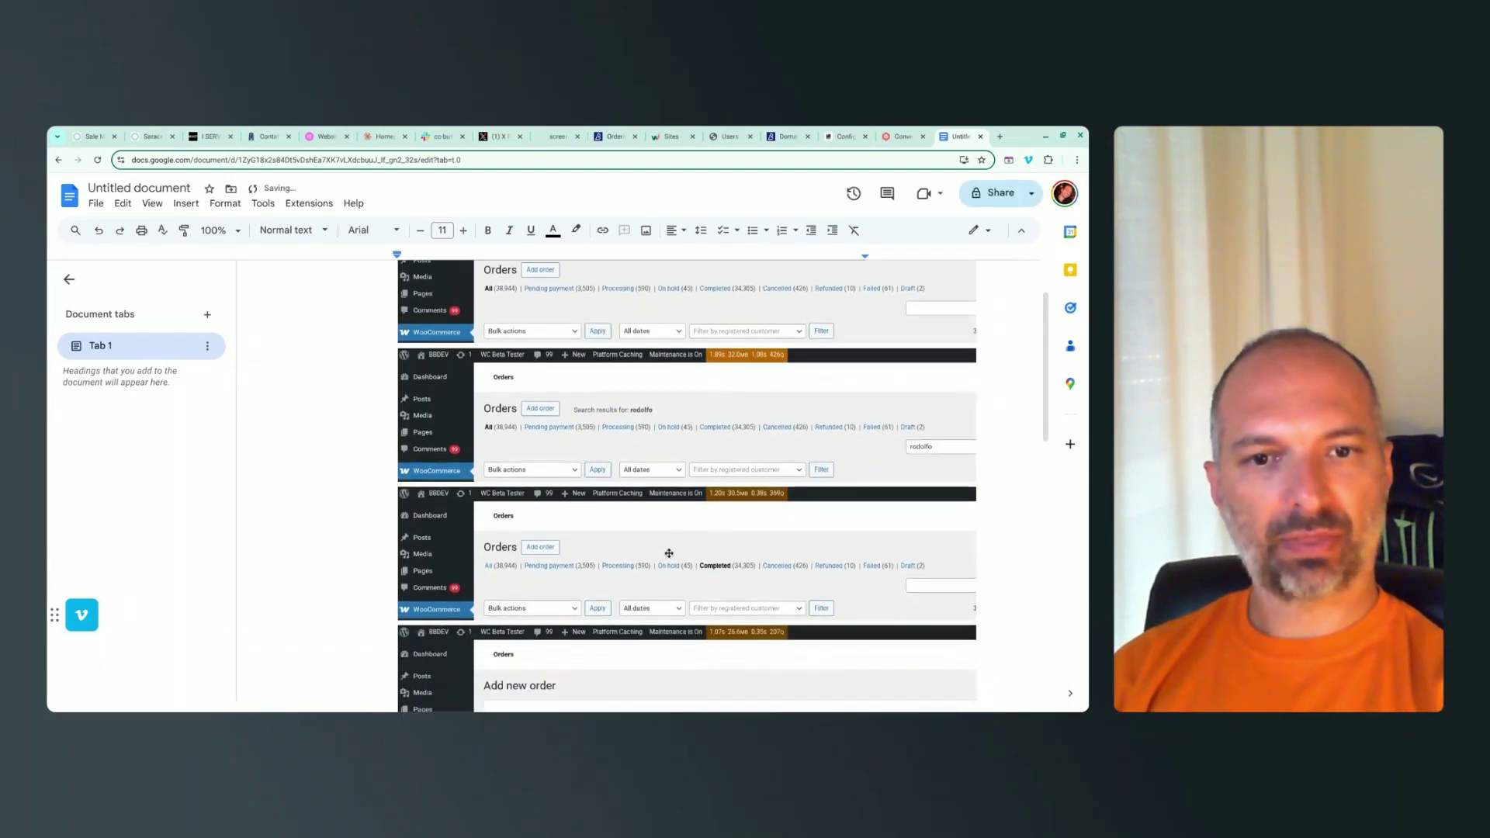
scroll(711, 576, "down", 5)
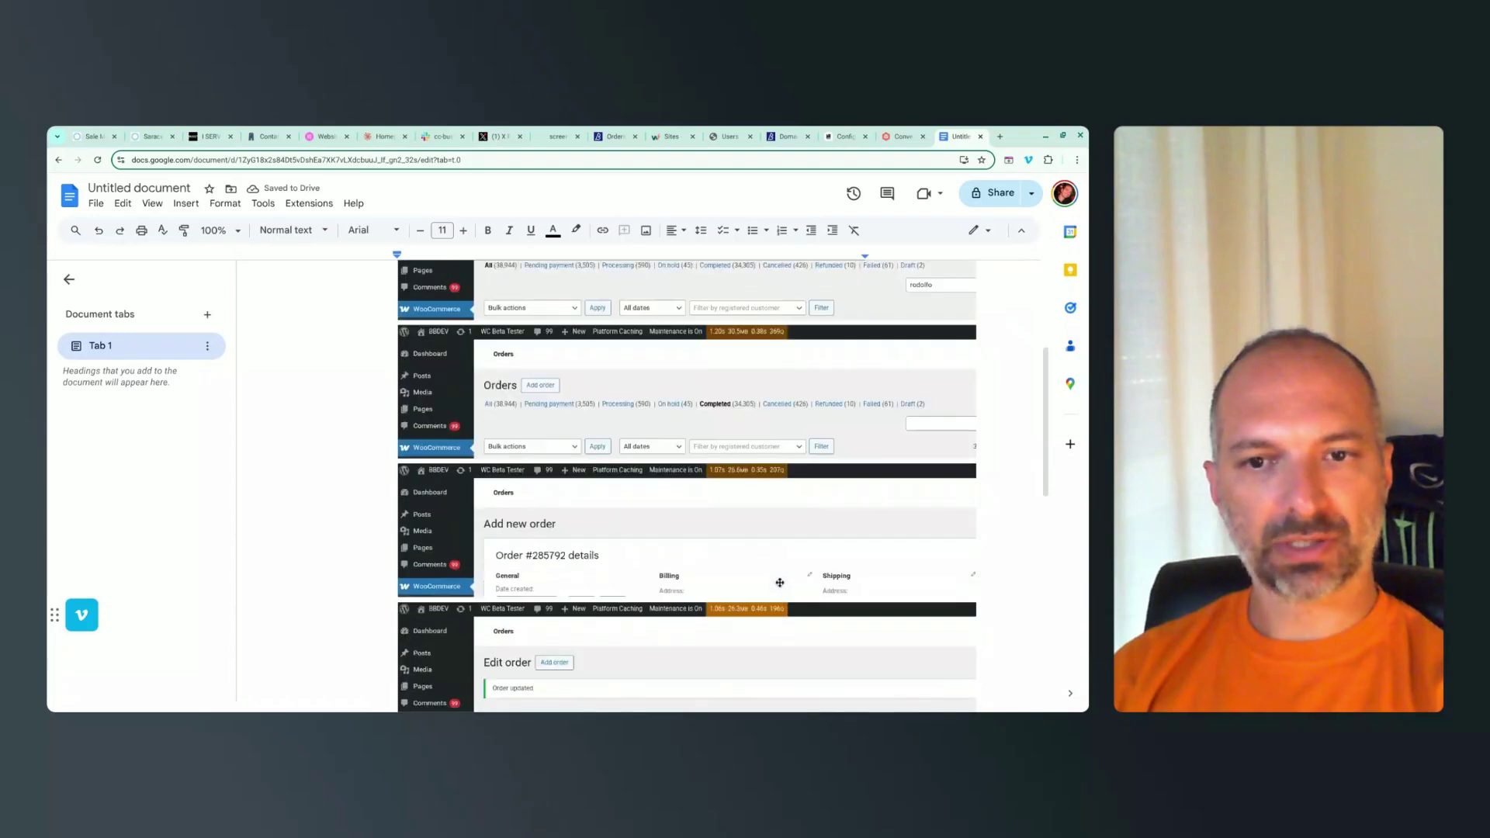
scroll(606, 497, "up", 3)
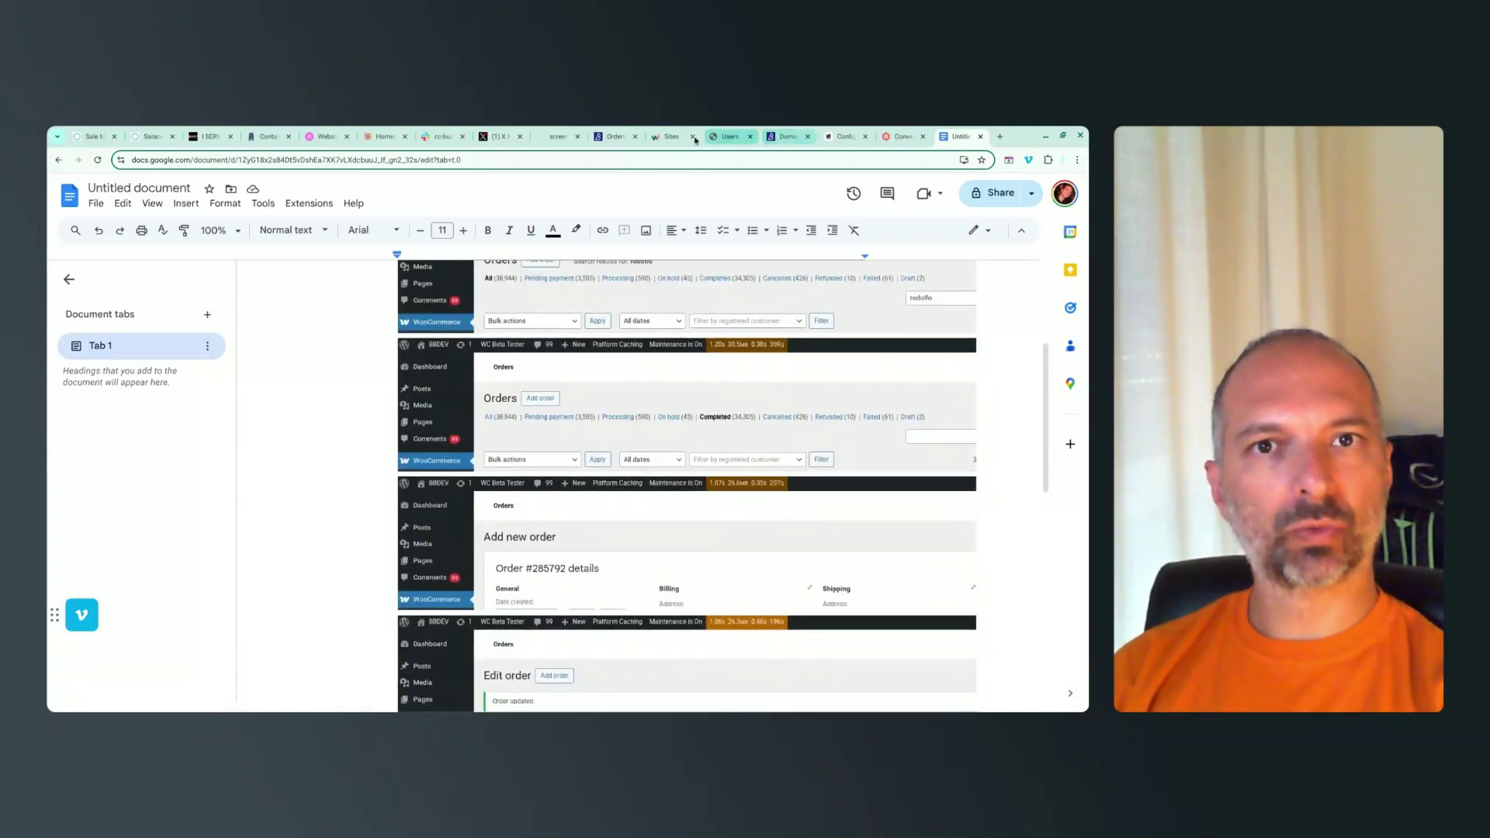
Switch to the store's orders list, search it for the customer's first name, and capture the upper part of the results page.
left_click(610, 138)
left_click(812, 288)
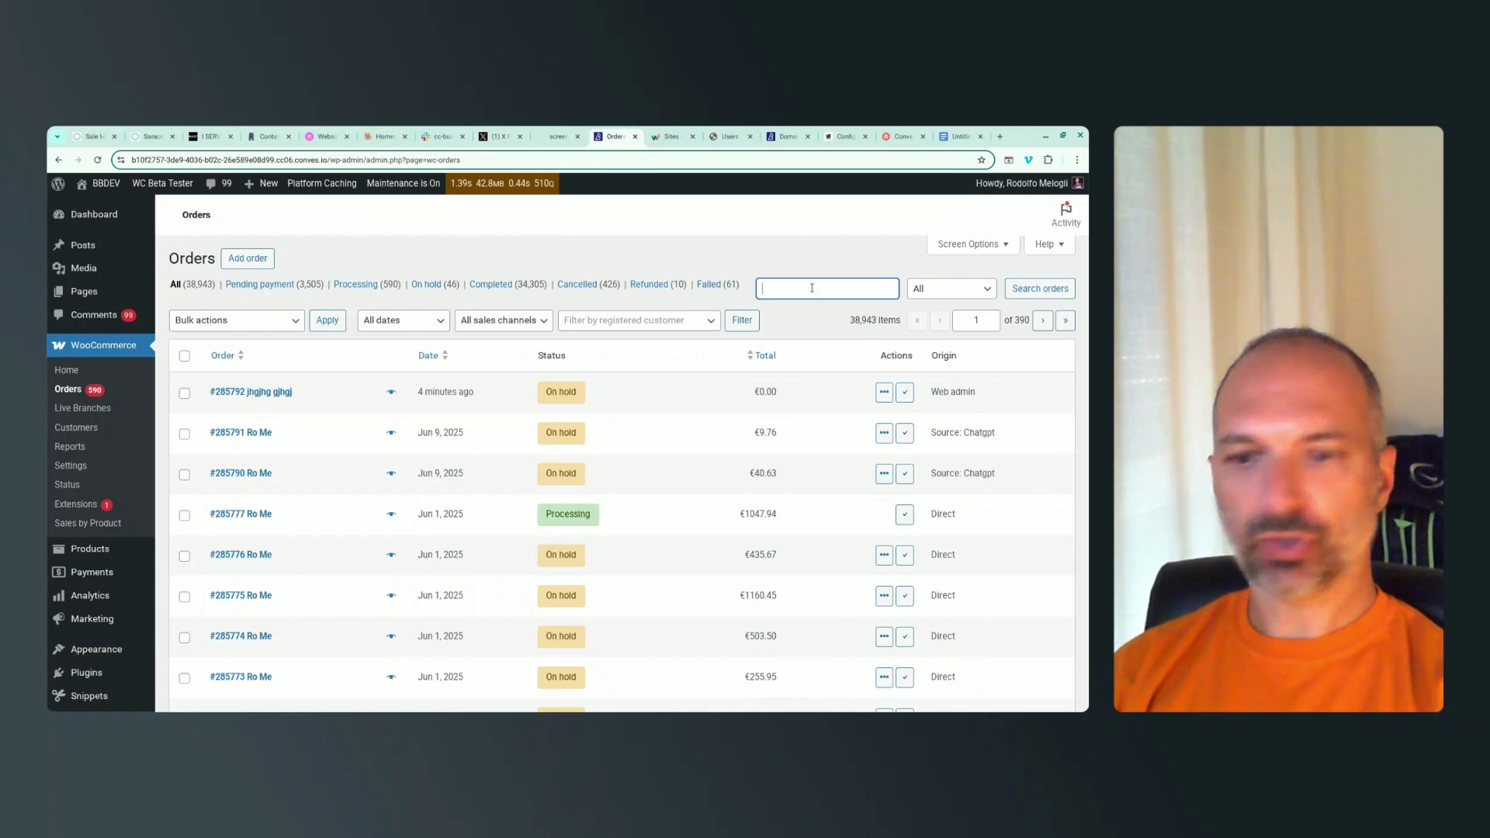
type("rodolfo")
key("Return")
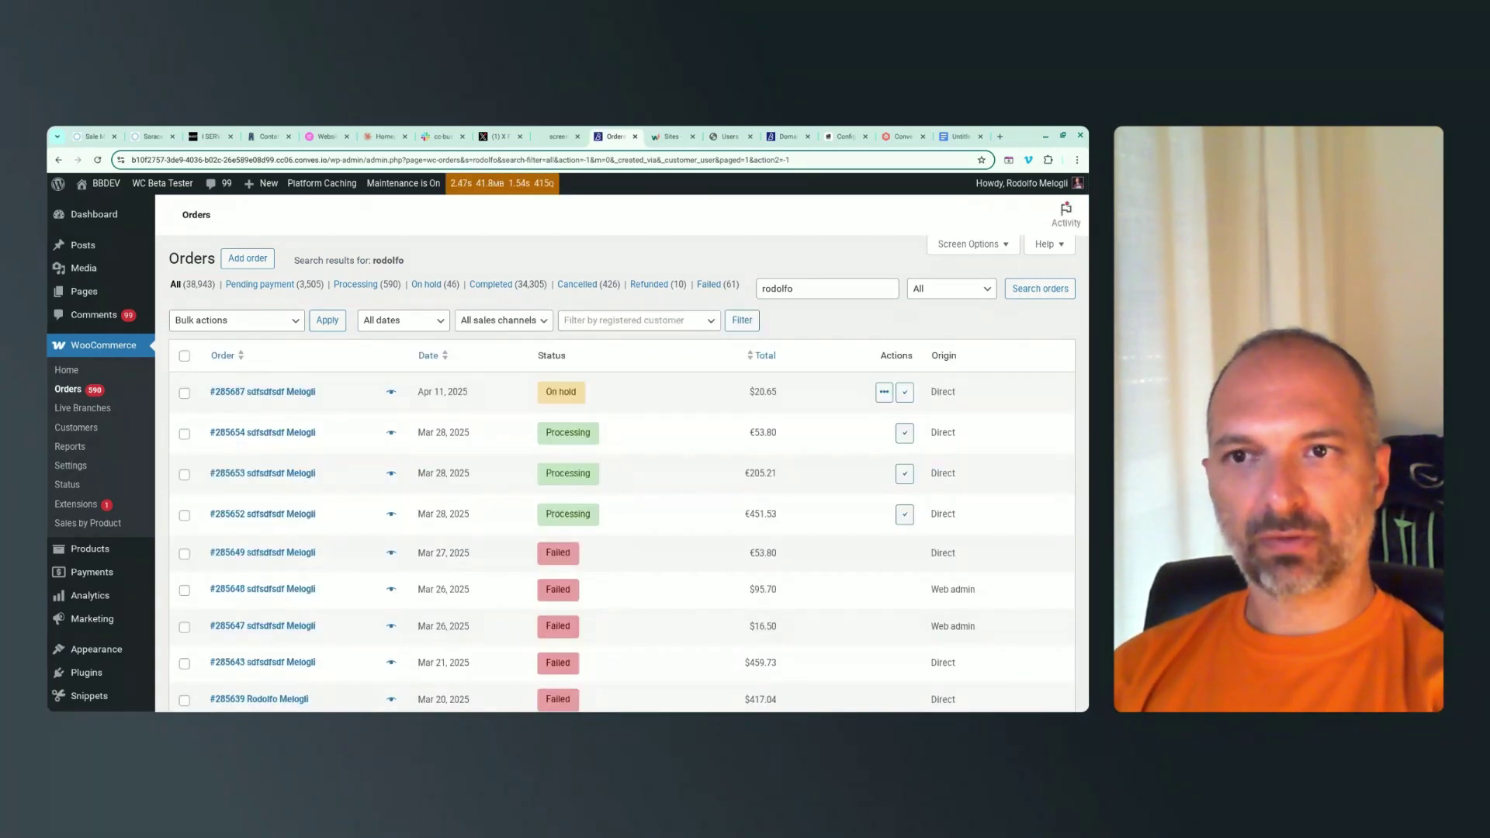
key("ctrl+shift+F5")
key("Return")
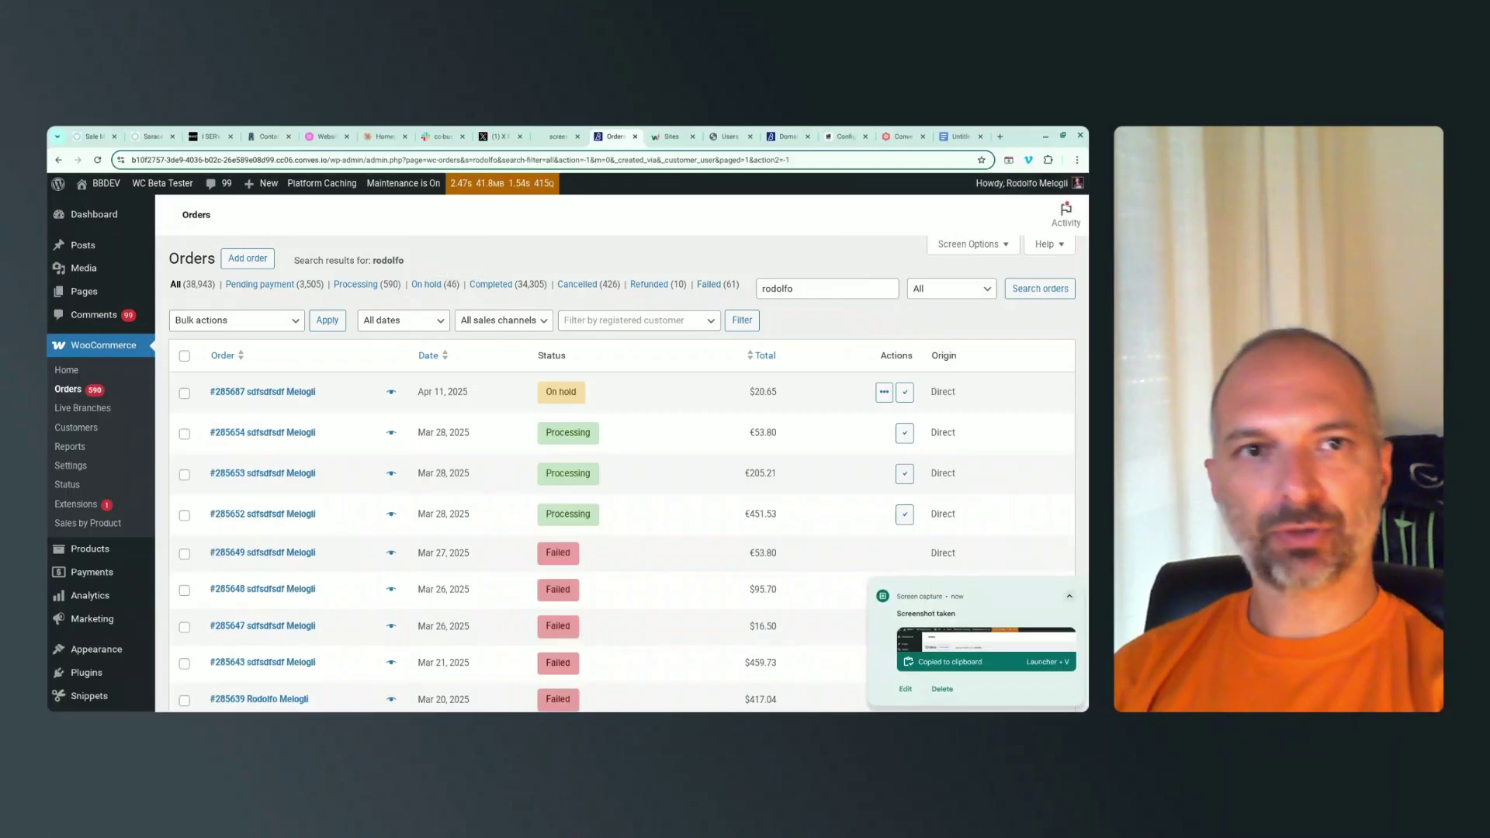
Paste the order search screenshot at the end of the Google Docs document.
left_click(960, 137)
key("ctrl+v")
scroll(738, 497, "up", 5)
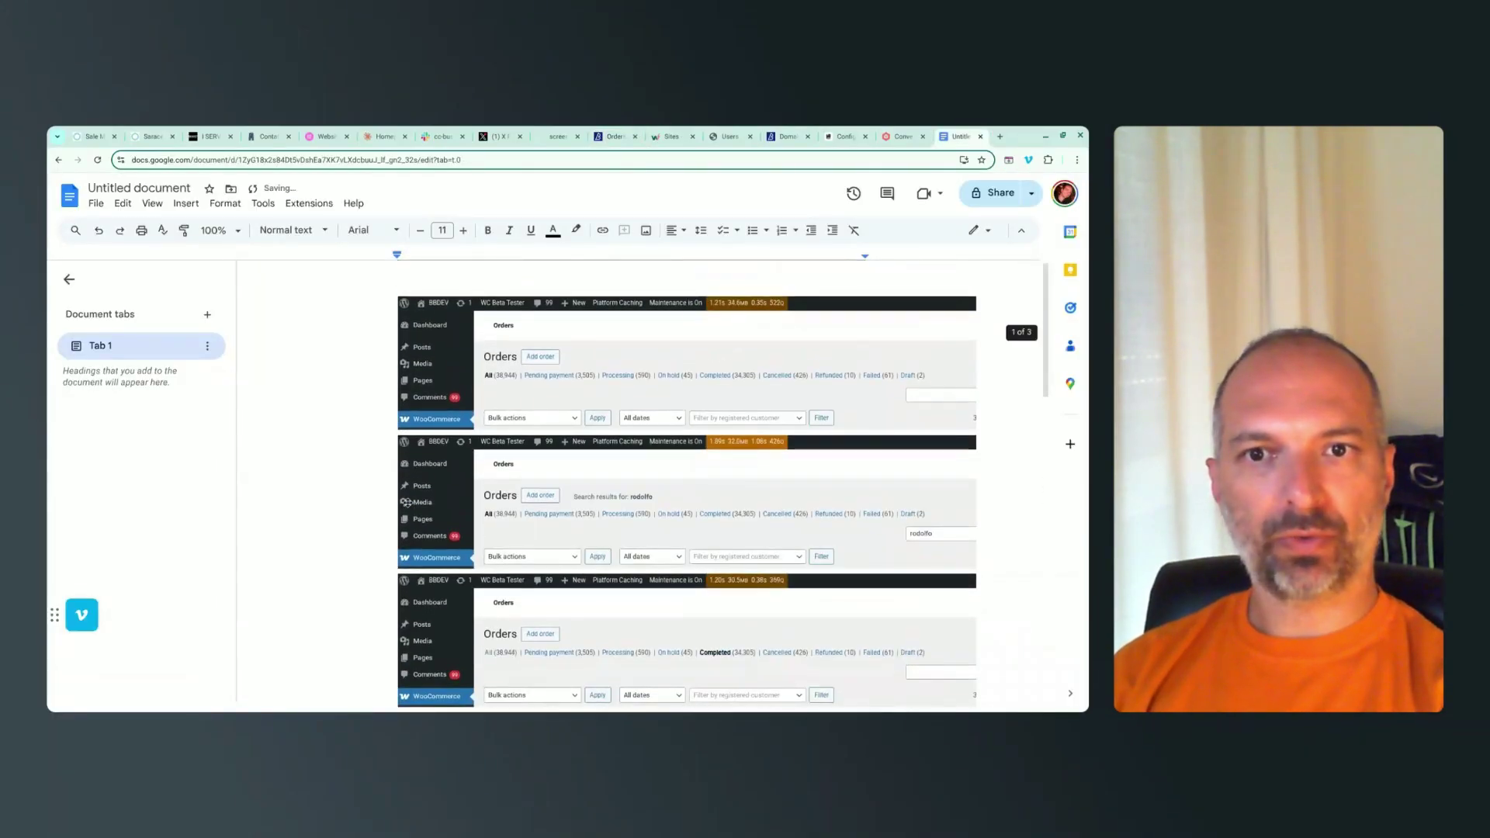
Filter the store's orders list to Completed orders and capture the upper part of the page.
left_click(615, 137)
left_click(487, 285)
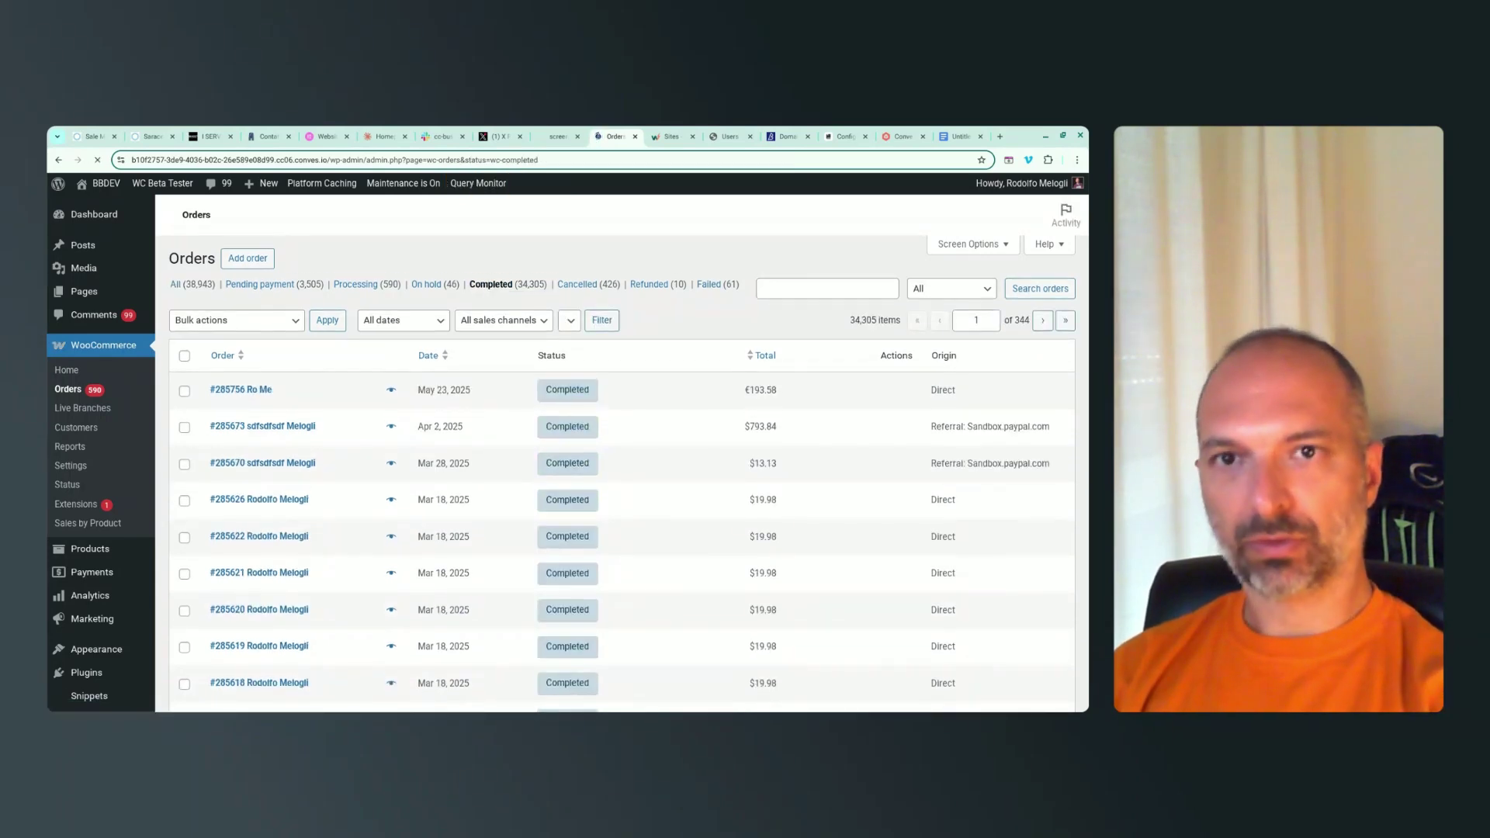
key("ctrl+shift+F5")
key("Return")
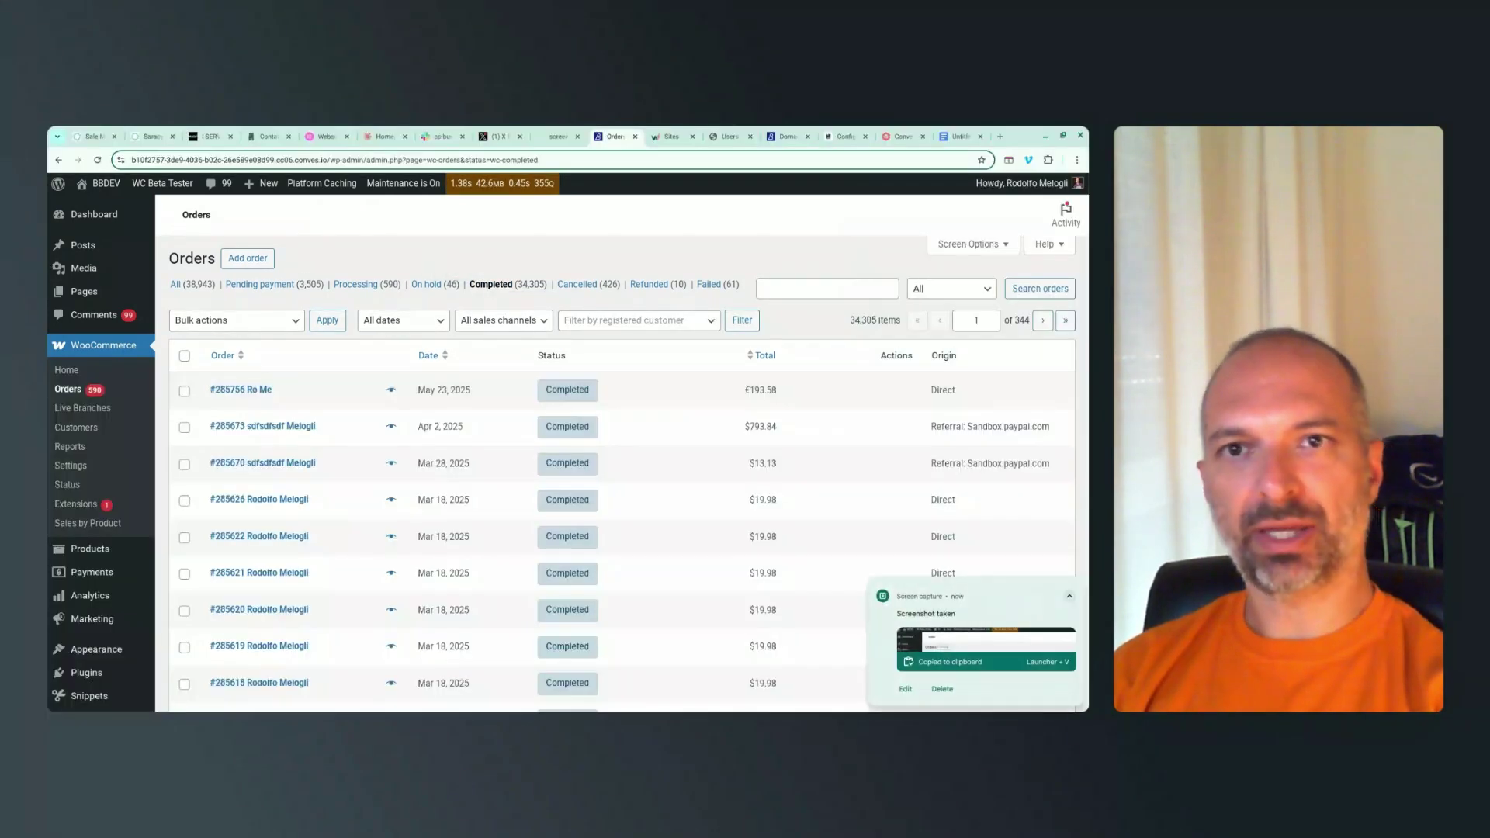
Paste the Completed orders screenshot below the order search screenshot at the end of the Google Docs document.
left_click(955, 141)
scroll(808, 365, "up", 2)
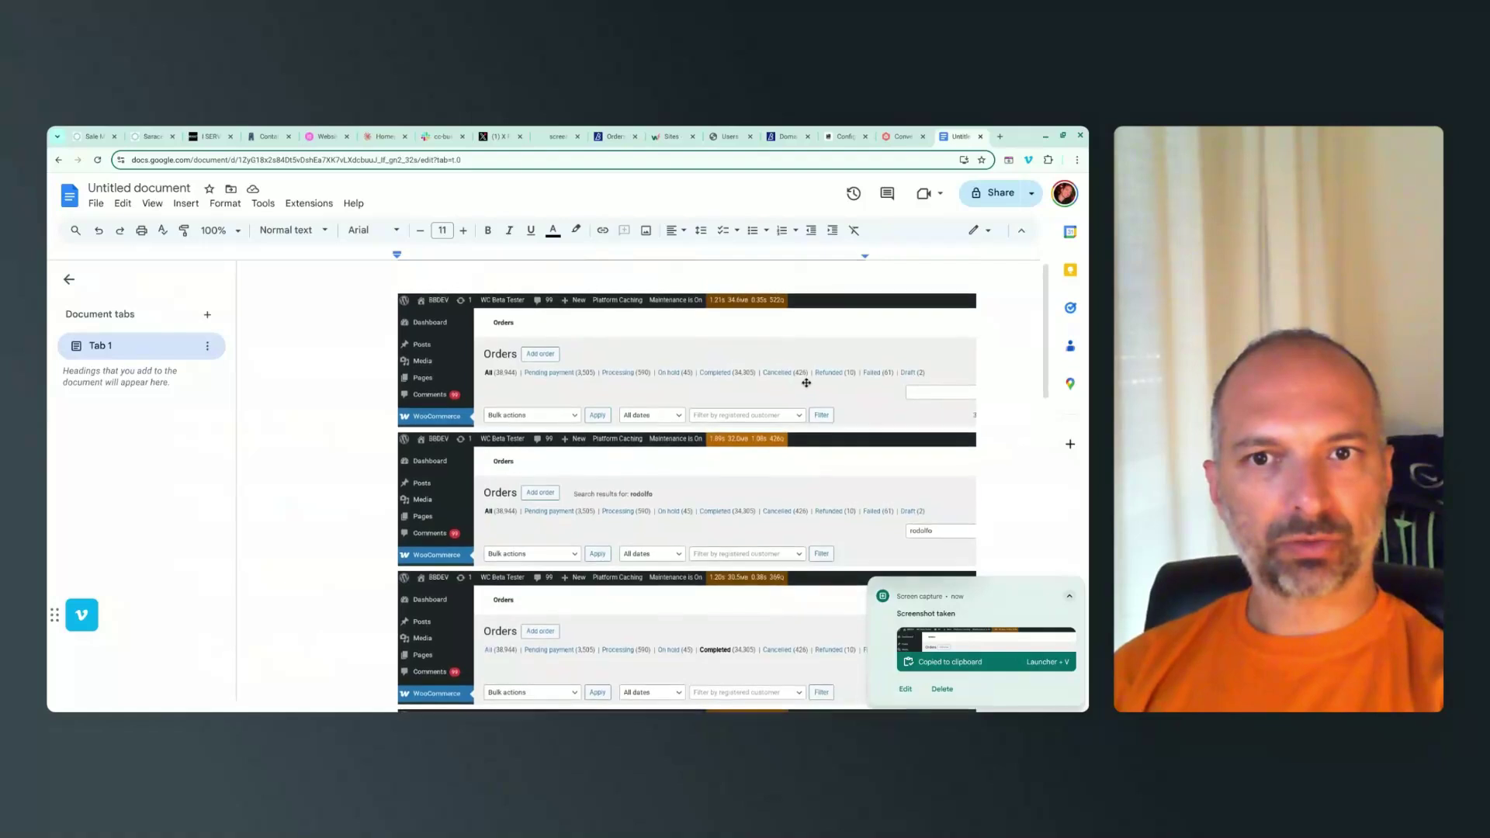
scroll(807, 383, "down", 2)
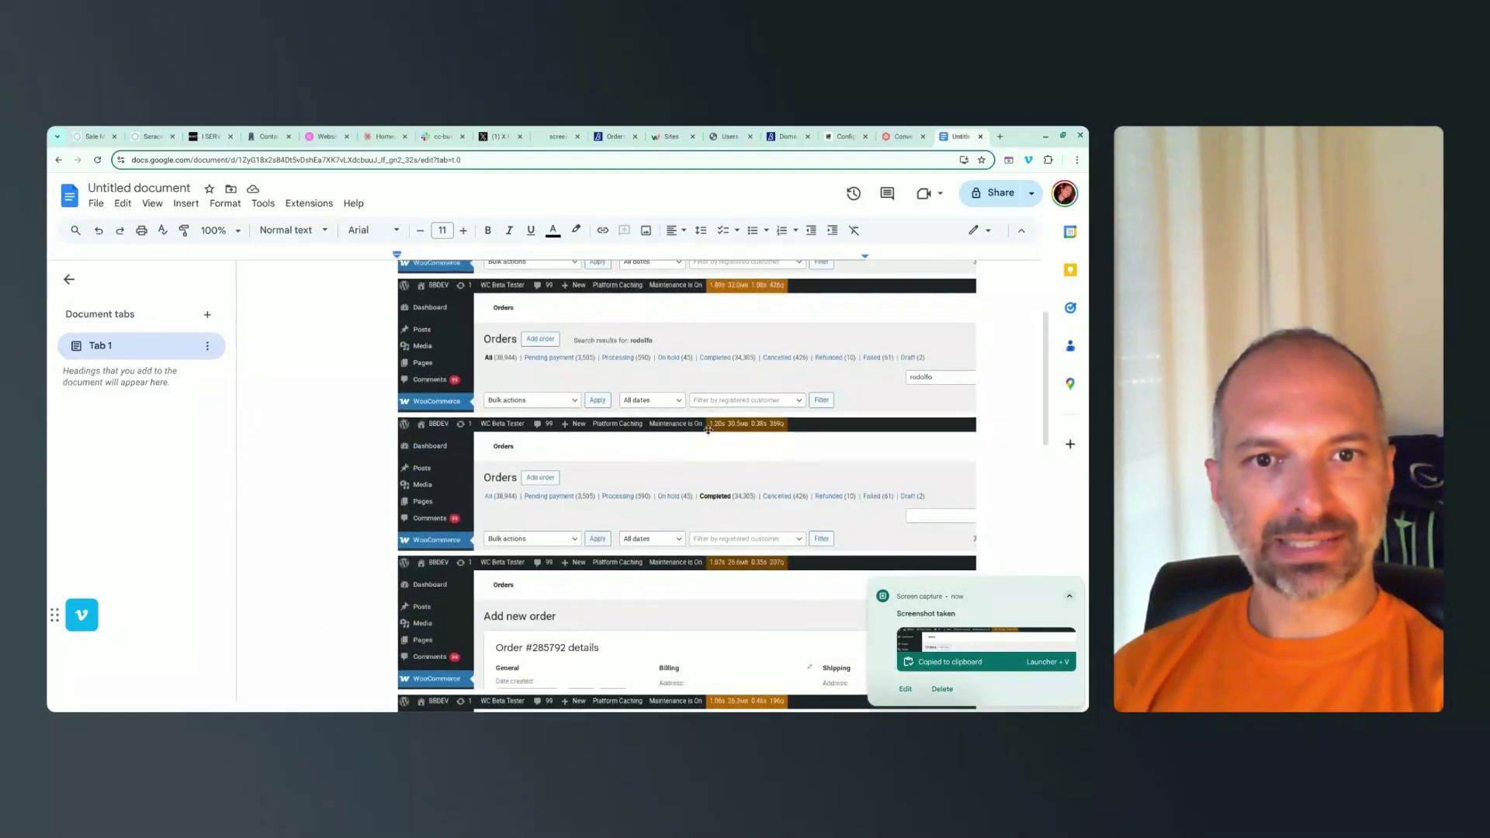
scroll(708, 429, "down", 5)
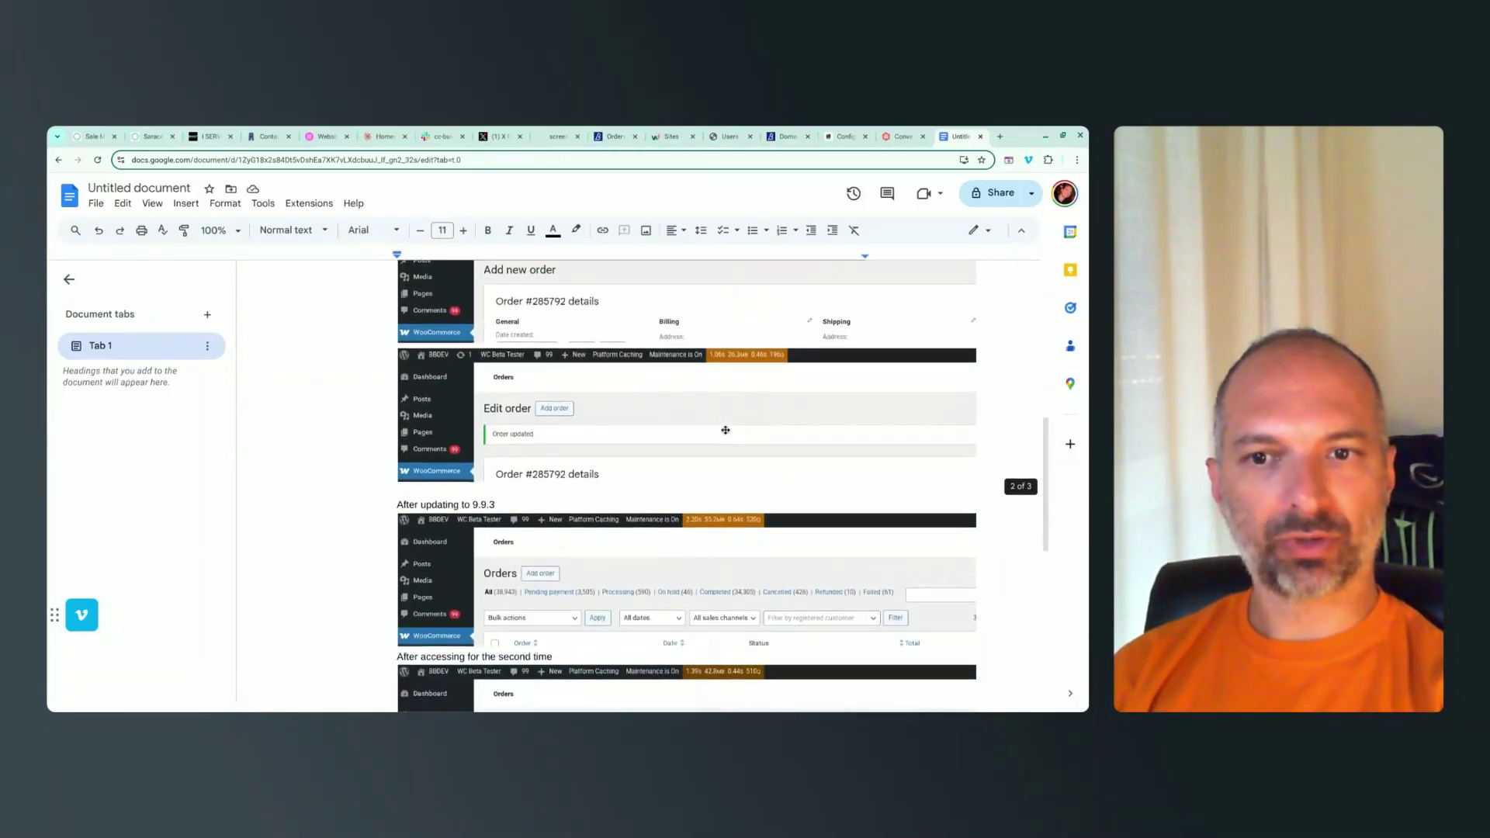
scroll(725, 430, "down", 5)
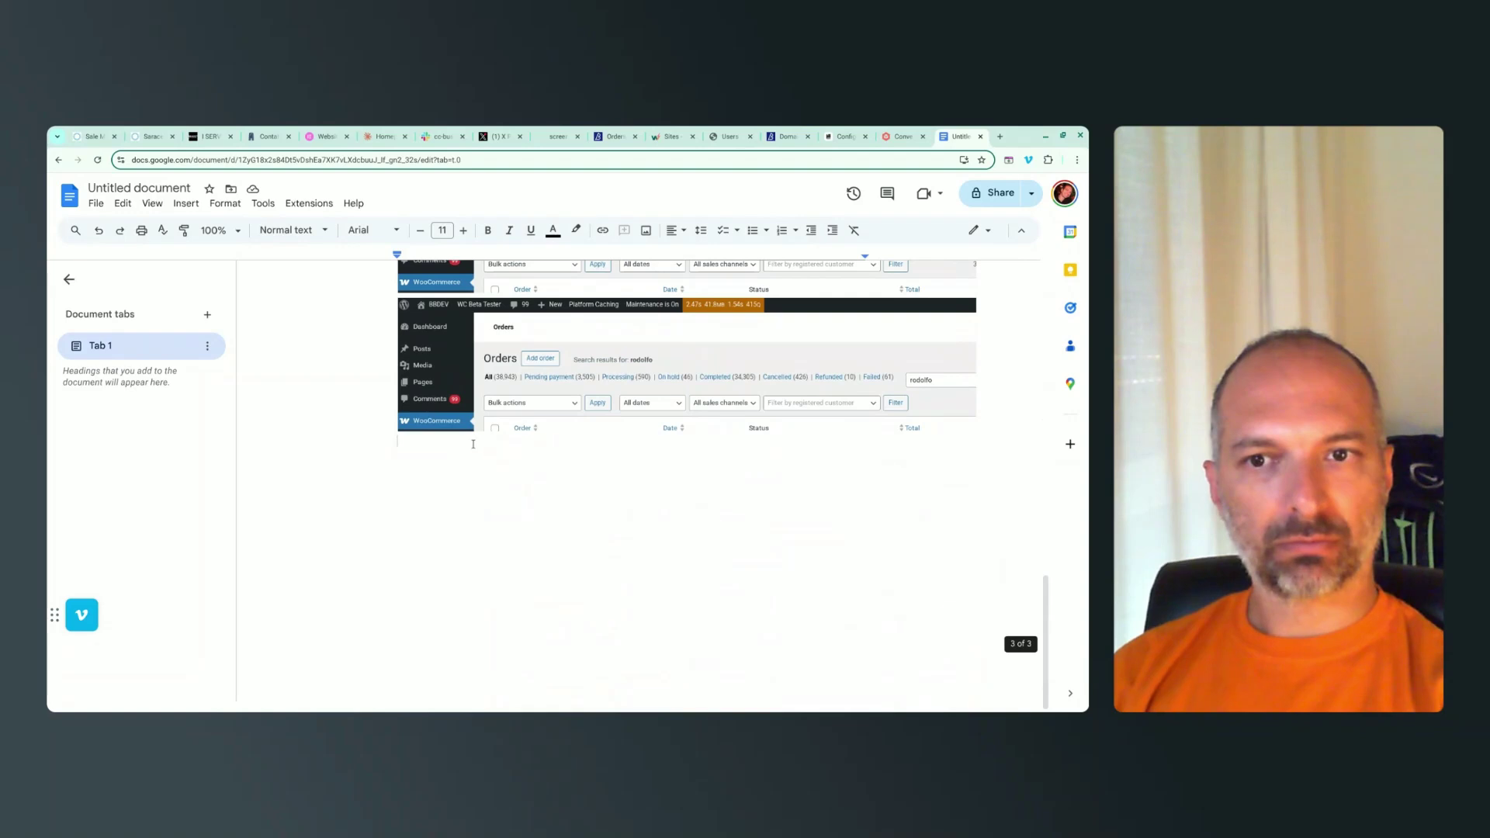
key("ctrl+v")
Start a new order in the WooCommerce store and capture the upper part of the Add new order page.
scroll(609, 384, "up", 4)
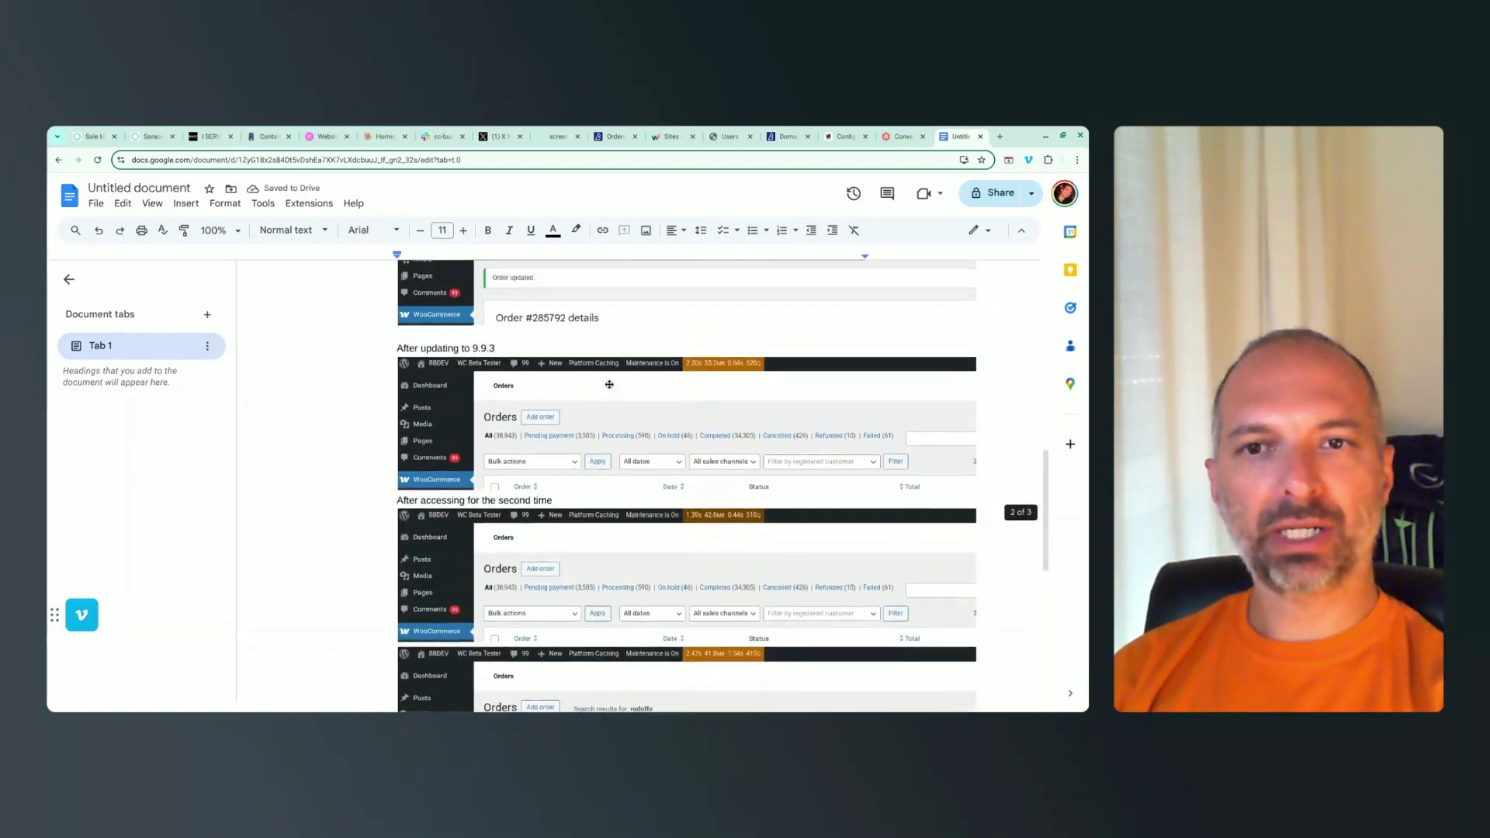
scroll(609, 384, "up", 4)
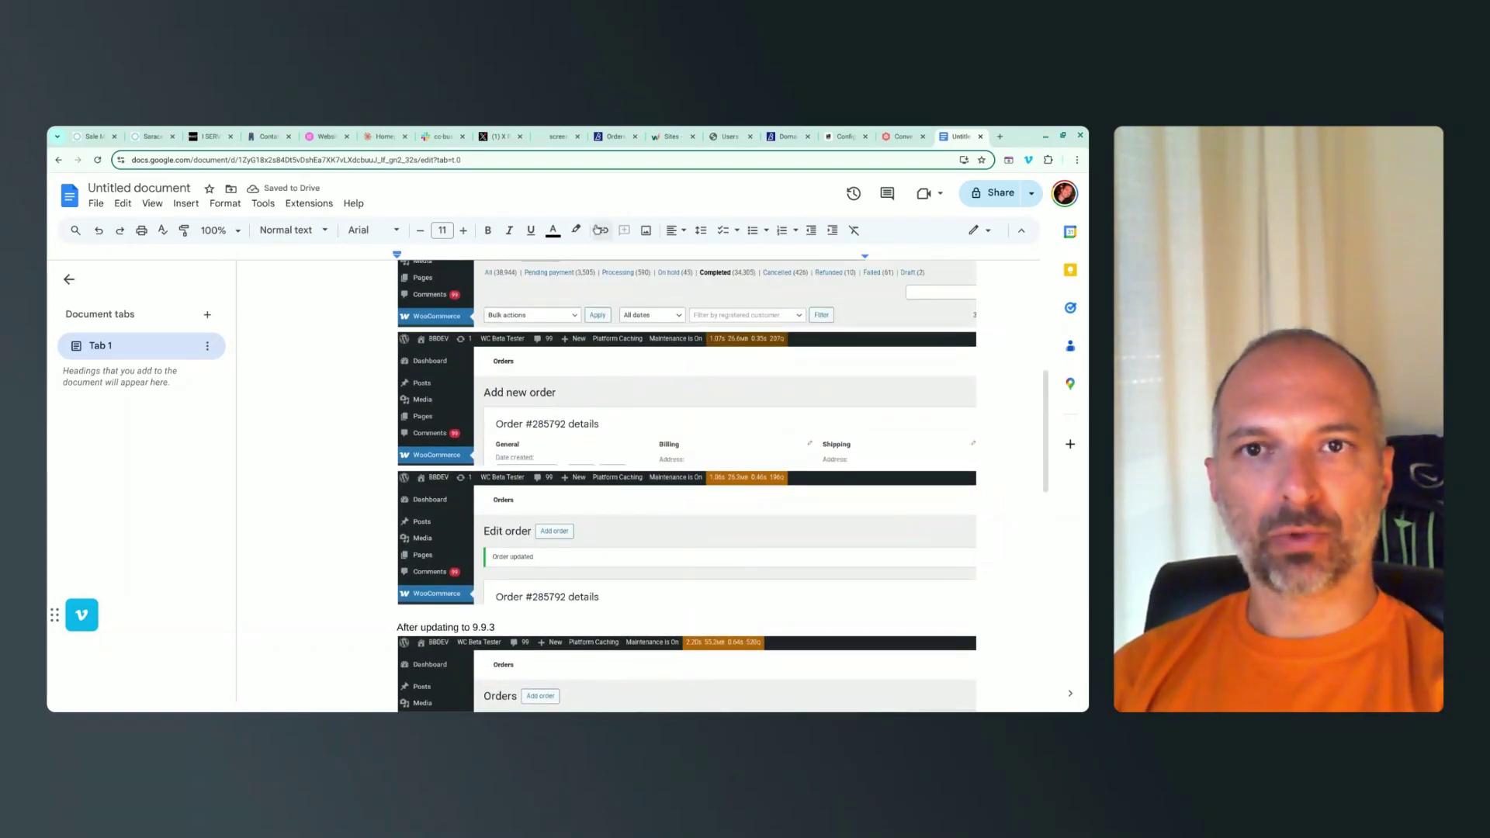
left_click(607, 143)
left_click(257, 266)
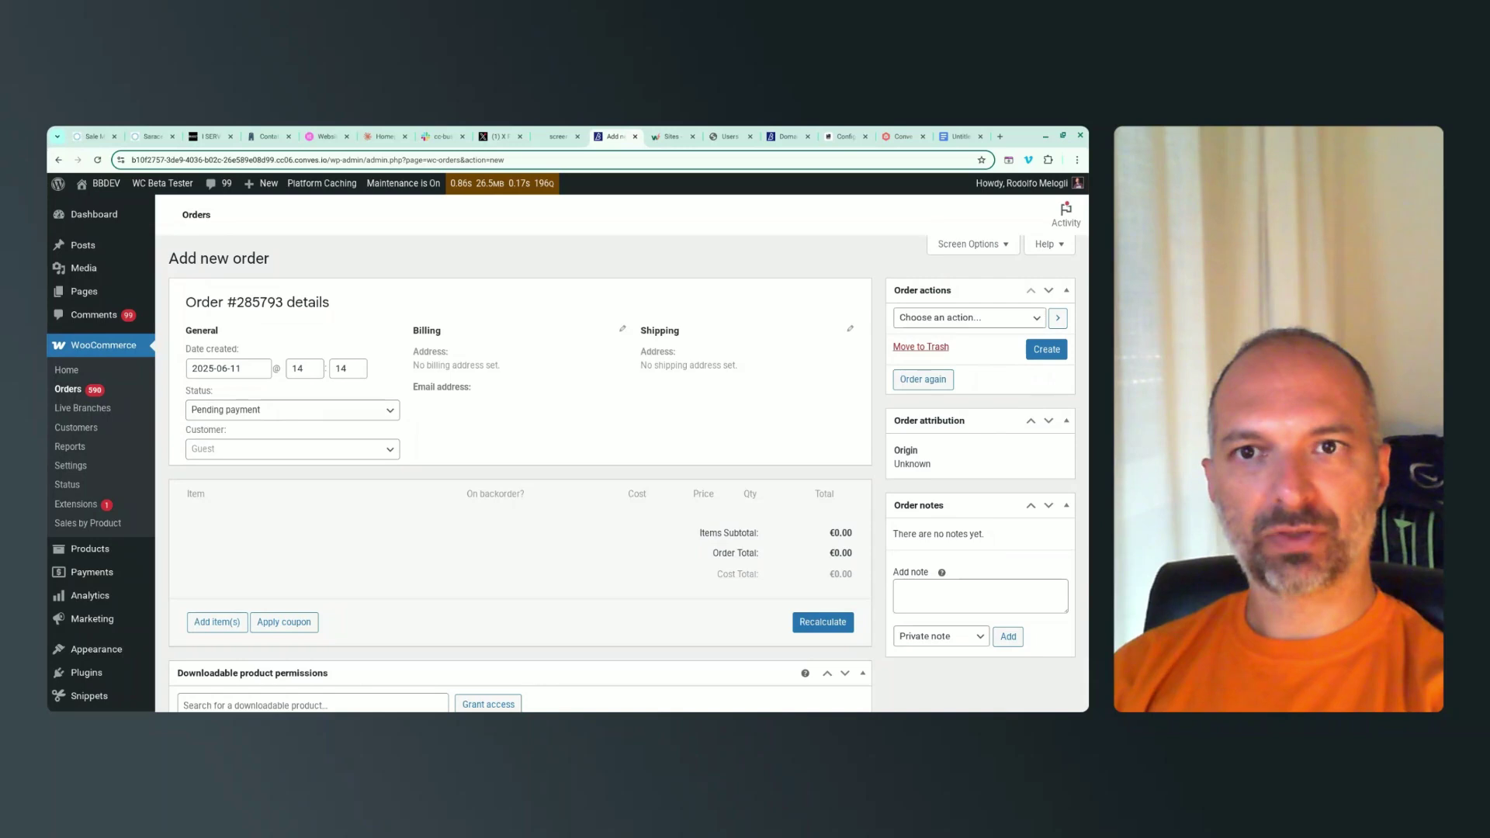
key("ctrl+shift+F5")
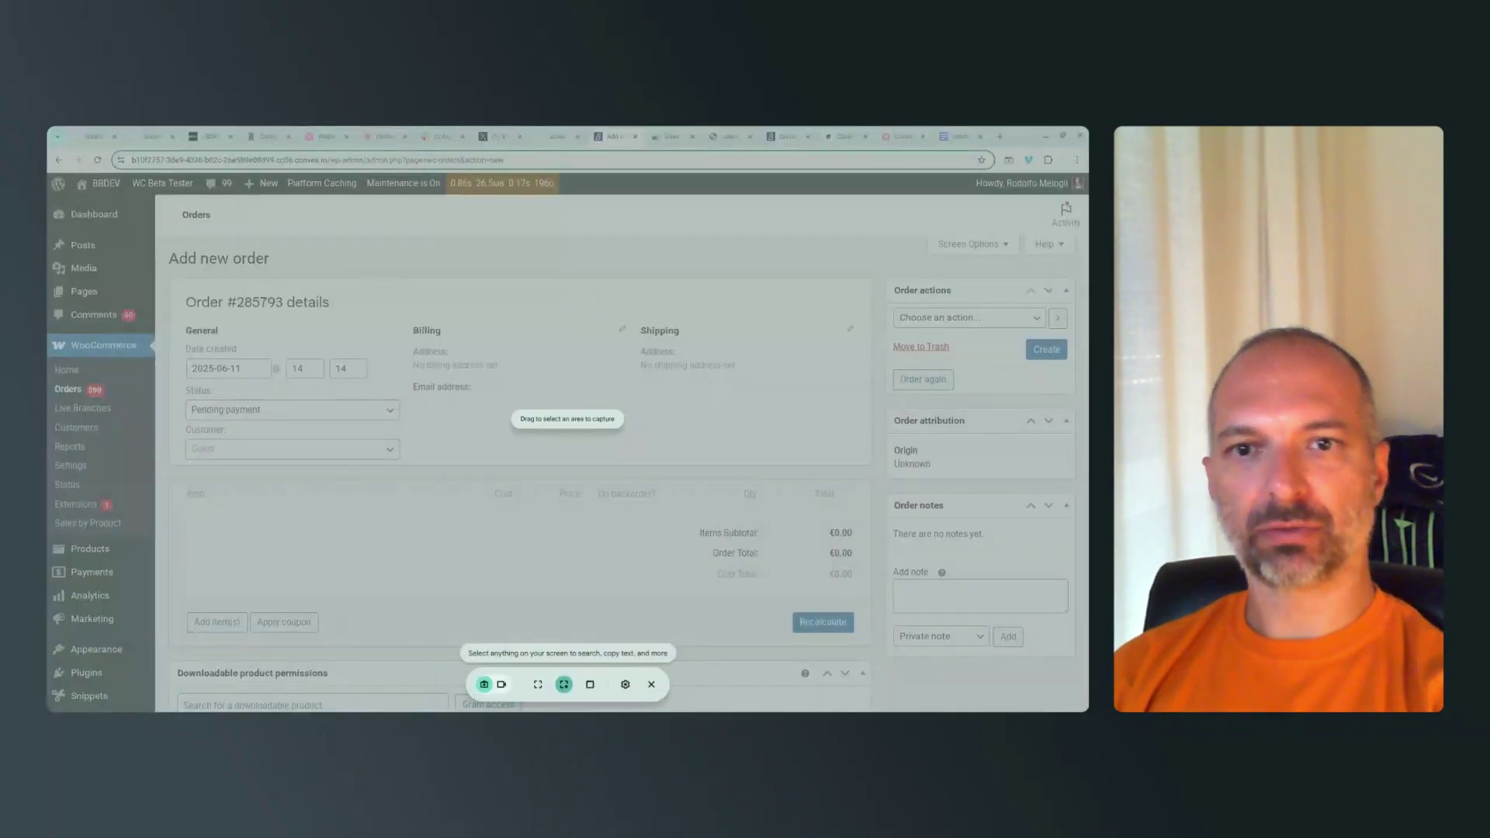
left_click(609, 258)
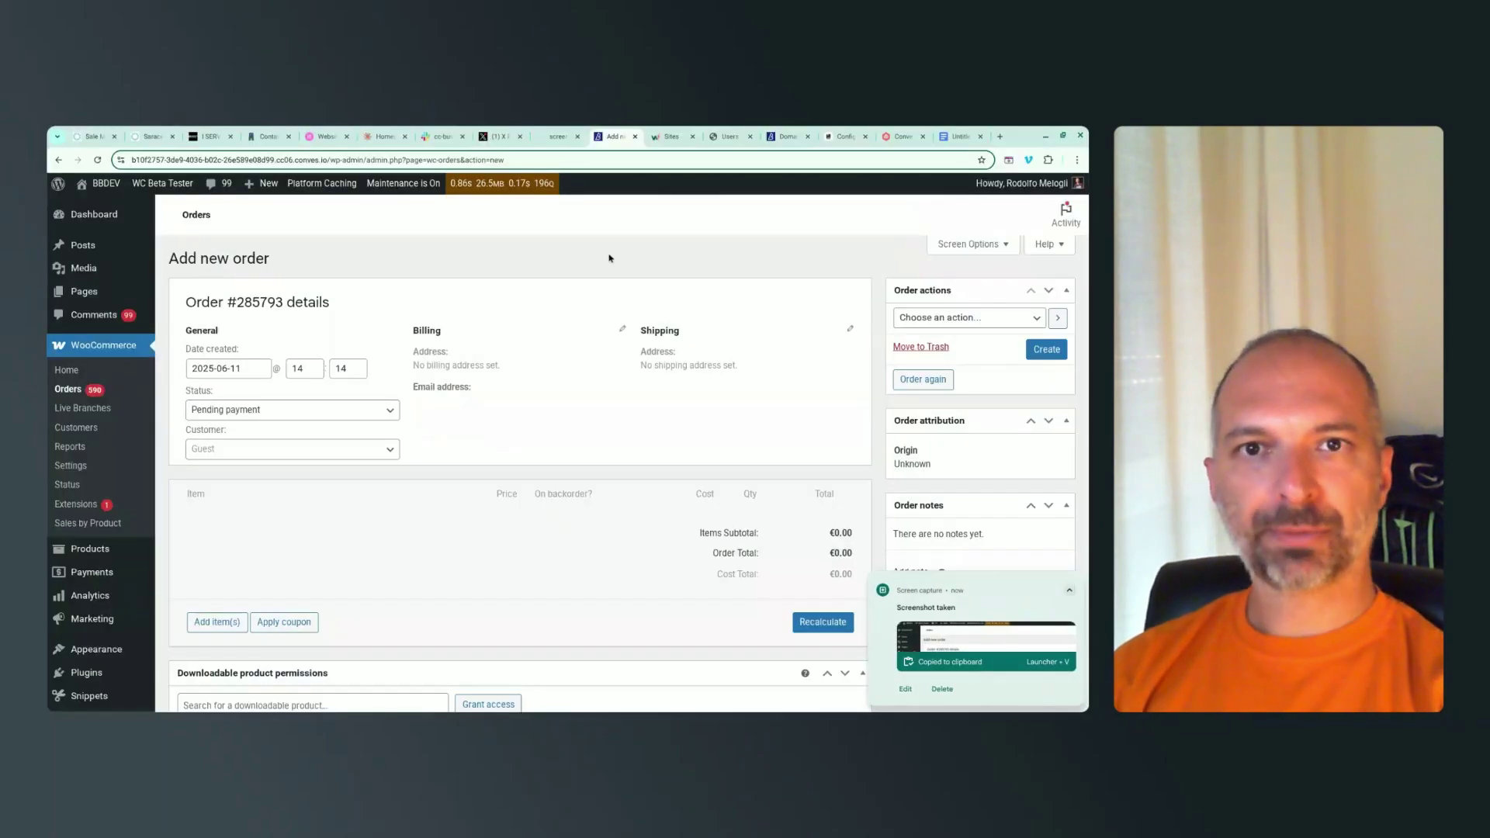
Paste the Add new order screenshot at the end of the Google Docs document.
left_click(960, 137)
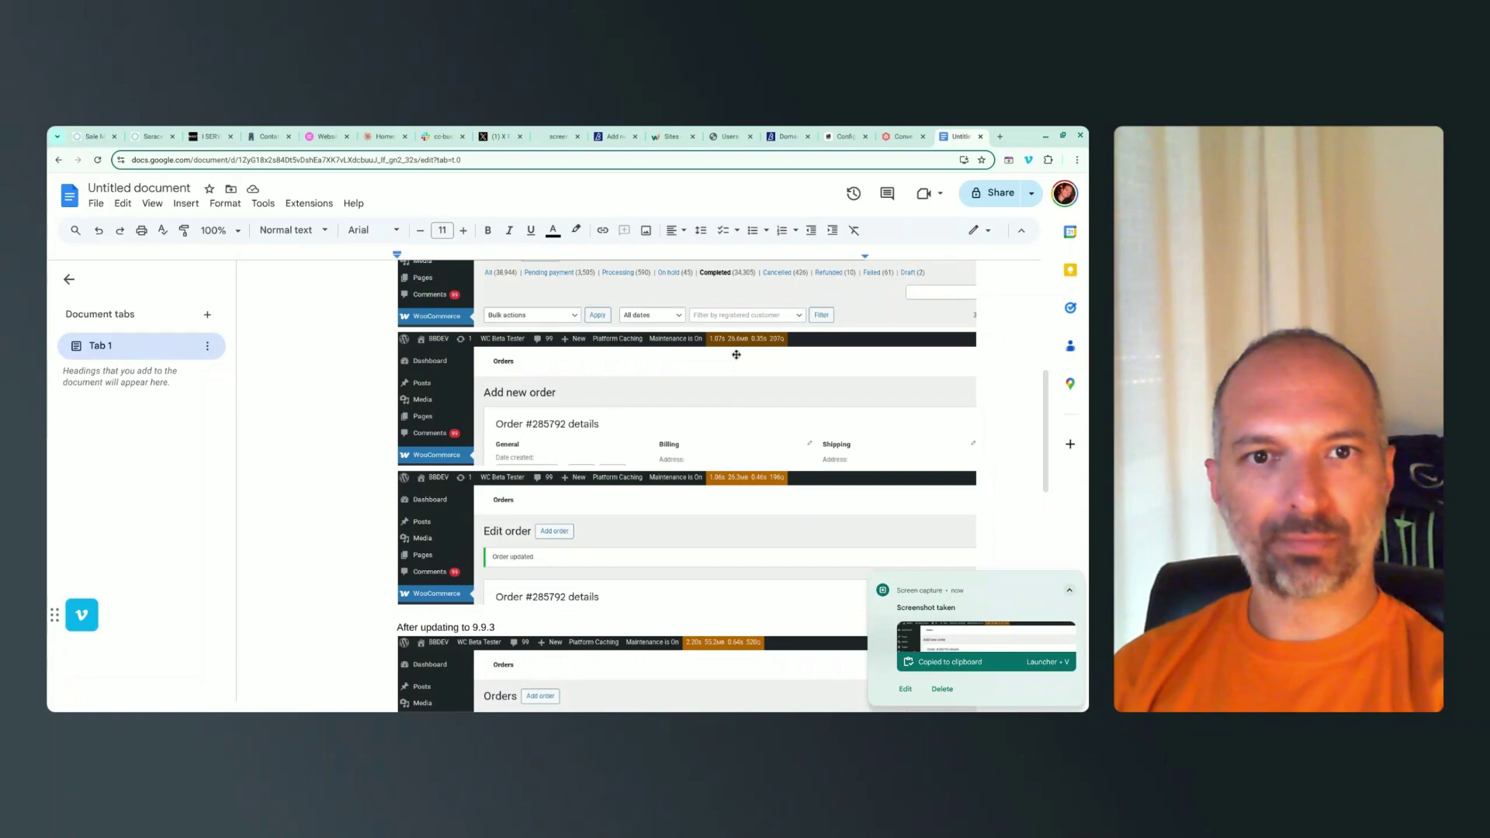
scroll(736, 355, "down", 10)
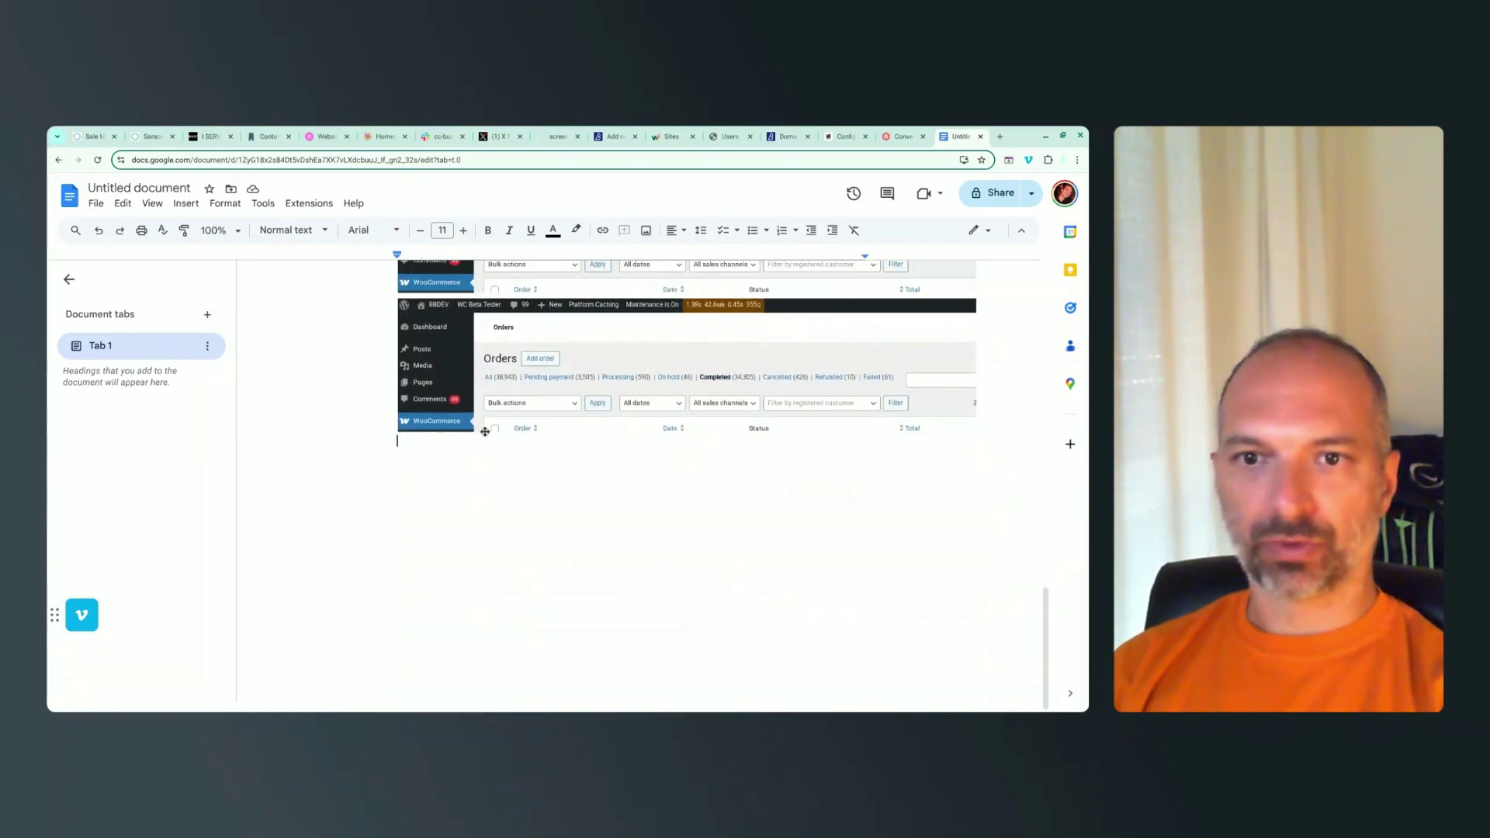
key("ctrl+v")
Return to the new order in the store and set its status to Processing.
left_click(612, 138)
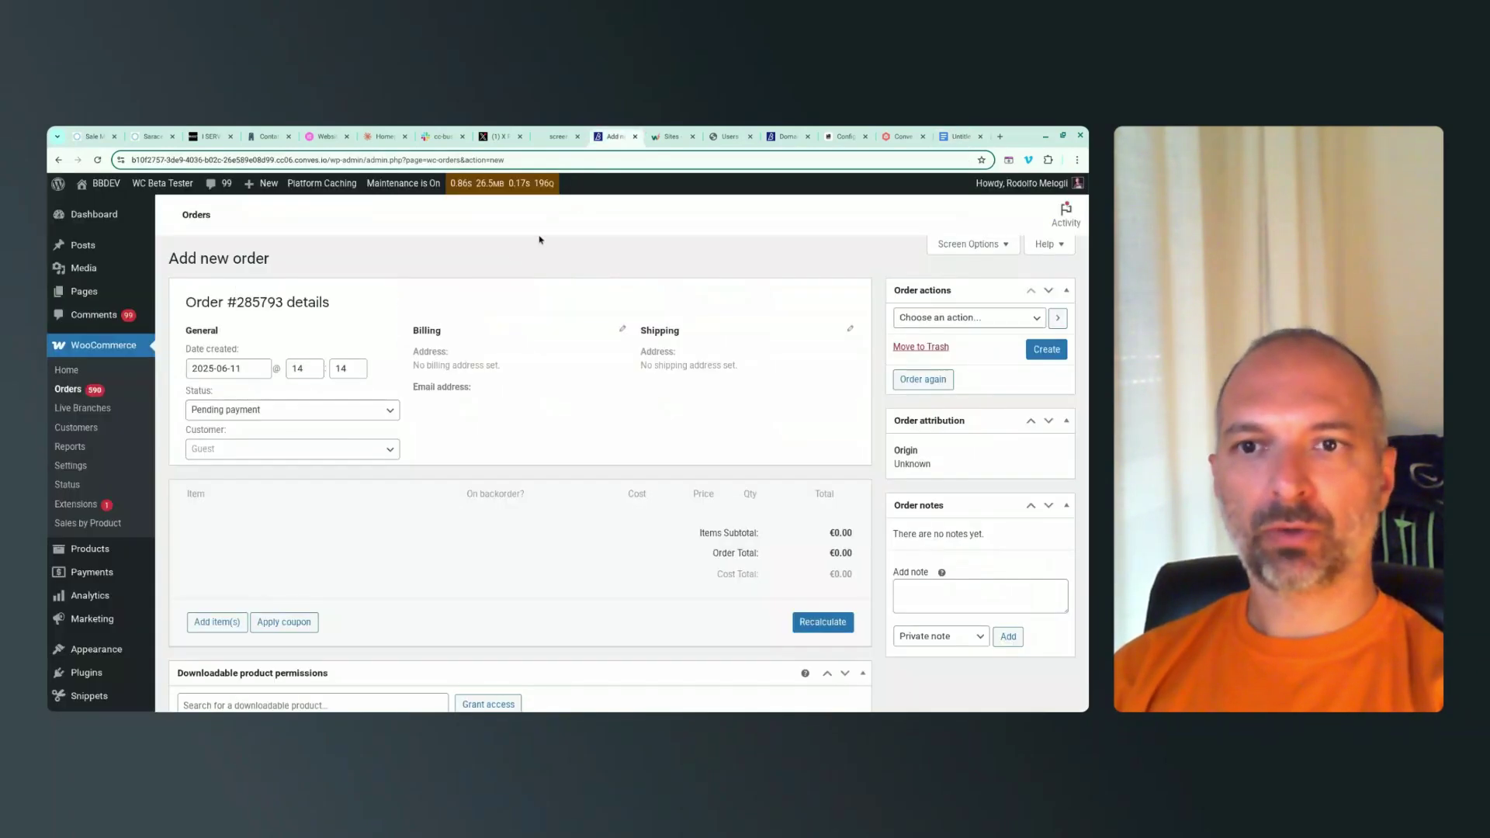
left_click(344, 417)
scroll(293, 468, "down", 2)
scroll(286, 470, "up", 1)
scroll(285, 466, "up", 1)
left_click(275, 458)
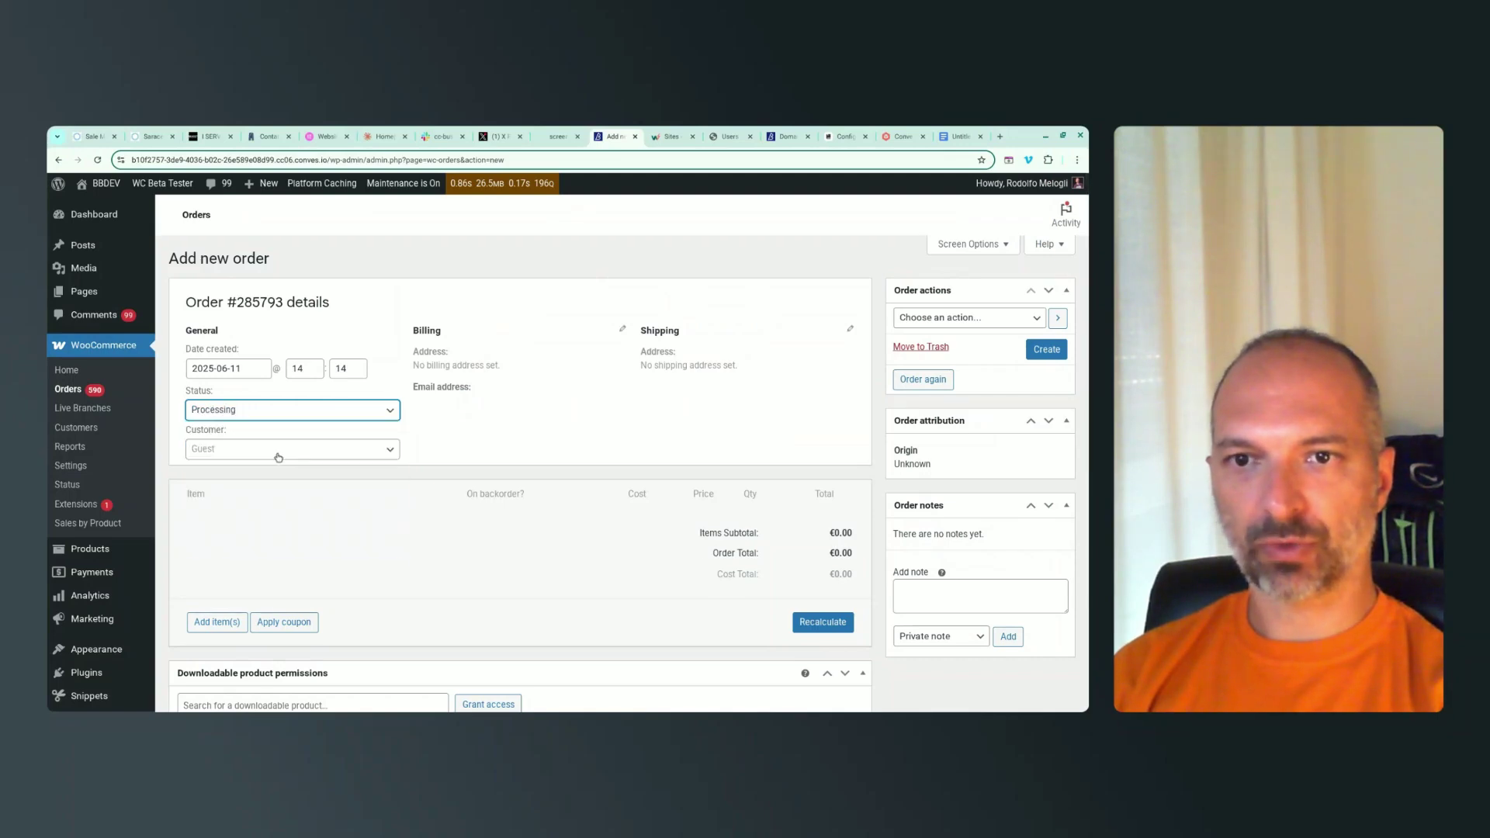
Fill in the new order's billing name, company, address lines, city and postcode with placeholder text.
left_click(622, 328)
left_click(421, 382)
type("jgjhfg\tjgf\tjfg\tjhf\tjf\tjfg\tj\tfjfjfg")
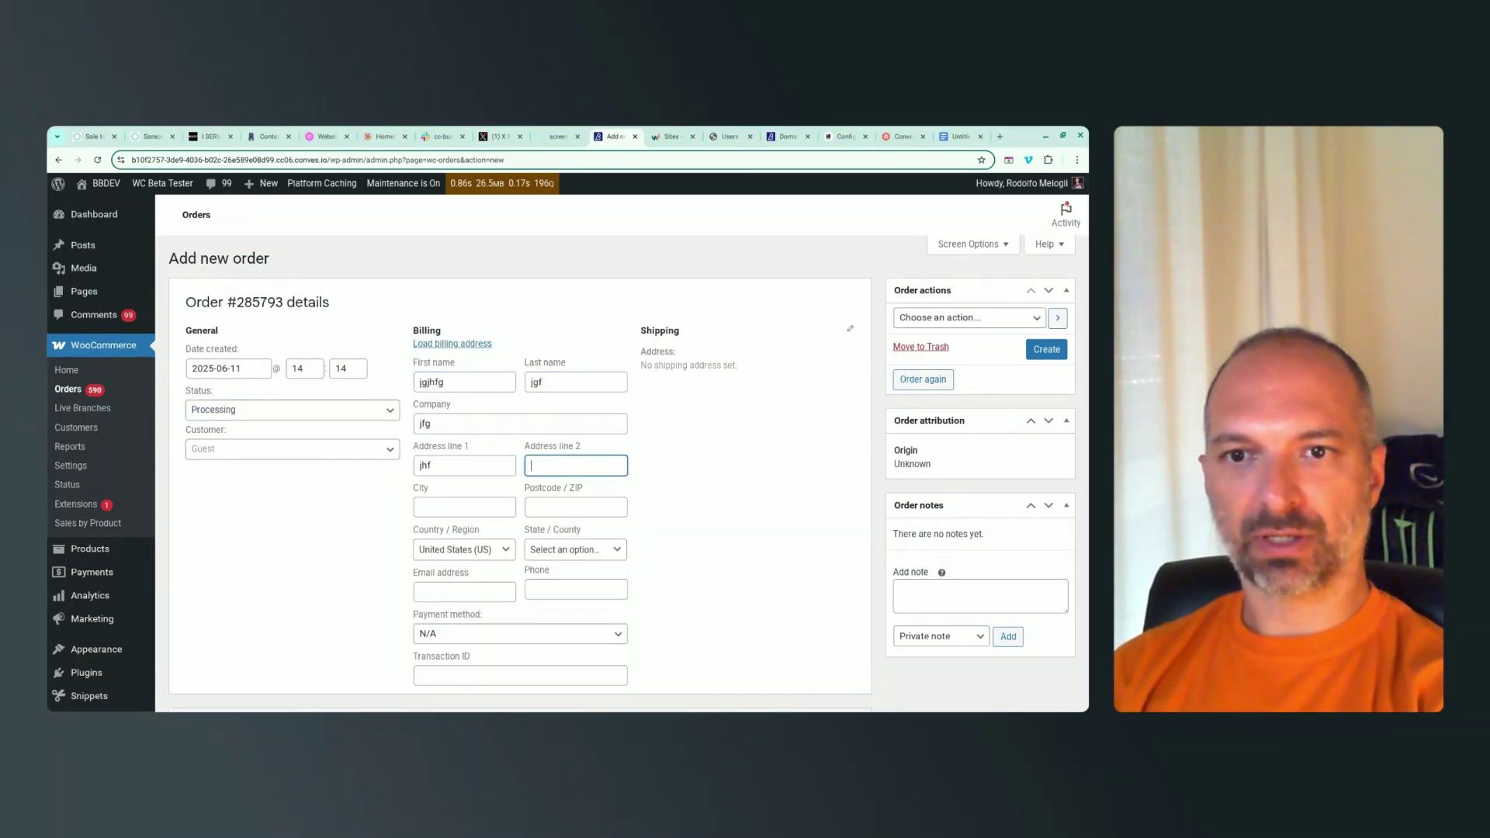
left_click(765, 441)
Add the product "Accusantium dicta optio libero maxime tempore" to the order with a quantity of 2.
scroll(543, 465, "down", 5)
left_click(208, 474)
left_click(566, 471)
left_click(466, 454)
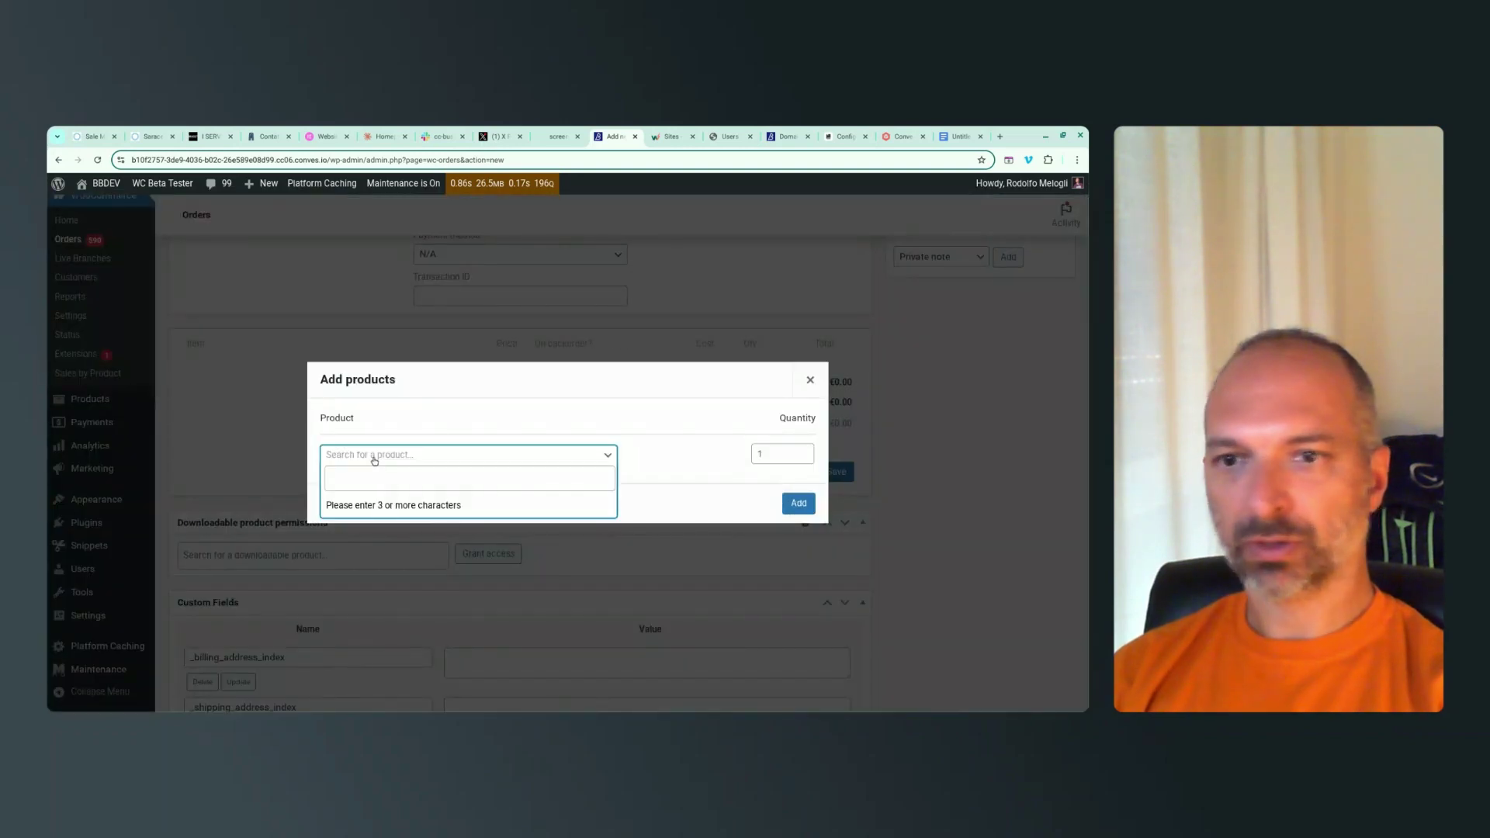
type("and")
key("Return")
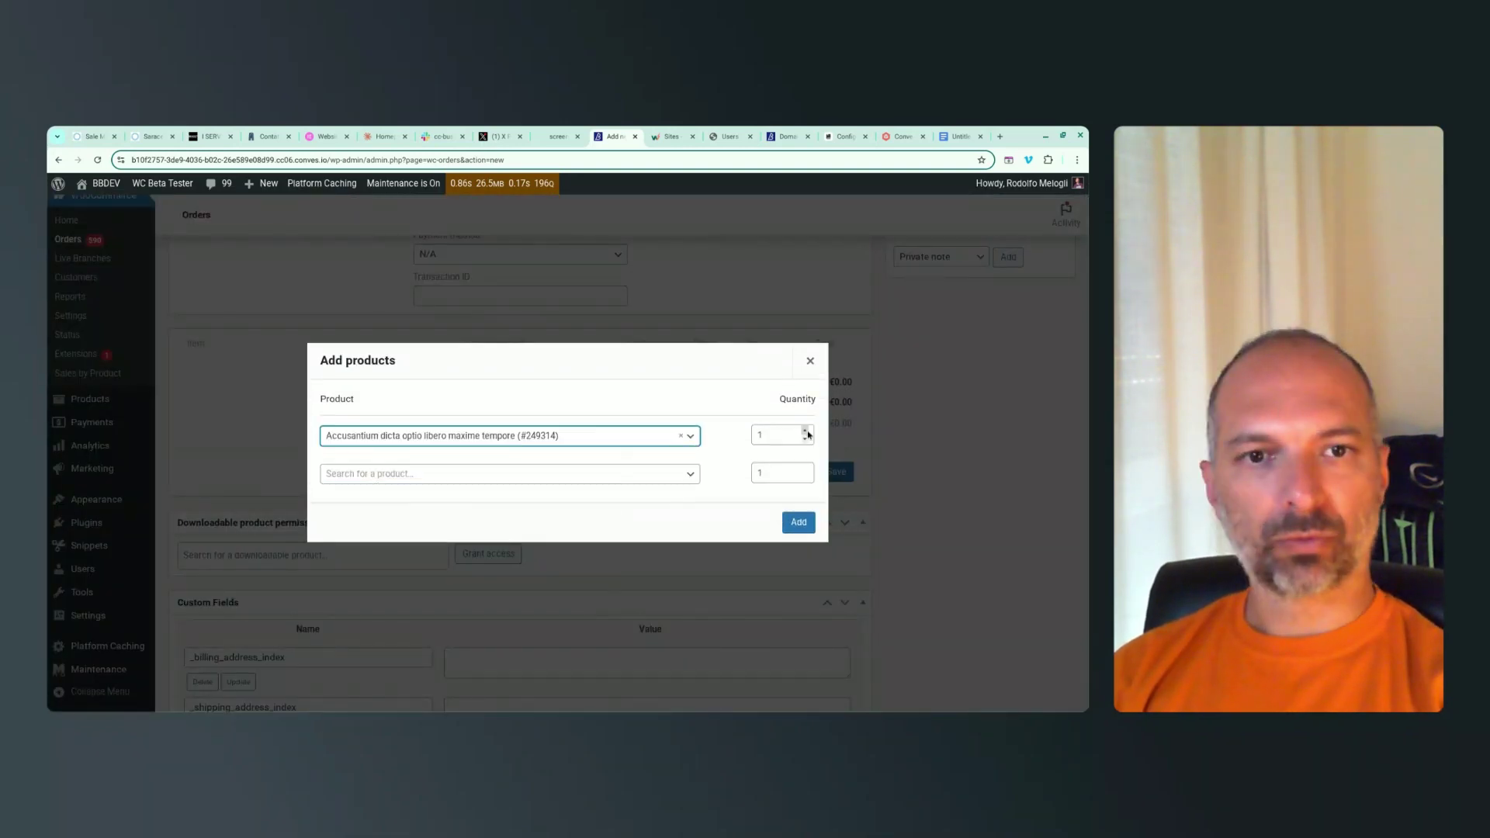
type("2")
left_click(798, 522)
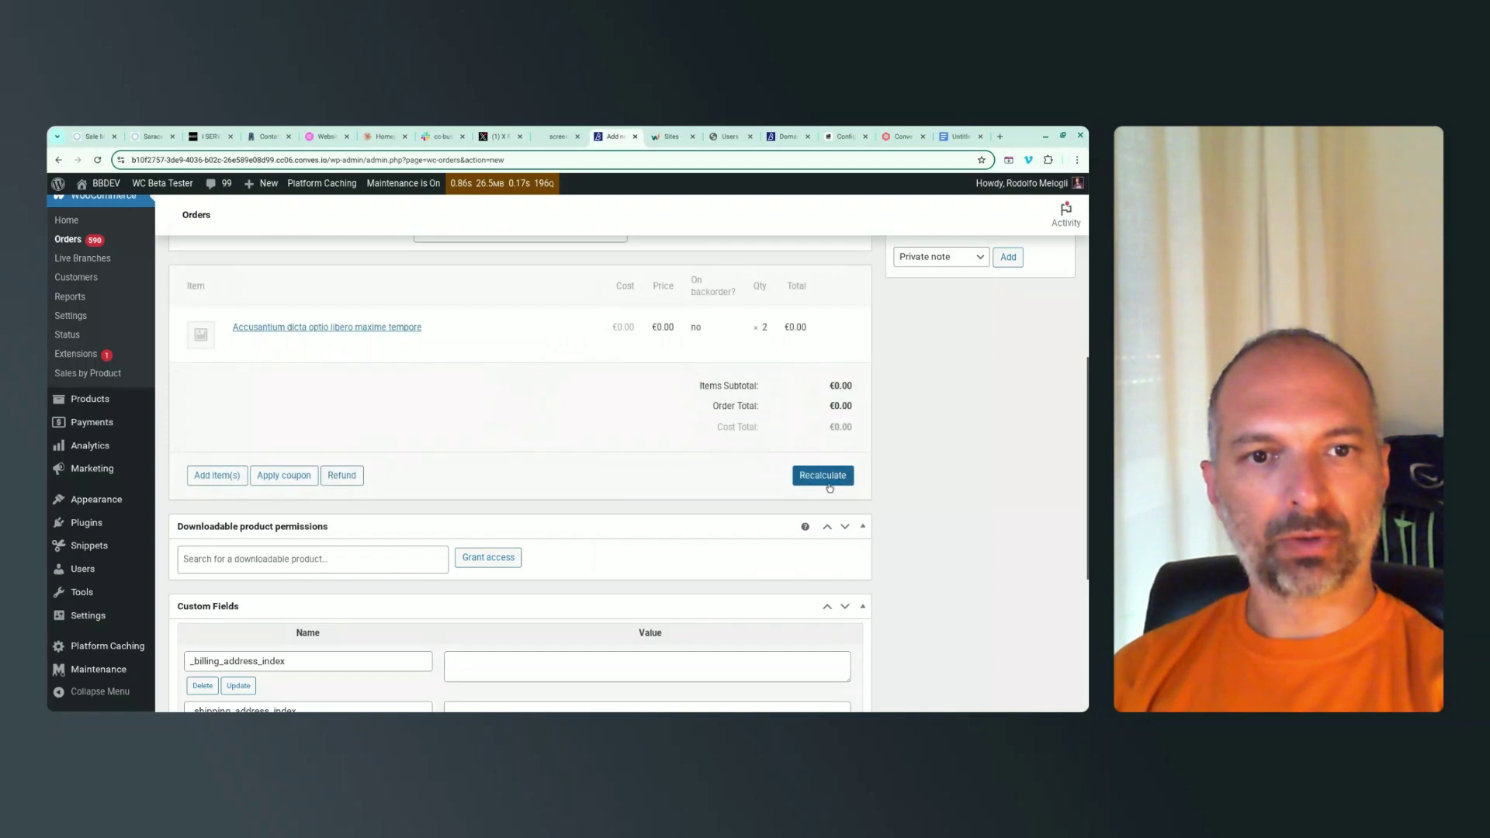
Recalculate the order totals and create the order, declining the browser's offer to save the address.
left_click(826, 477)
scroll(908, 463, "down", 2)
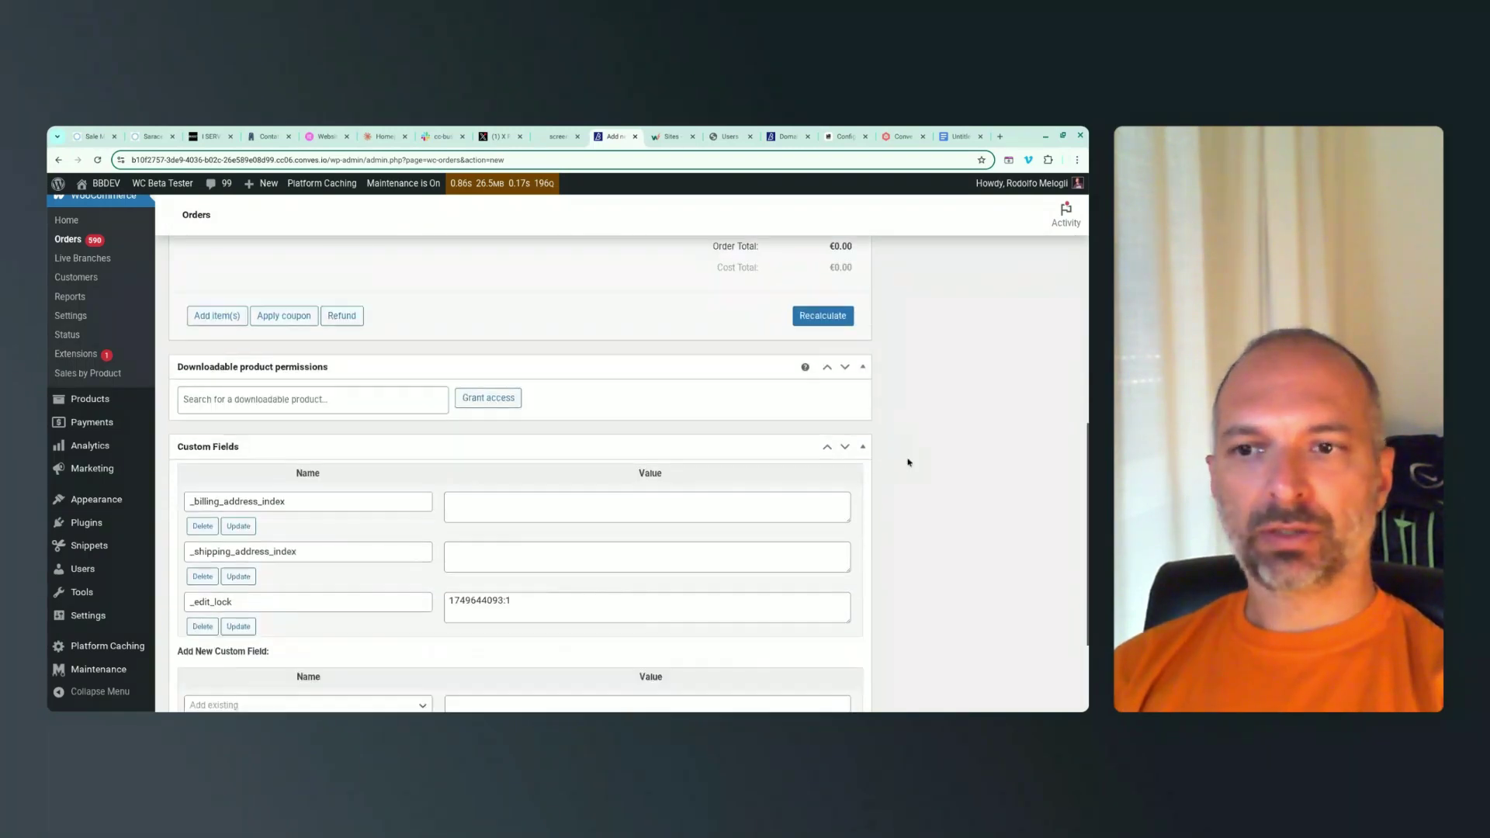
scroll(854, 466, "up", 10)
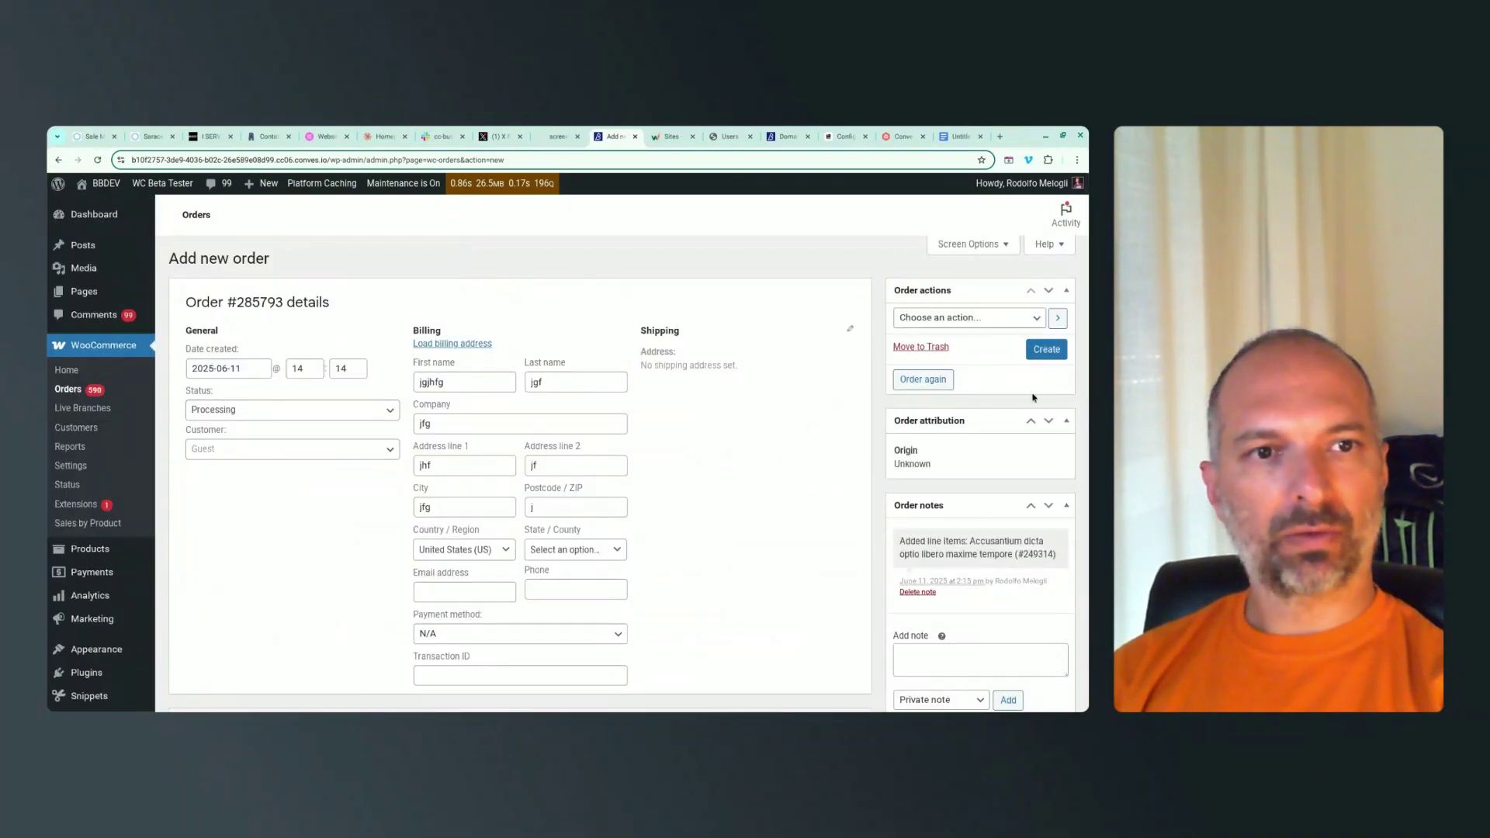
left_click(1046, 350)
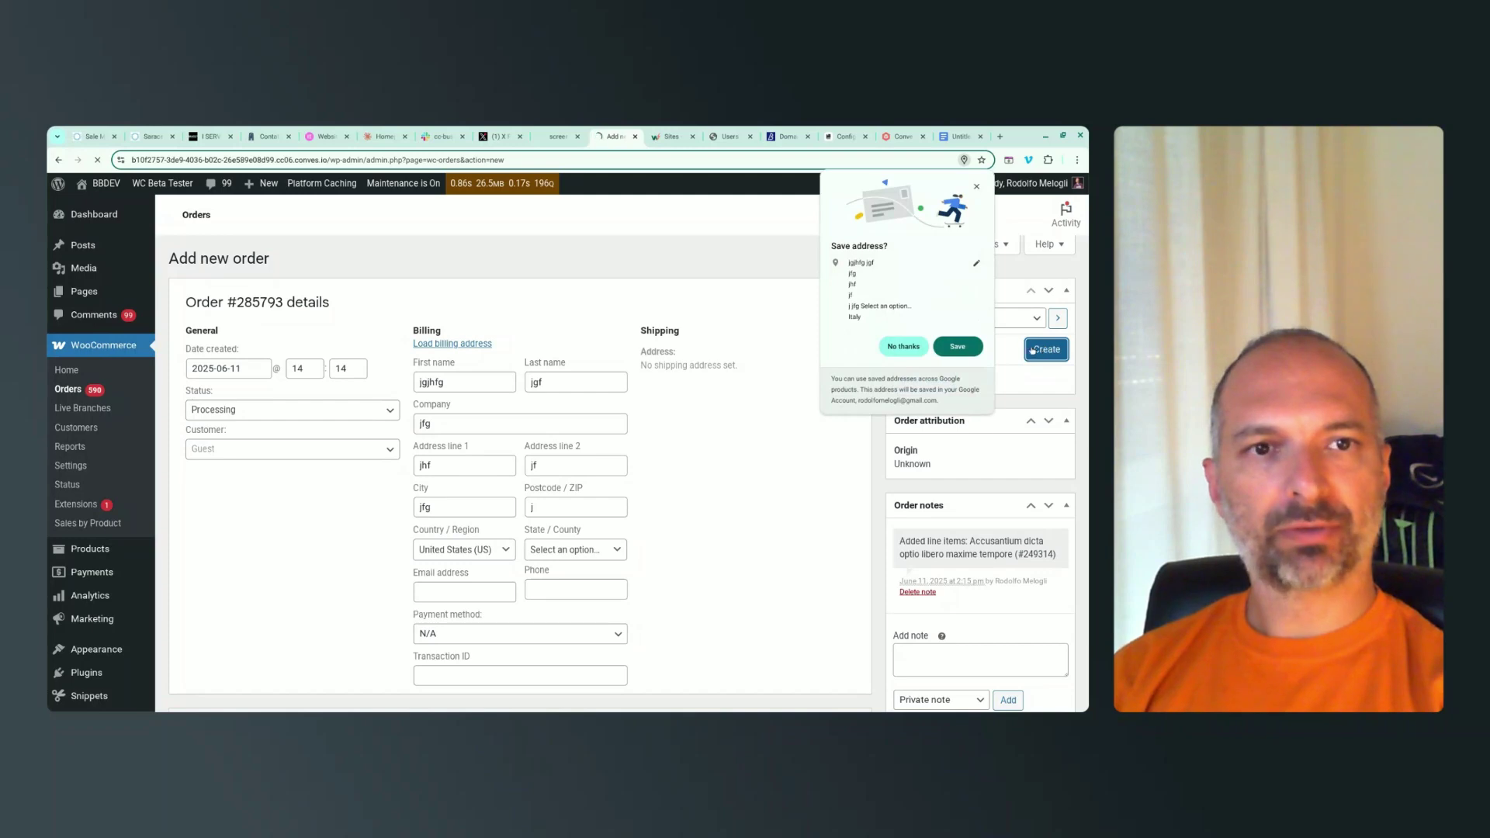
left_click(893, 348)
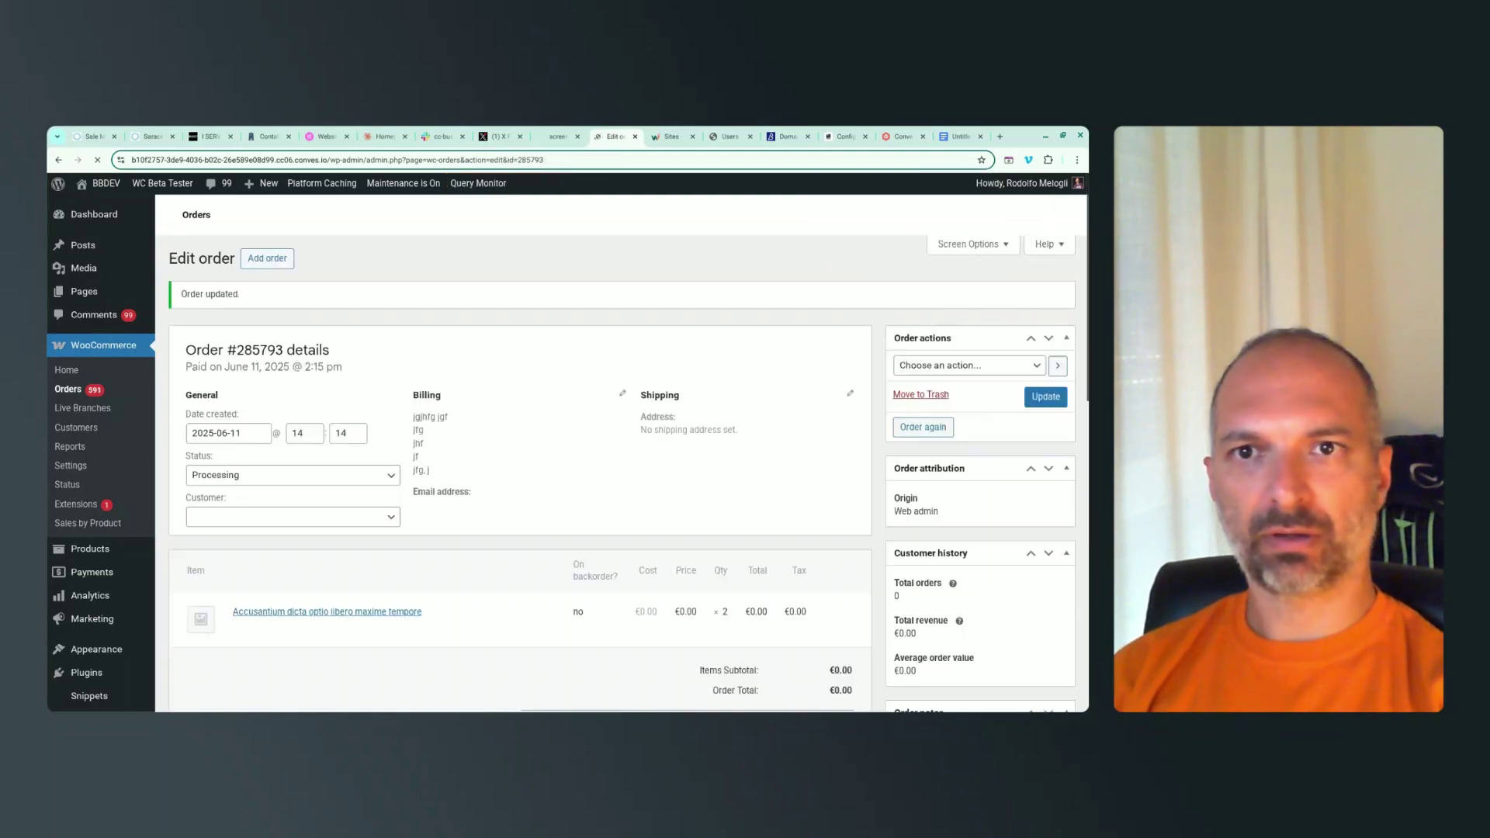
Capture the upper part of the created order's edit page and paste it at the end of the Google Docs document.
key("ctrl+shift+F5")
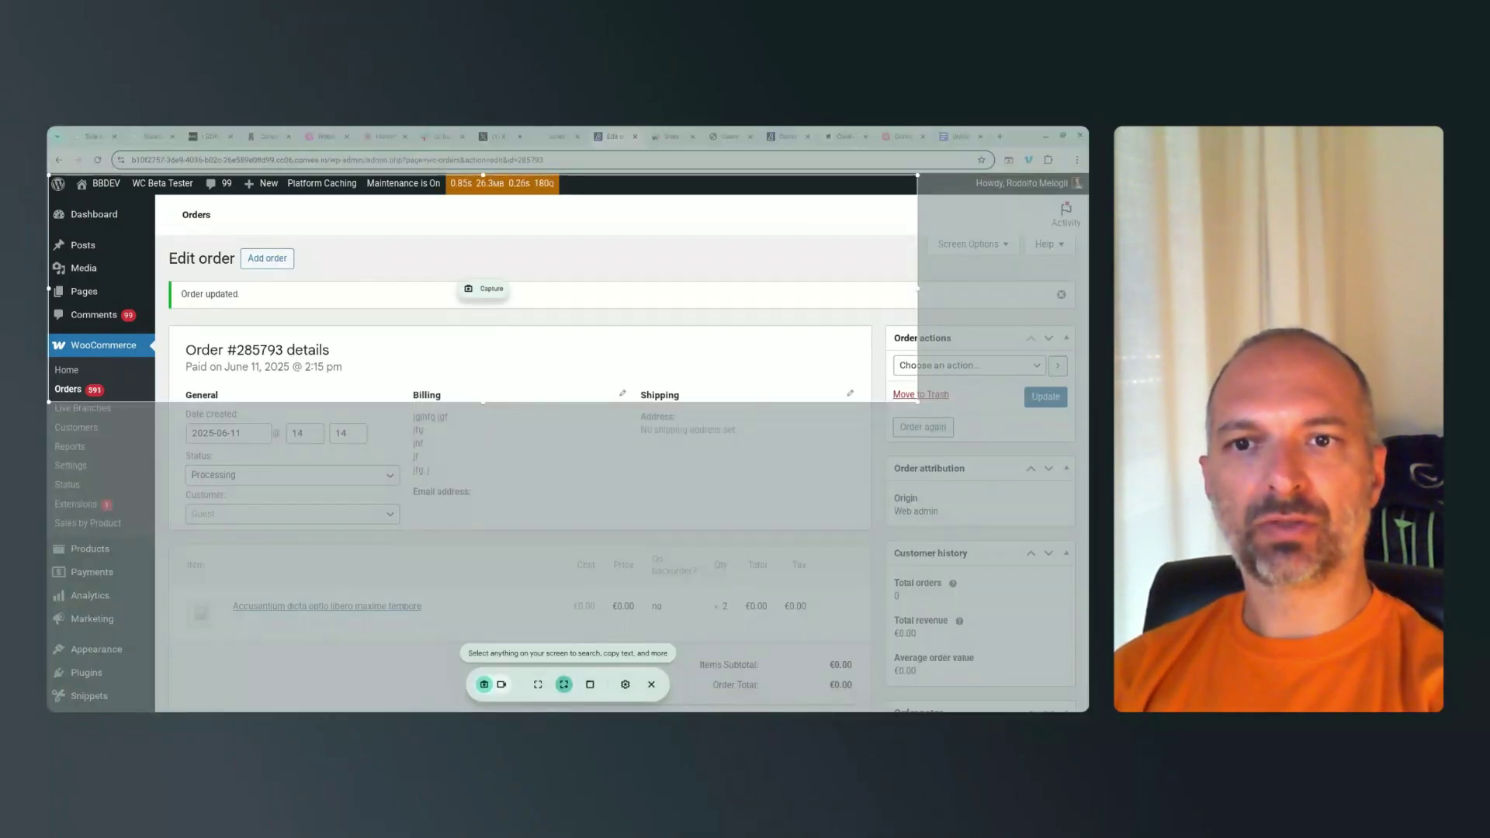
key("Return")
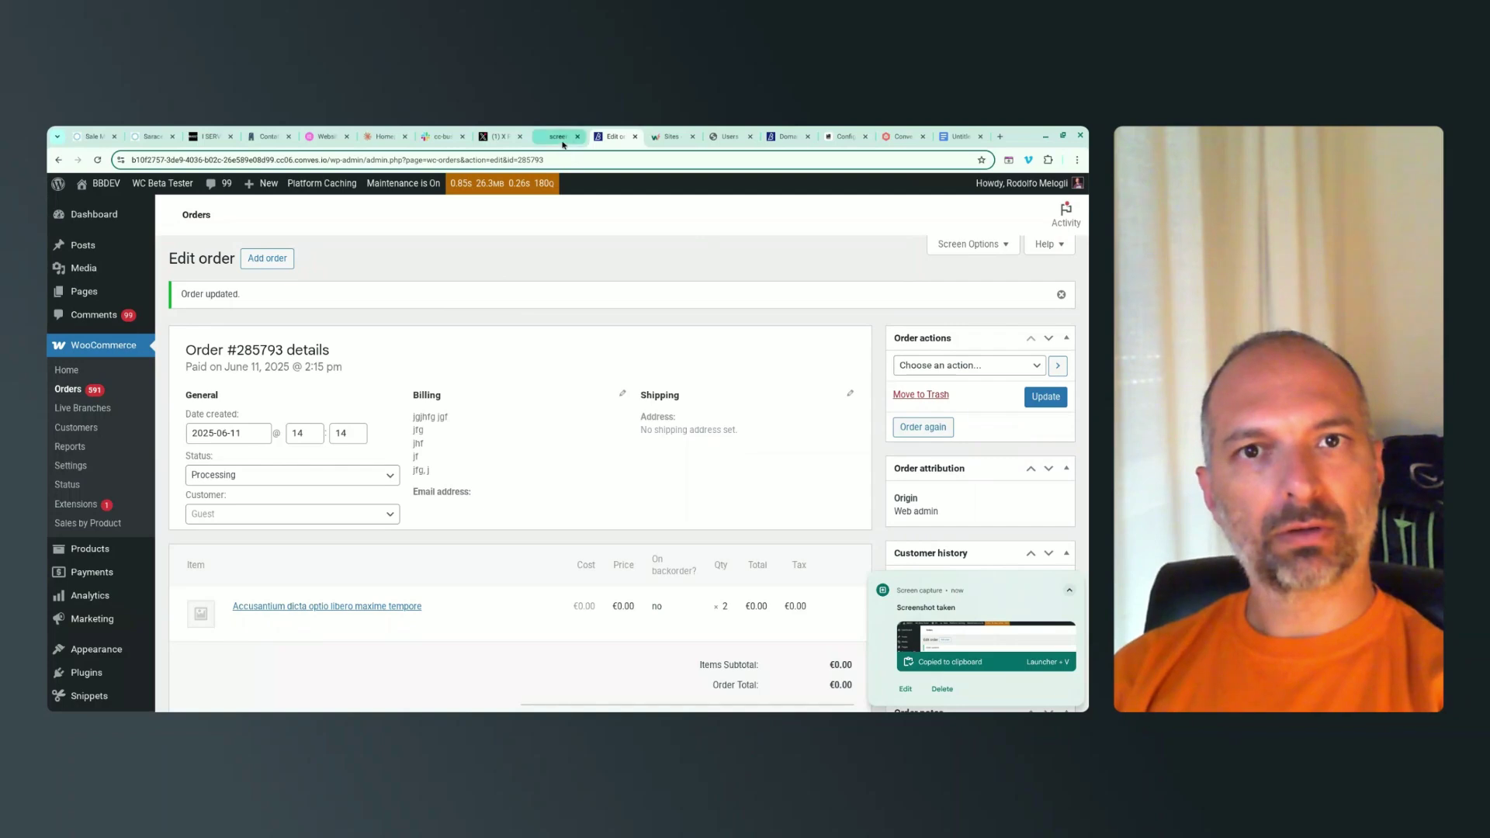
left_click(953, 144)
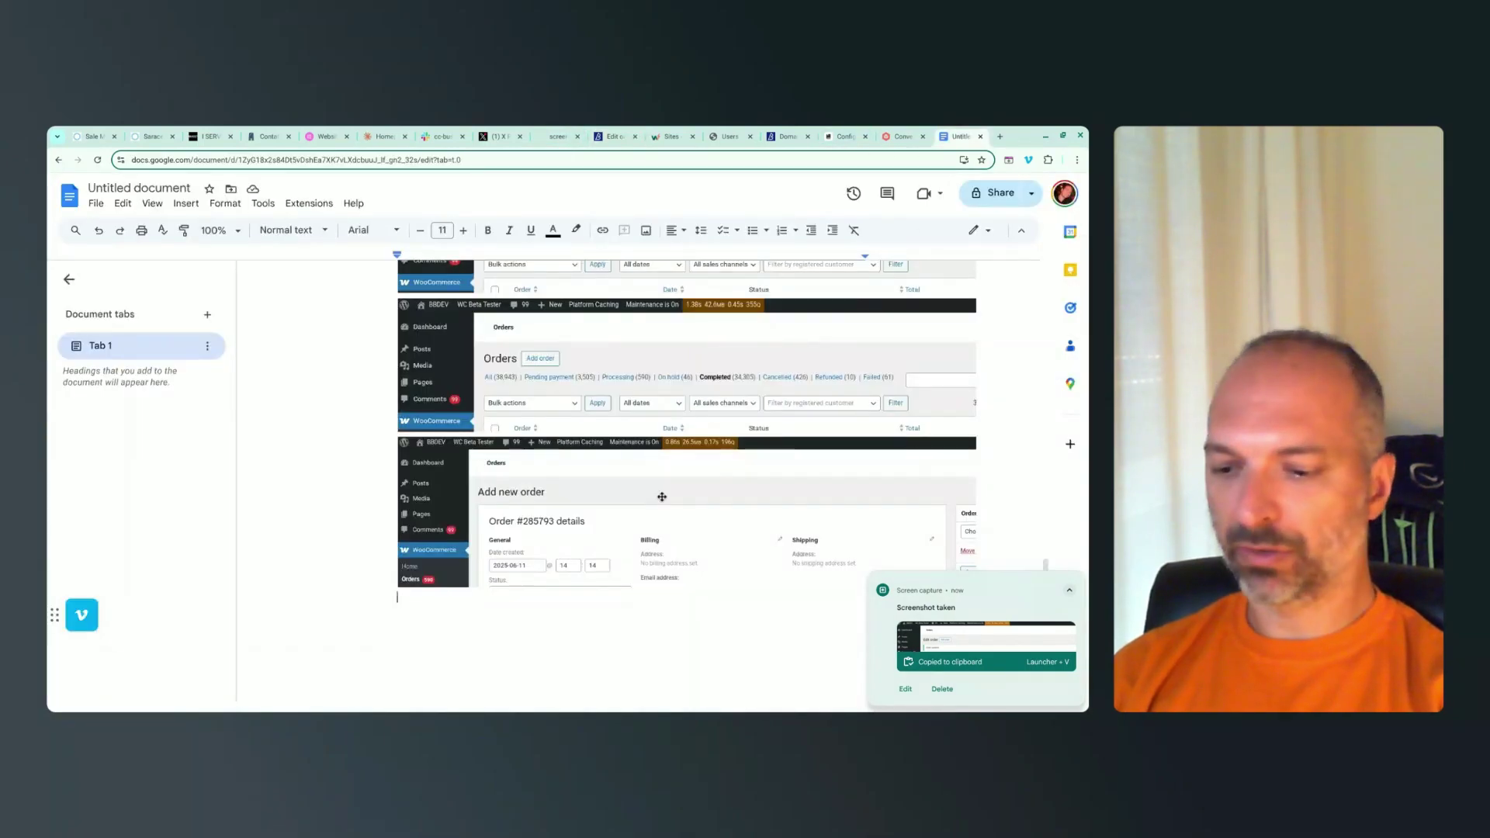
key("ctrl+v")
Compare the Query Monitor figures in the pre-update screenshots with those taken after updating to 9.9.3.
scroll(662, 532, "up", 10)
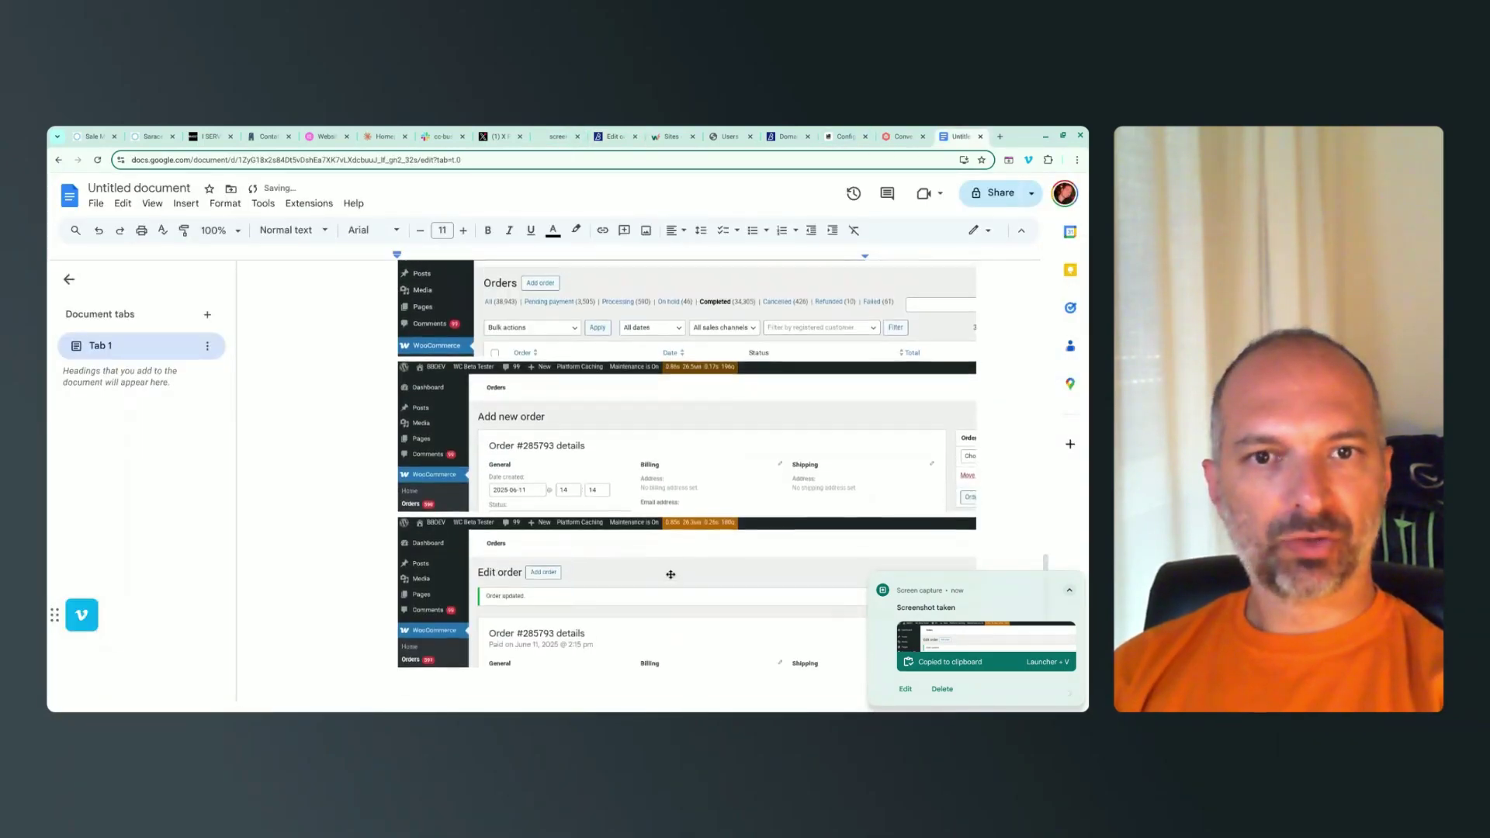
scroll(670, 574, "up", 4)
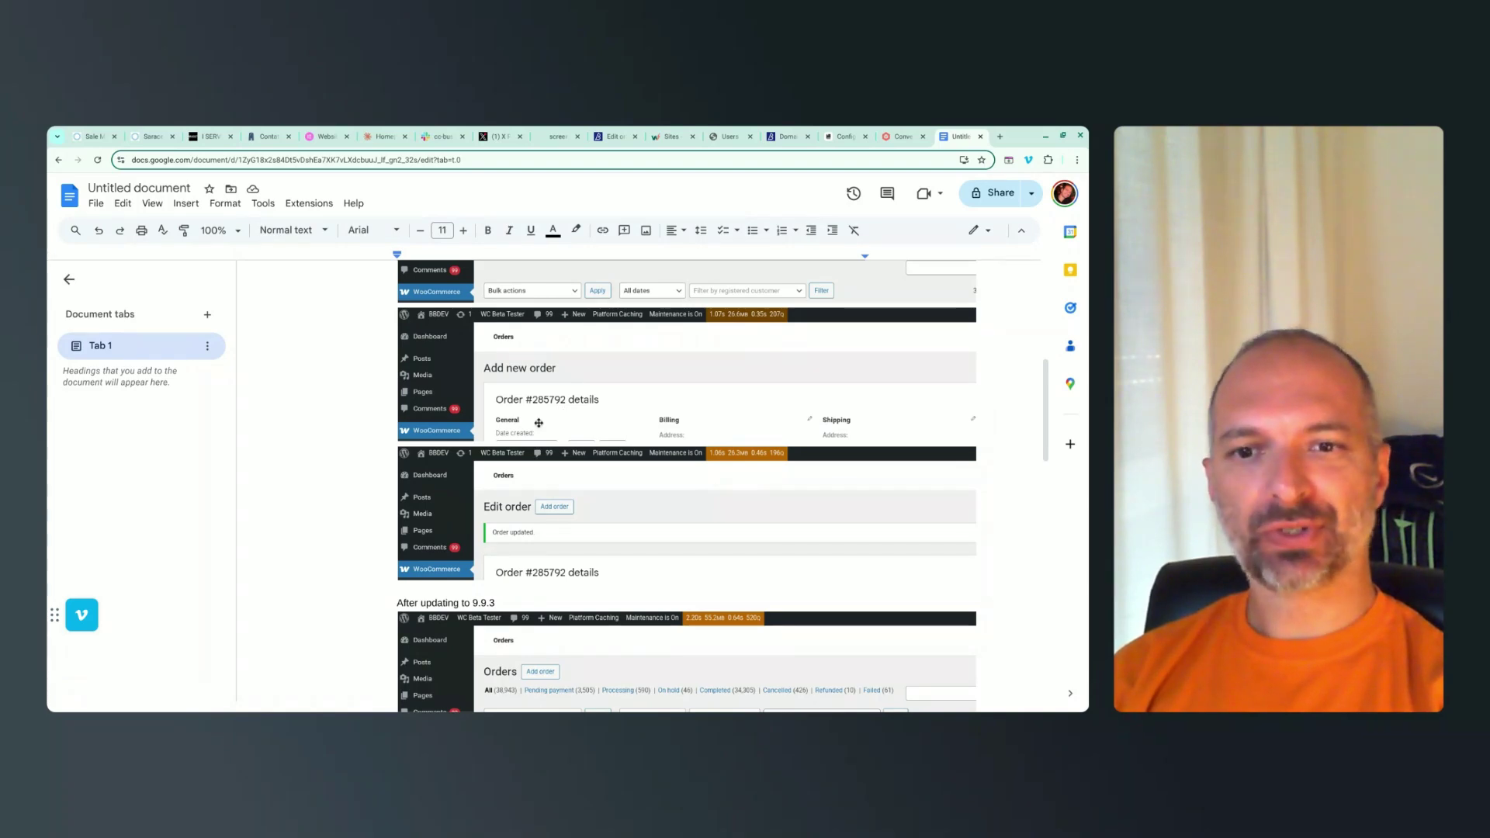
scroll(539, 423, "up", 5)
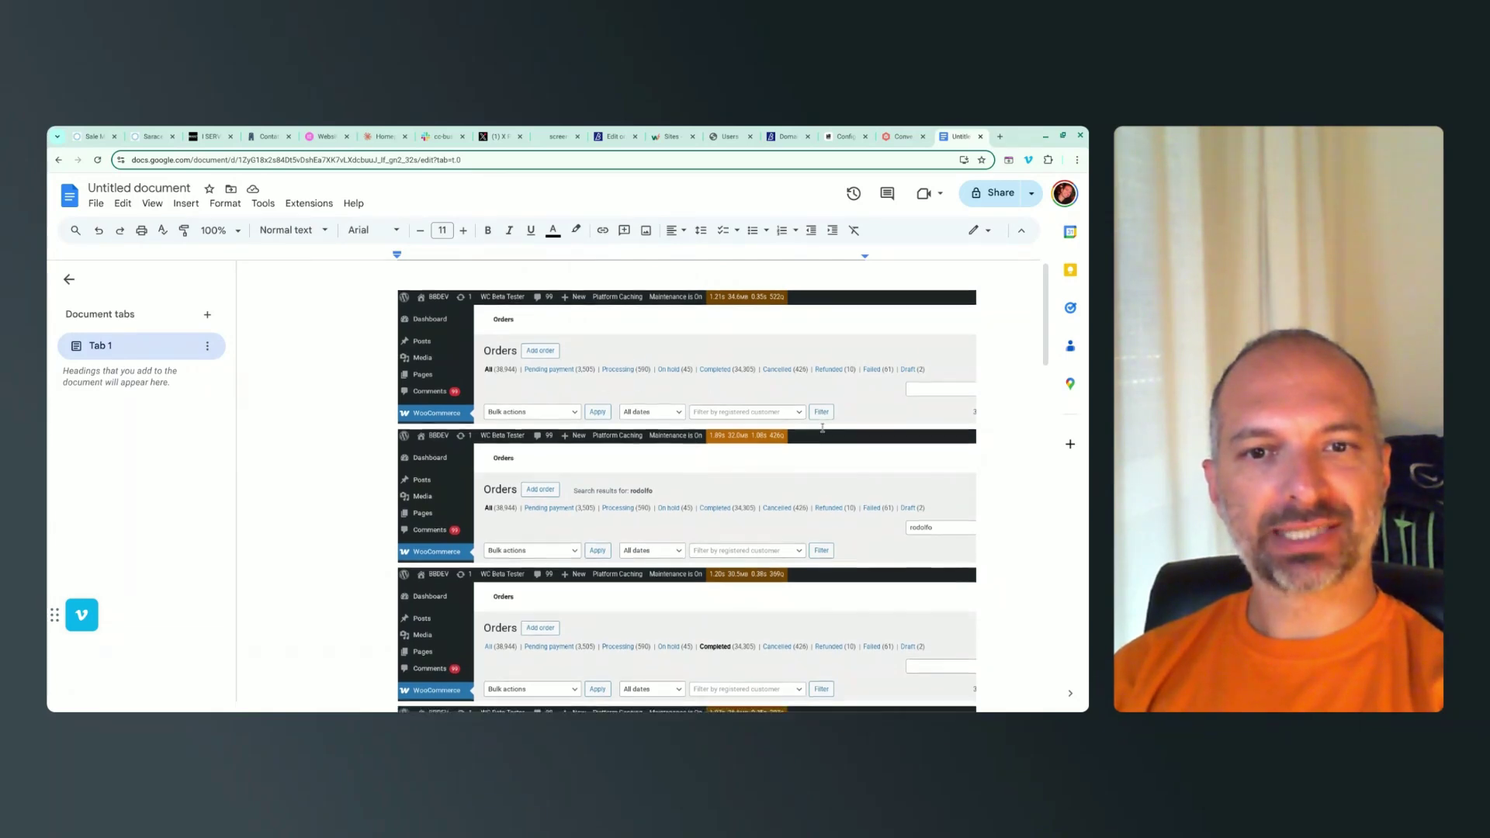
scroll(539, 429, "down", 3)
scroll(539, 430, "down", 1)
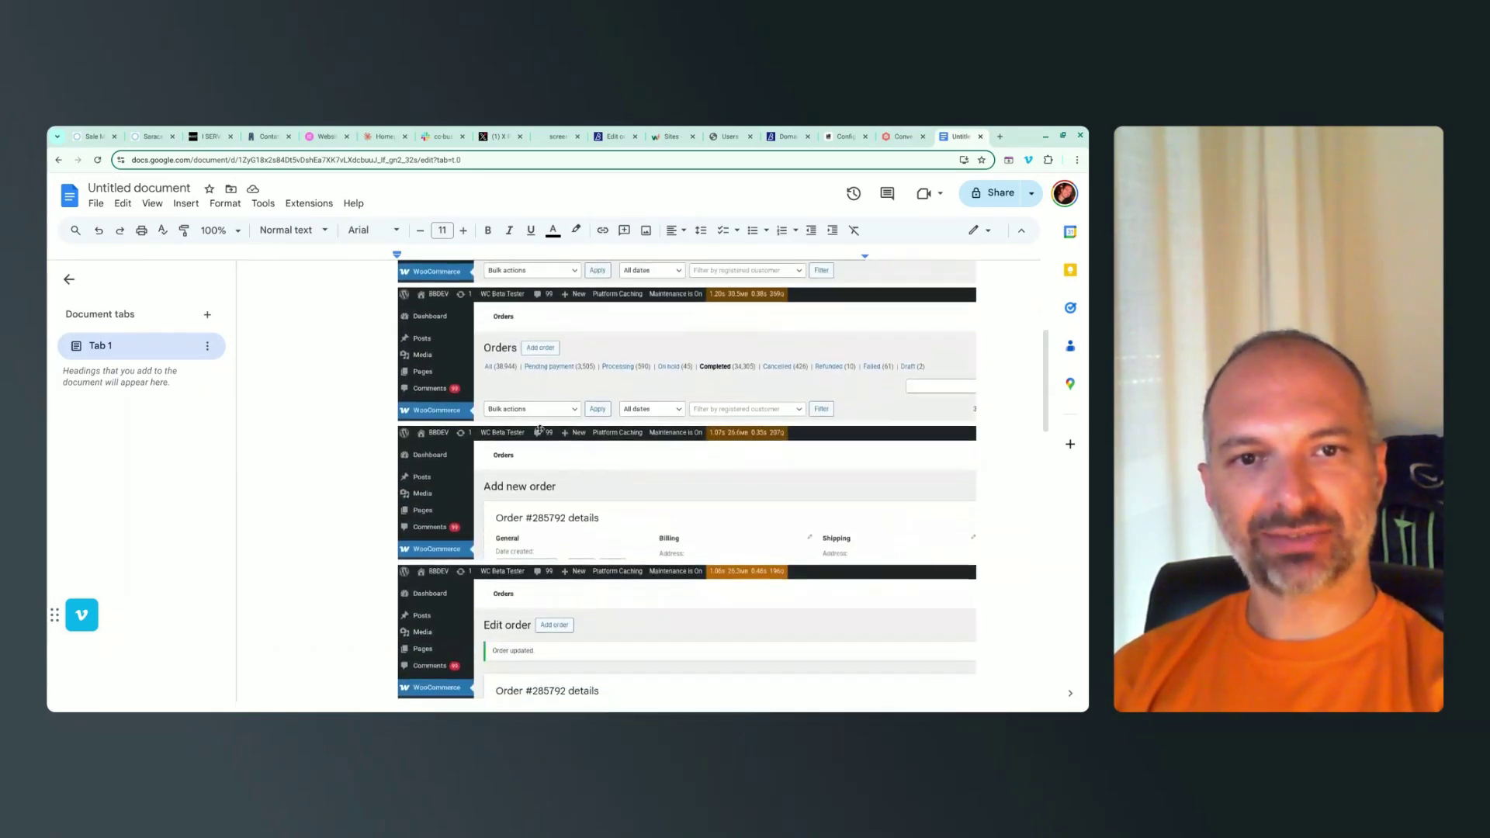
scroll(662, 366, "down", 8)
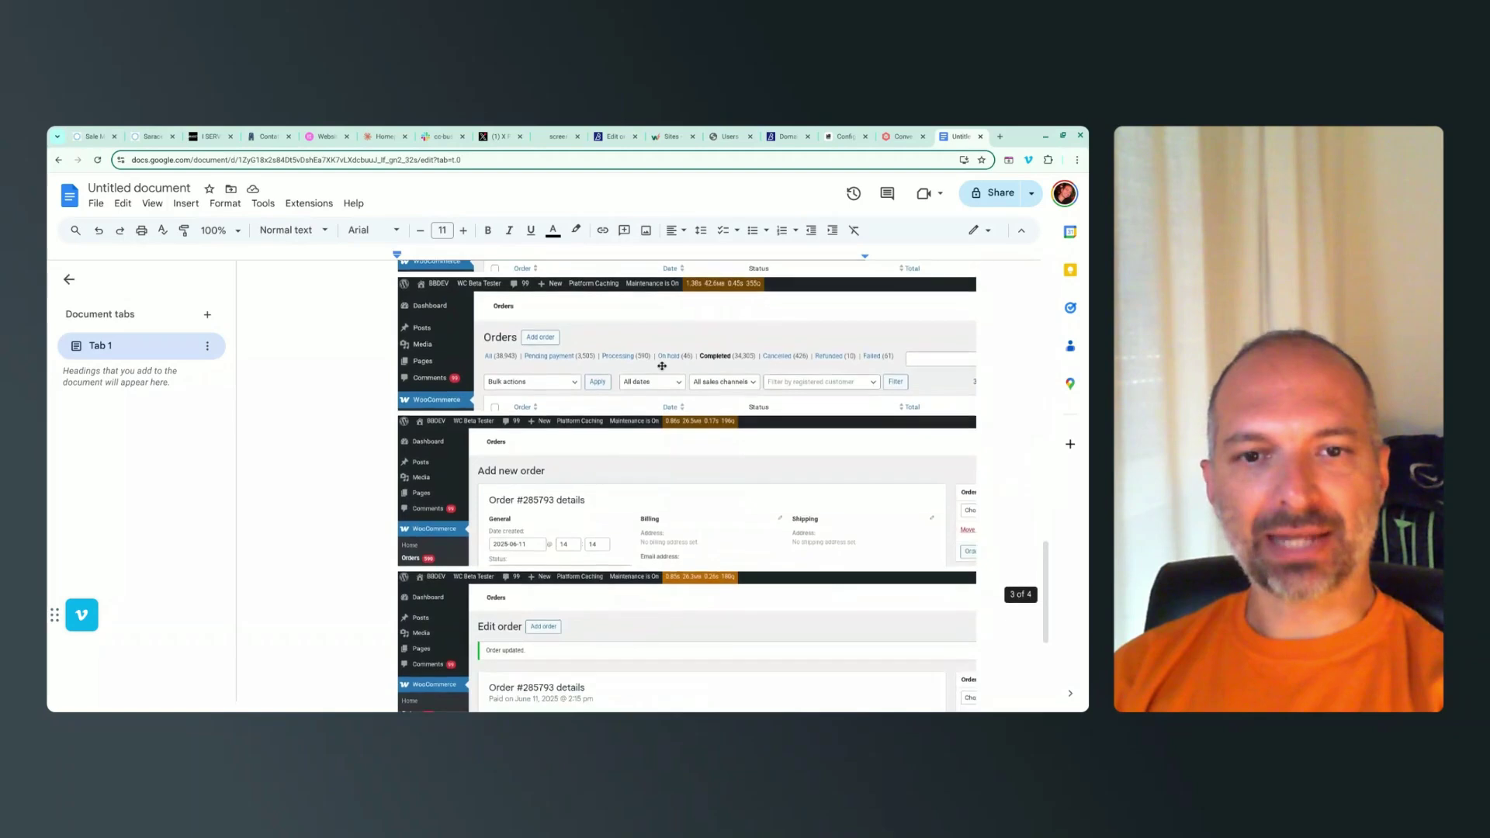
Add the line "– New website on 9.7.1 with no orders no products no users" at the end of the document.
key("Return")
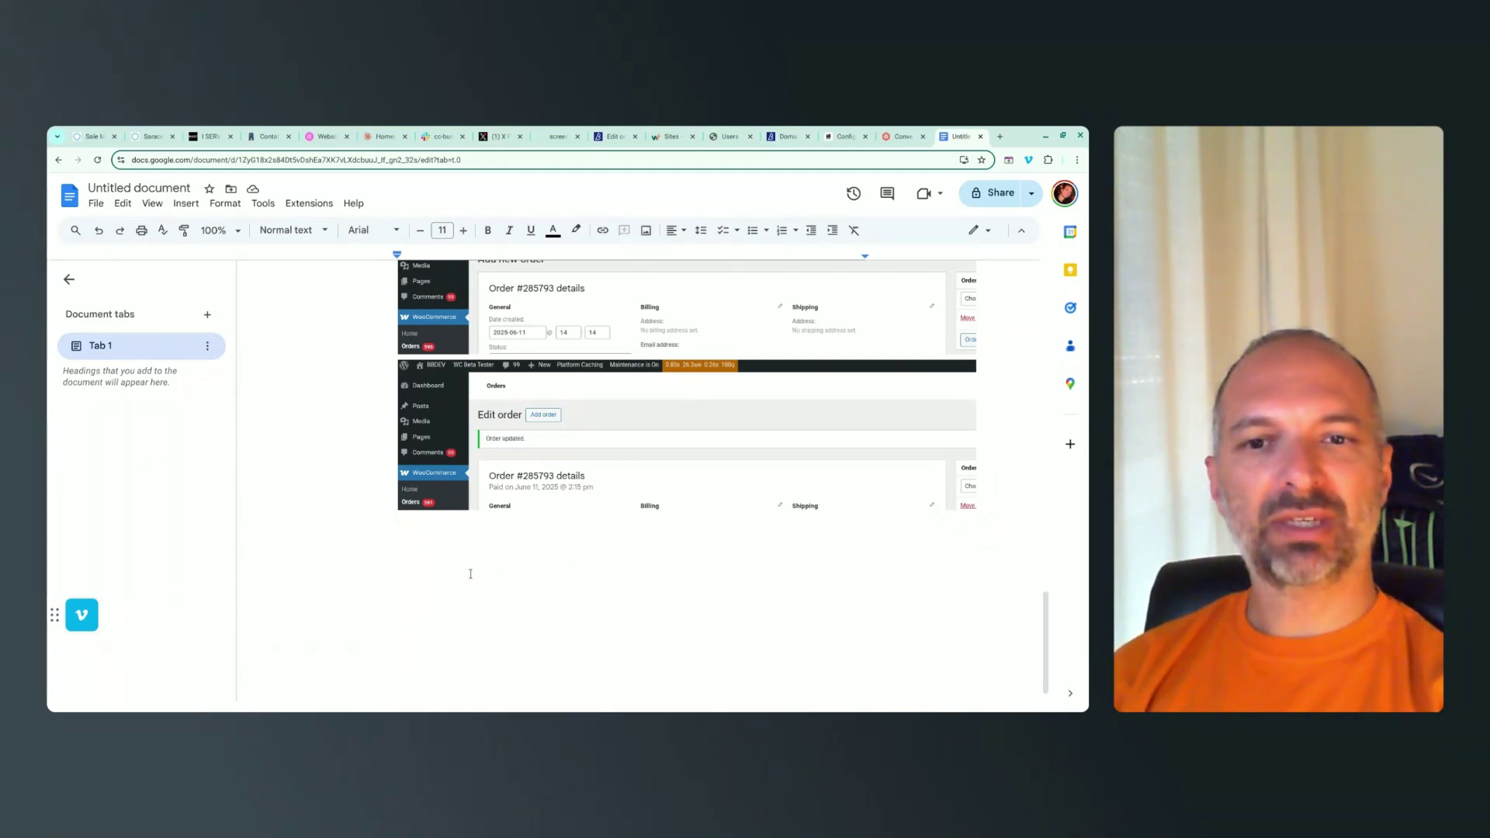
scroll(495, 431, "up", 15)
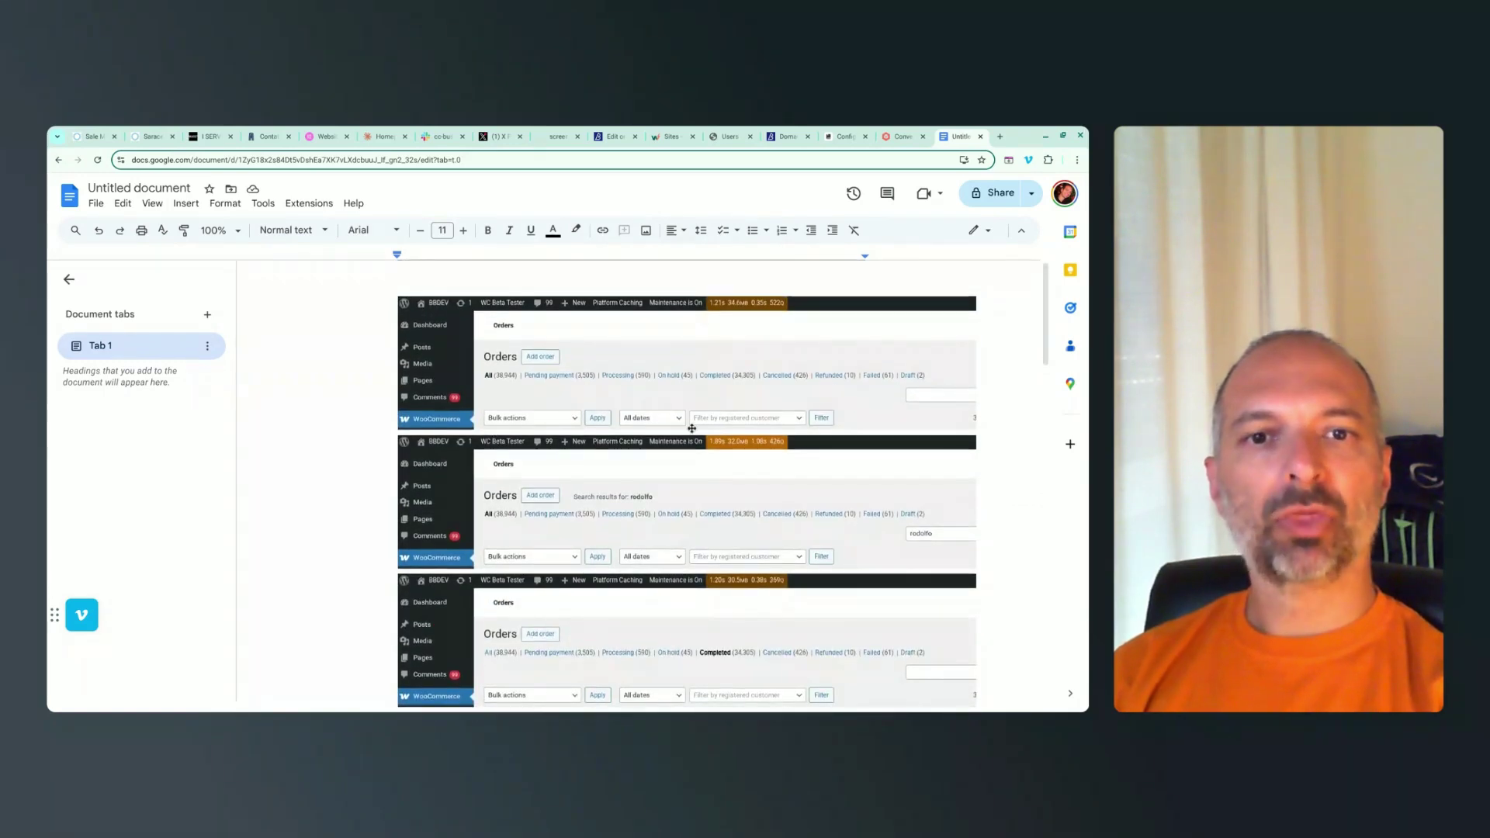
scroll(693, 428, "down", 5)
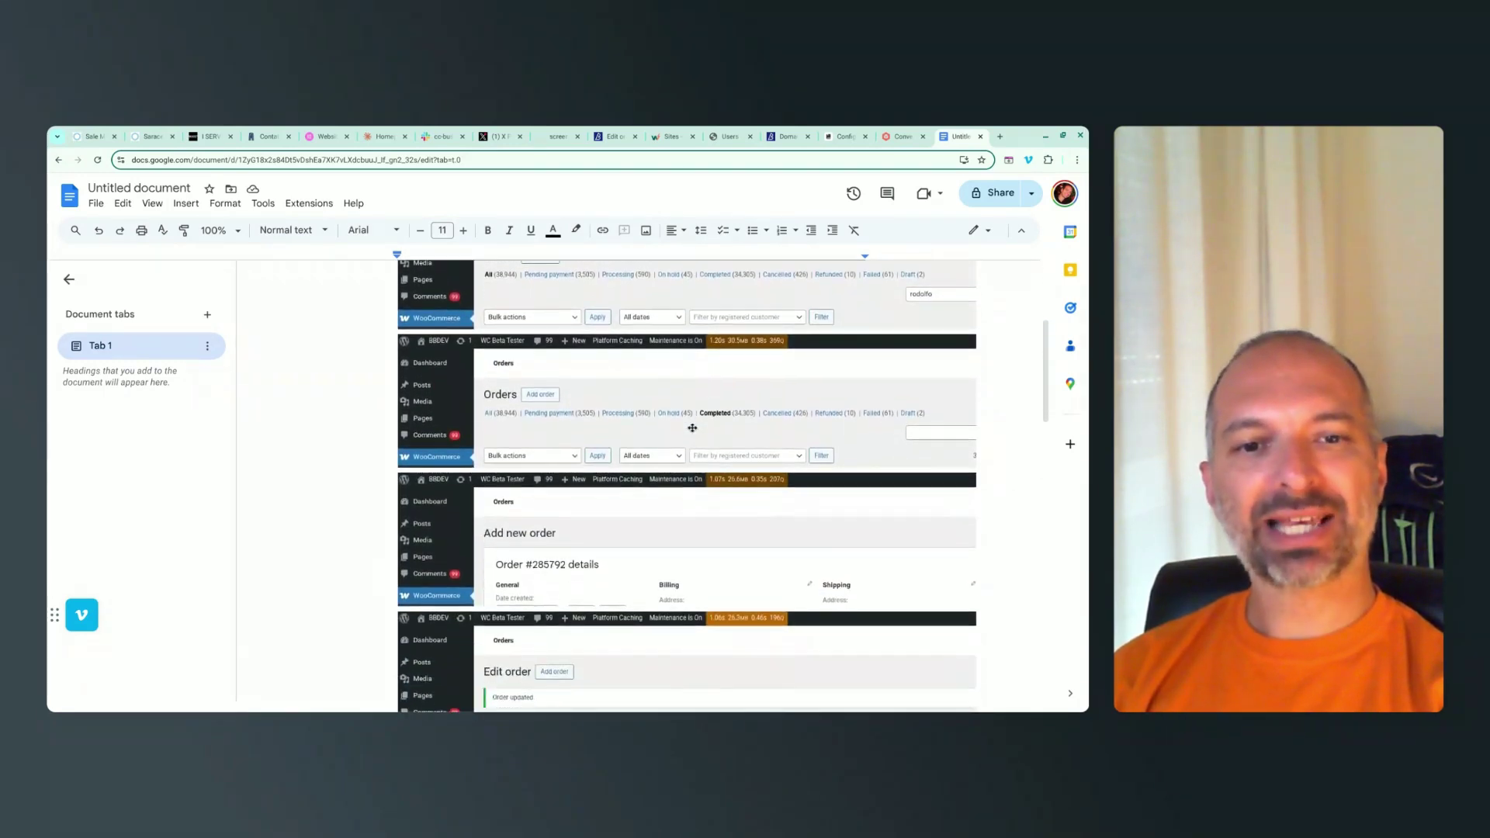
scroll(692, 428, "down", 5)
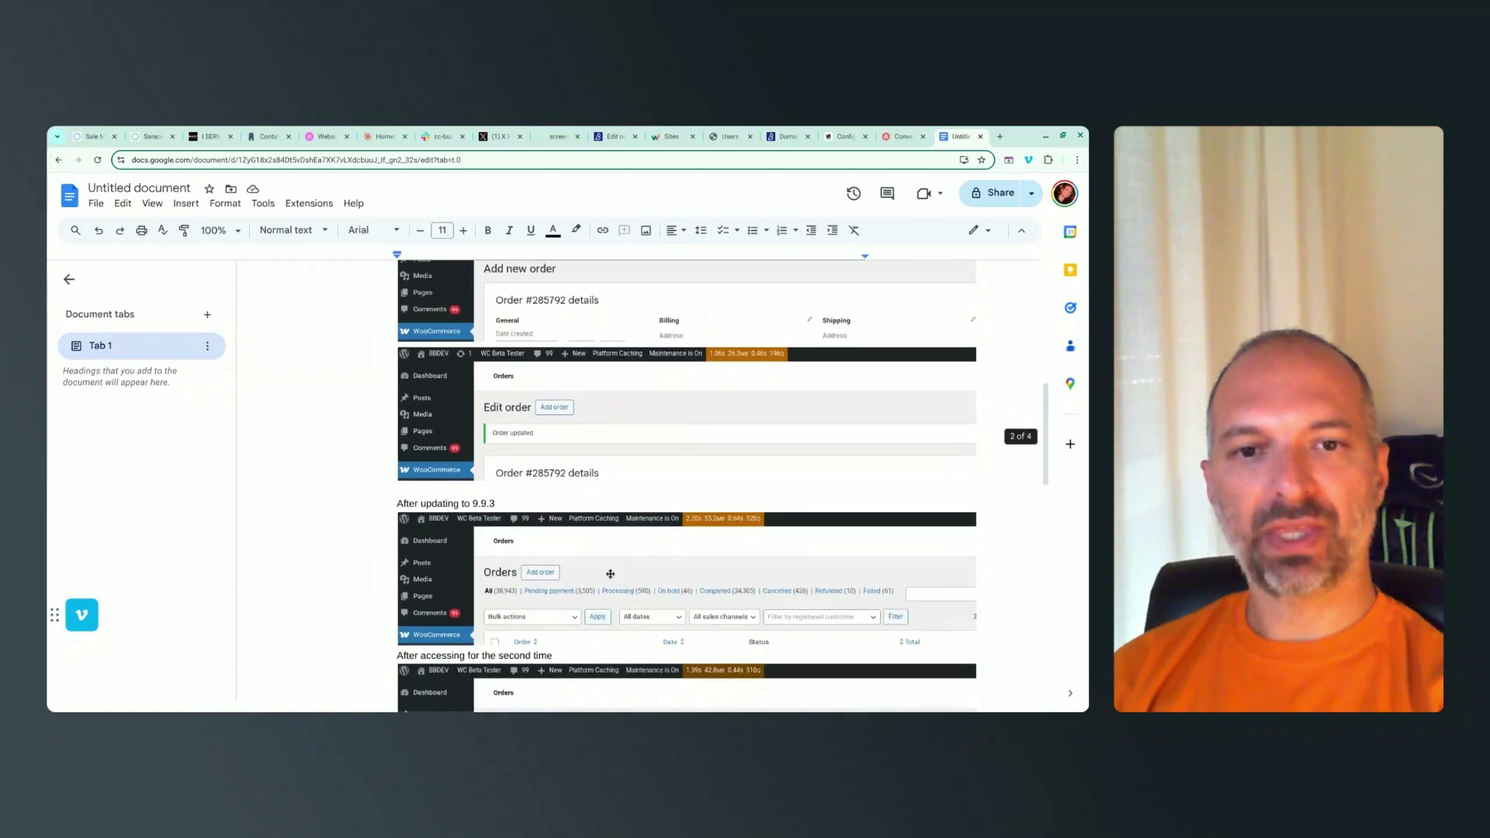
scroll(632, 493, "down", 9)
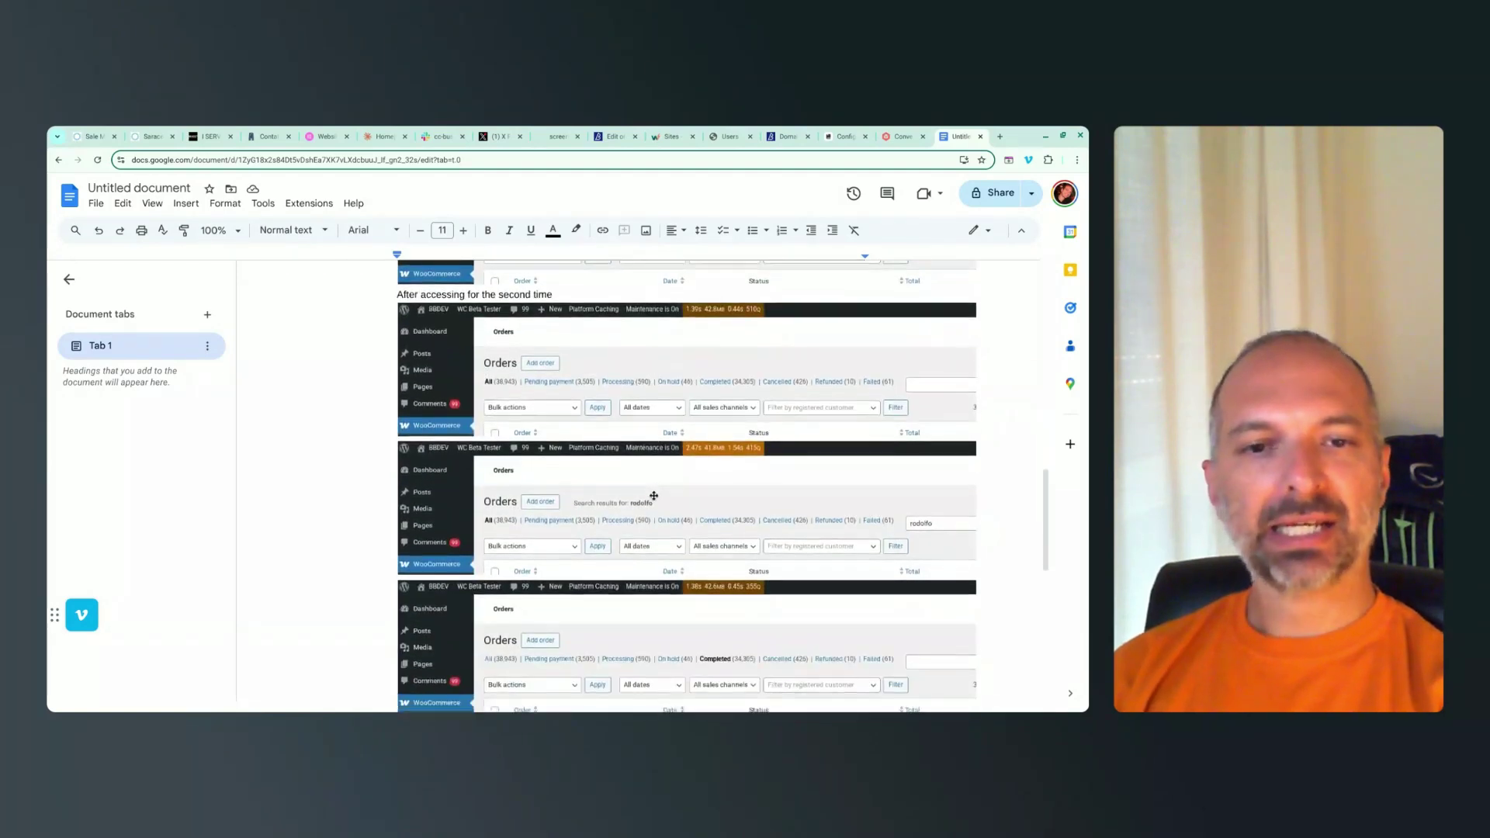
scroll(653, 495, "down", 10)
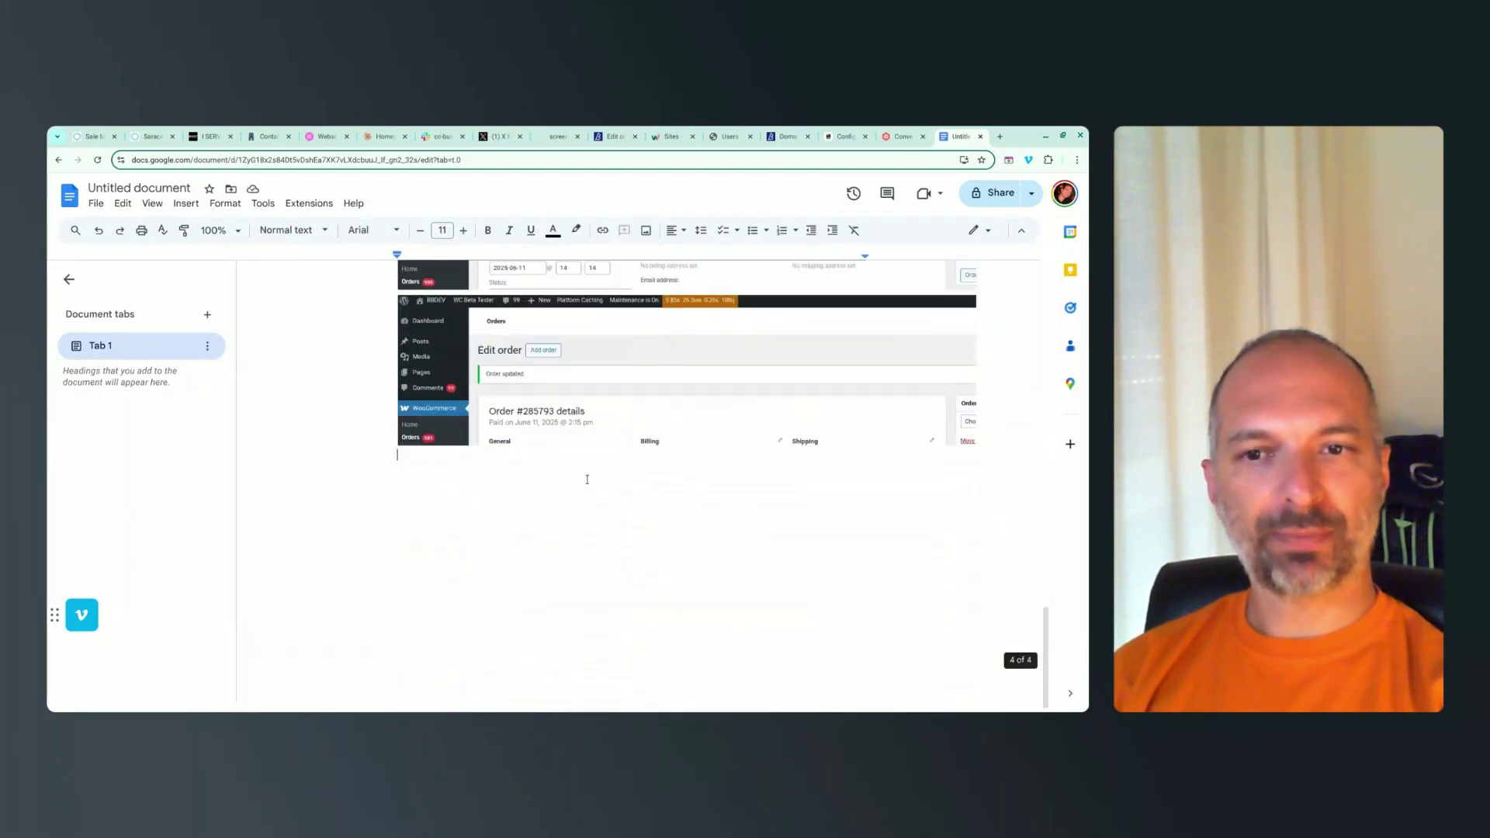
type("- Ne")
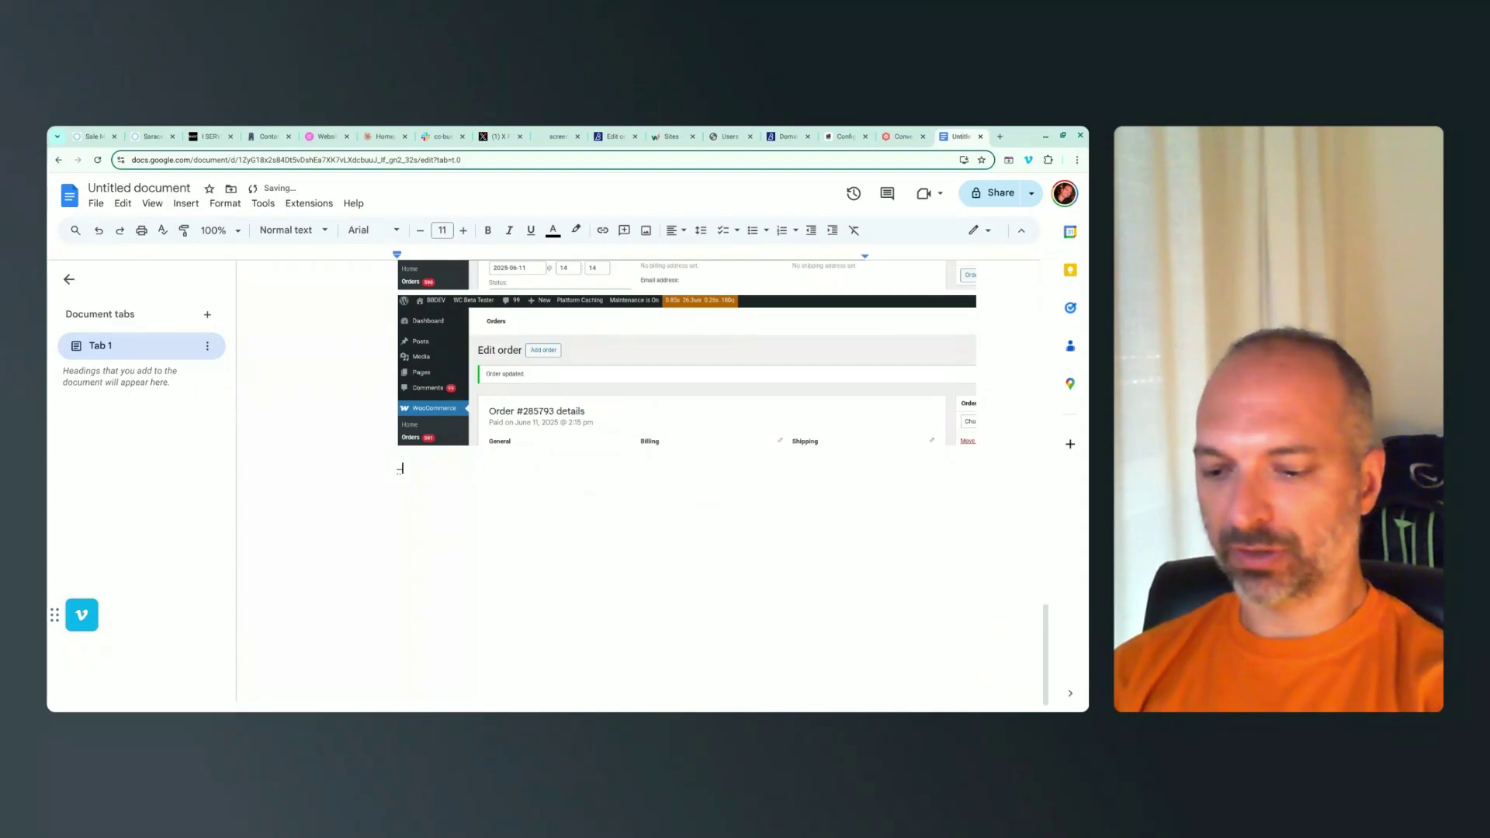
type("w website on ")
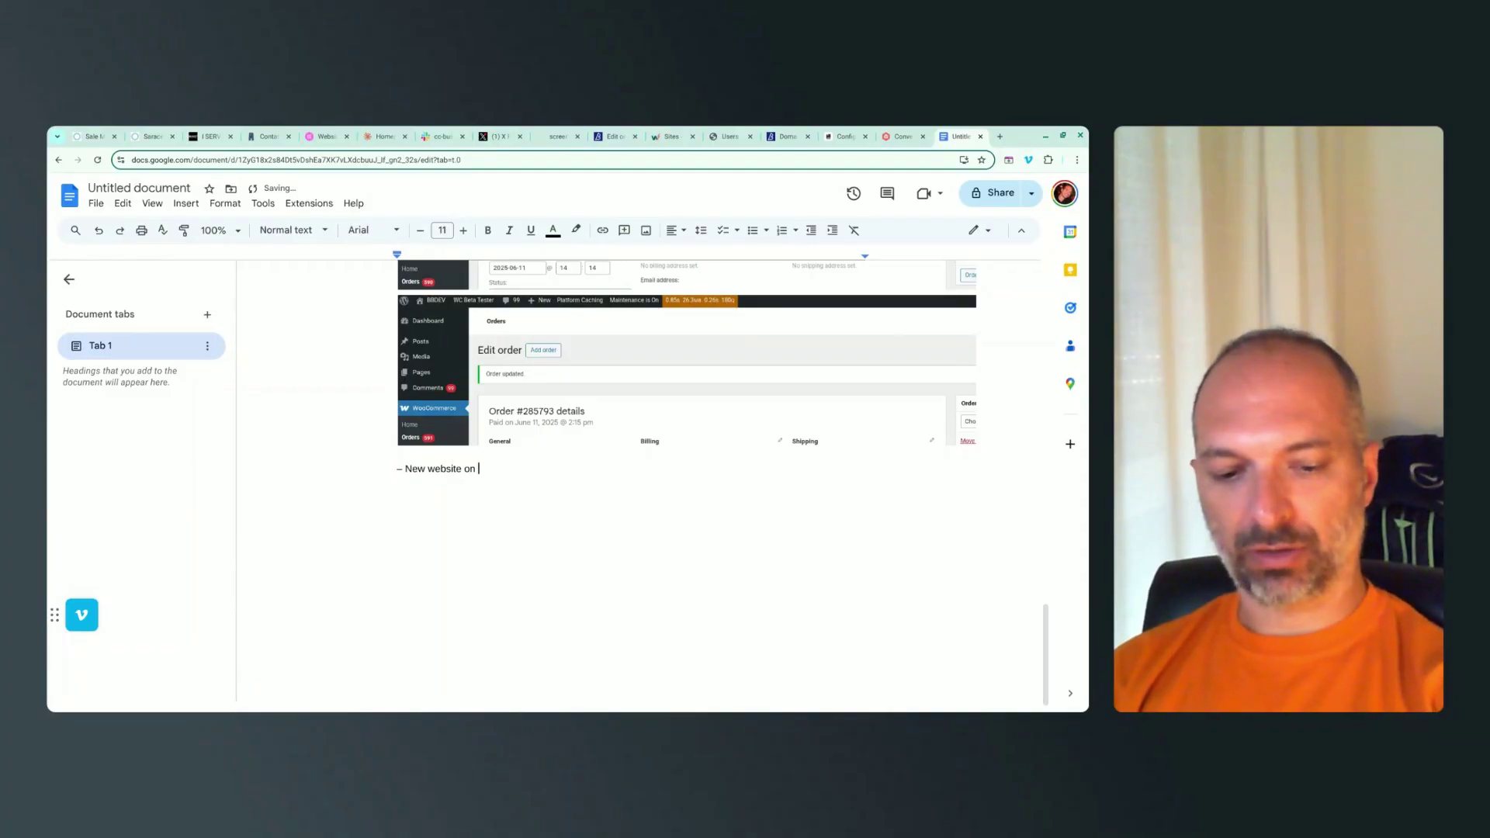
type("9.7.1")
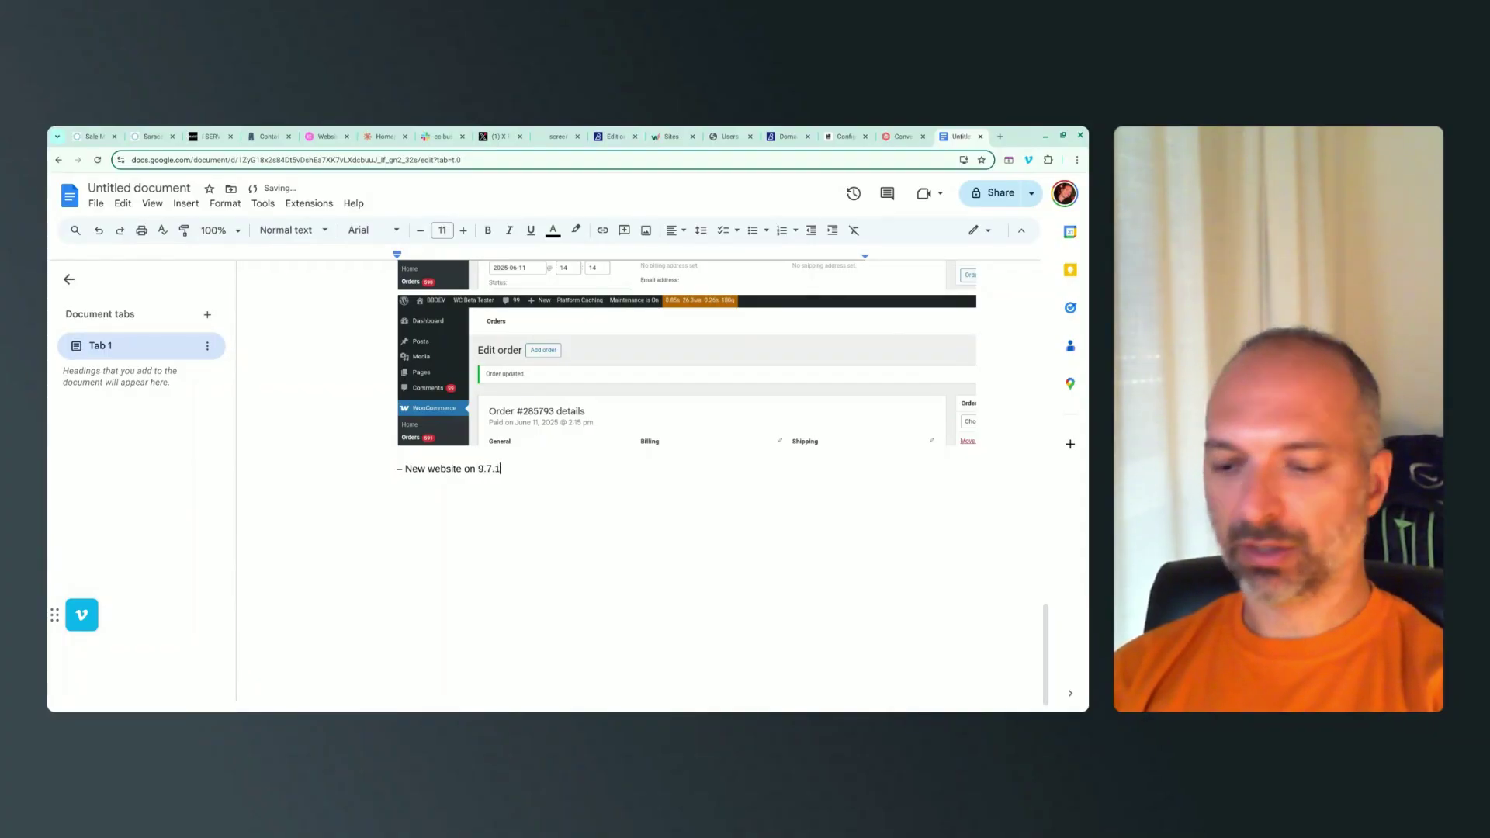
type(" with no ord")
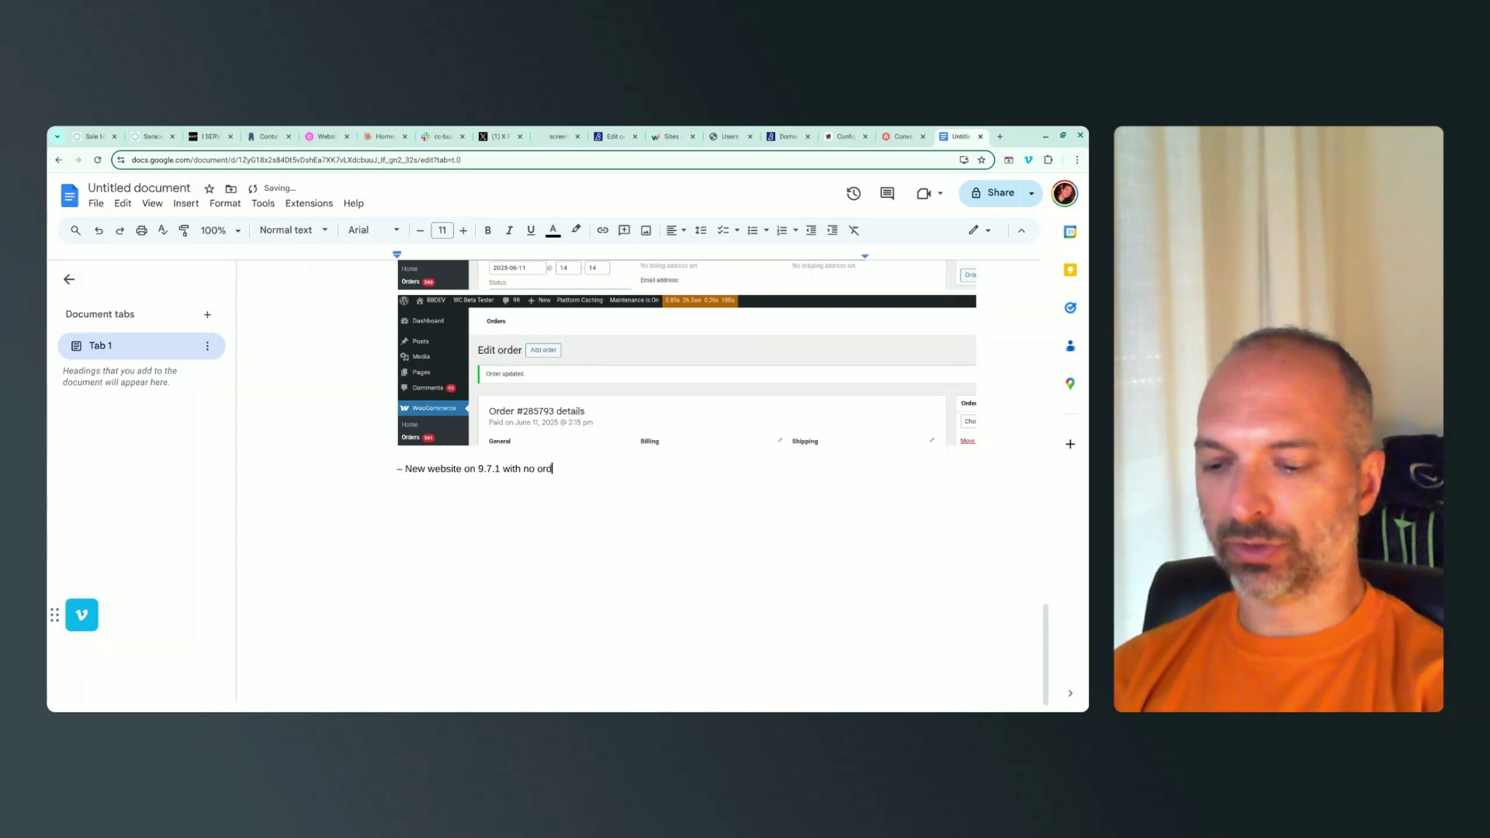
type("ers no products no users")
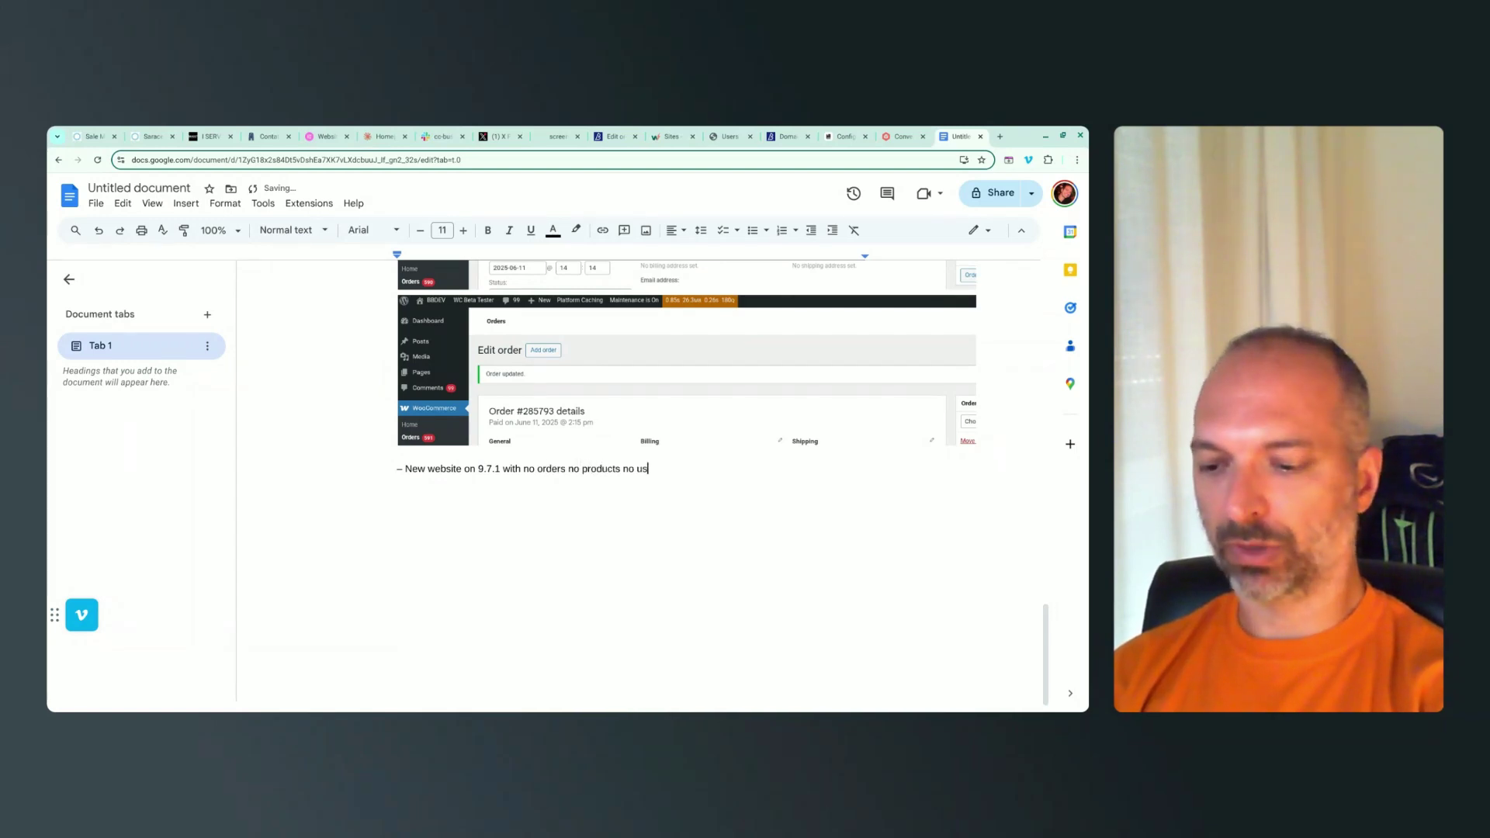
key("Return")
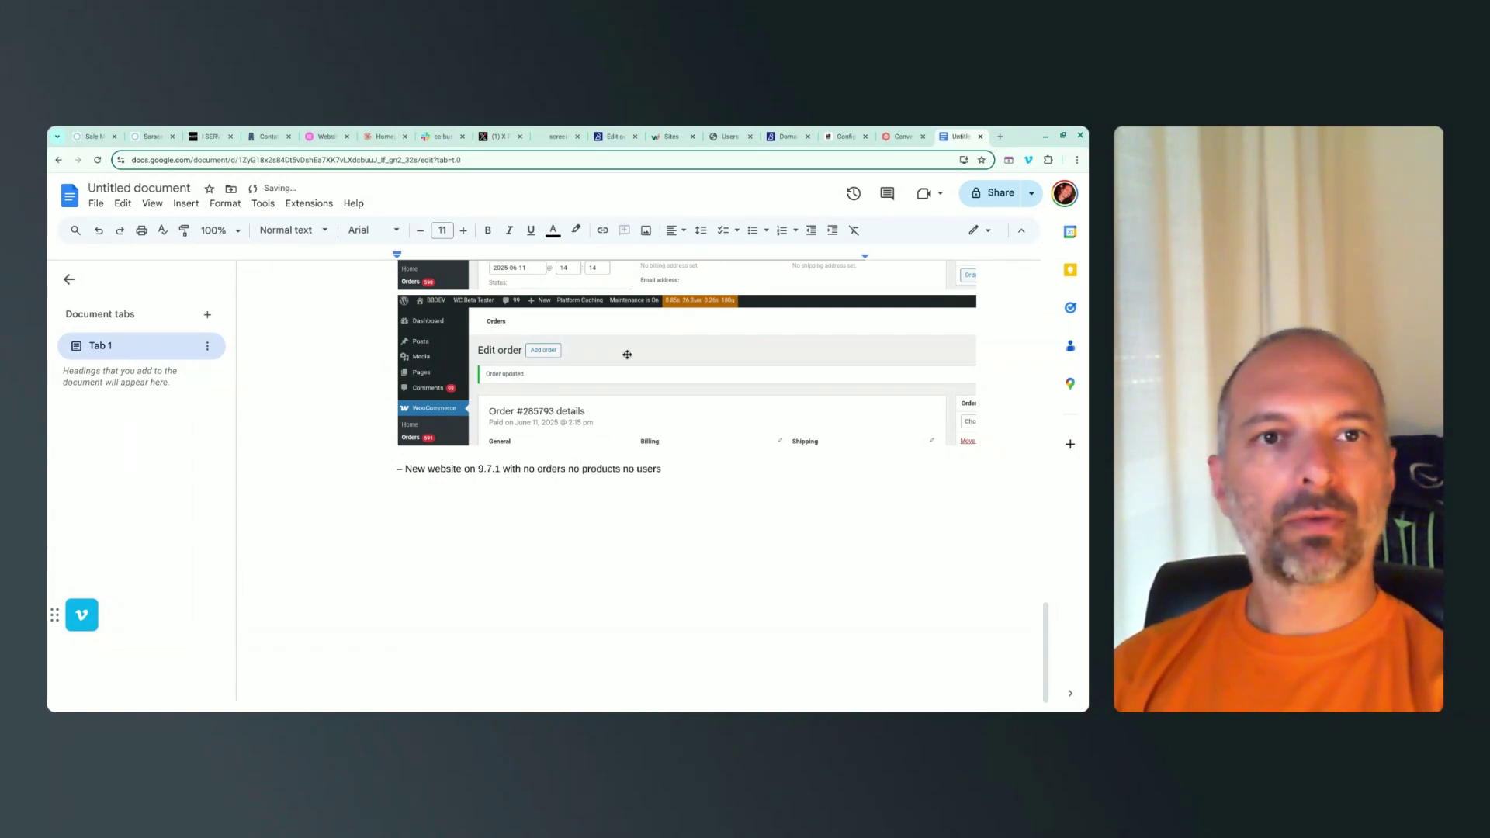
Open the new InstaWP site's WooCommerce orders list, capture its upper part and paste it under the new line in the Google Docs document.
left_click(785, 136)
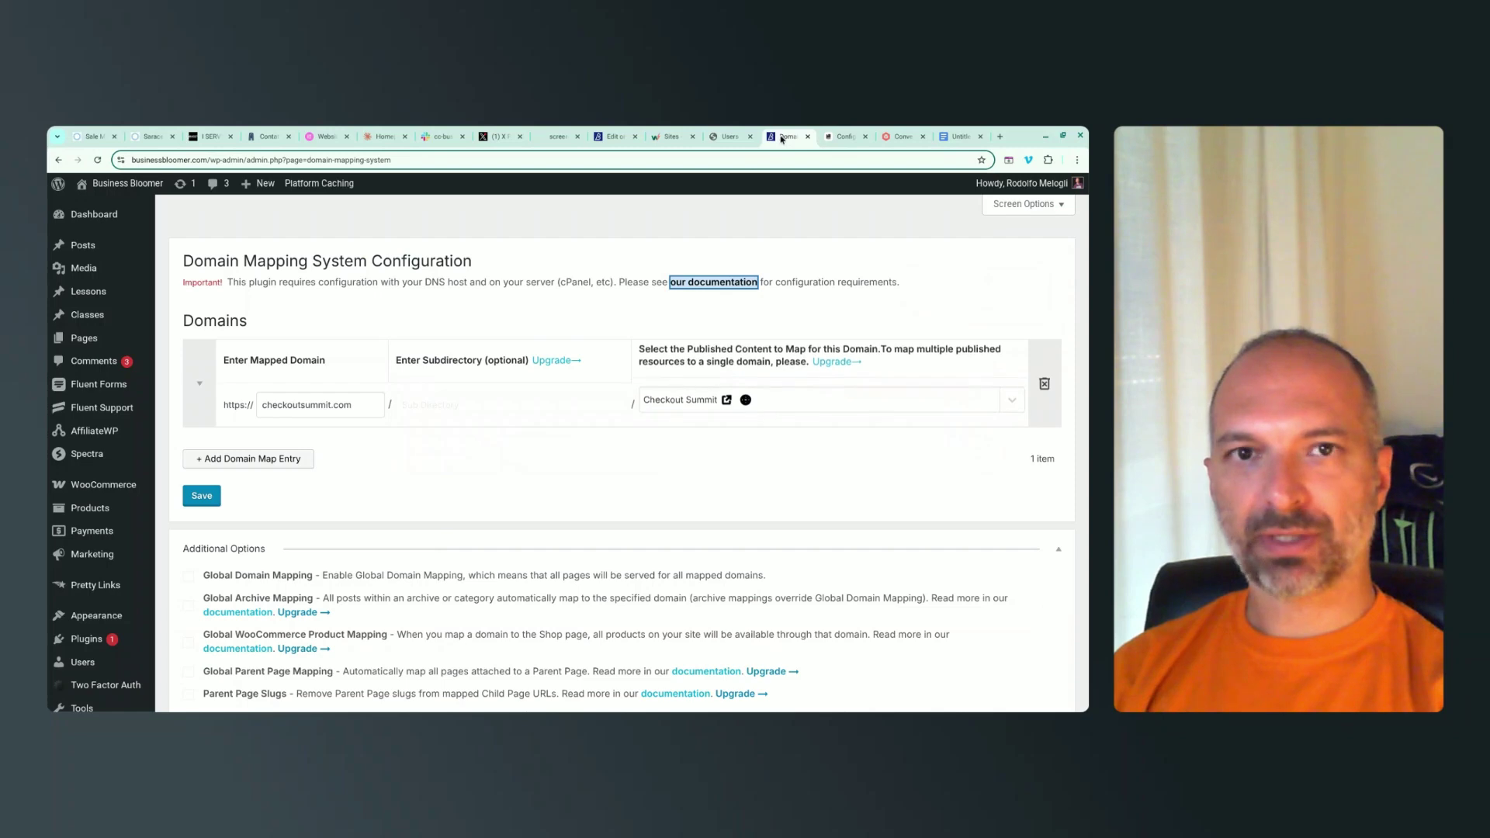
left_click(730, 138)
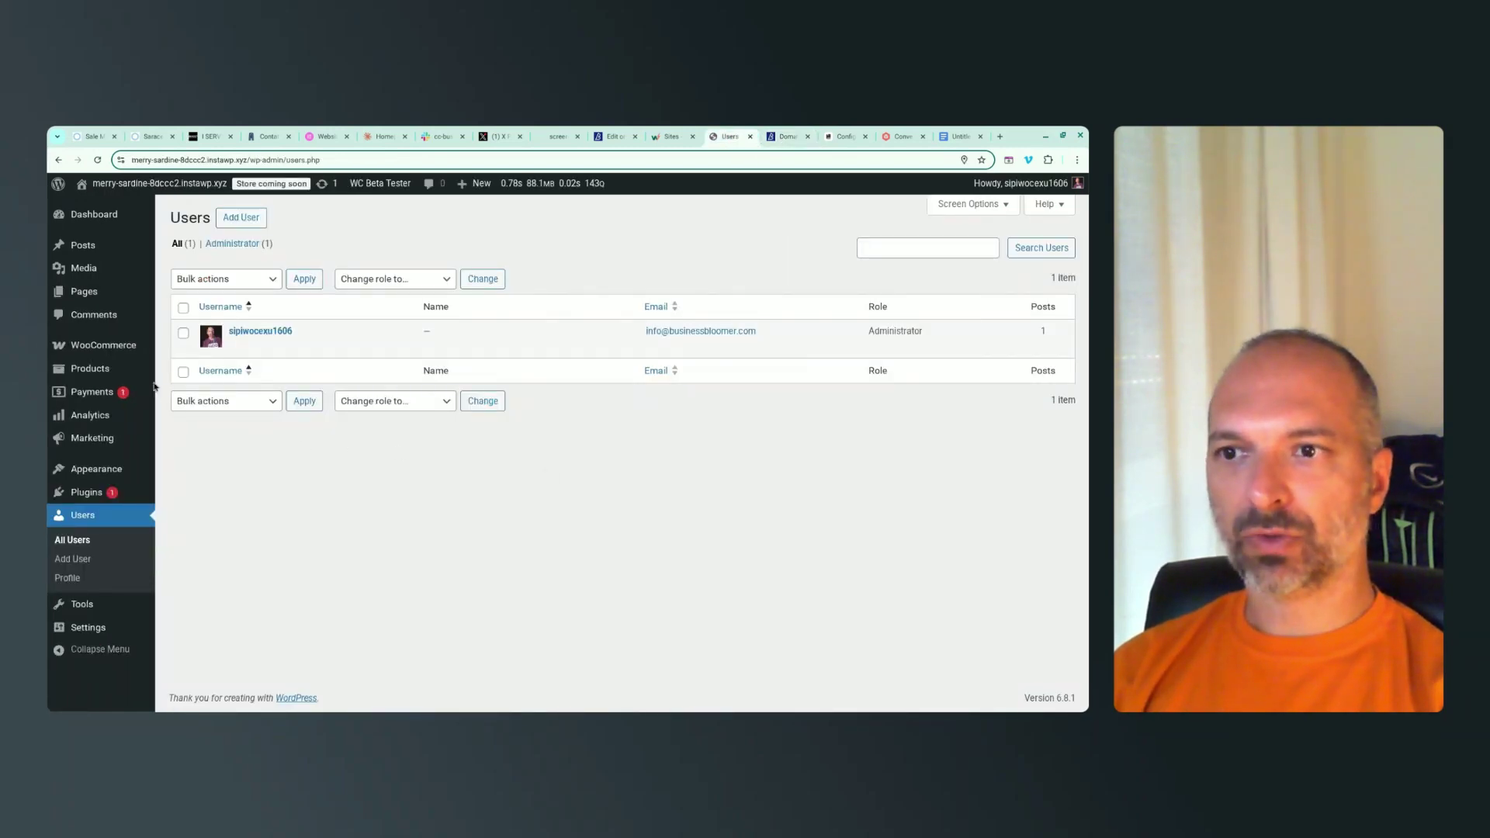
mouse_move(119, 353)
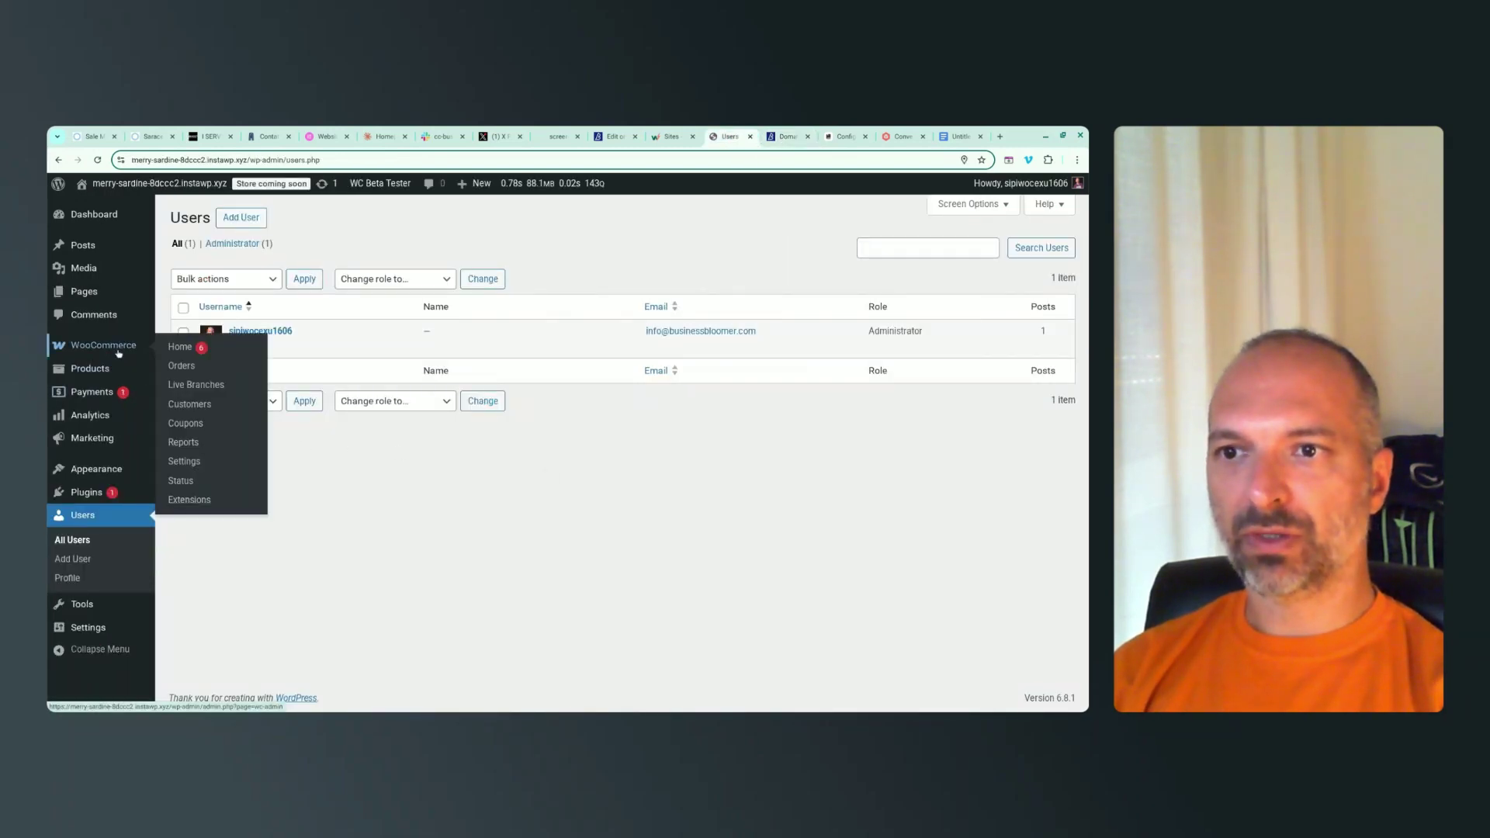
left_click(174, 366)
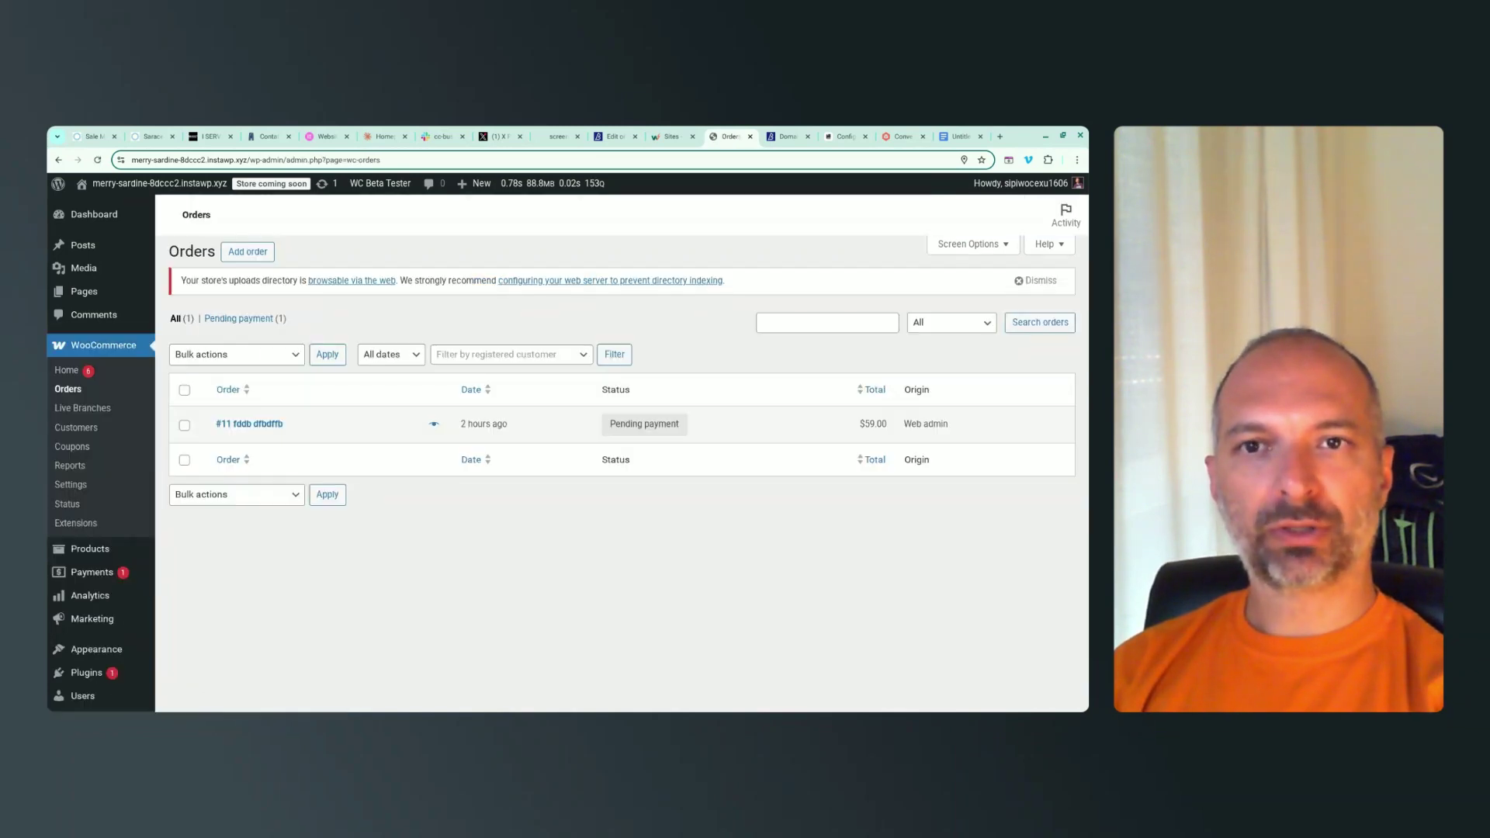
key("super+shift+s")
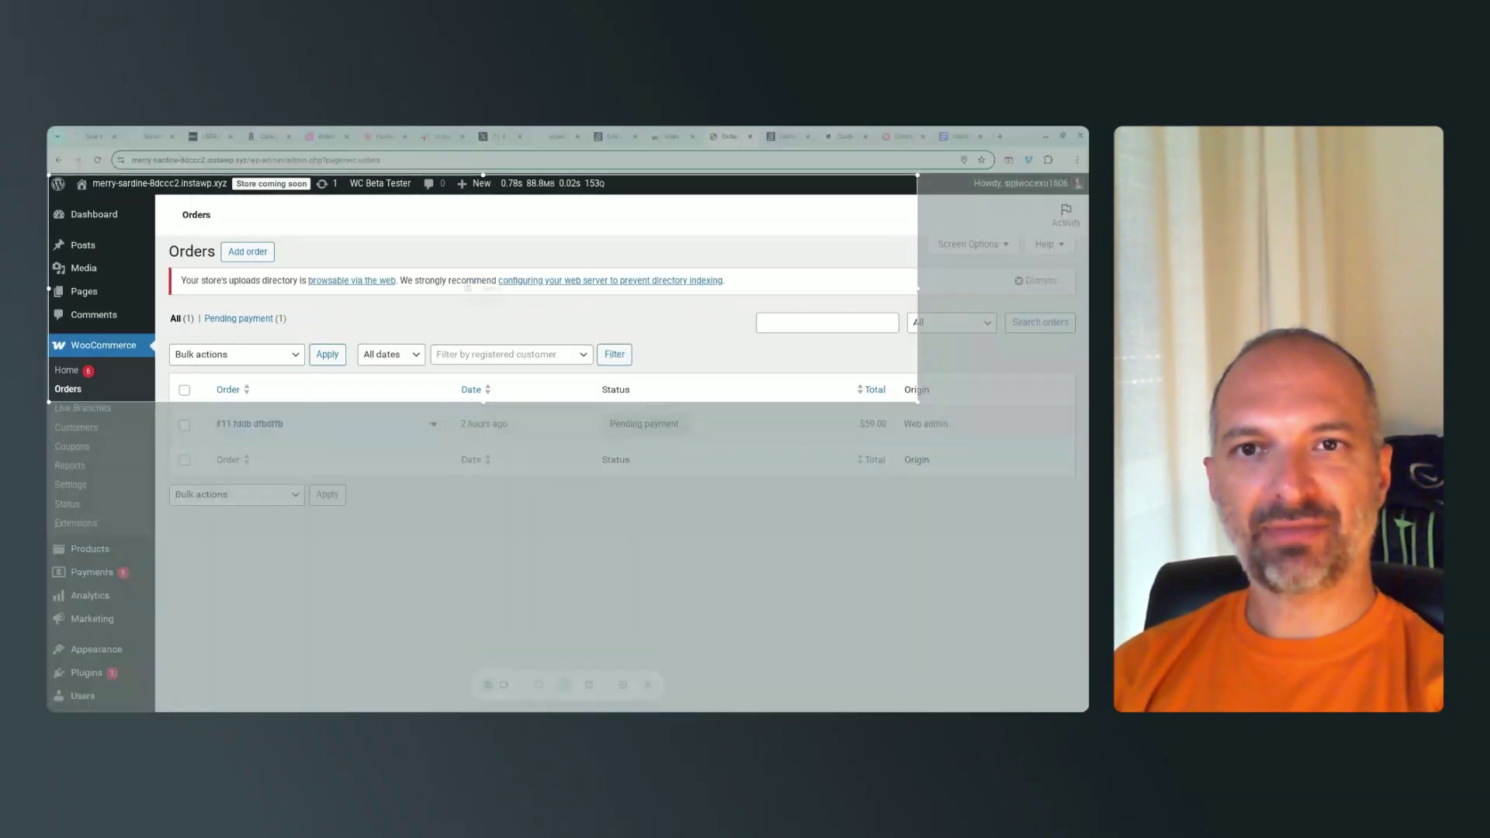
key("Return")
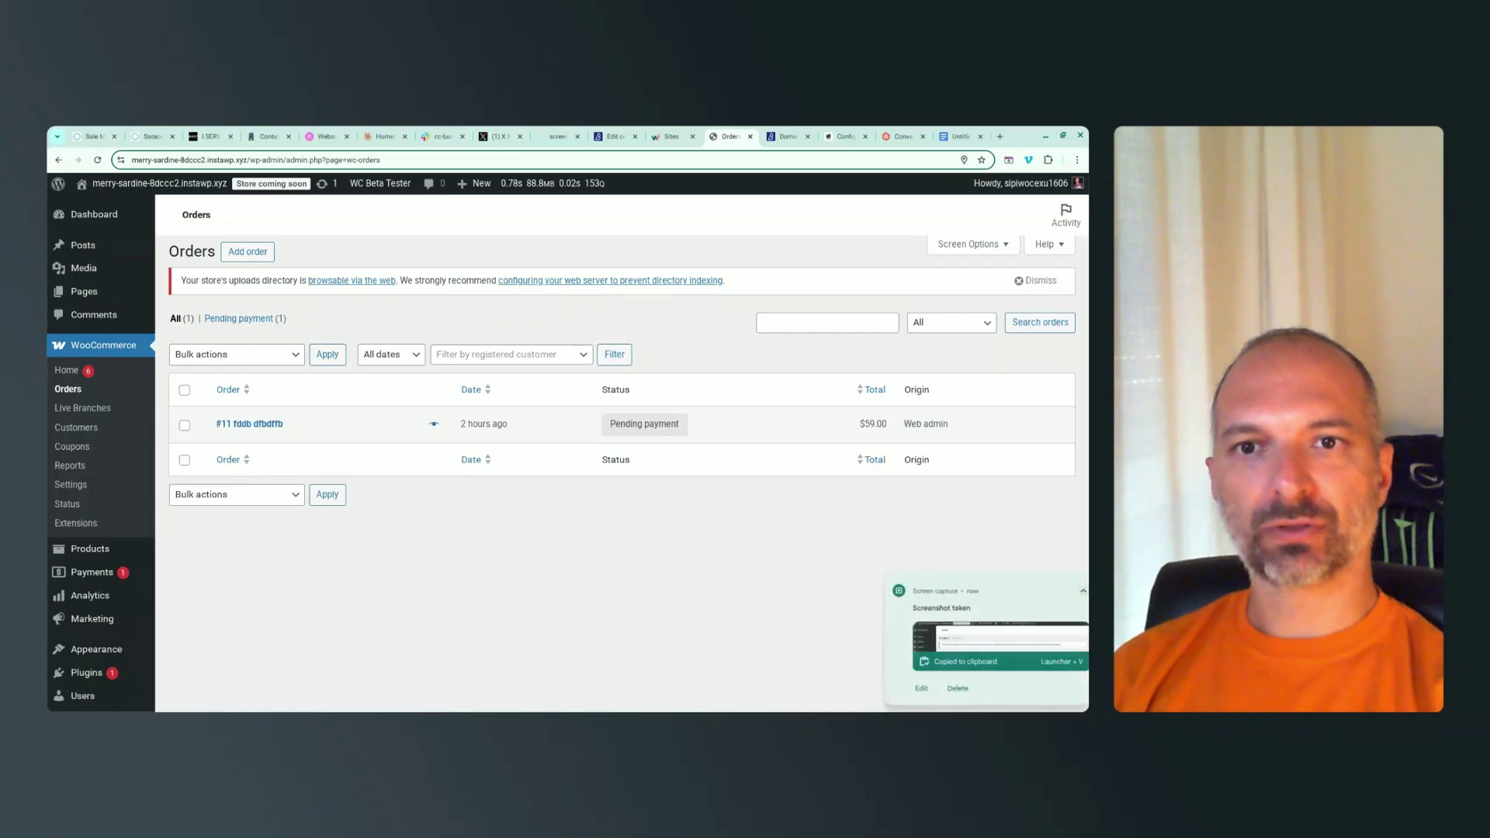
left_click(960, 136)
key("ctrl+v")
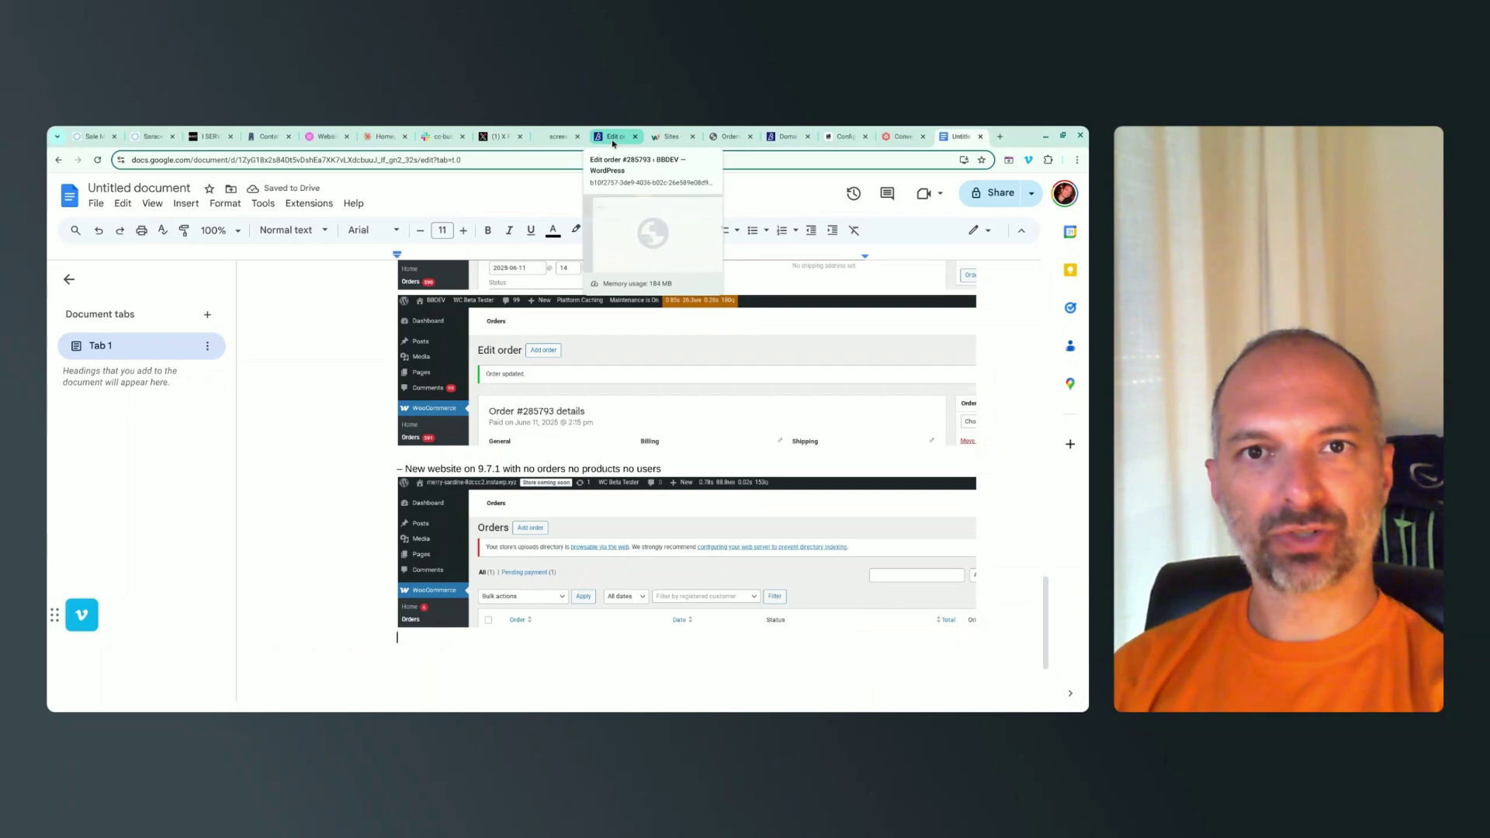
Filter the new site's orders to Pending payment, then capture the page's upper part and paste it at the end of the Google Docs document.
left_click(728, 136)
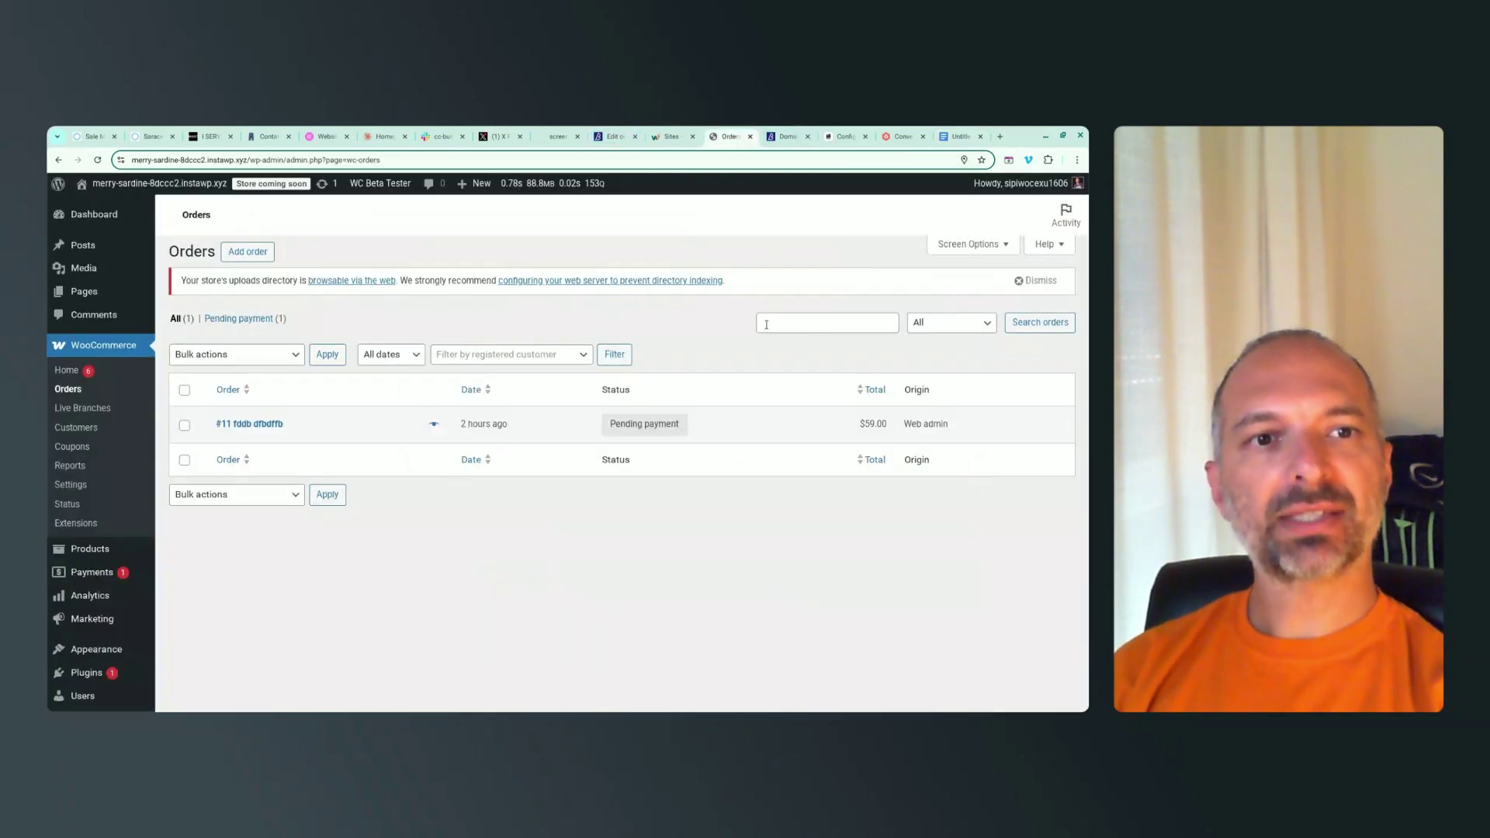
left_click(264, 324)
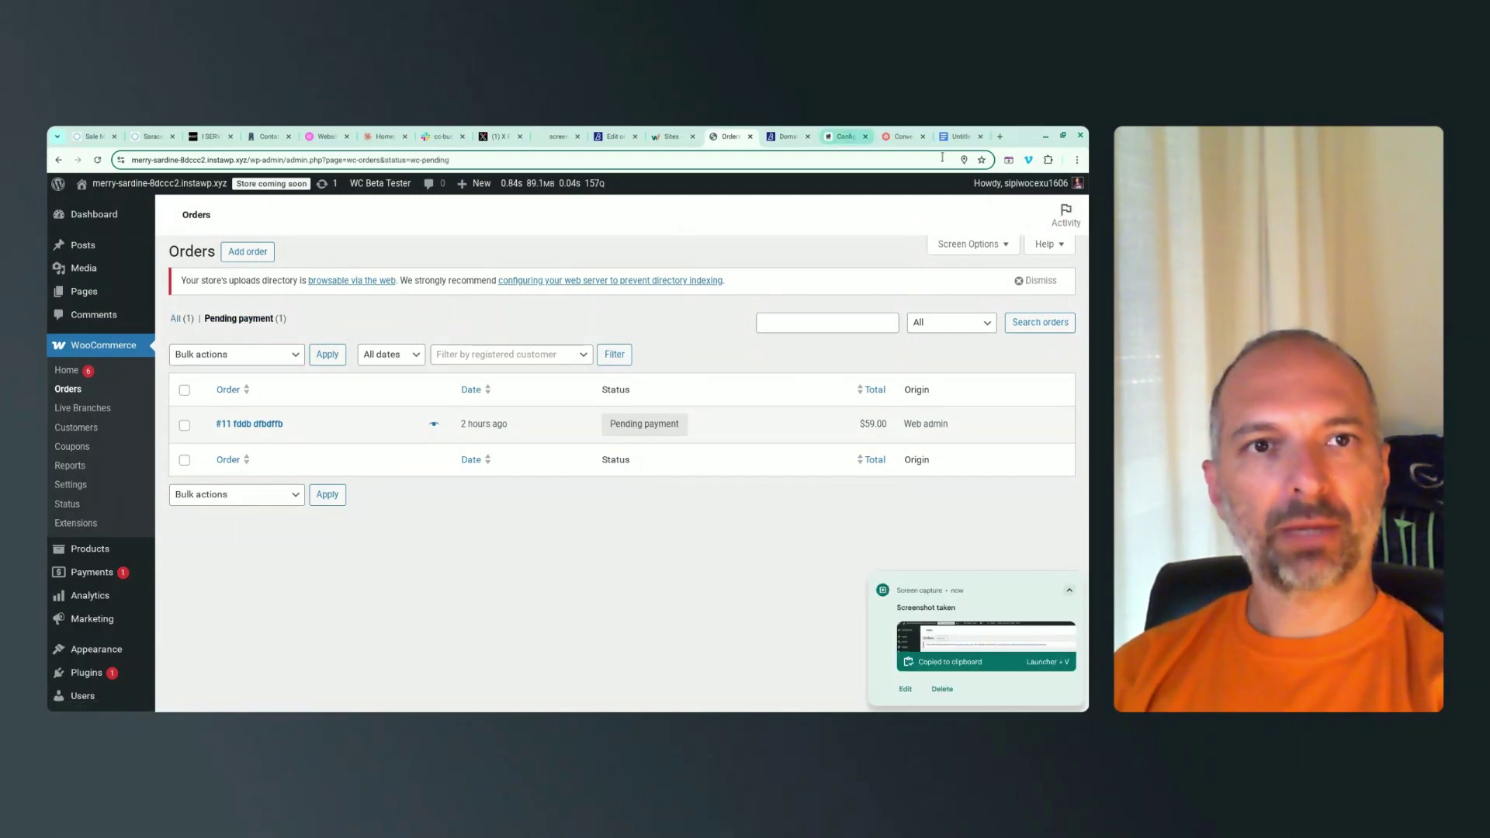
left_click(961, 137)
key("ctrl+v")
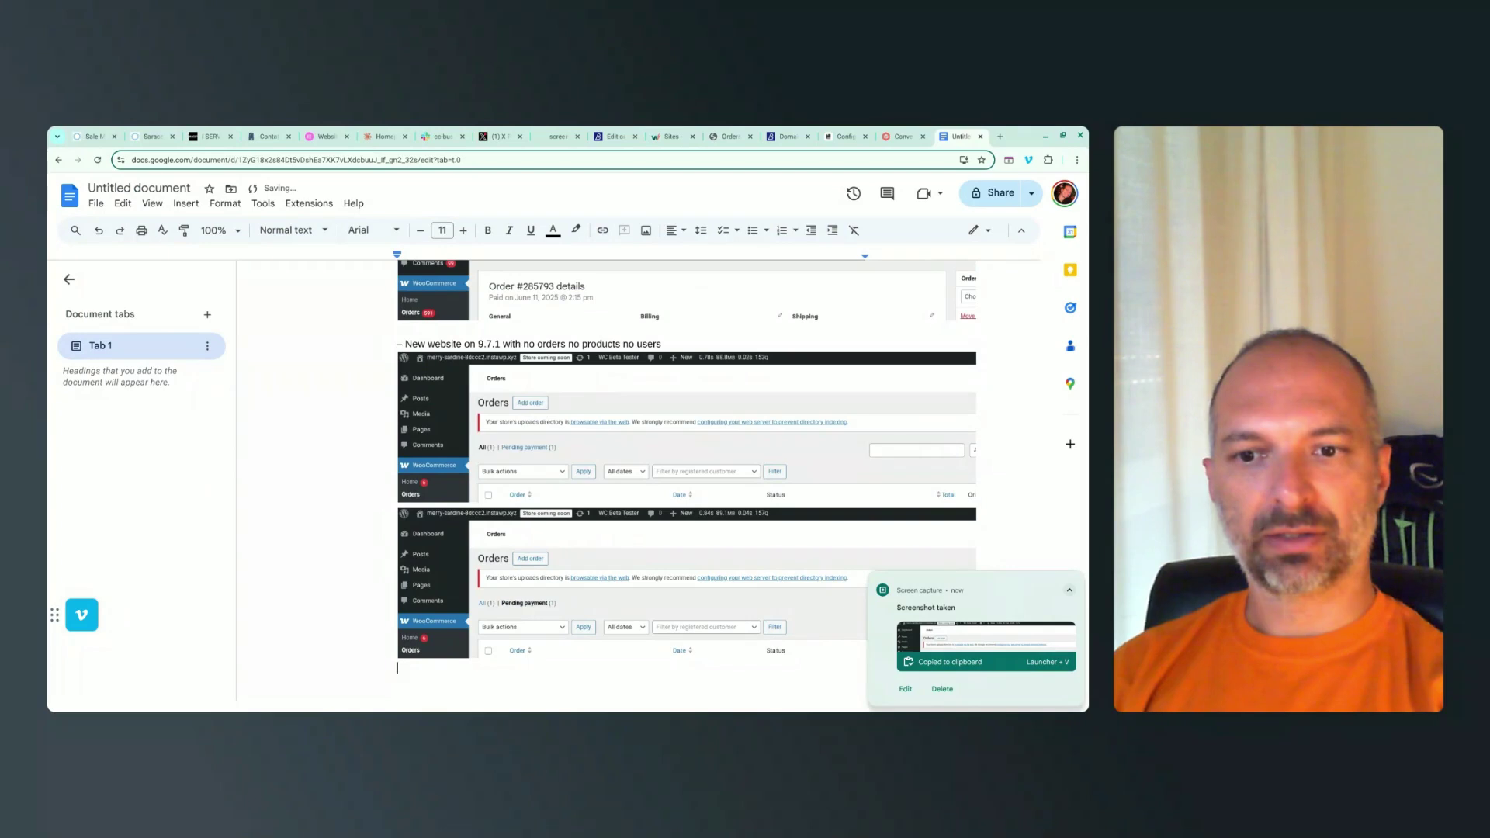
Start a new order on the InstaWP site, then capture the page's upper part and paste it into the Google Docs document.
left_click(614, 137)
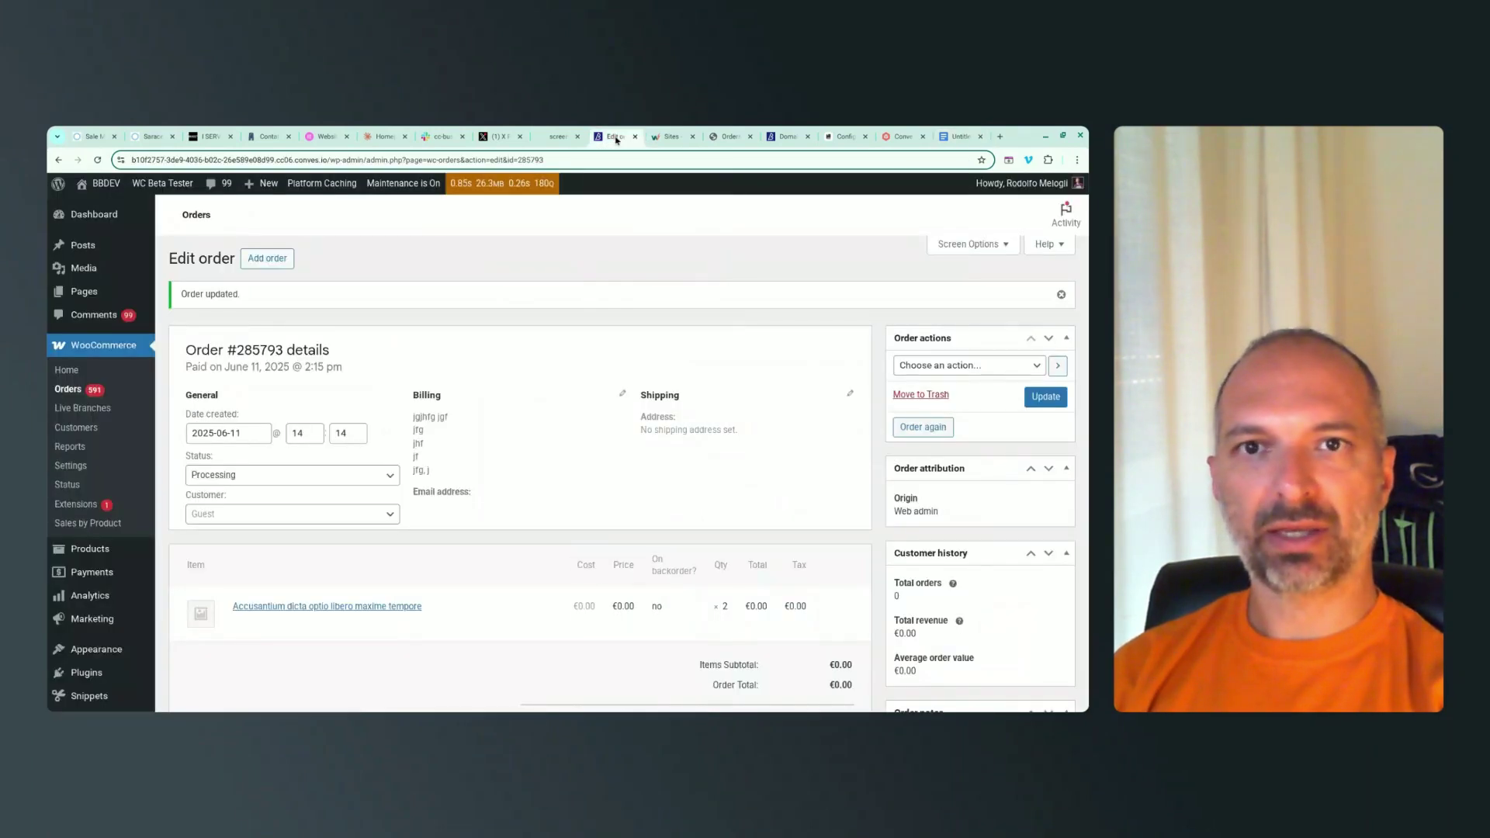
left_click(727, 138)
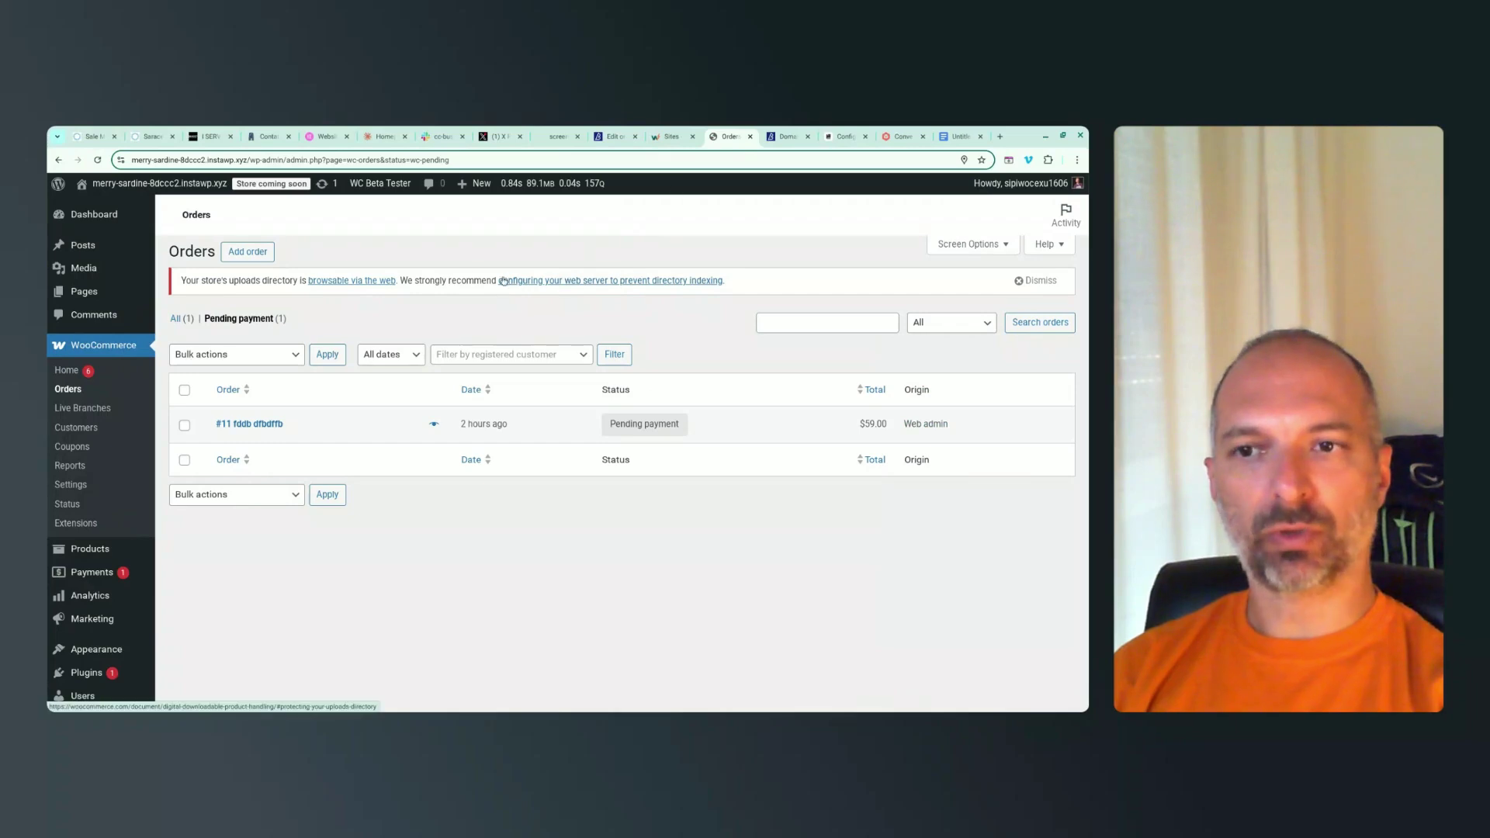
left_click(248, 255)
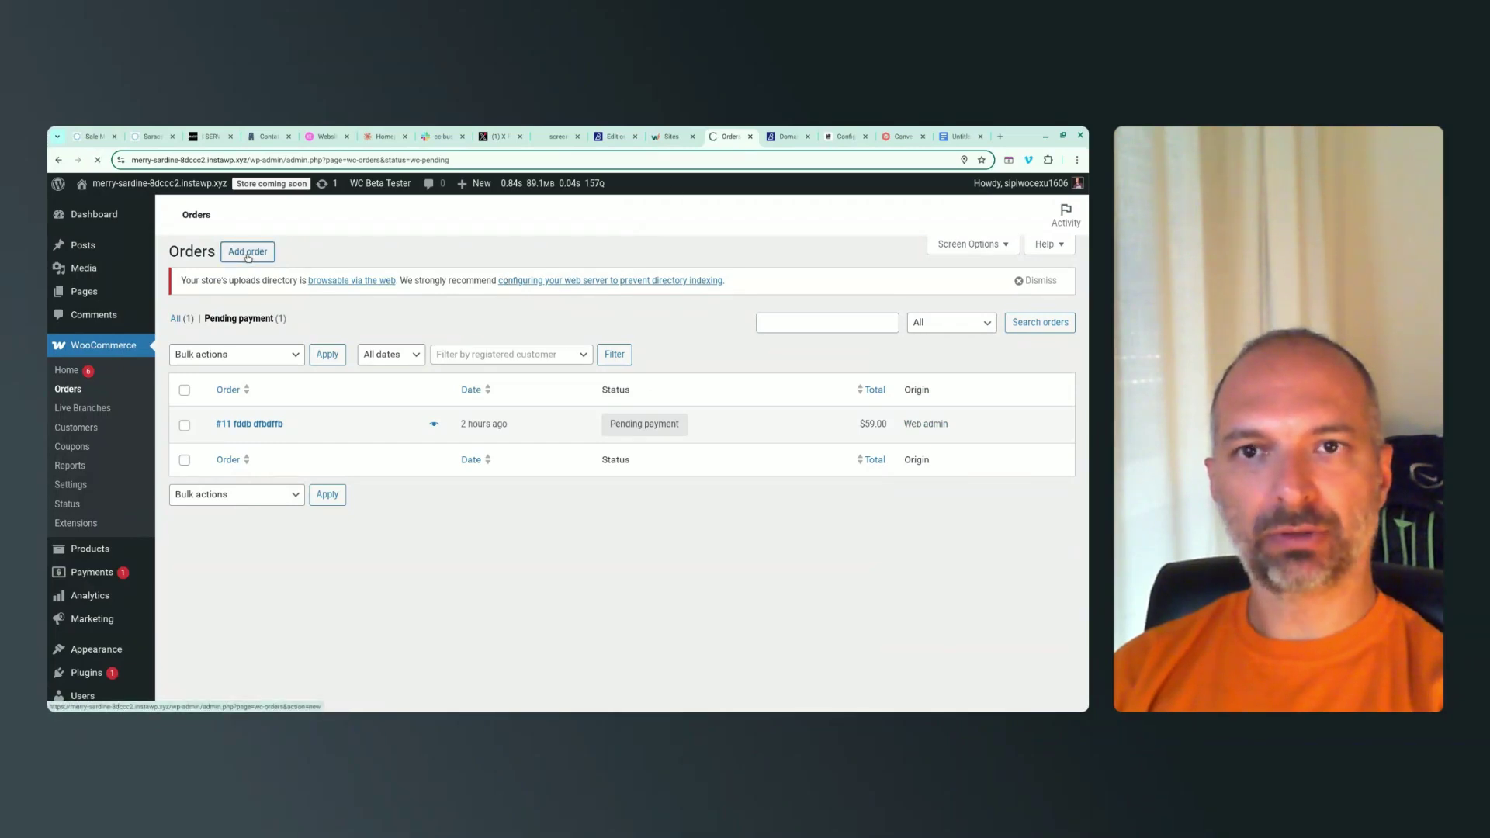
key("super+shift+s")
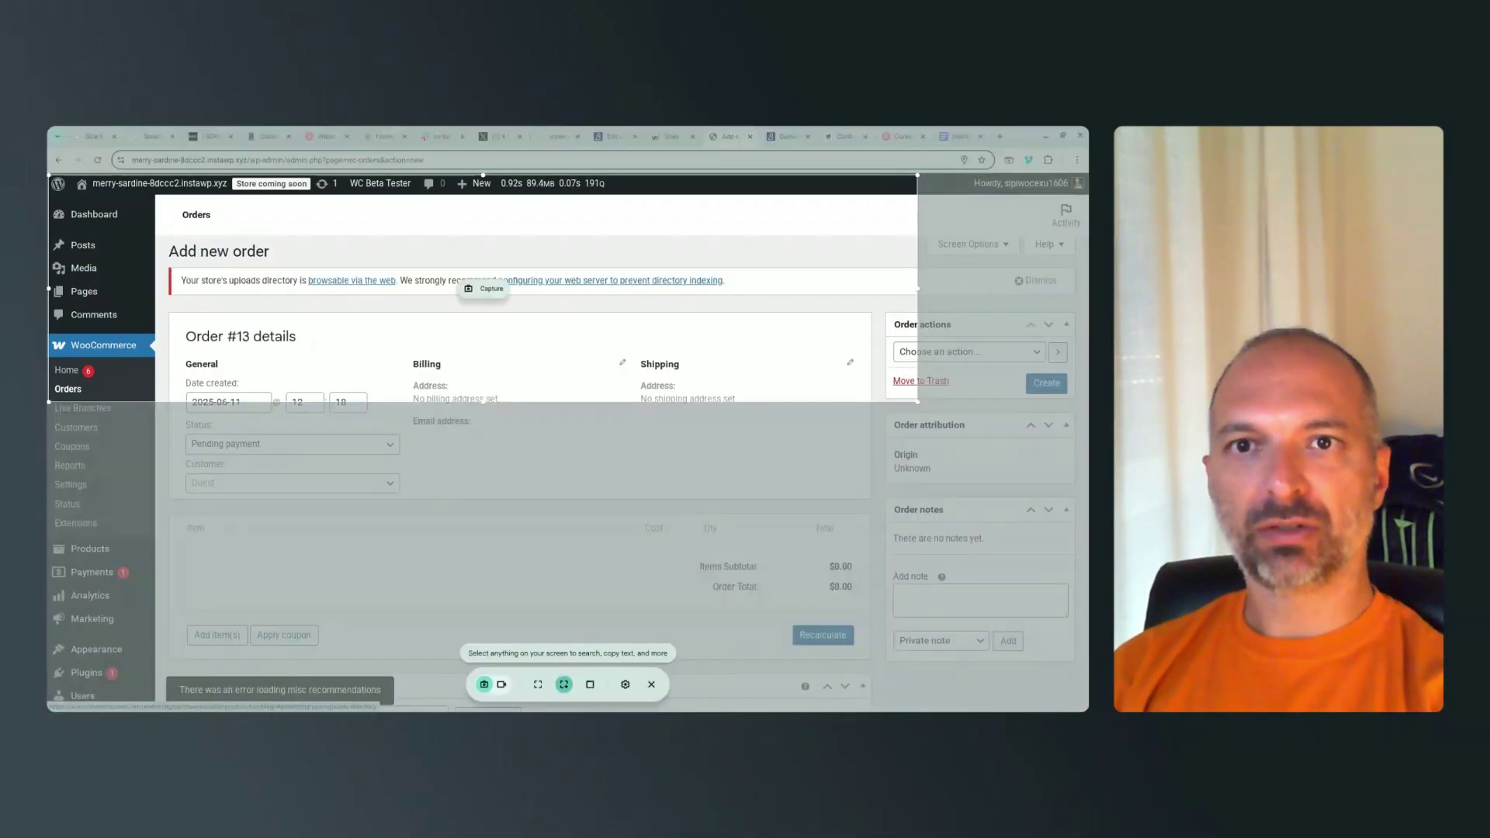
left_click(485, 288)
left_click(960, 136)
key("ctrl+v")
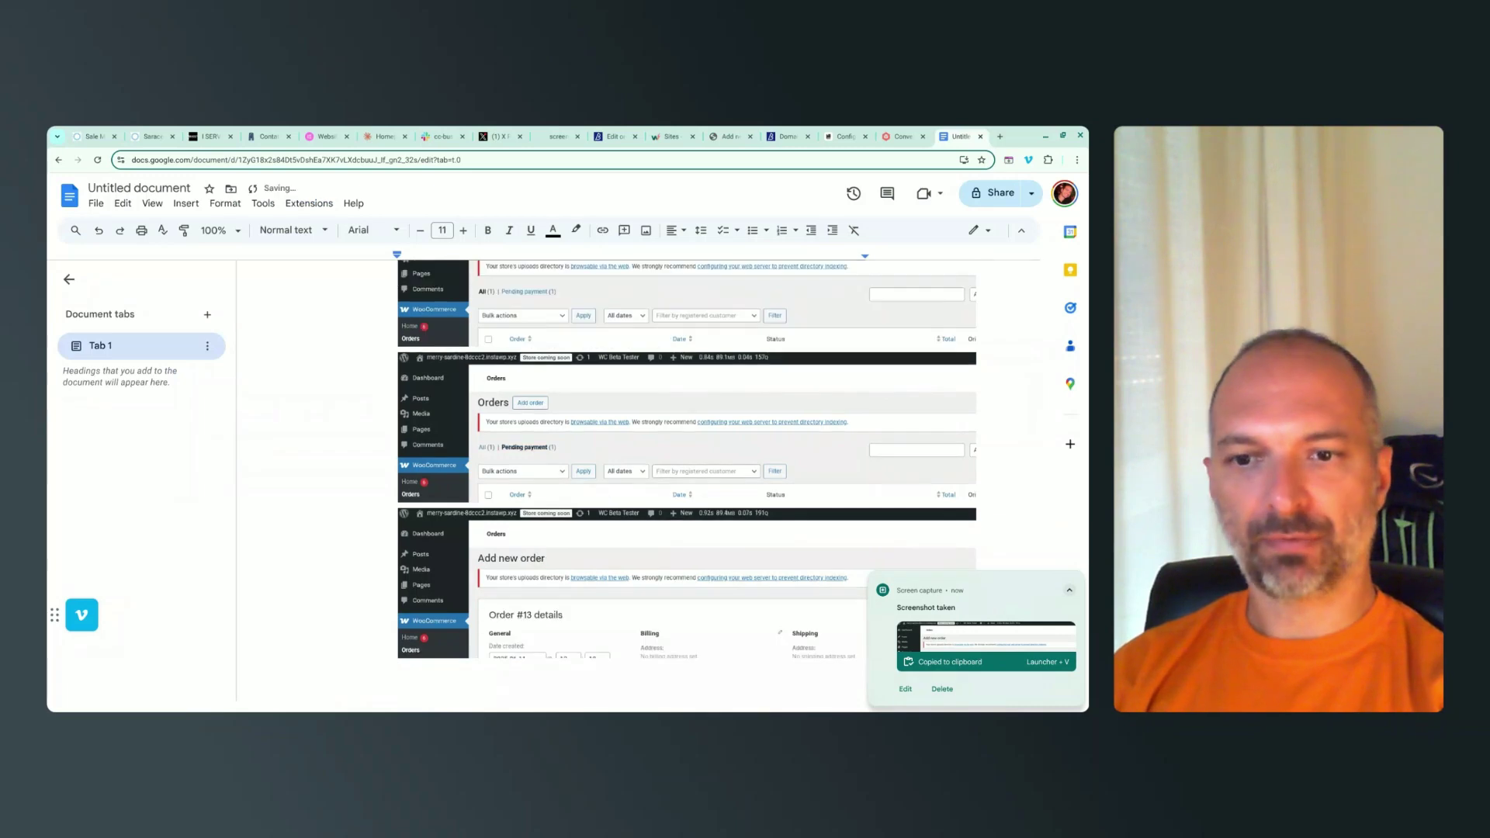
Fill the new order's billing name, company, address, city and postcode with placeholder text and set the order status to On hold.
left_click(613, 137)
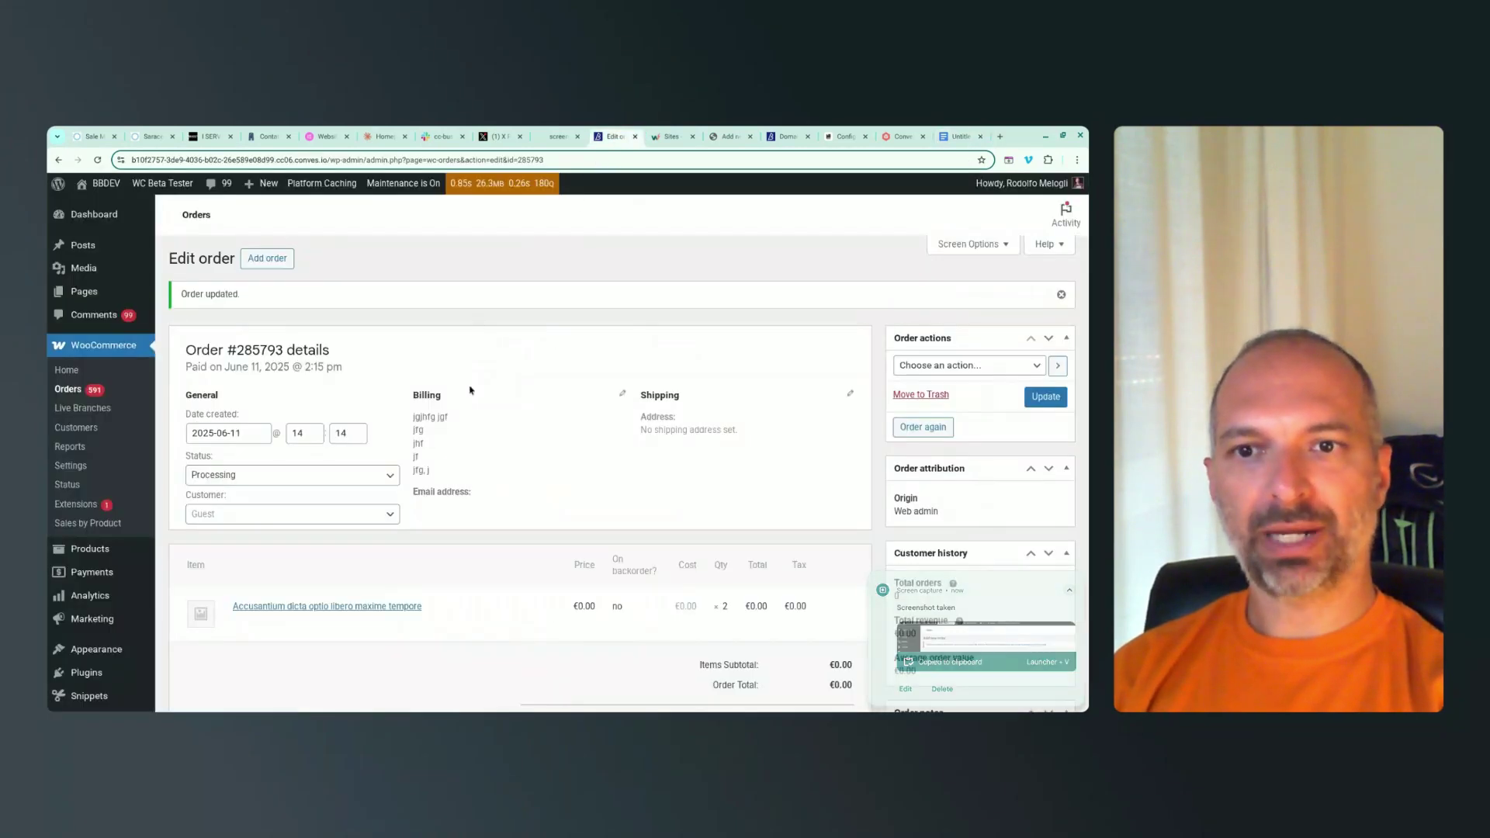
left_click(726, 137)
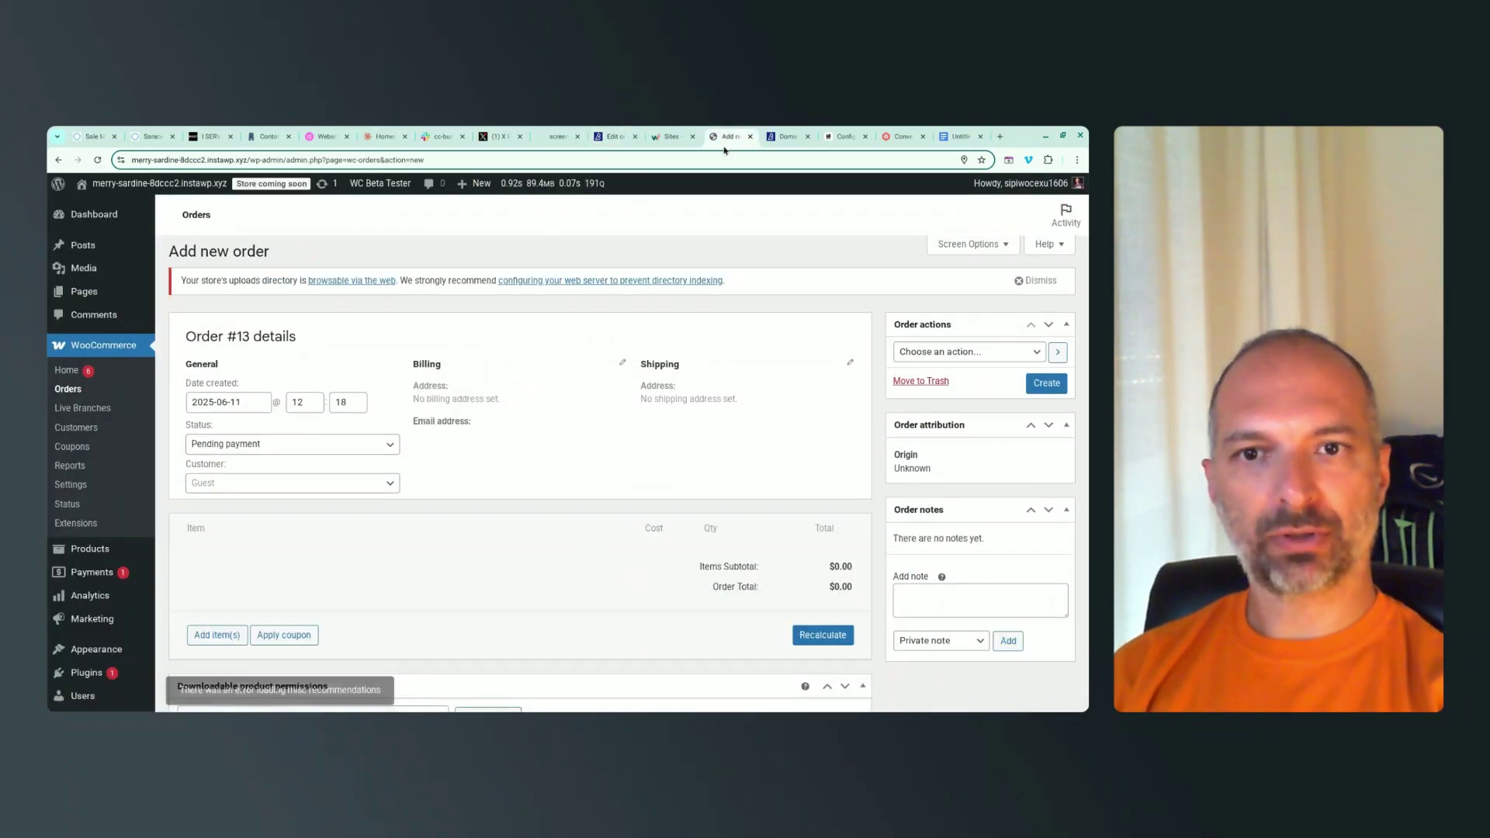
left_click(622, 362)
left_click(452, 415)
type("gfj\tfjh\tfjh\tfg\tjhf\tjfg\tjf")
left_click(464, 567)
left_click(655, 522)
scroll(297, 451, "down", 1)
left_click(298, 426)
left_click(309, 478)
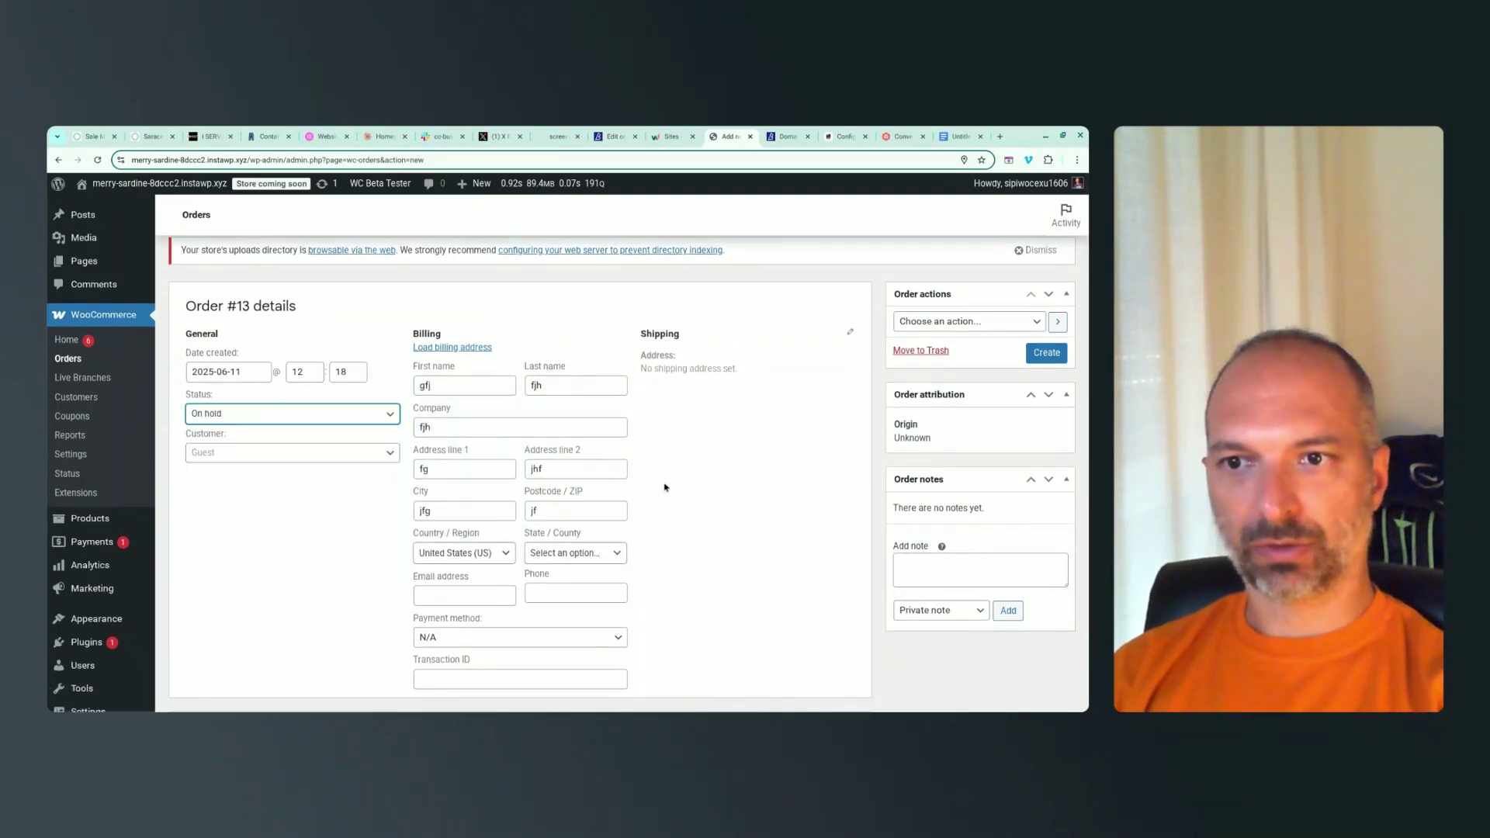
Add a fee of 98 to the new order's items.
scroll(466, 481, "down", 5)
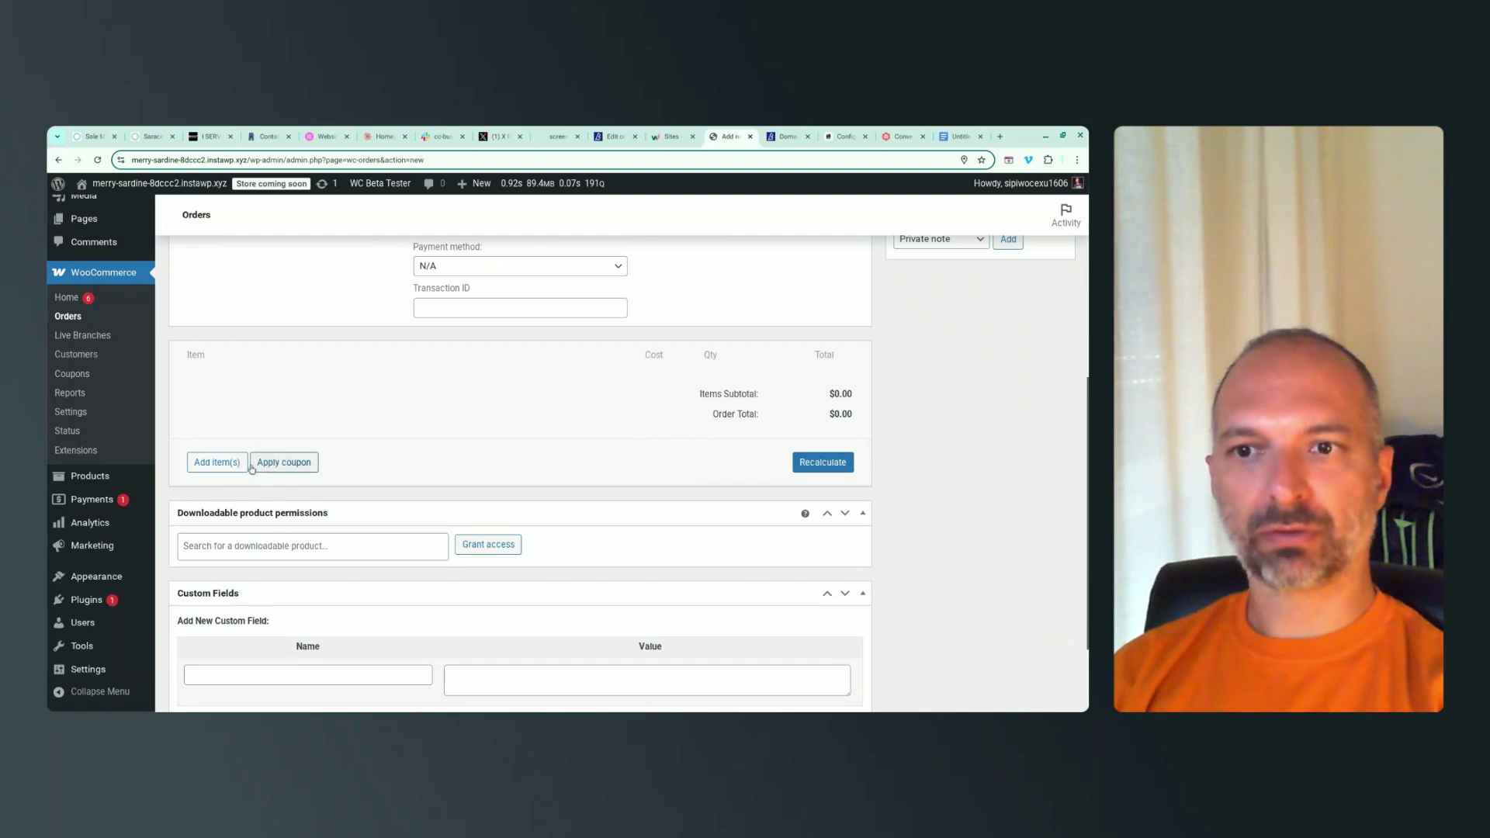
left_click(221, 462)
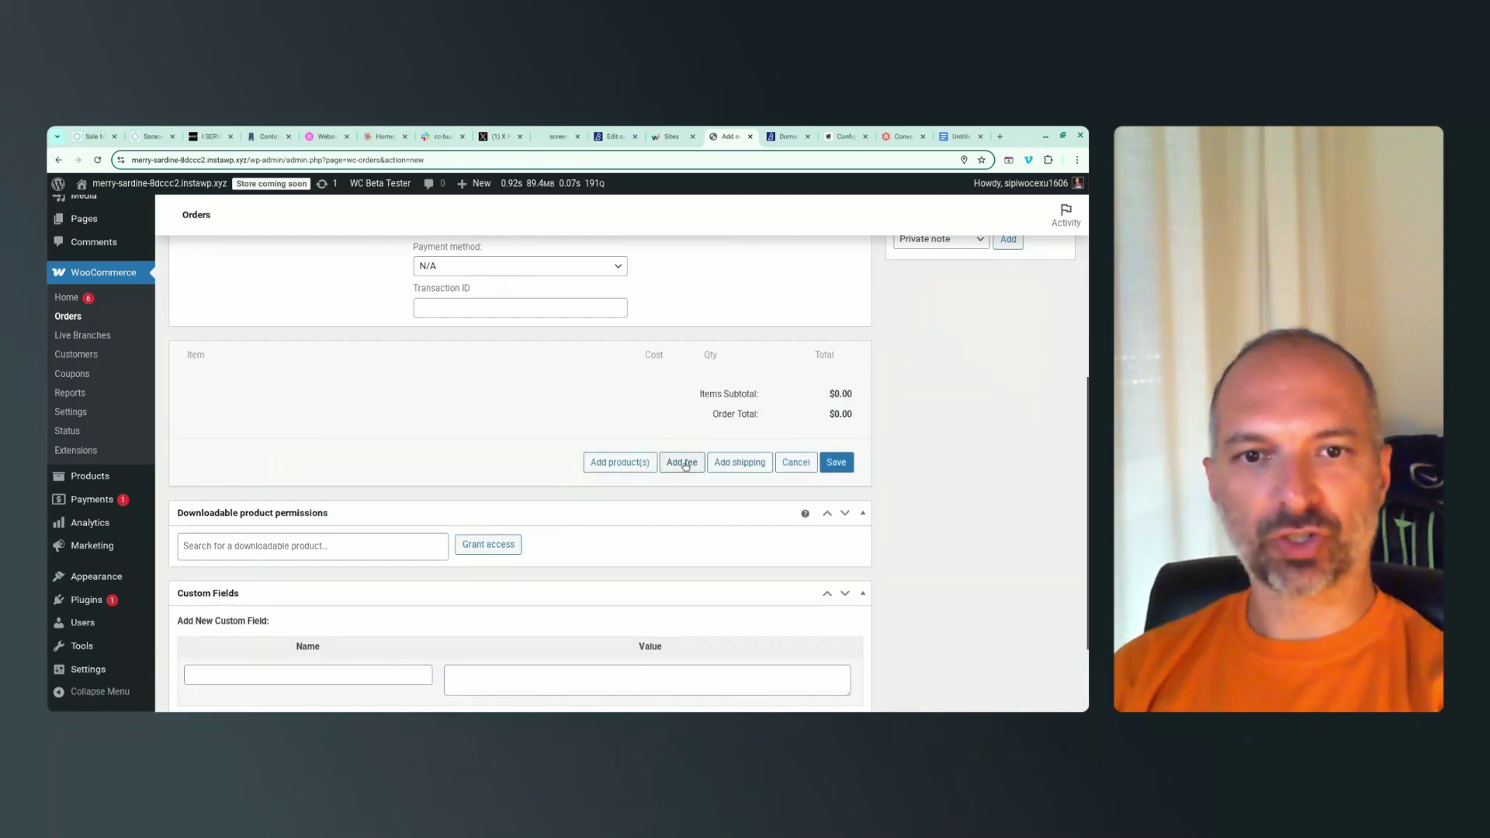
left_click(681, 462)
type("98")
left_click(659, 257)
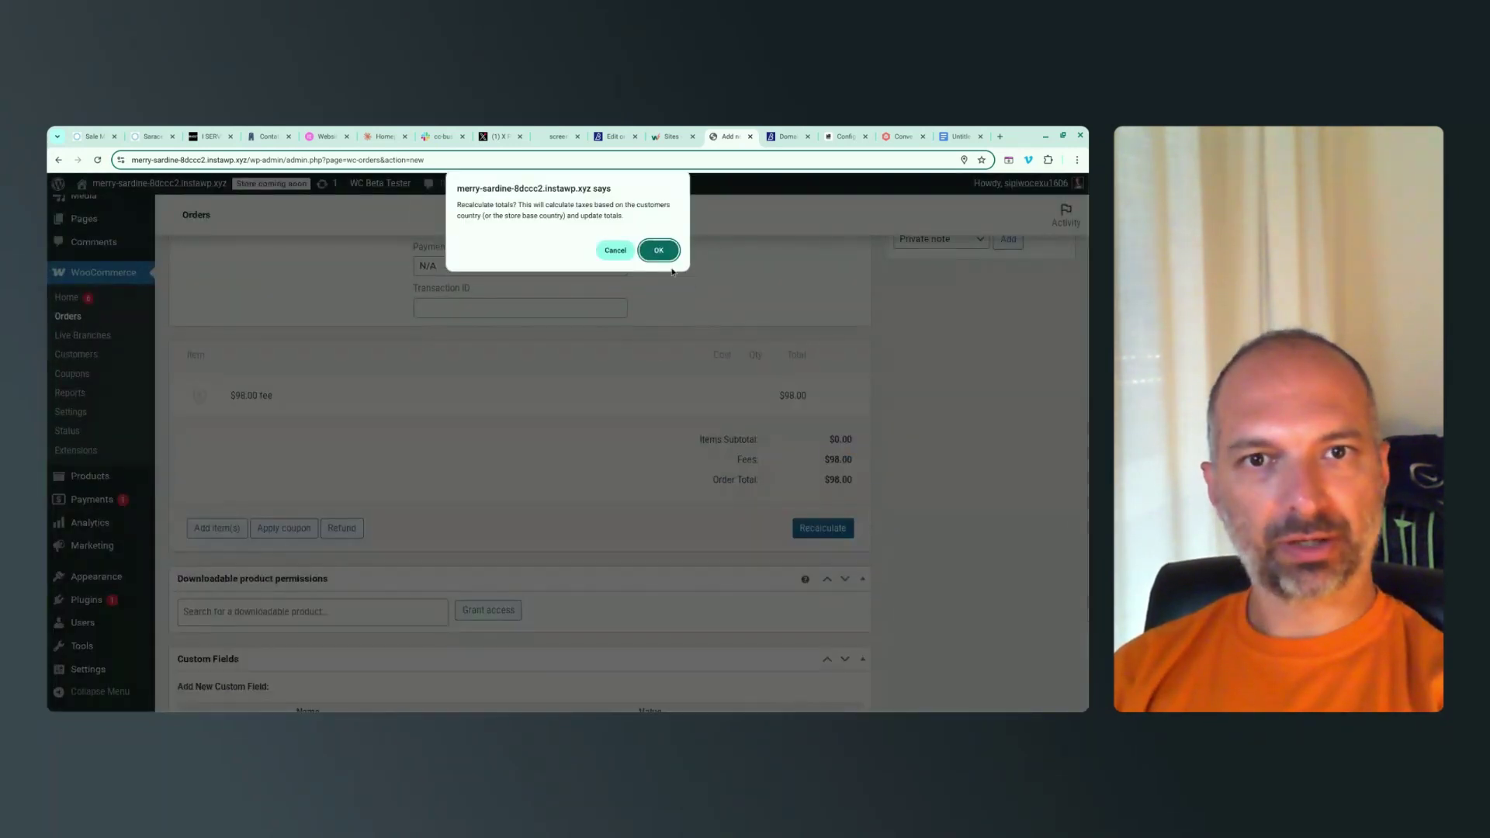
Recalculate the order totals and create the order.
left_click(659, 257)
scroll(966, 497, "up", 3)
scroll(966, 498, "up", 2)
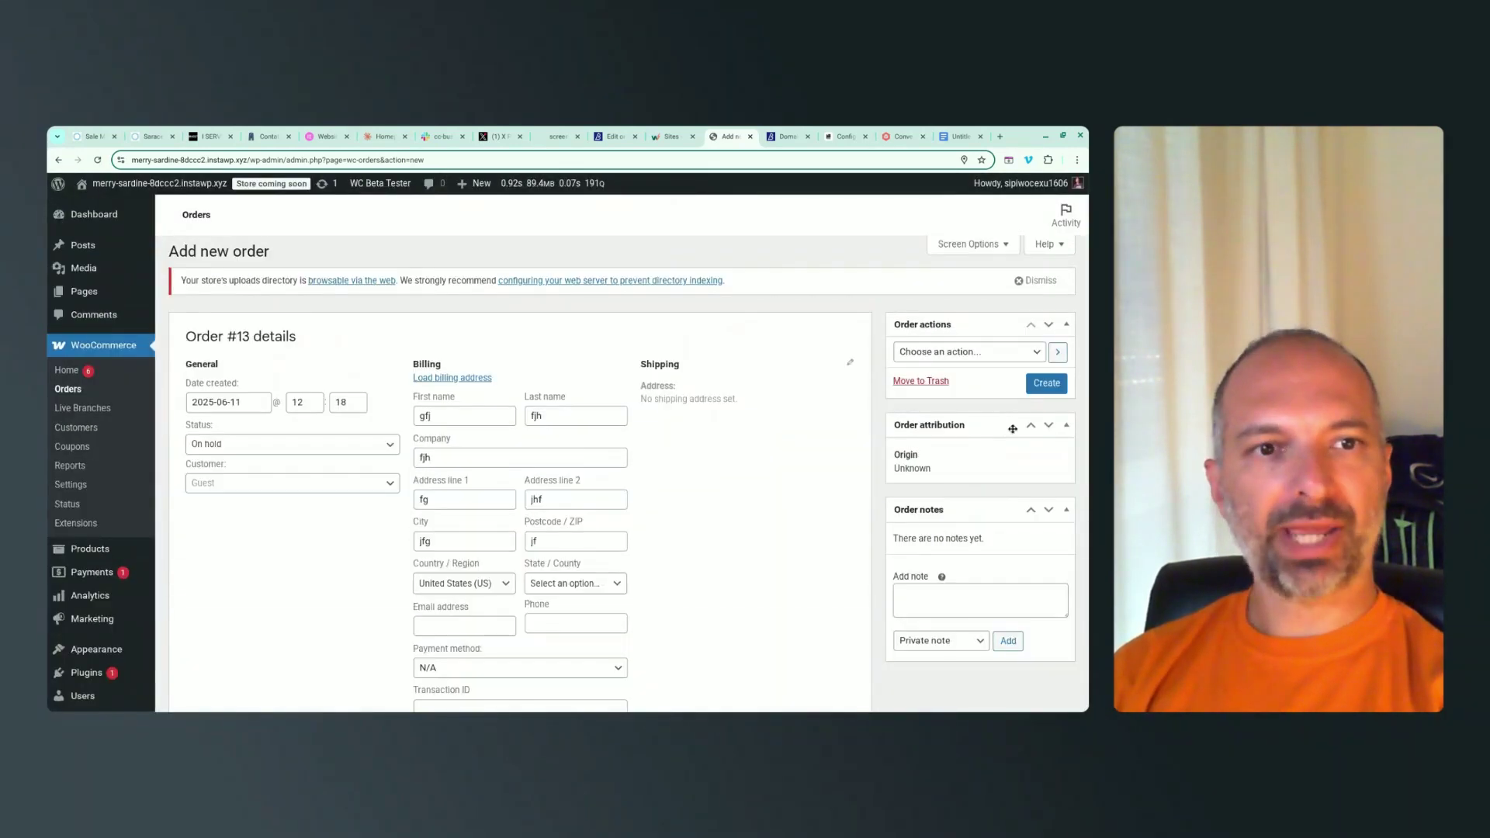
left_click(1047, 383)
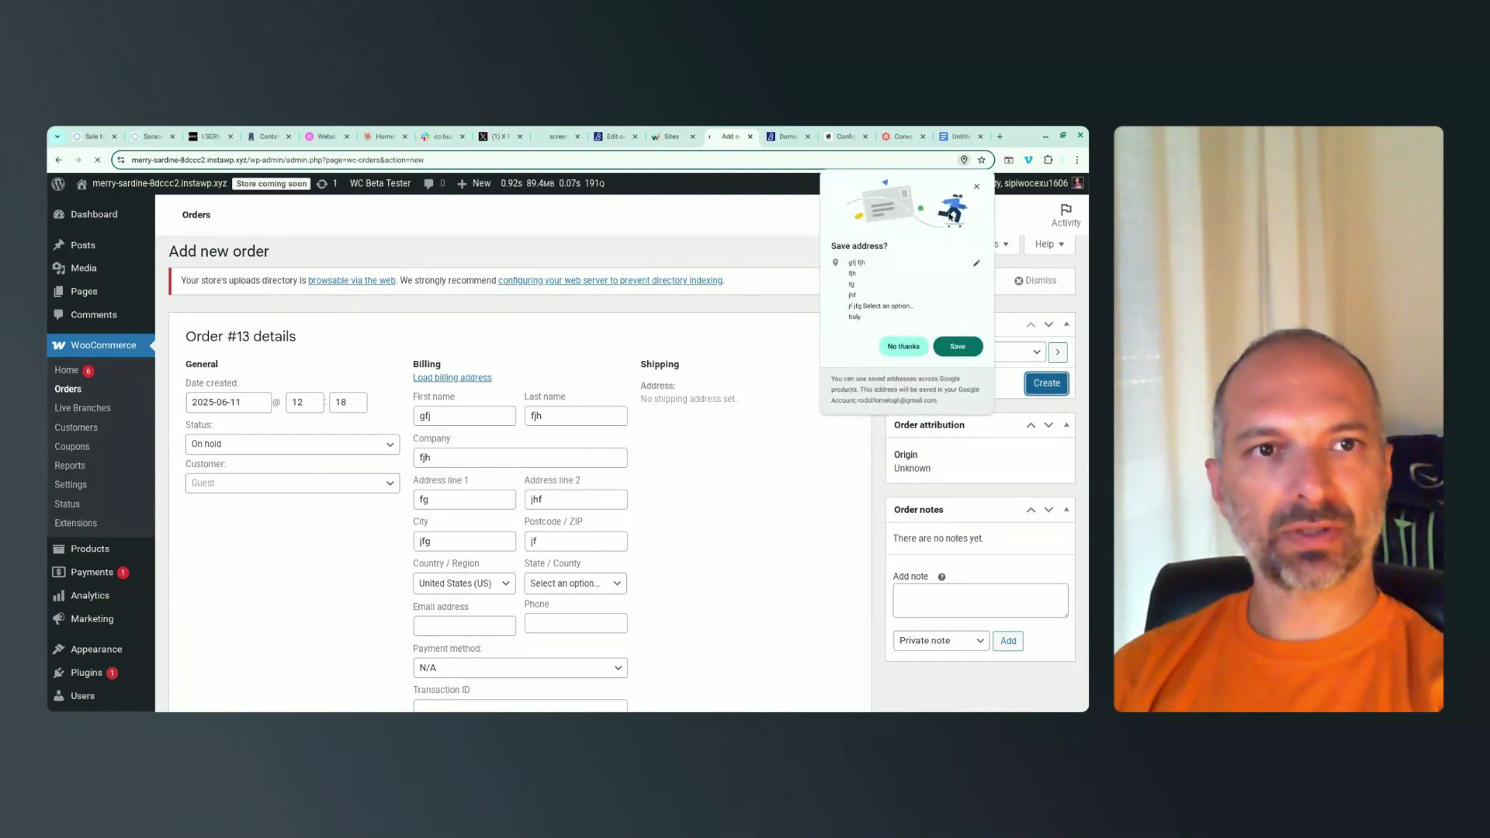
Dismiss the address-saving prompt, capture the upper part of the created order's page and paste it into the Google Docs document.
left_click(976, 186)
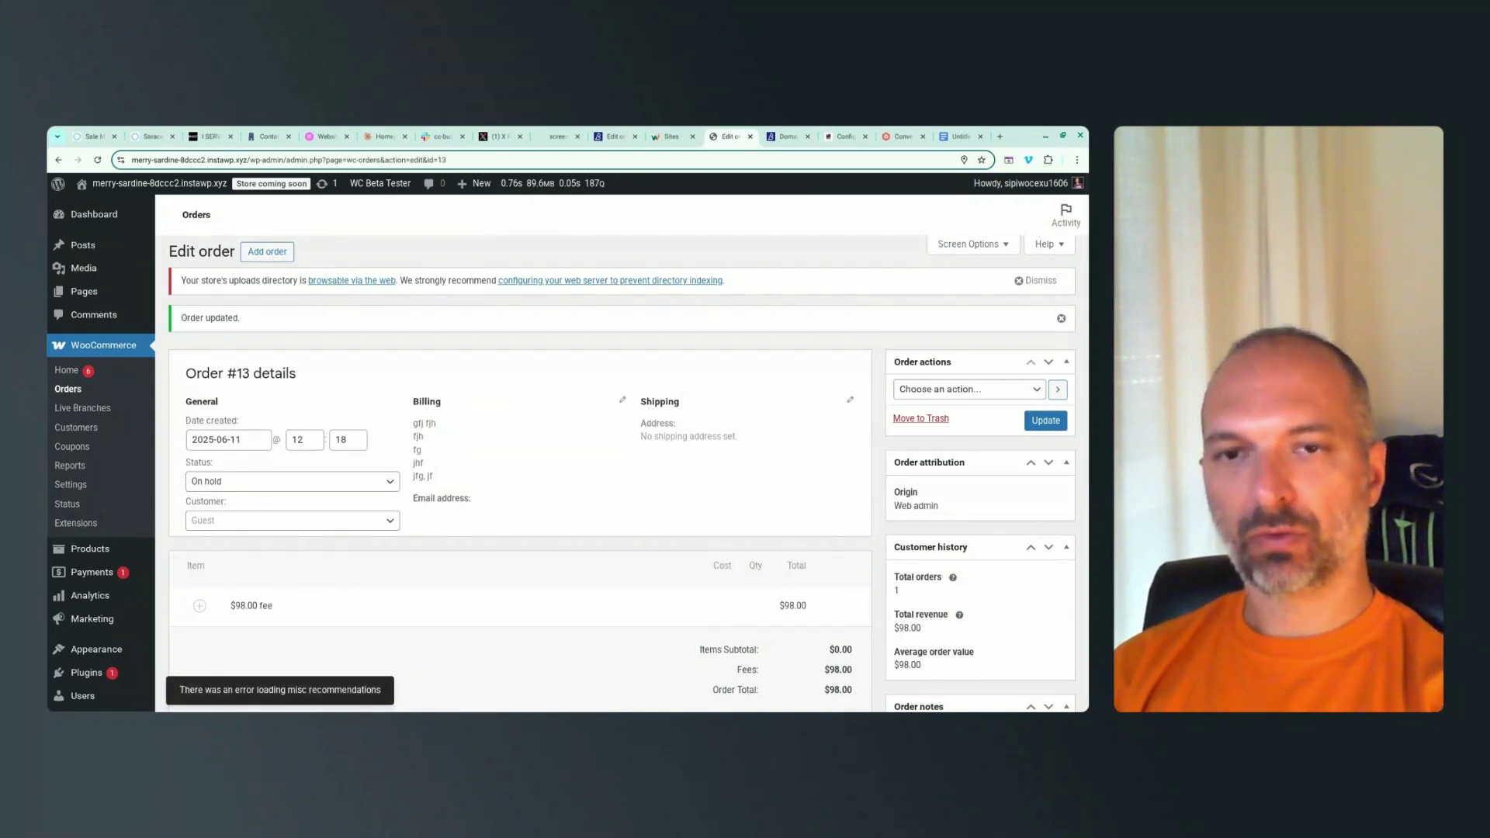
key("ctrl+shift+F5")
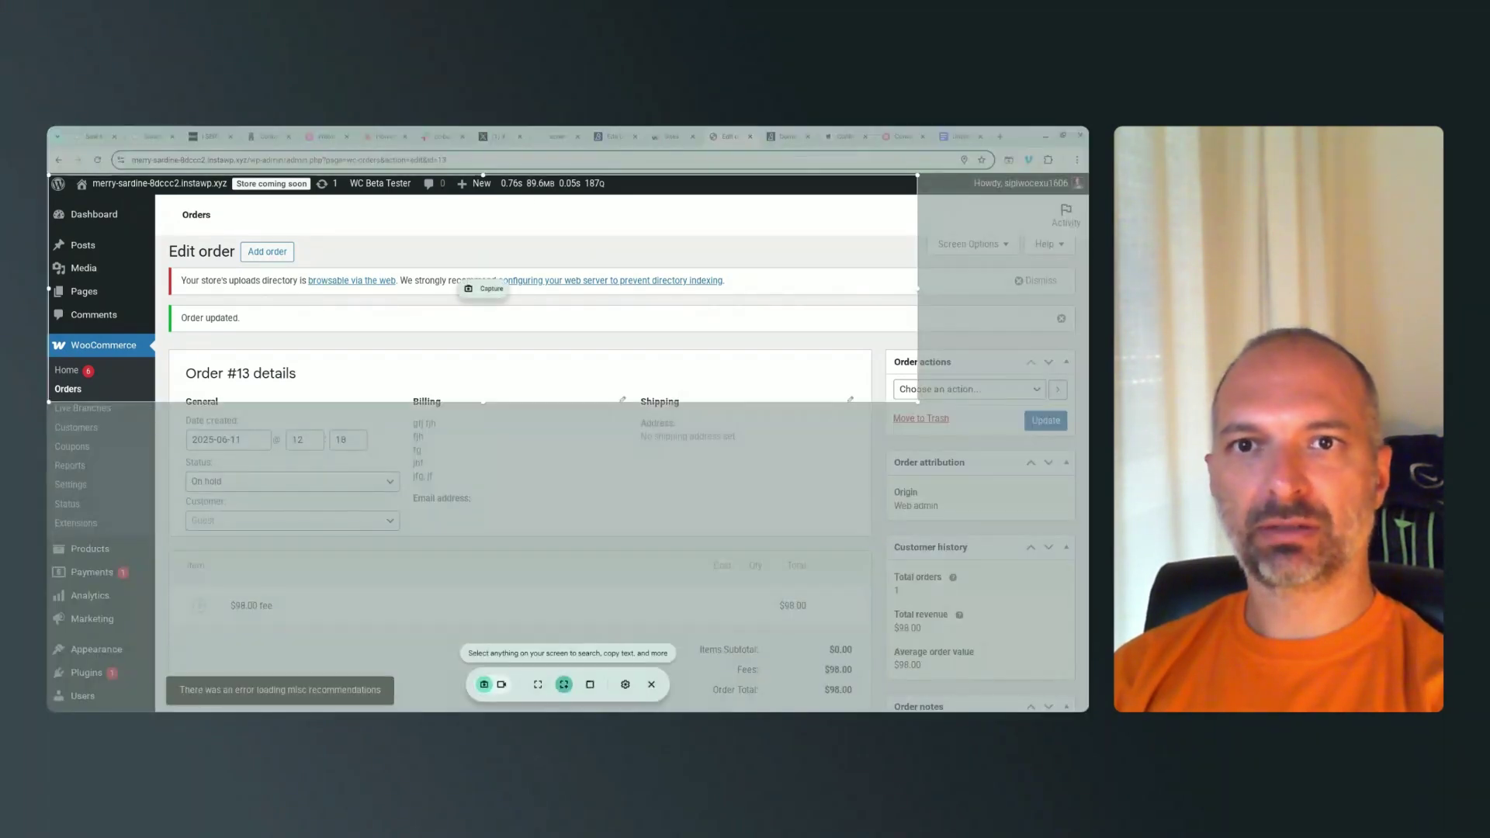
key("Return")
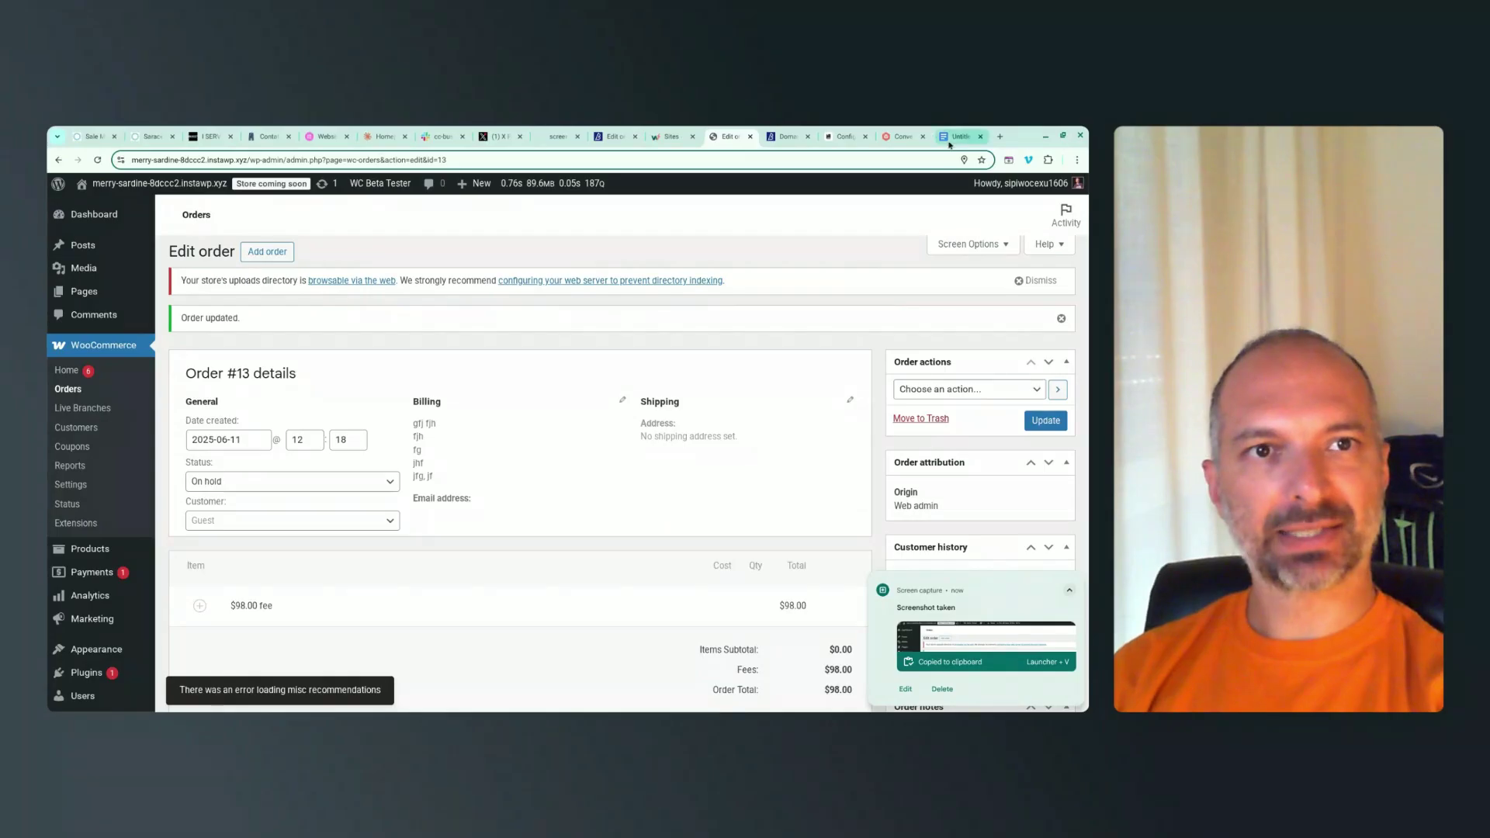
left_click(949, 144)
key("ctrl+v")
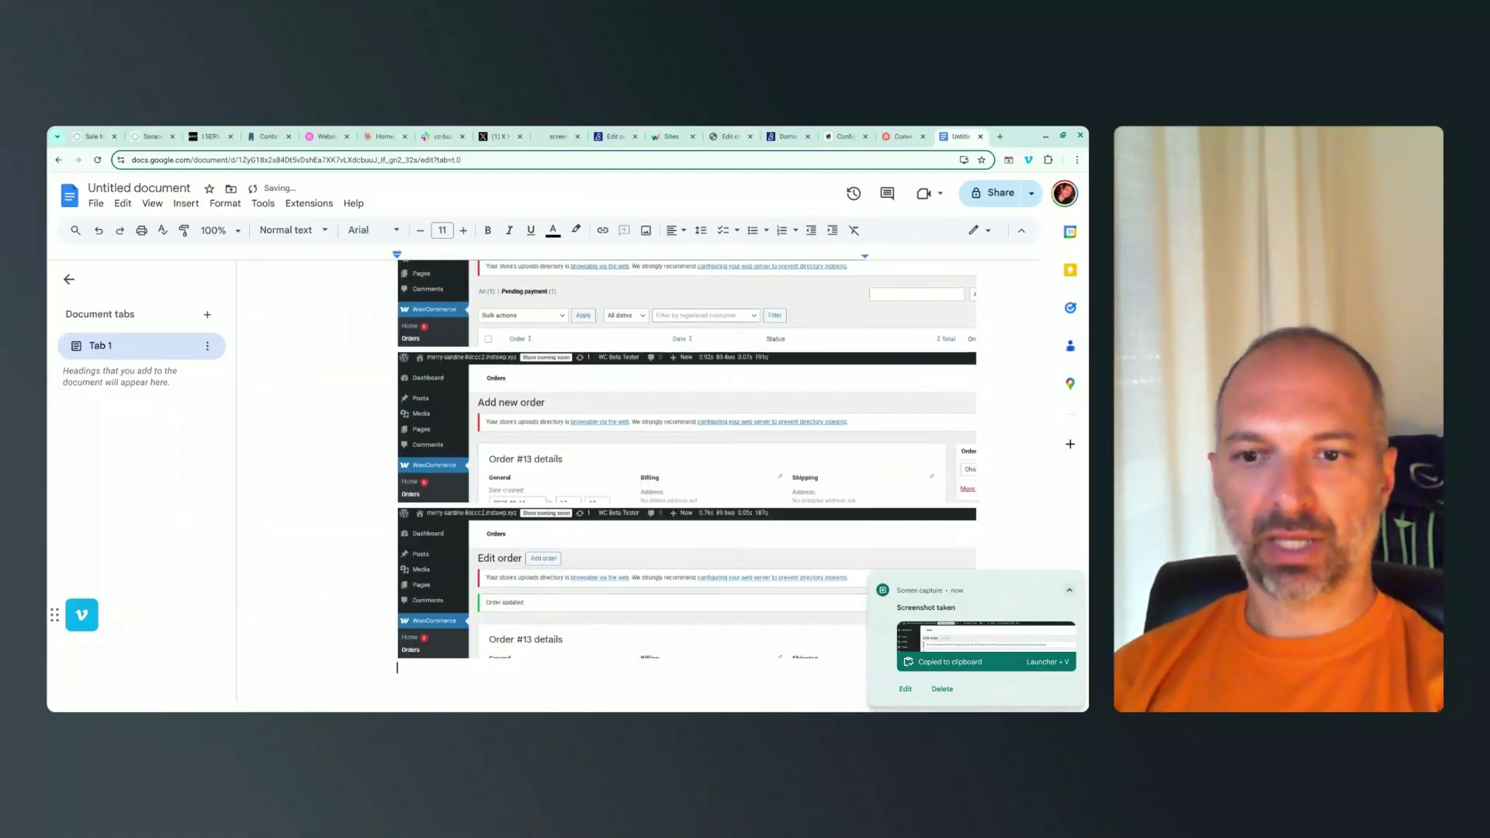
Add the line "Update to 9.9.3" below the last pasted screenshot, followed by a new line.
type("Update to 9.9.")
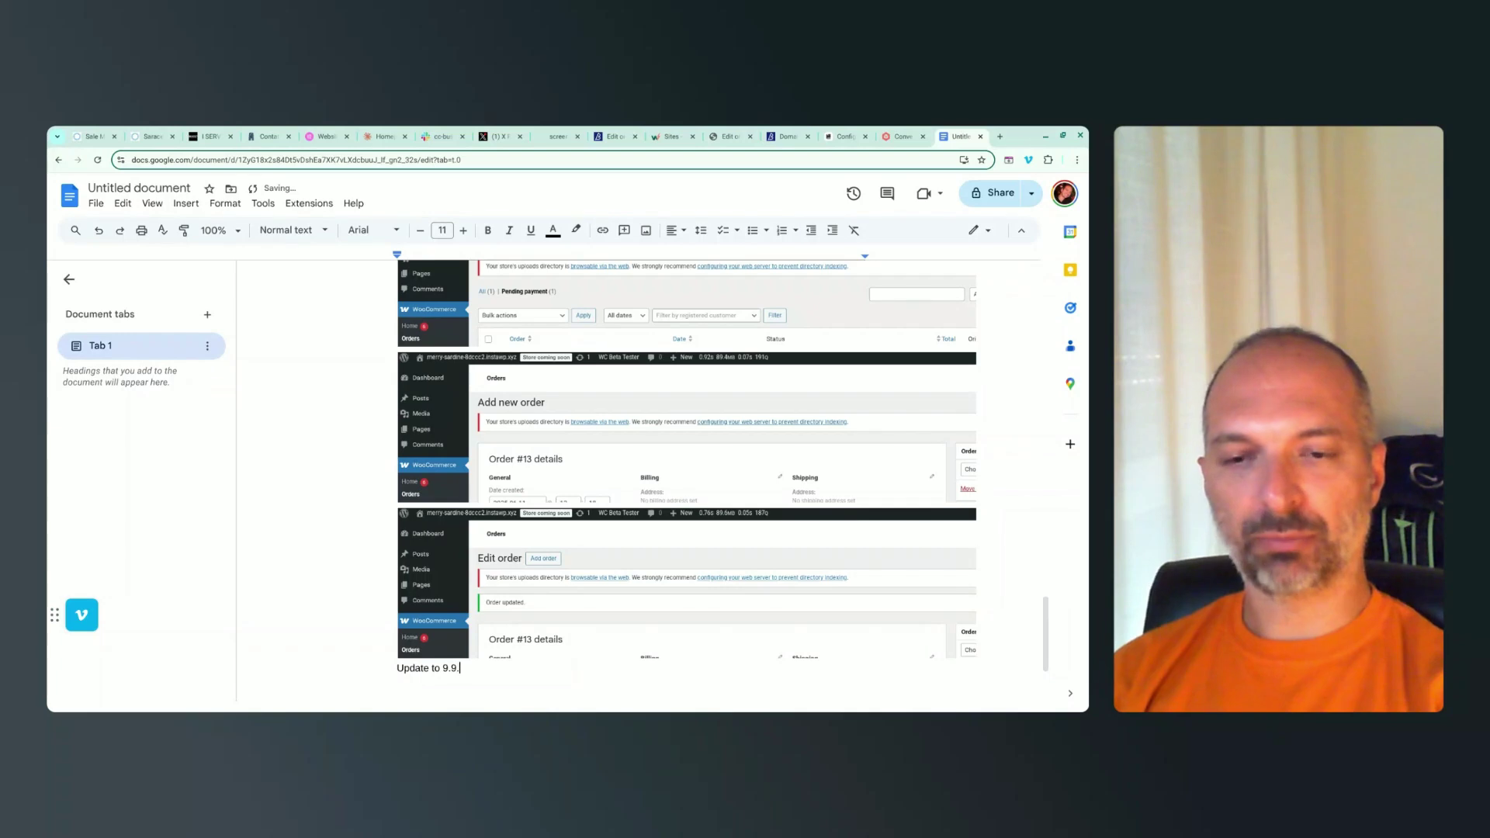
type("3")
key("Return")
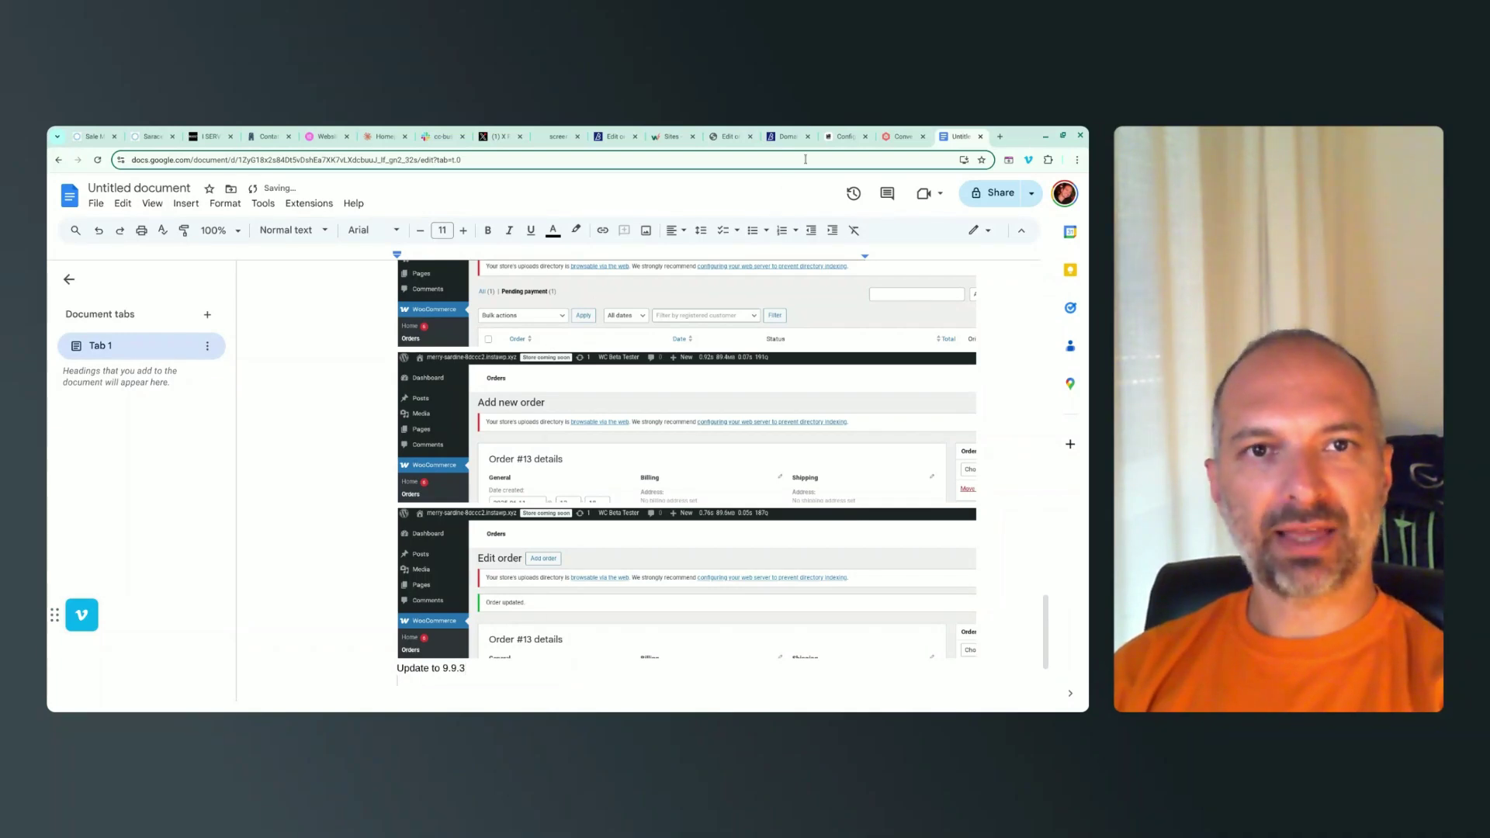
Switch to the InstaWP site and update the WooCommerce plugin to version 9.9.3 from the installed plugins.
left_click(730, 137)
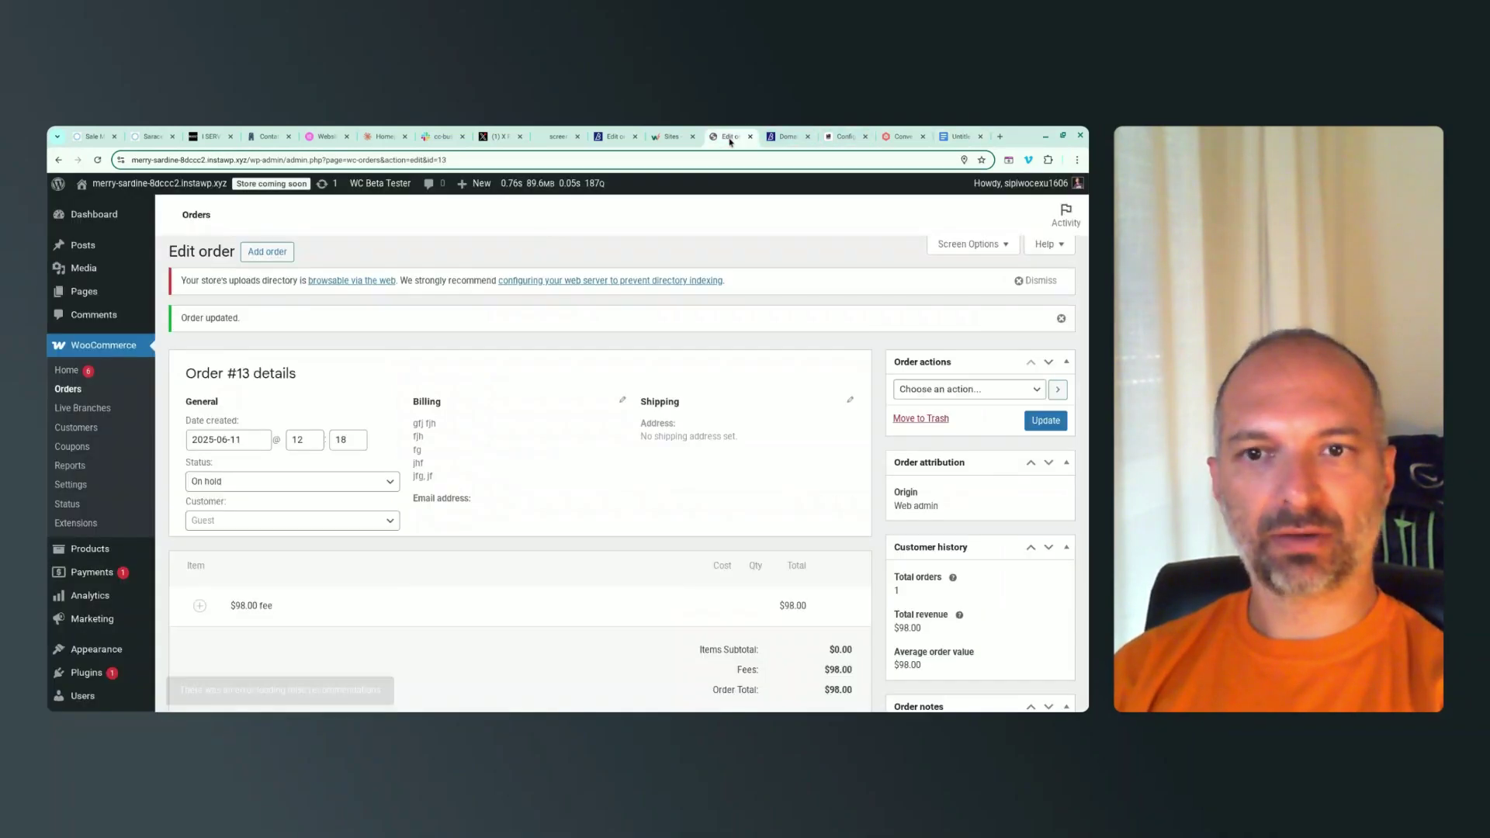
mouse_move(97, 682)
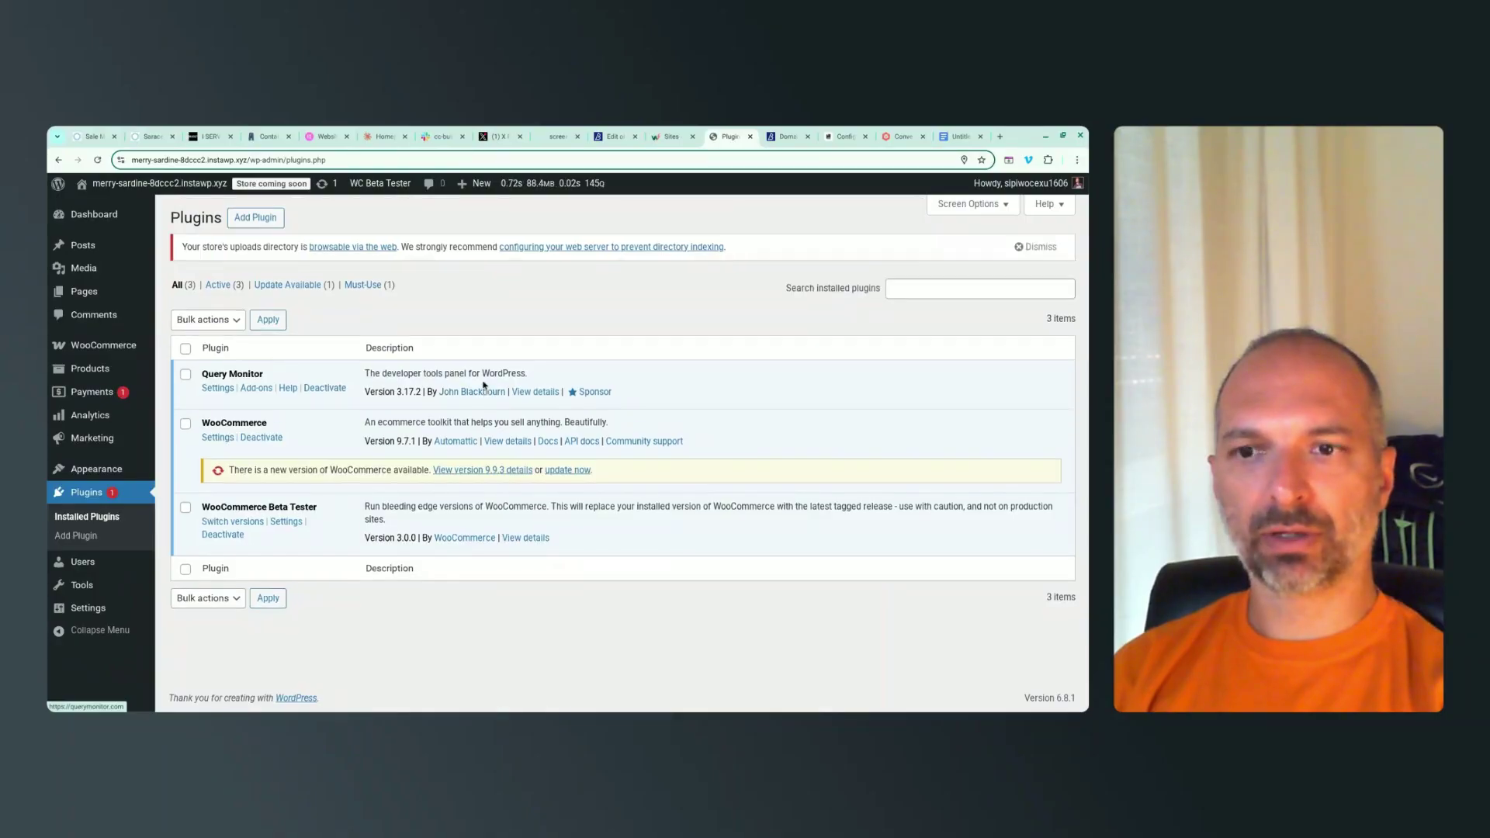
left_click(568, 471)
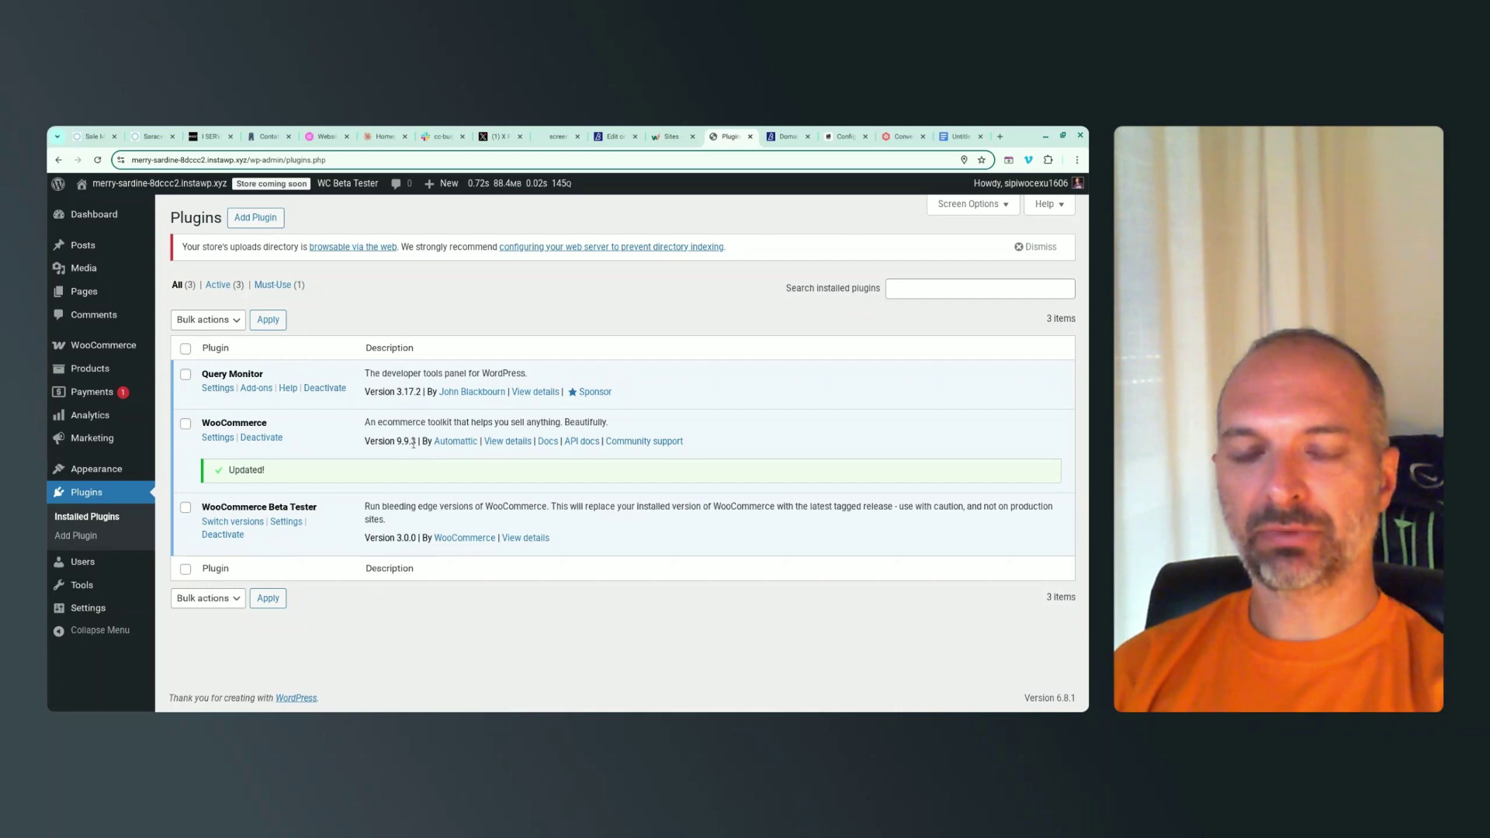
Capture the upper part of the site's WooCommerce Orders list, paste it under "Update to 9.9.3" in Google Docs, and compare it with the 9.7.1 screenshots.
mouse_move(113, 344)
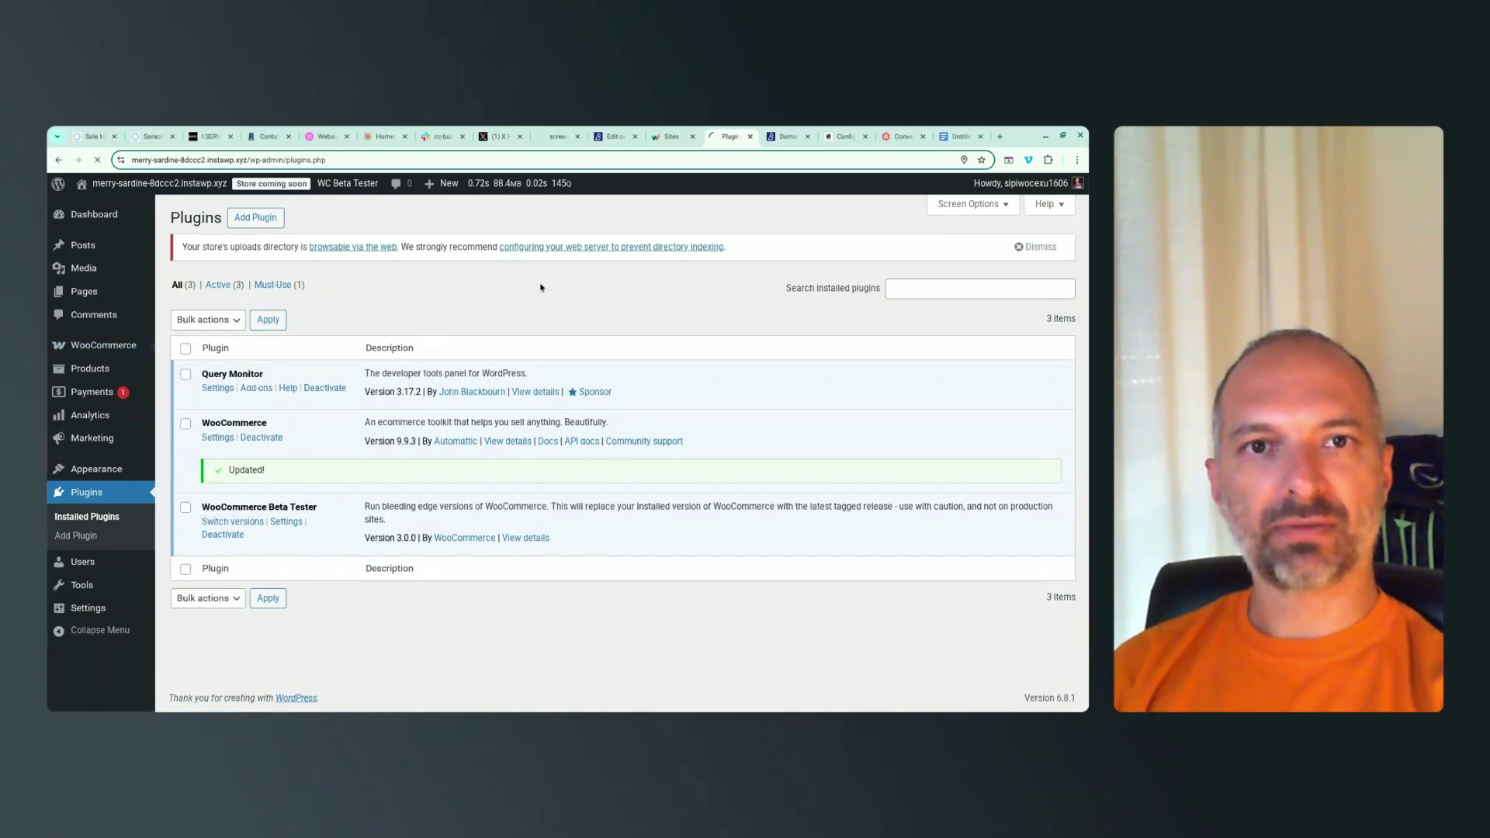
key("ctrl+shift+F5")
left_click(485, 288)
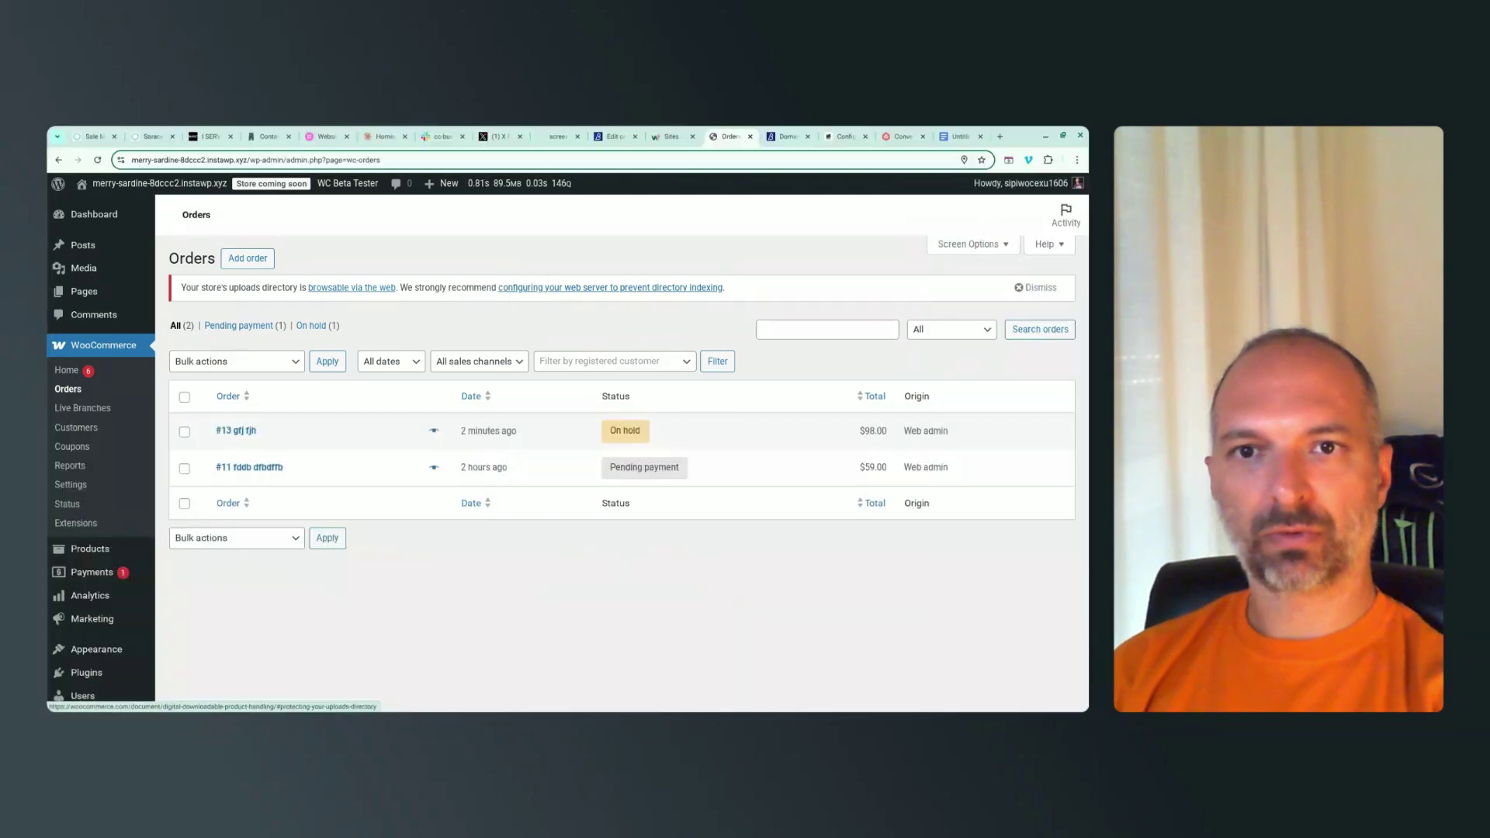
left_click(961, 136)
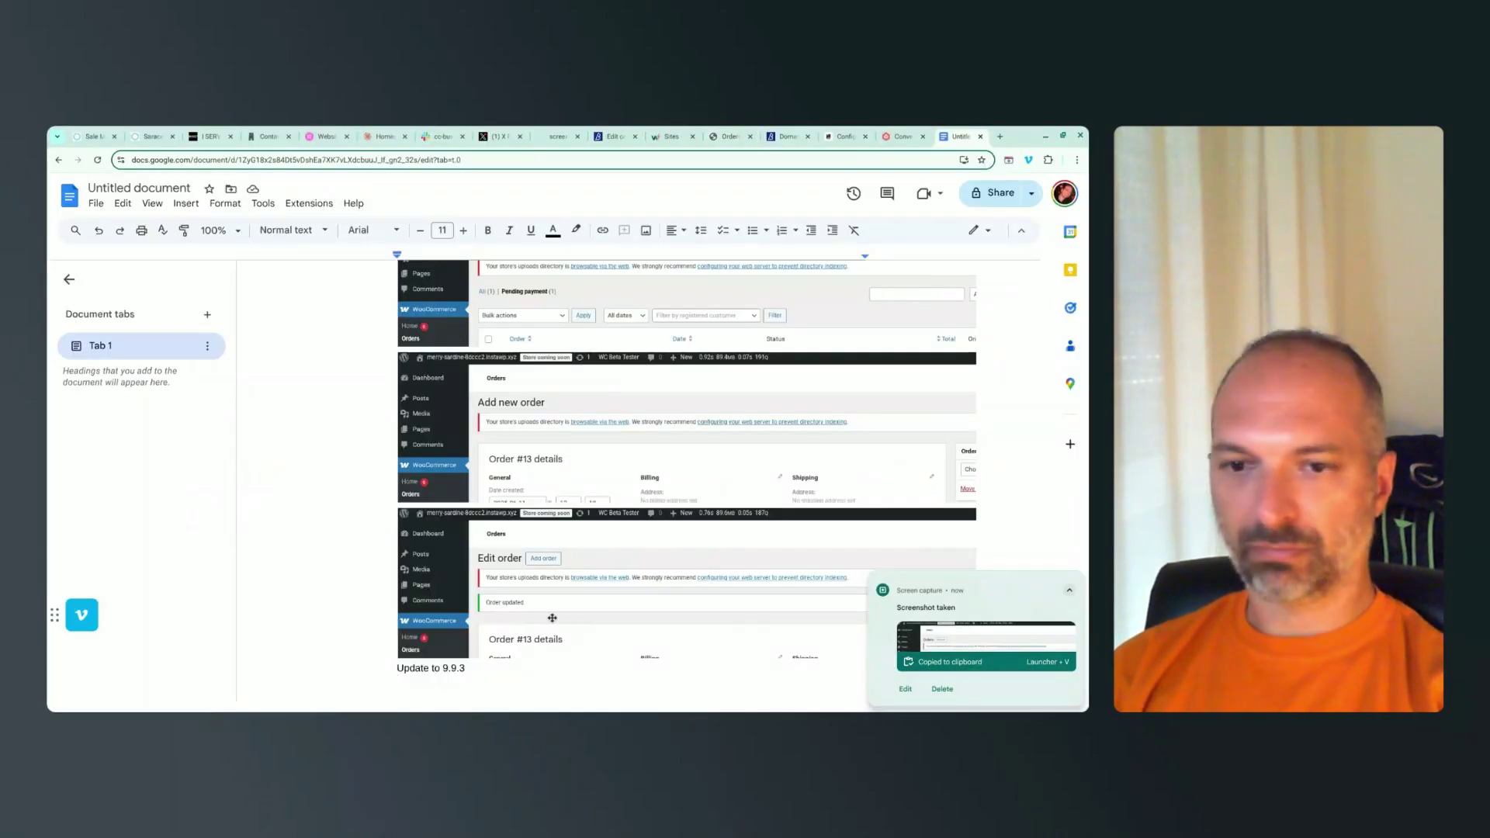
key("ctrl+v")
scroll(573, 576, "up", 4)
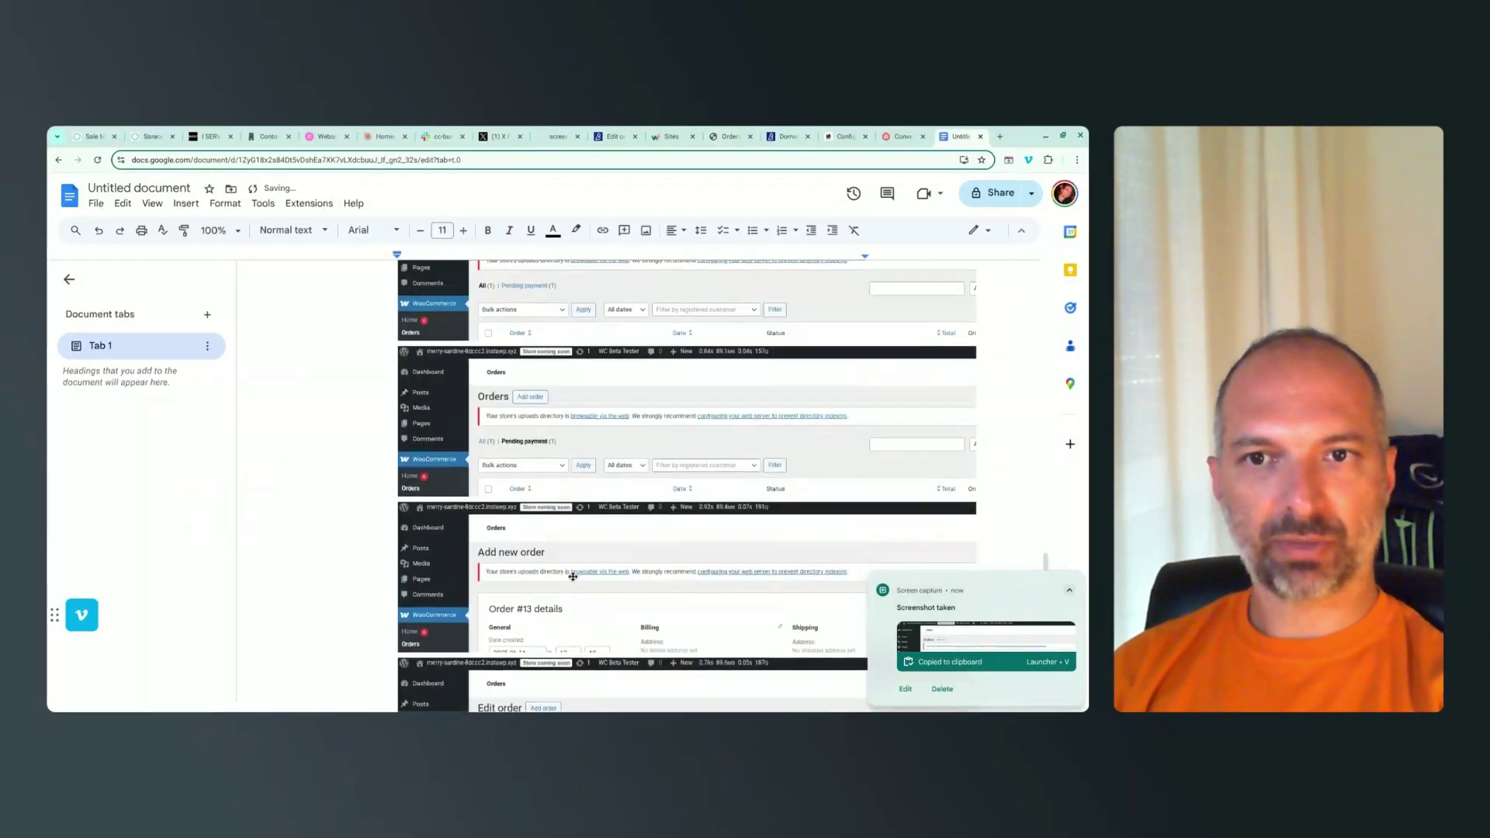
scroll(572, 576, "up", 3)
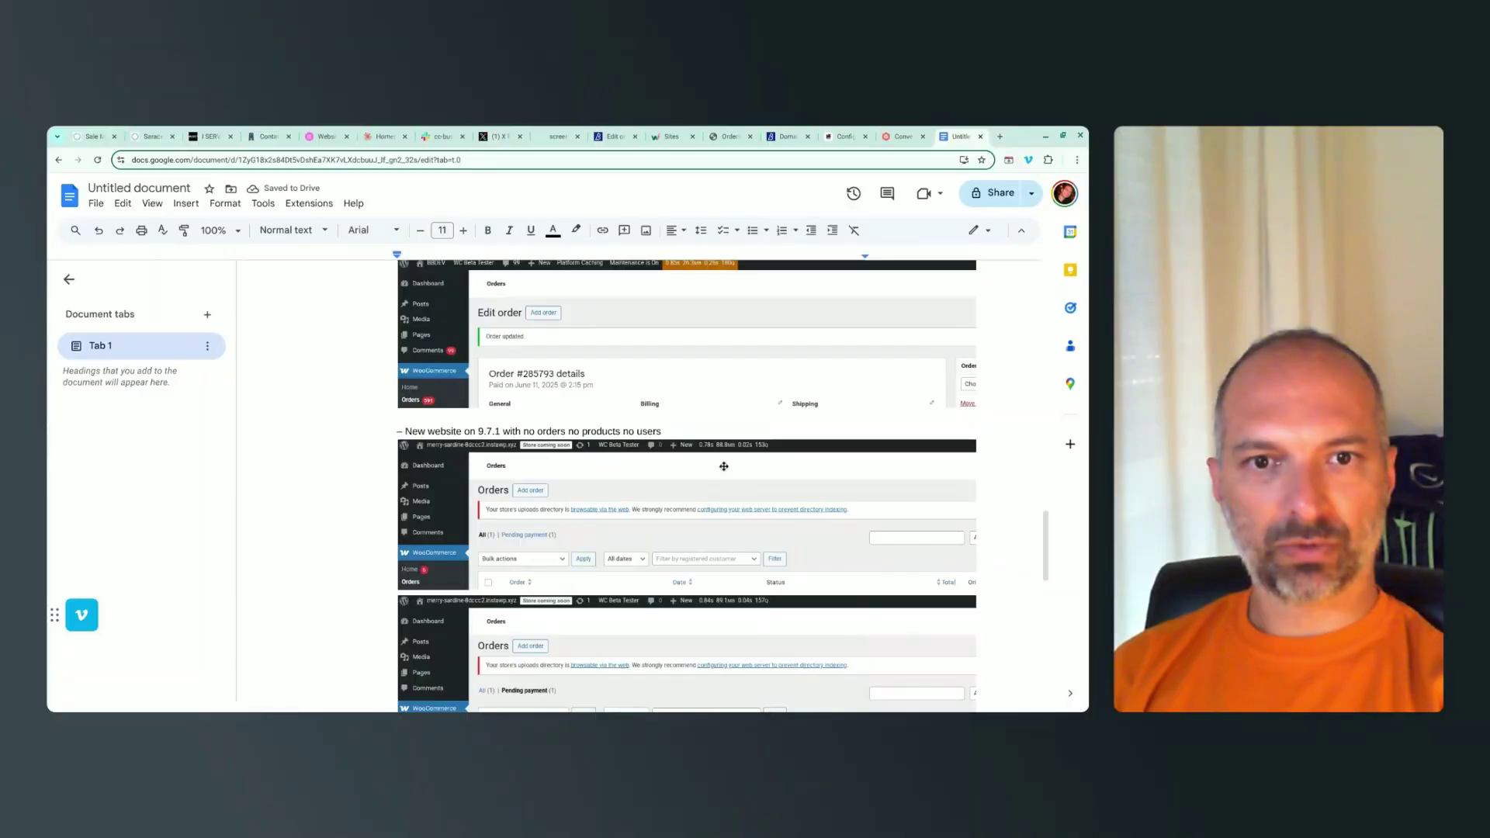
scroll(698, 471, "down", 15)
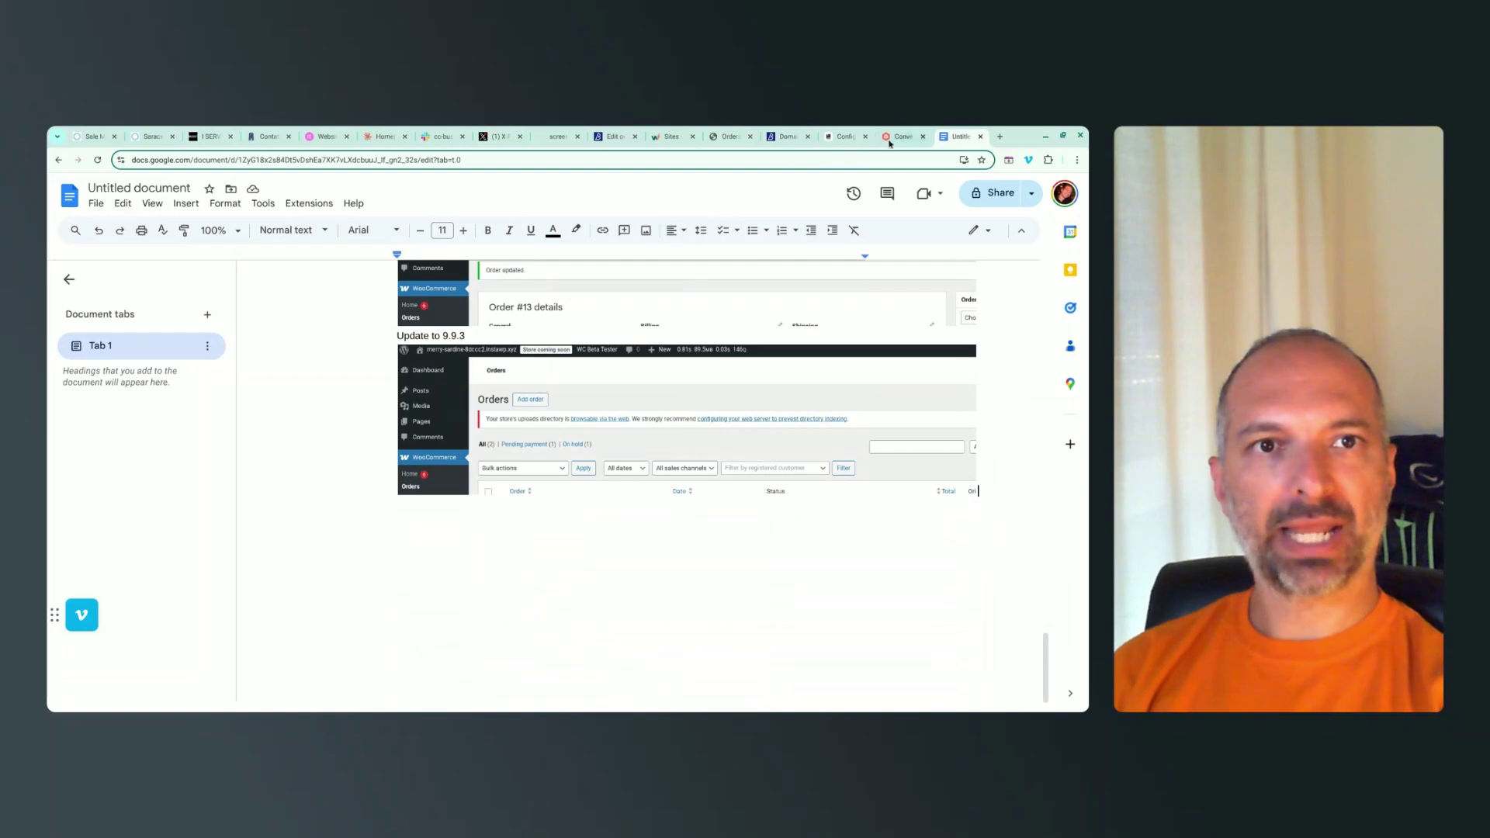
Filter the InstaWP site's orders by Pending payment, paste a capture of the page's upper part into Google Docs, and compare it with the 9.7.1 screenshots.
left_click(730, 137)
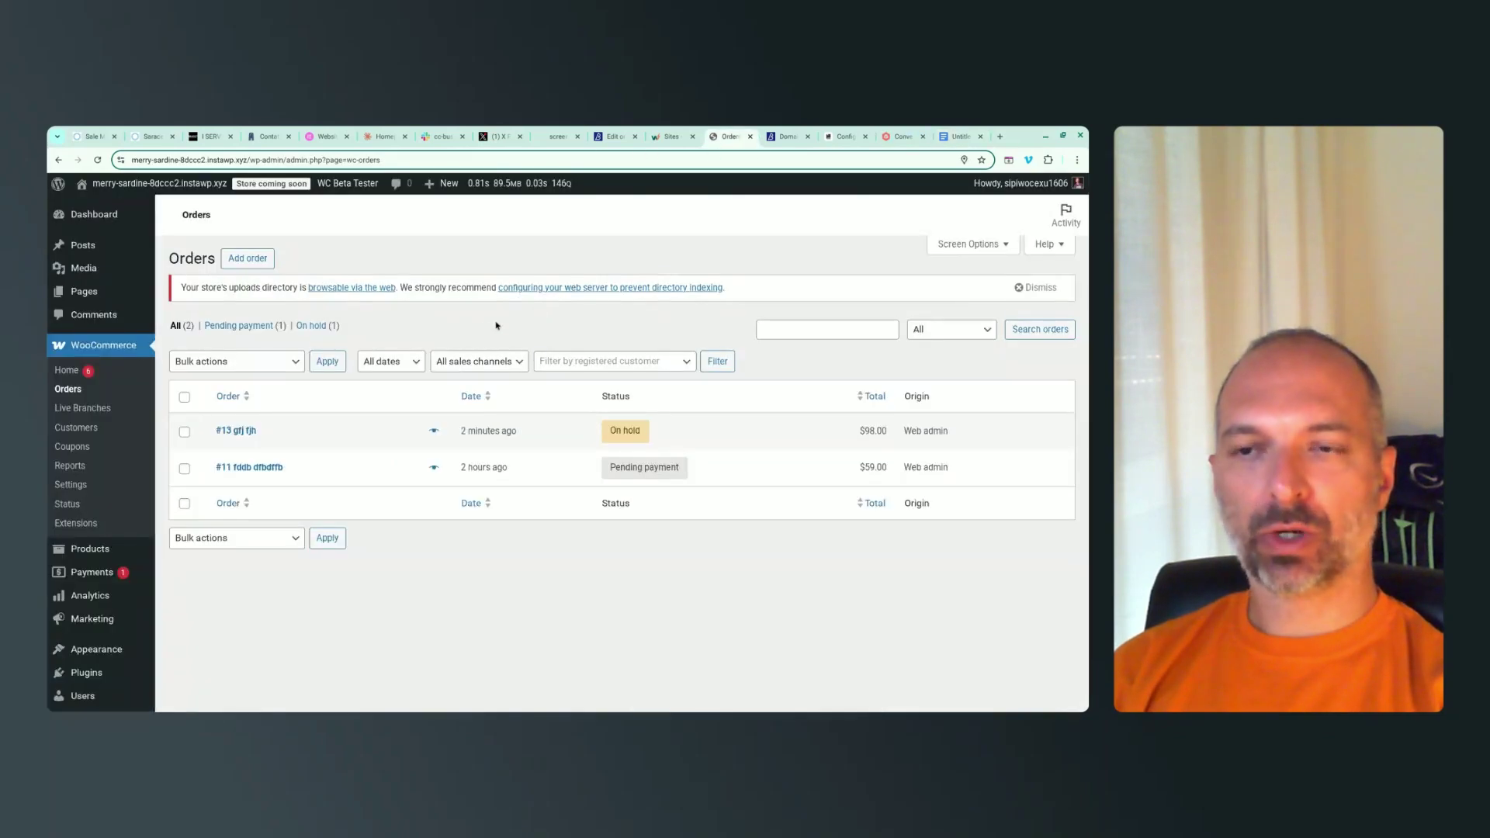
left_click(242, 330)
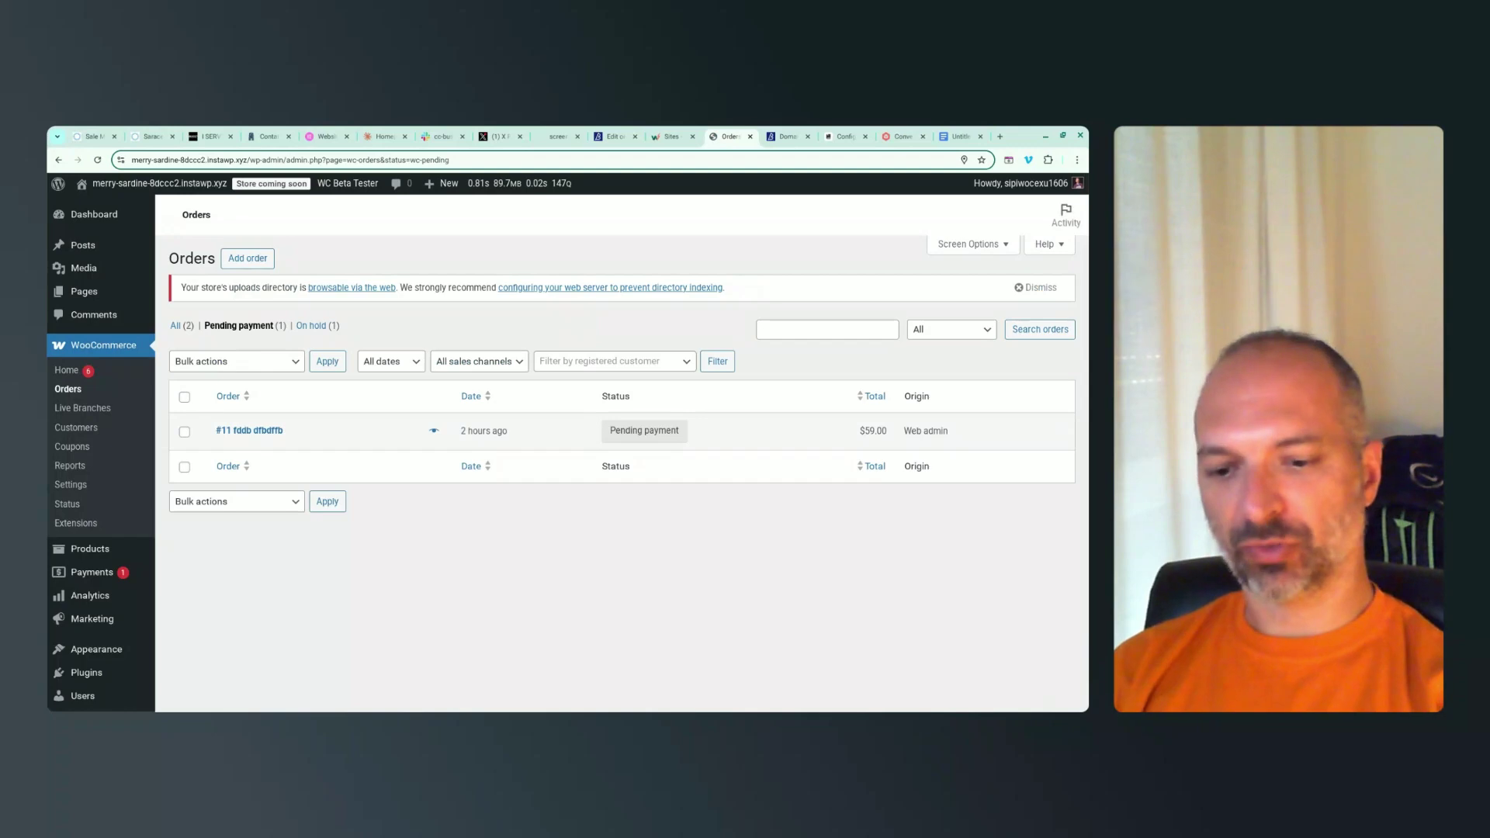
key("ctrl+shift+F5")
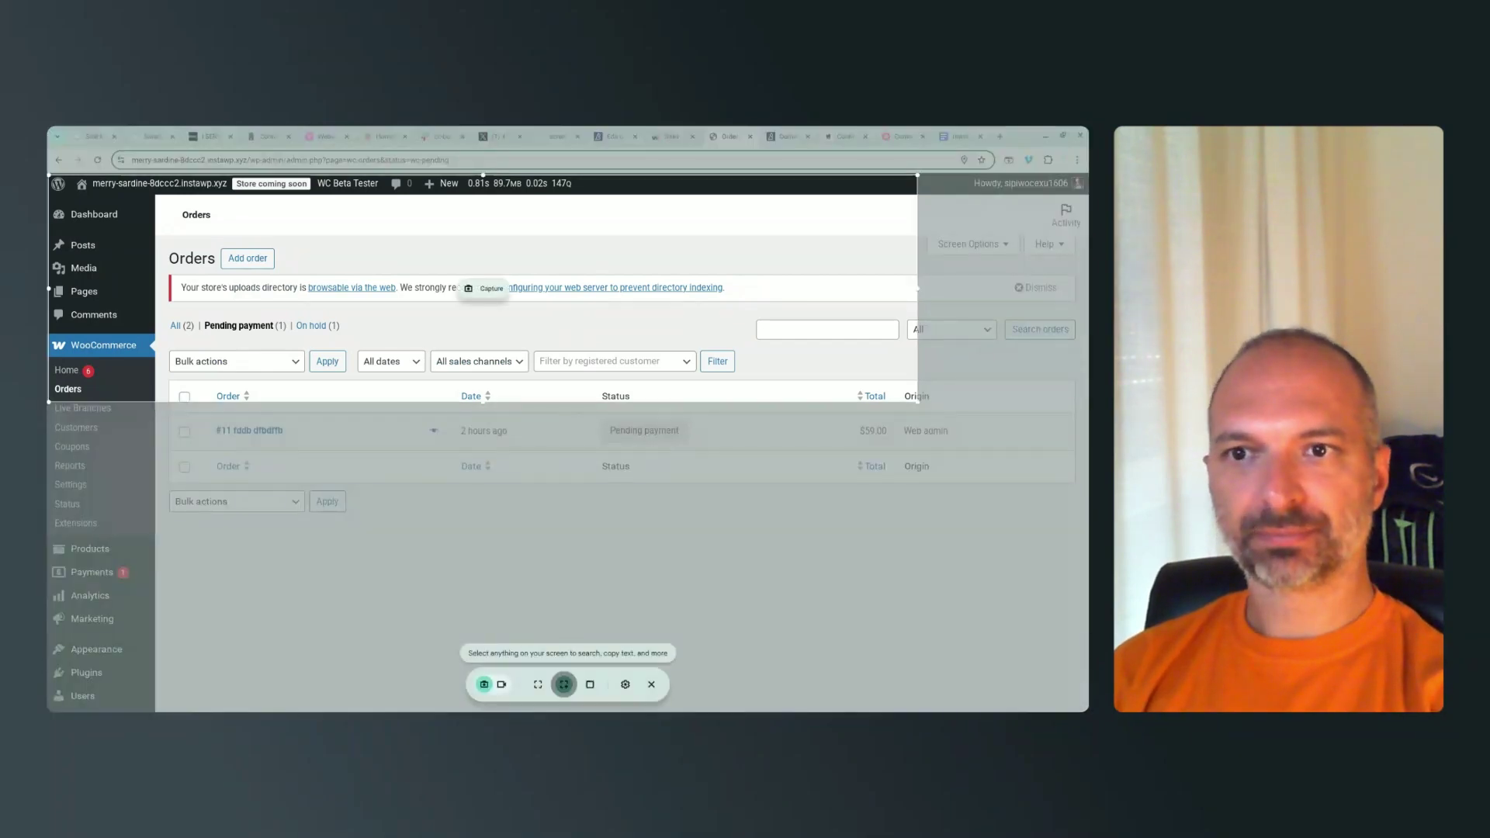
key("Return")
left_click(952, 139)
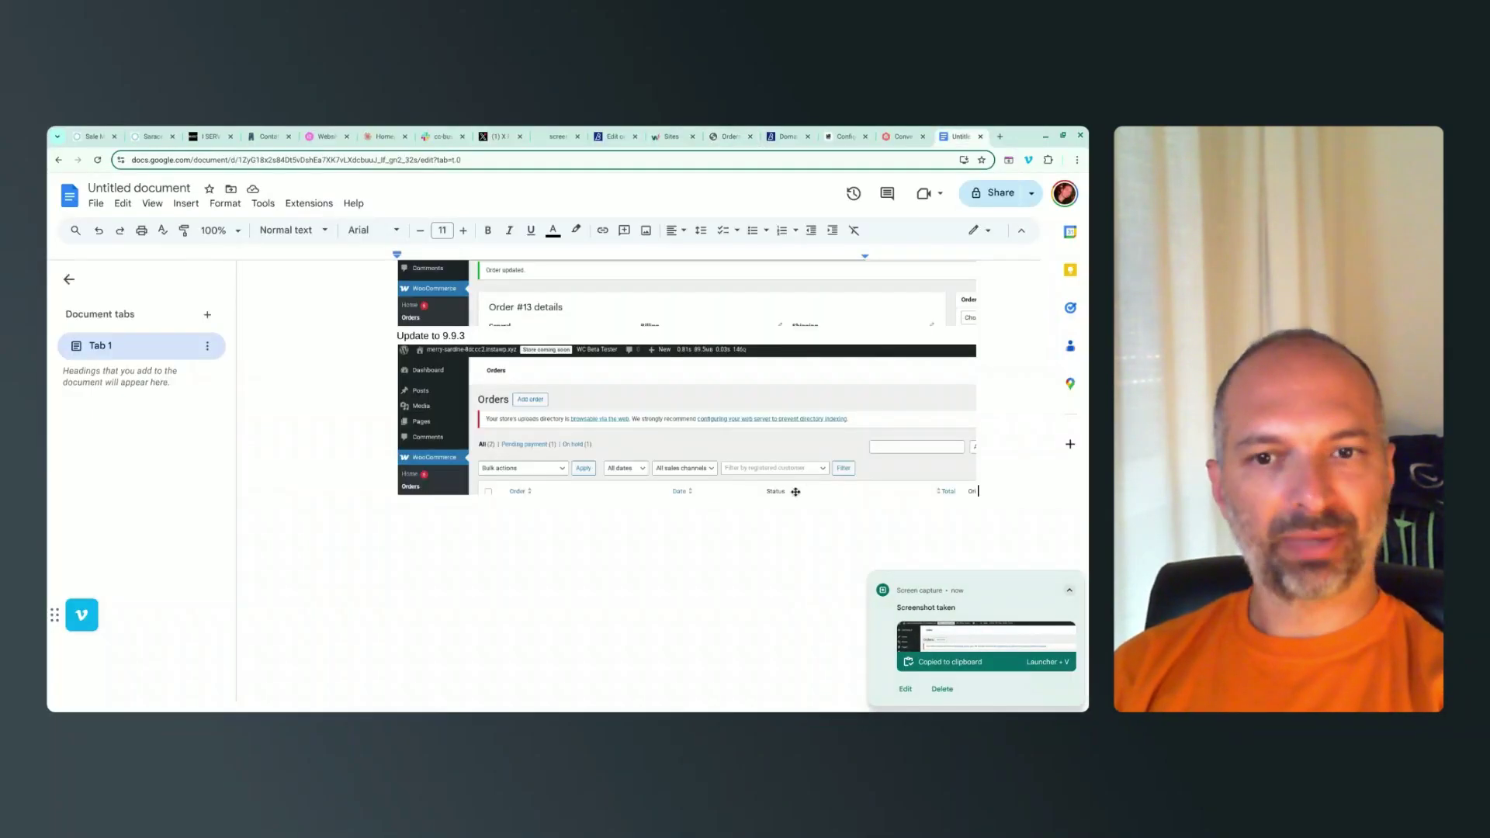
key("ctrl+v")
scroll(854, 528, "up", 10)
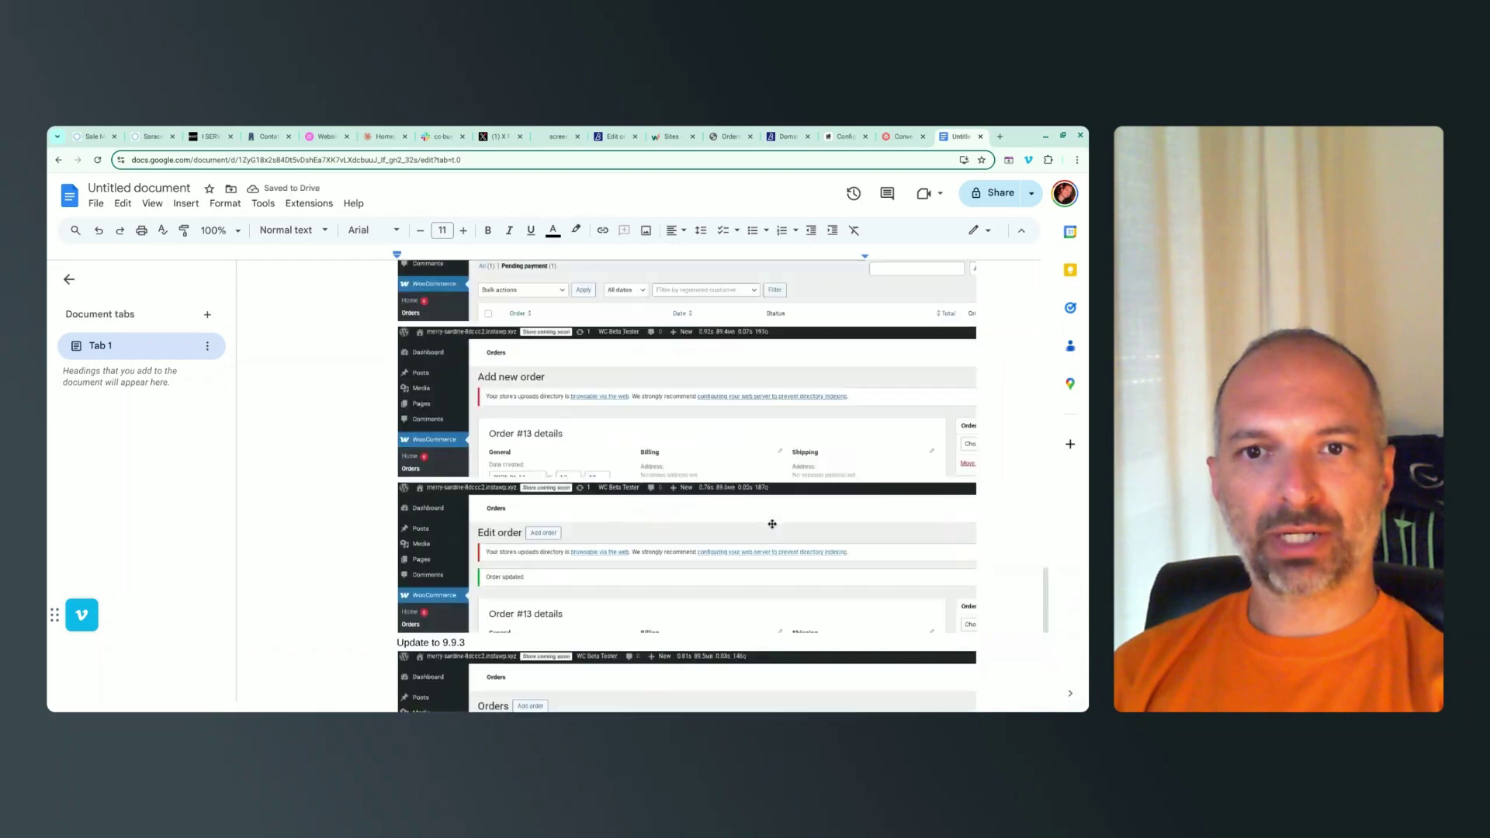
scroll(772, 525, "up", 1)
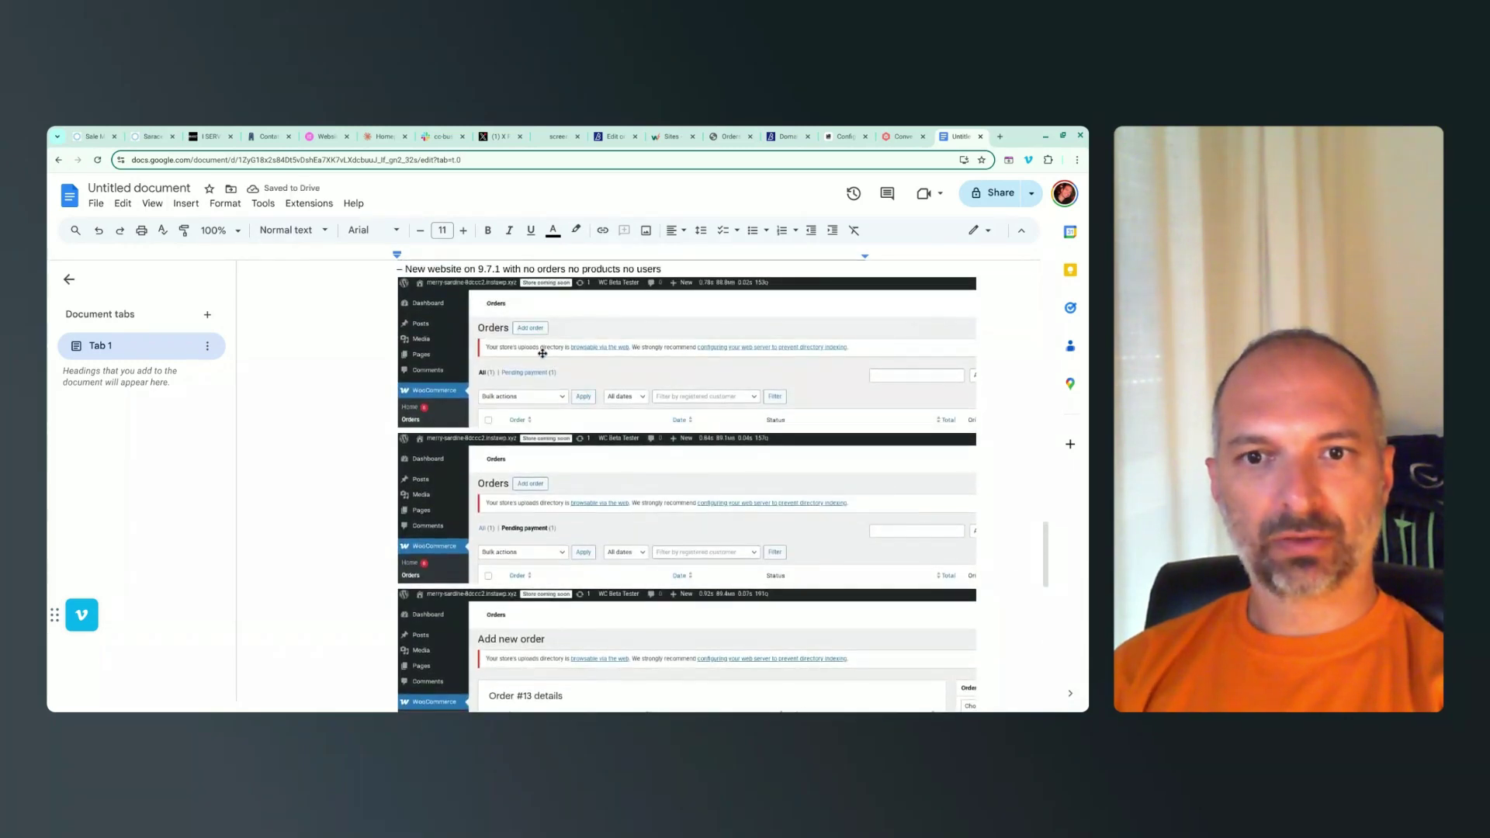
scroll(672, 499, "down", 2)
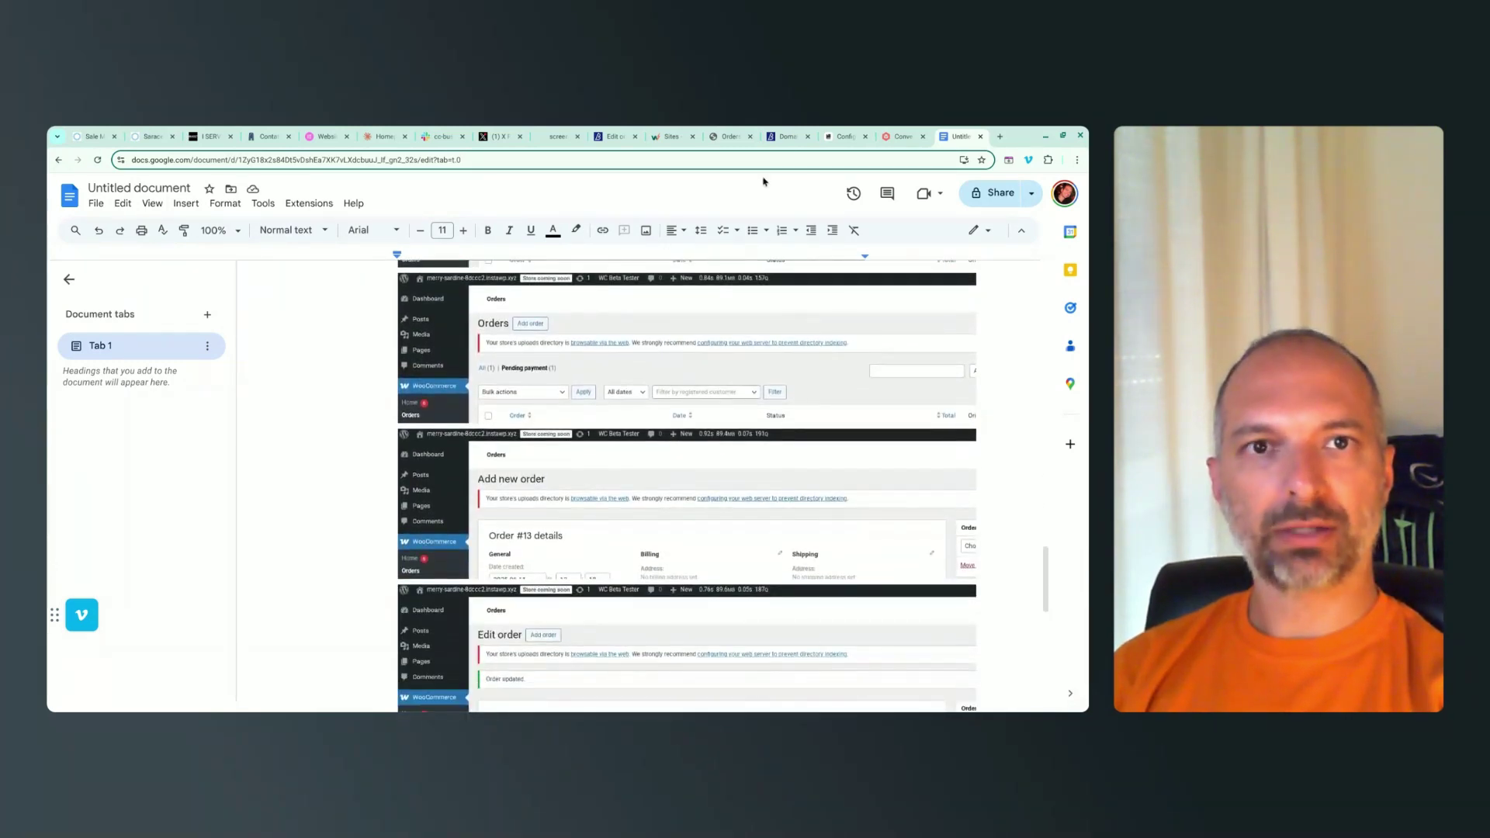
Start a new order on the updated InstaWP site, capture the page's upper part and paste it at the end of the Google Docs document.
left_click(731, 136)
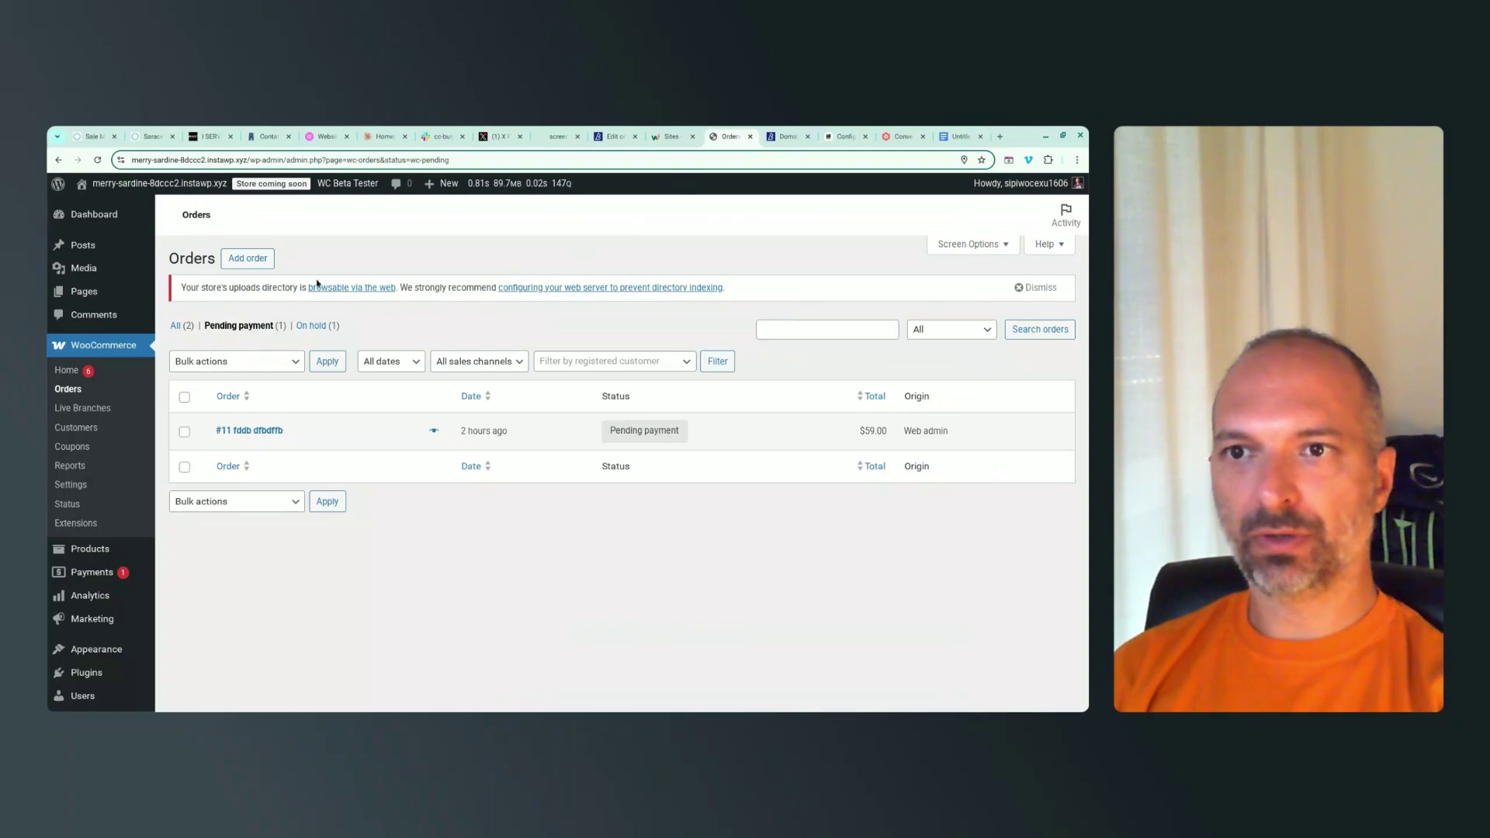
left_click(248, 258)
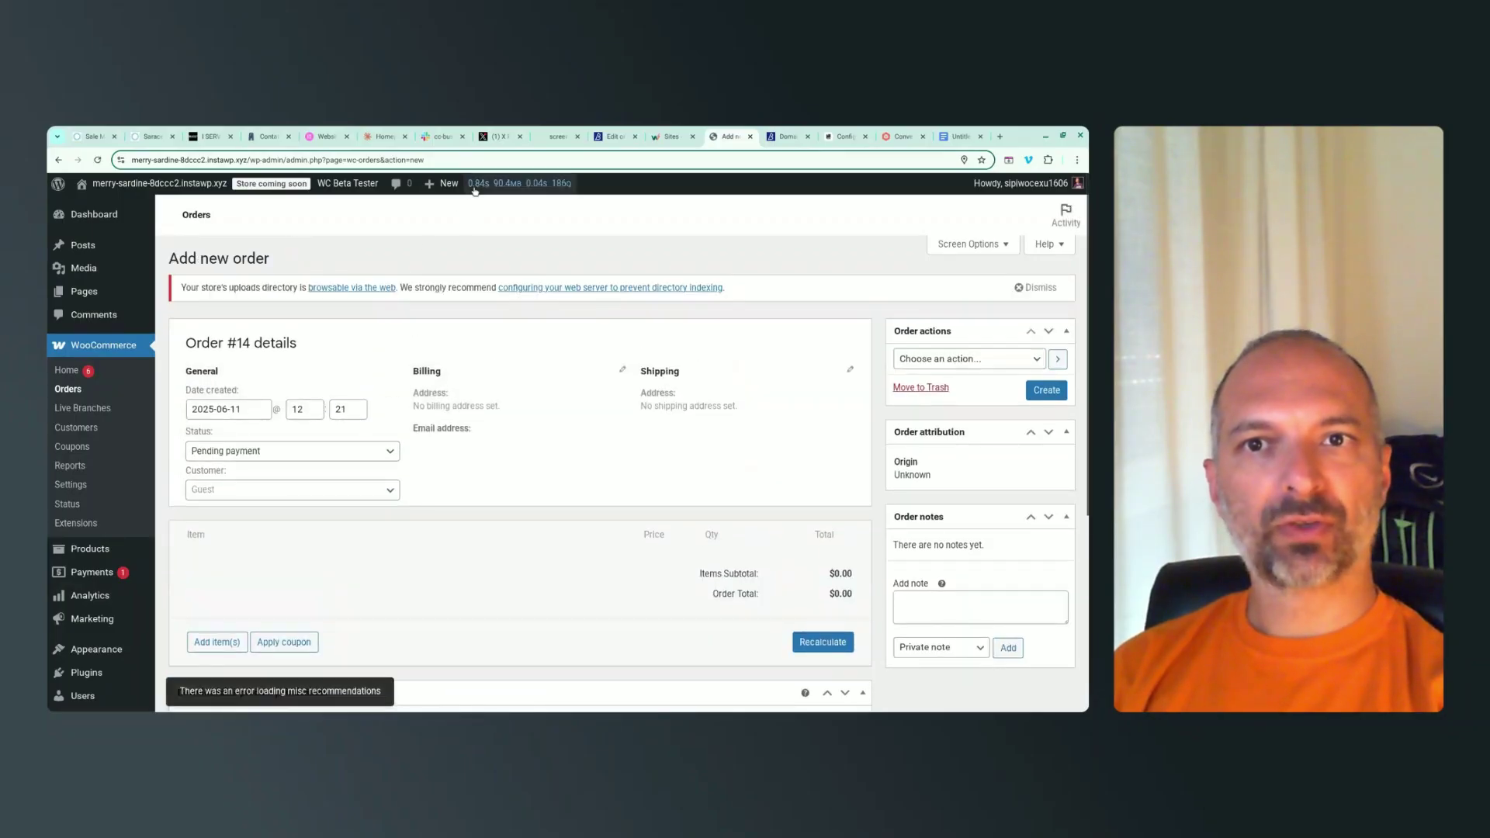
key("ctrl+shift+F5")
left_click(483, 288)
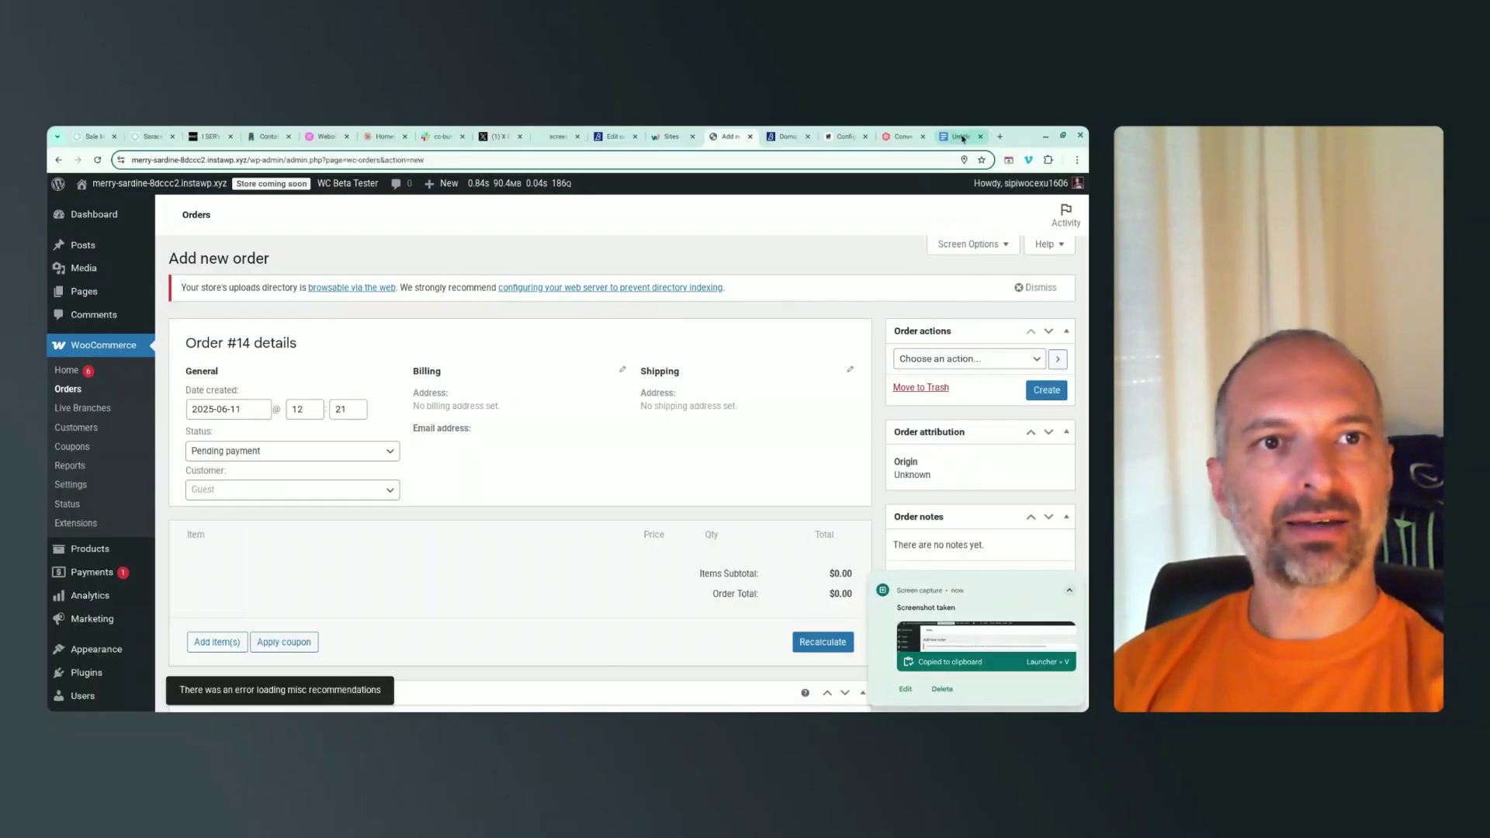
left_click(960, 136)
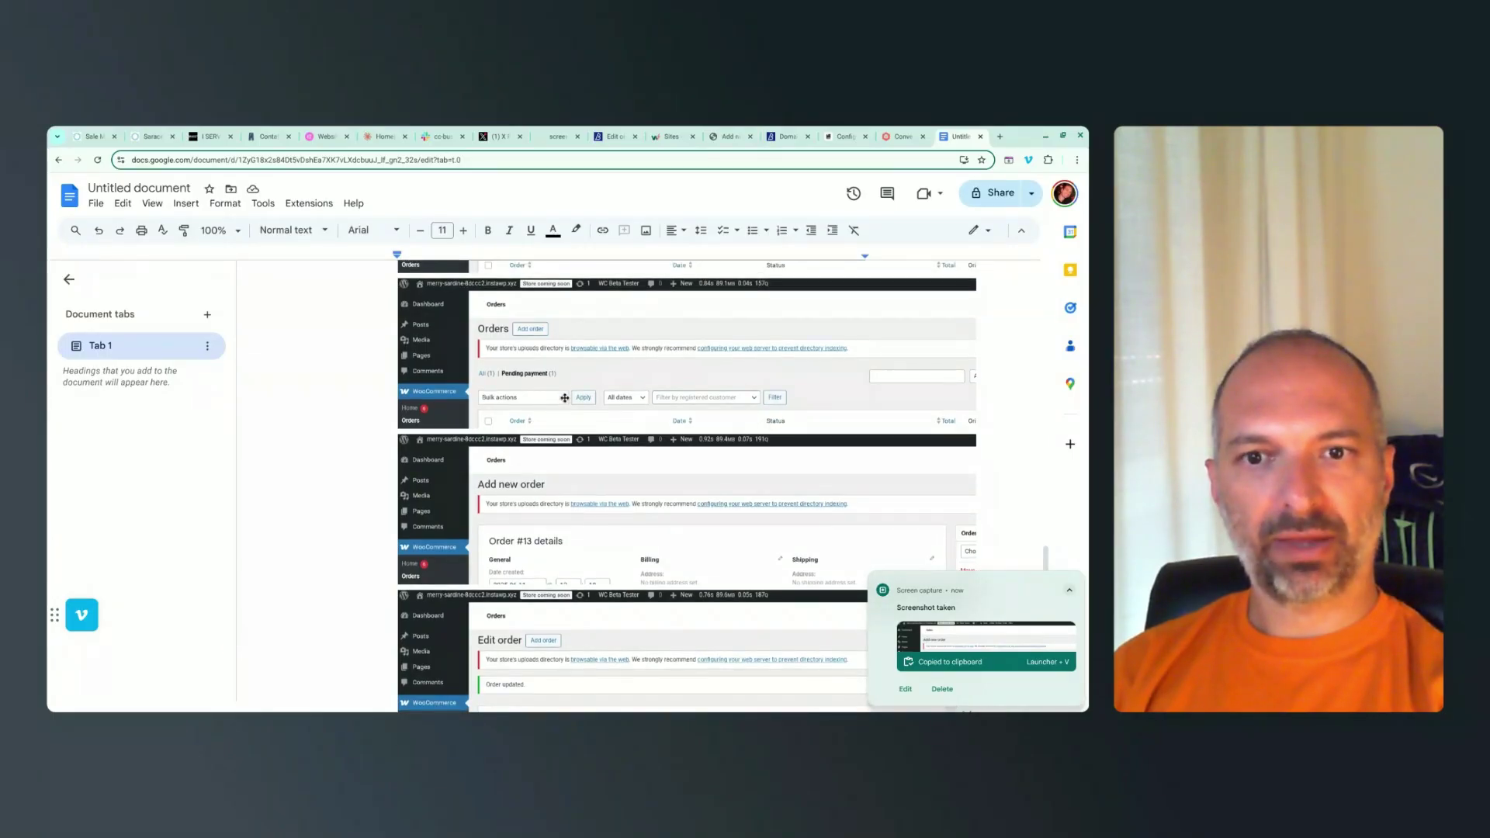
scroll(564, 397, "down", 3)
key("ctrl+v")
key("ctrl+v")
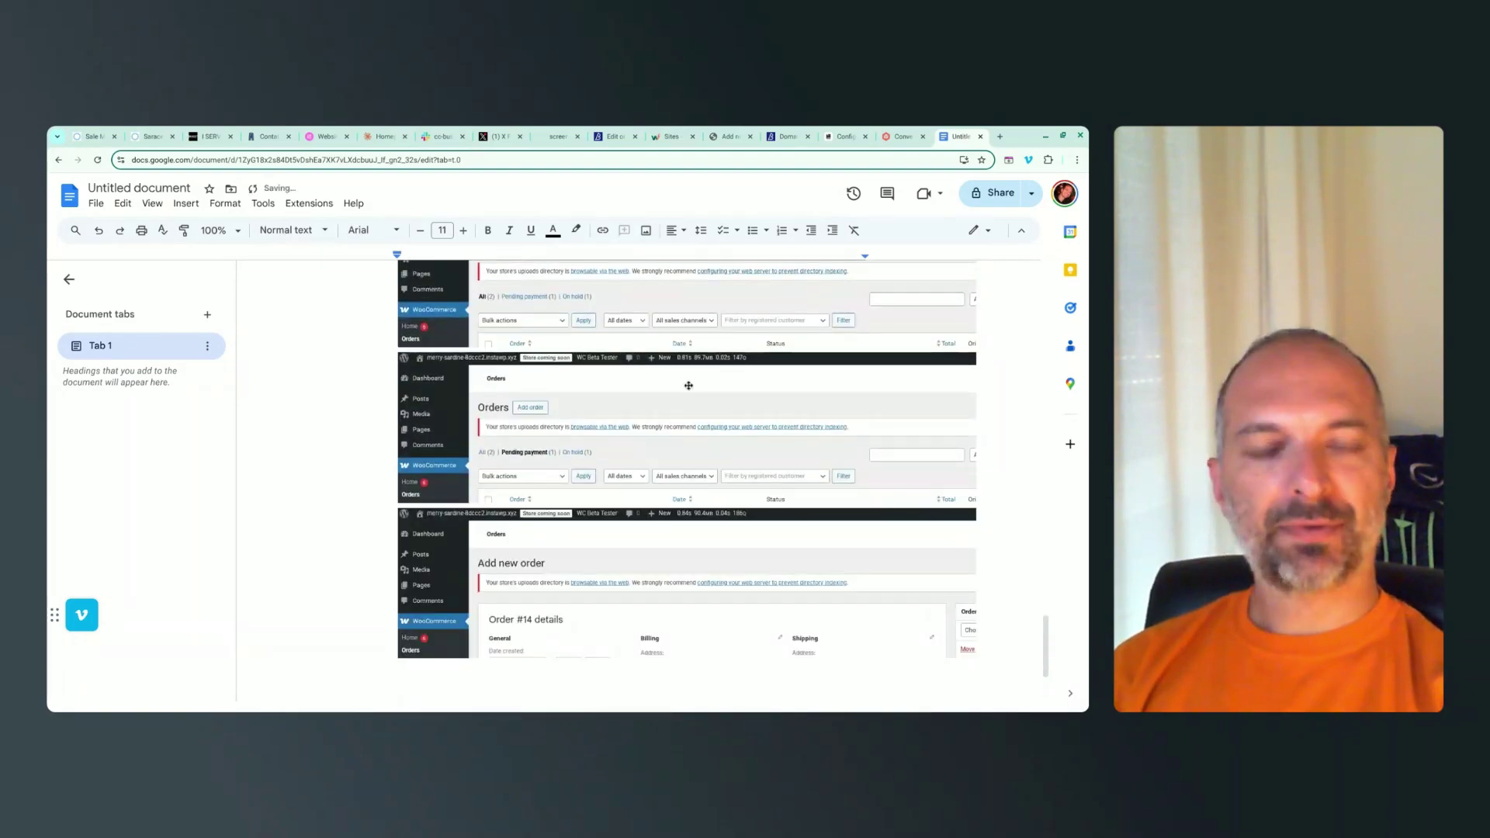
Back on the InstaWP site, fill the new order's billing name, company, address, city and postcode with placeholder text.
left_click(730, 136)
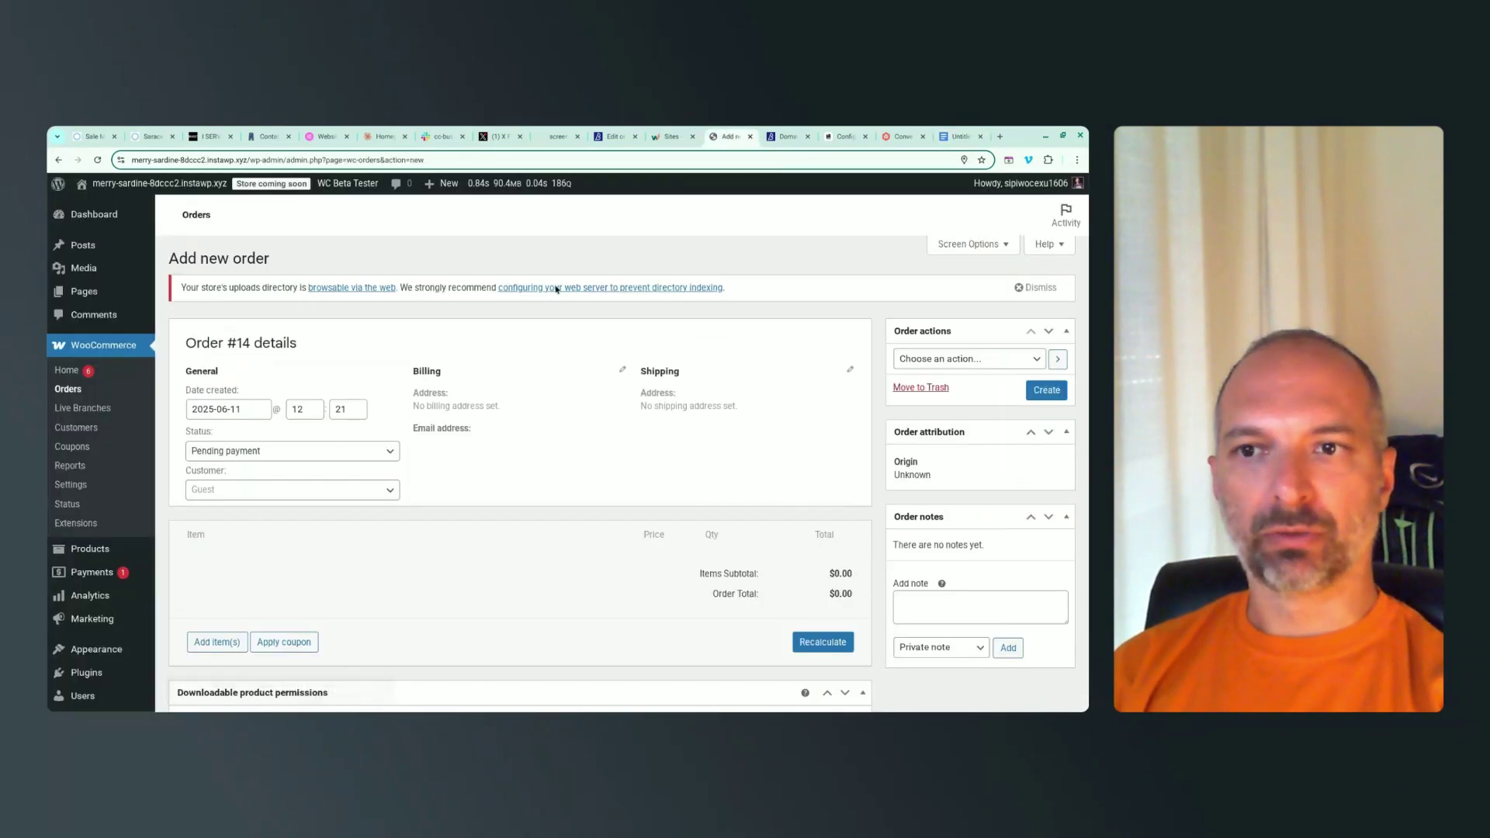
left_click(624, 371)
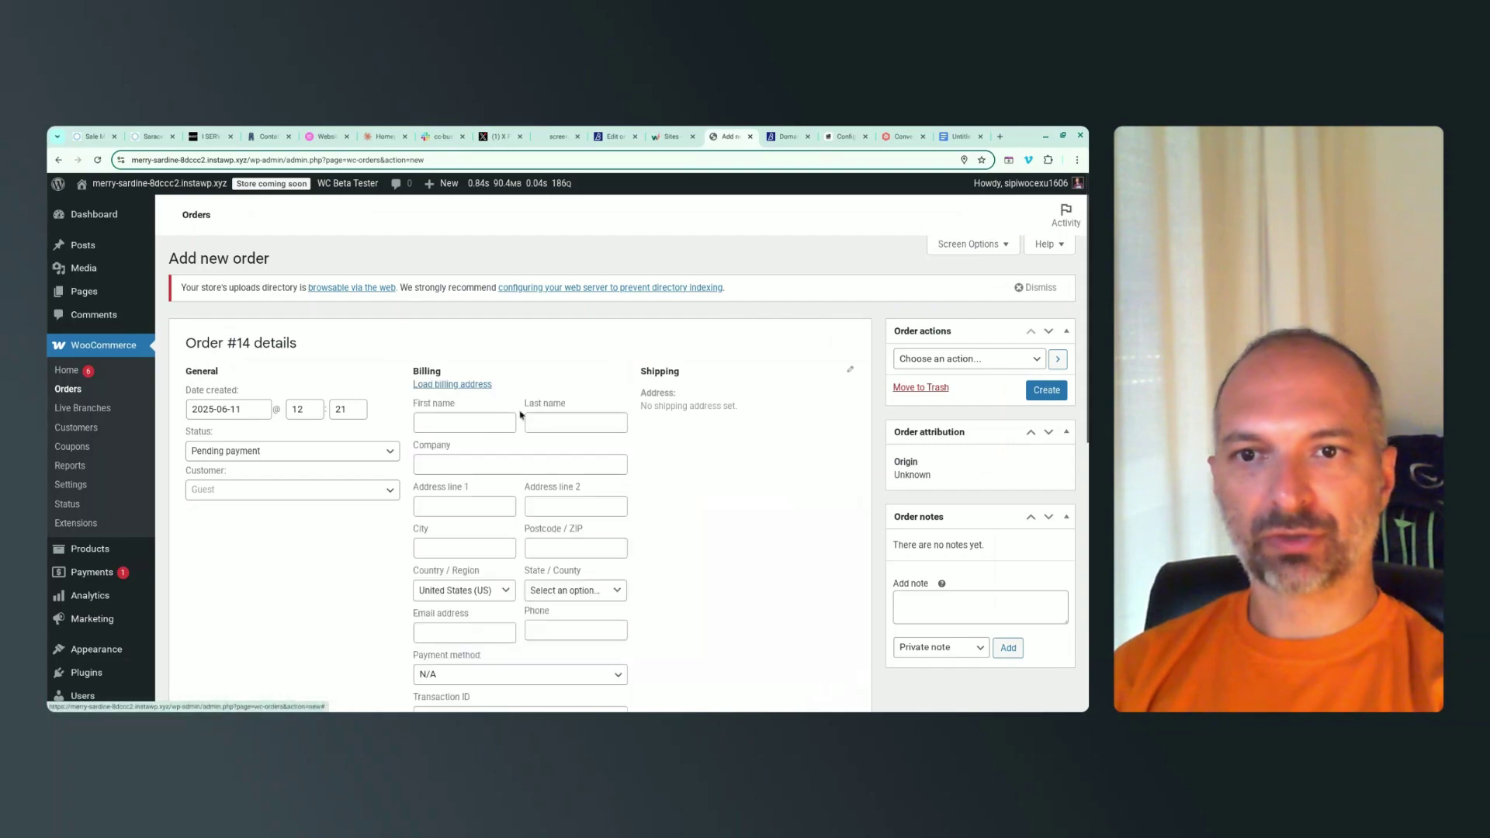
type("jf\tjh\tfjfg\tjf\tjf")
Add a fee of 24 to the new order's items and recalculate the order totals.
scroll(469, 435, "down", 4)
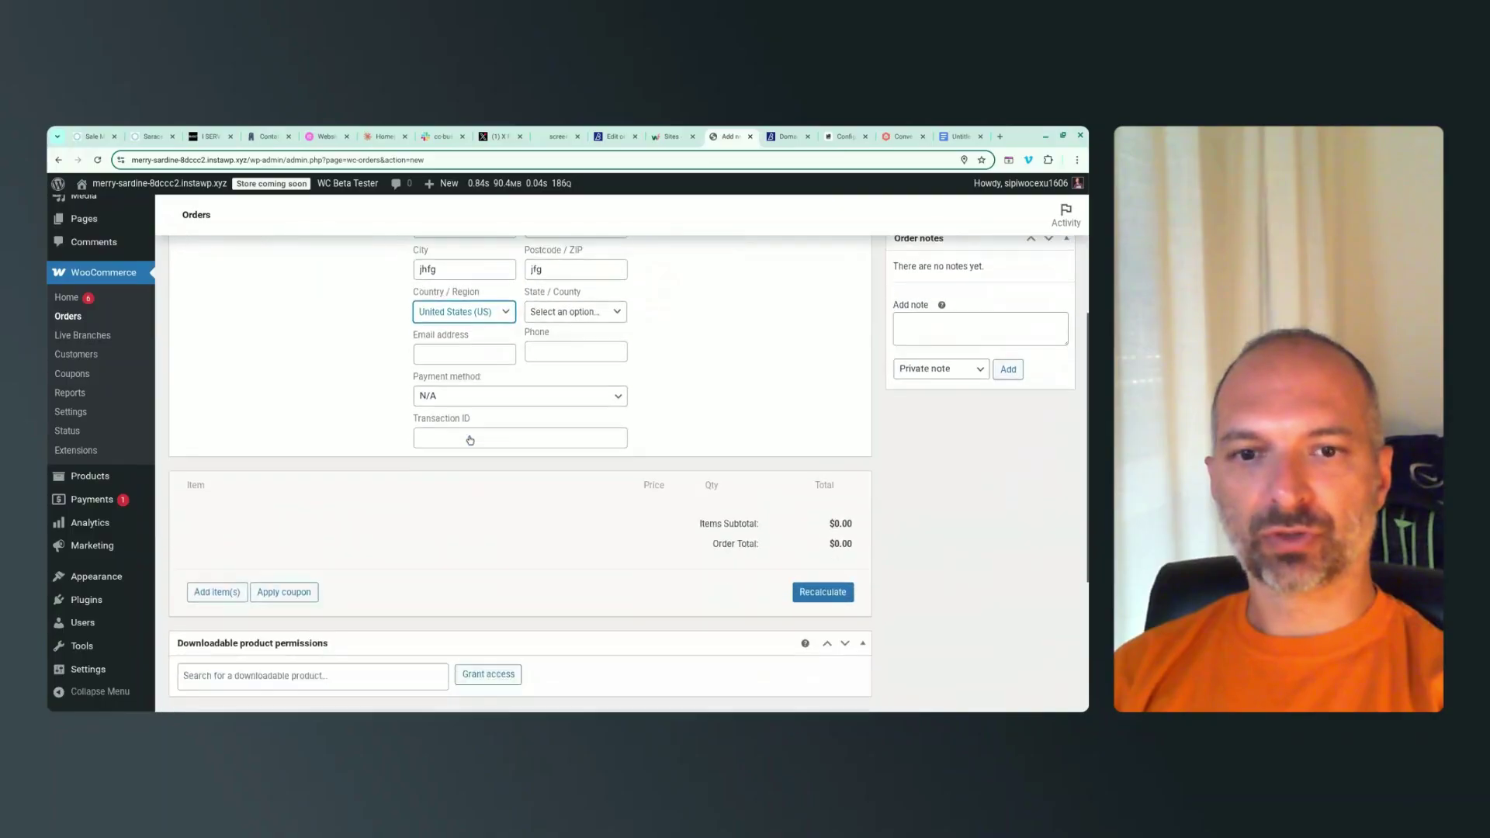
left_click(209, 543)
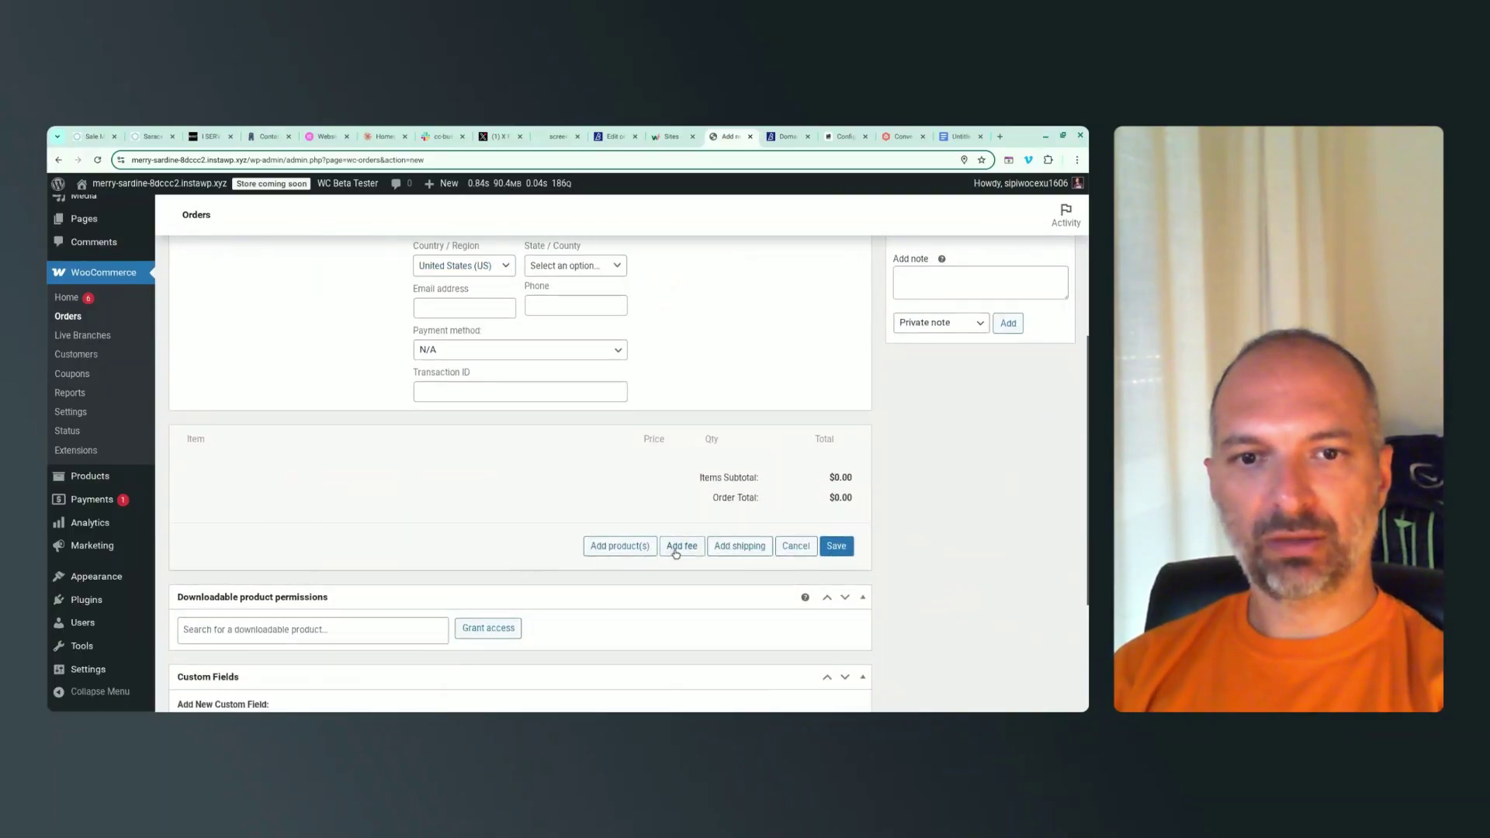
left_click(676, 554)
type("24")
key("Return")
left_click(822, 612)
left_click(659, 249)
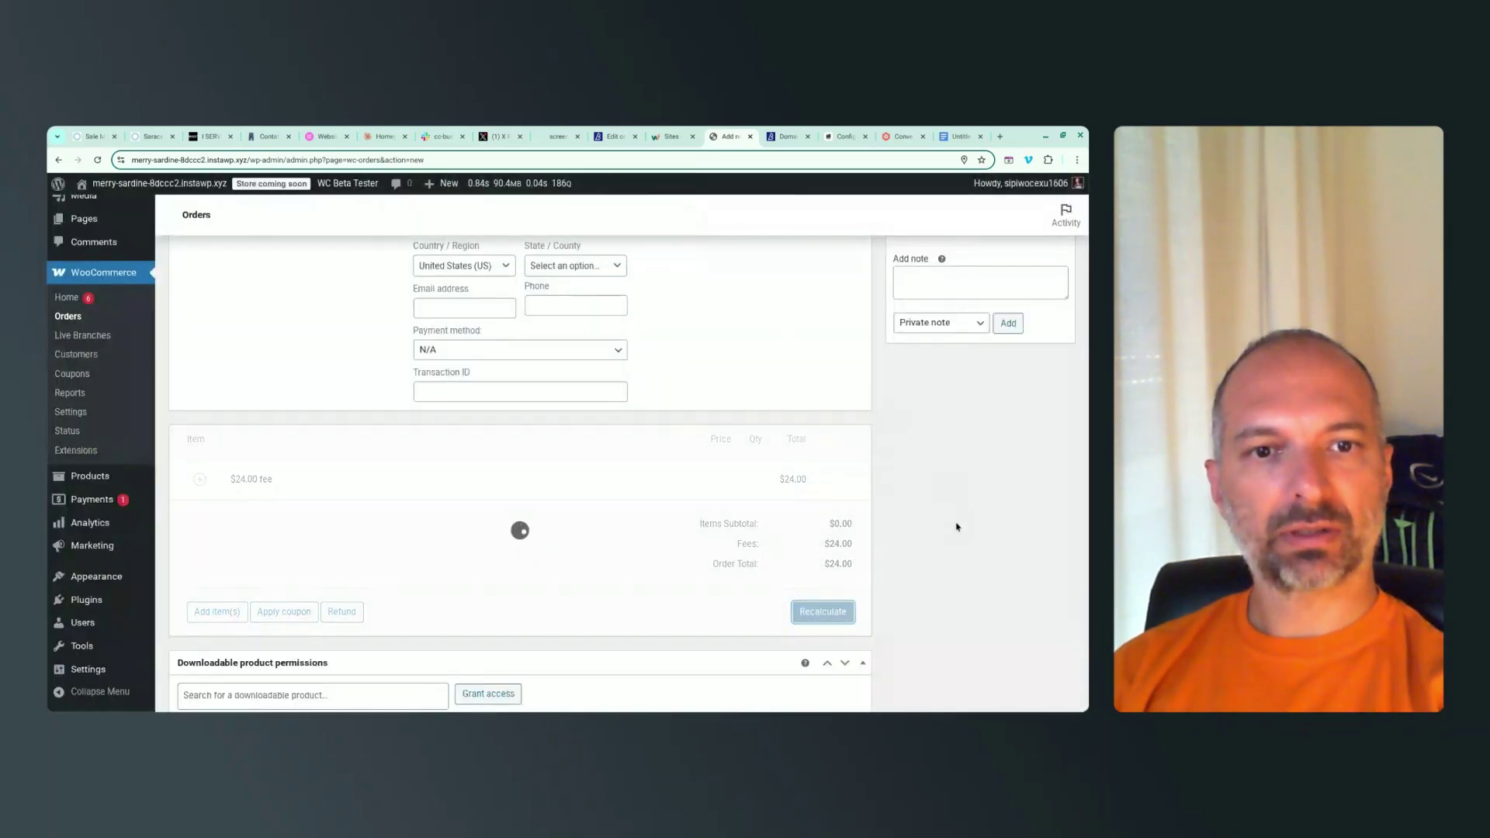
Set the new order's status to On hold and create the order.
scroll(788, 492, "up", 4)
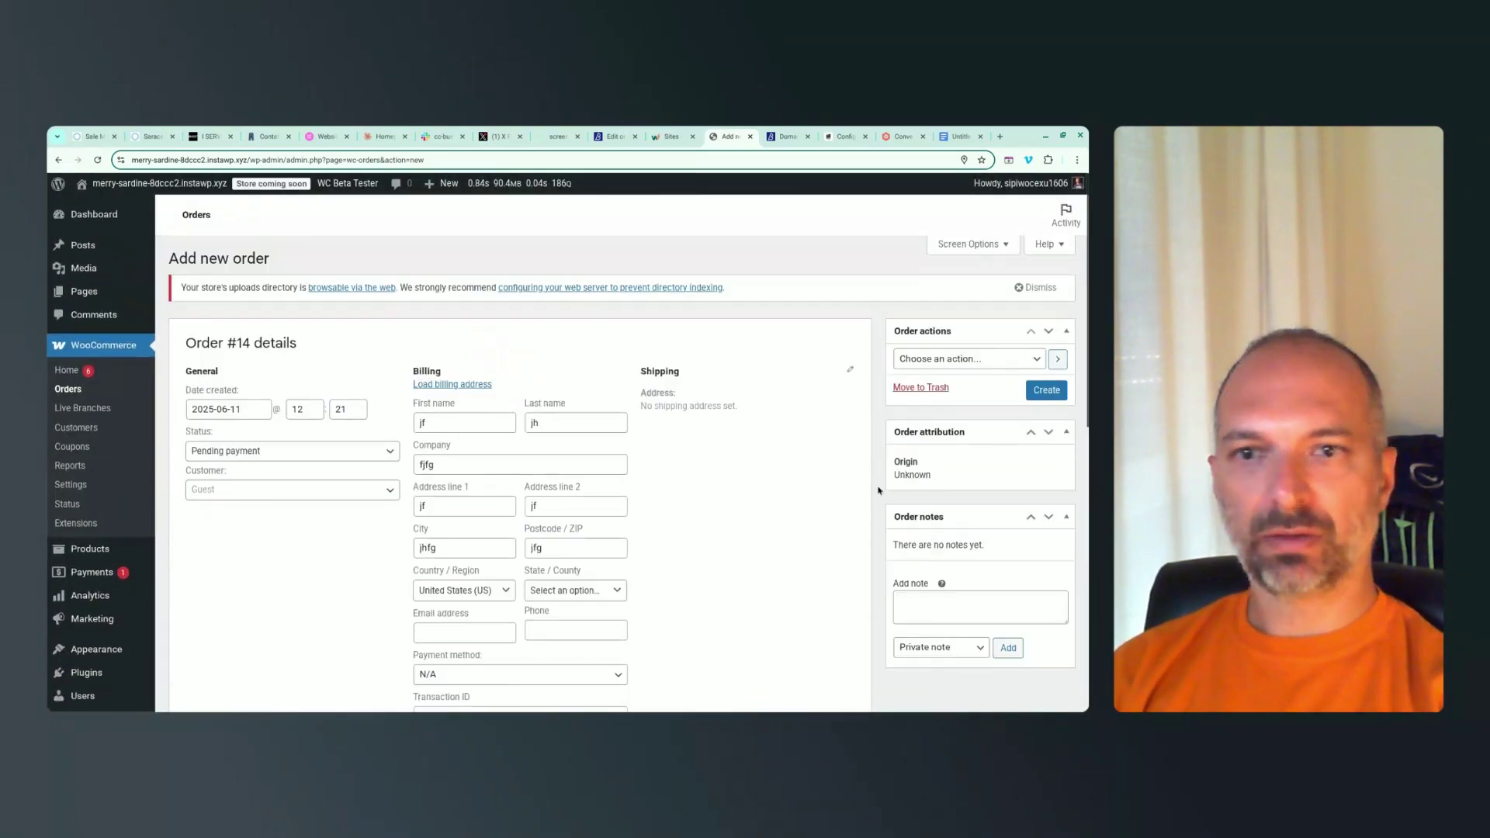
left_click(270, 452)
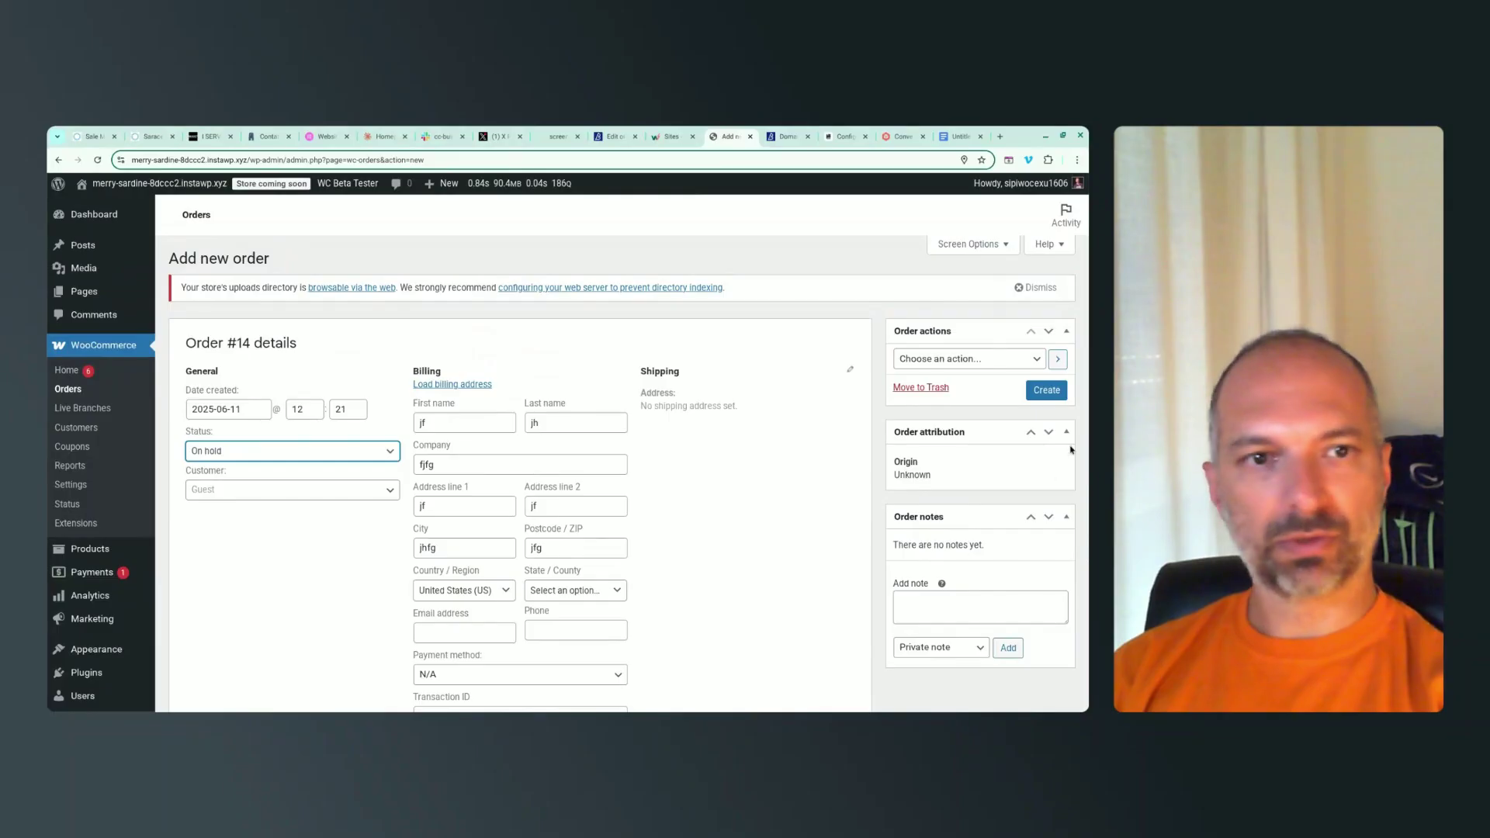
left_click(1047, 391)
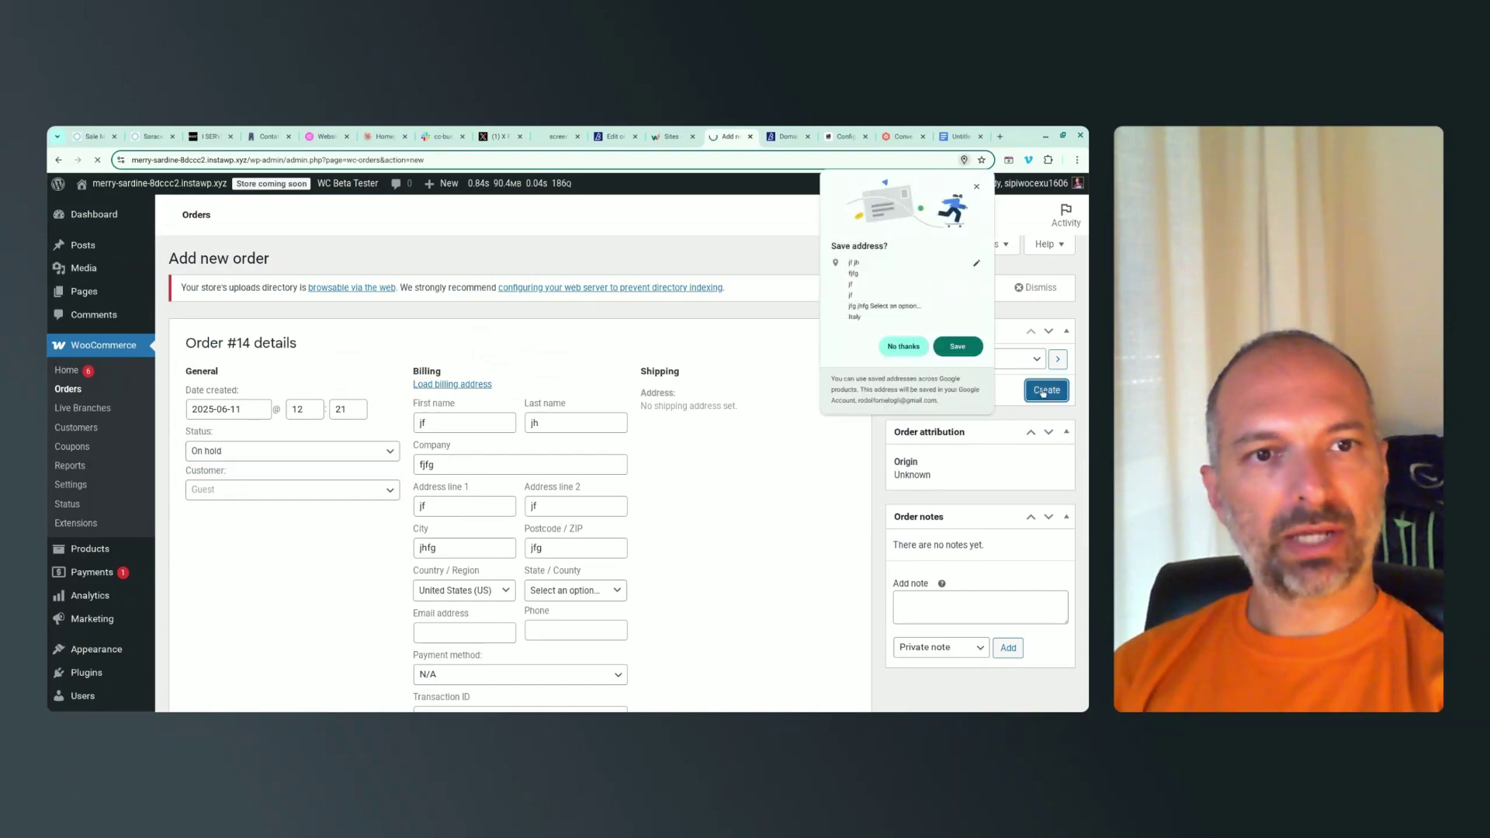
Decline saving the address, capture the upper part of the created order's page and paste it at the end of the Google Docs document.
left_click(902, 347)
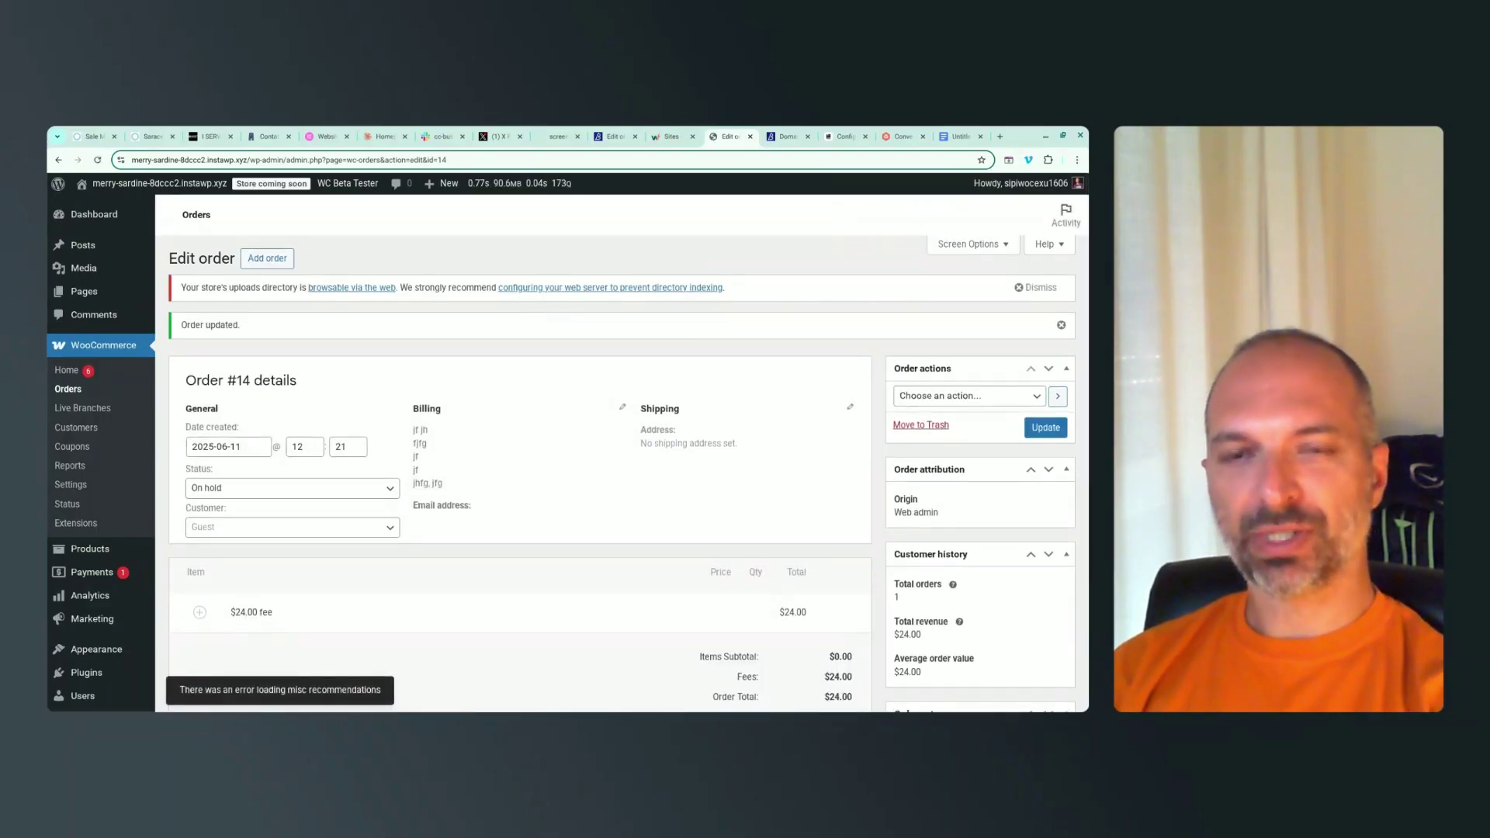
key("ctrl+shift+F5")
key("Return")
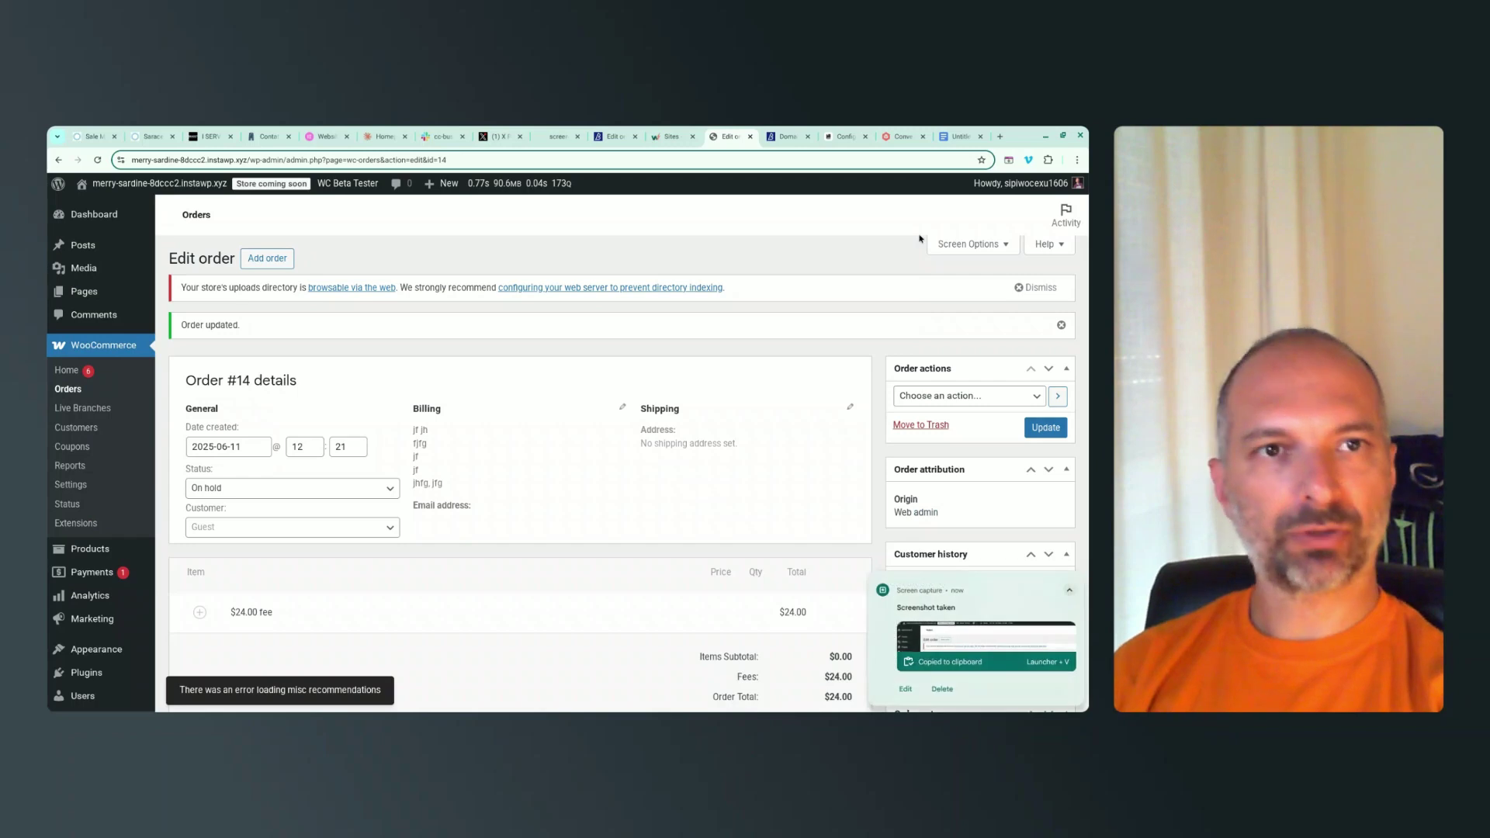
key("ctrl+9")
key("ctrl+v")
Compare the new site's captures before and after the update to 9.9.3, and open WooCommerce's order management performance chart.
scroll(677, 589, "up", 10)
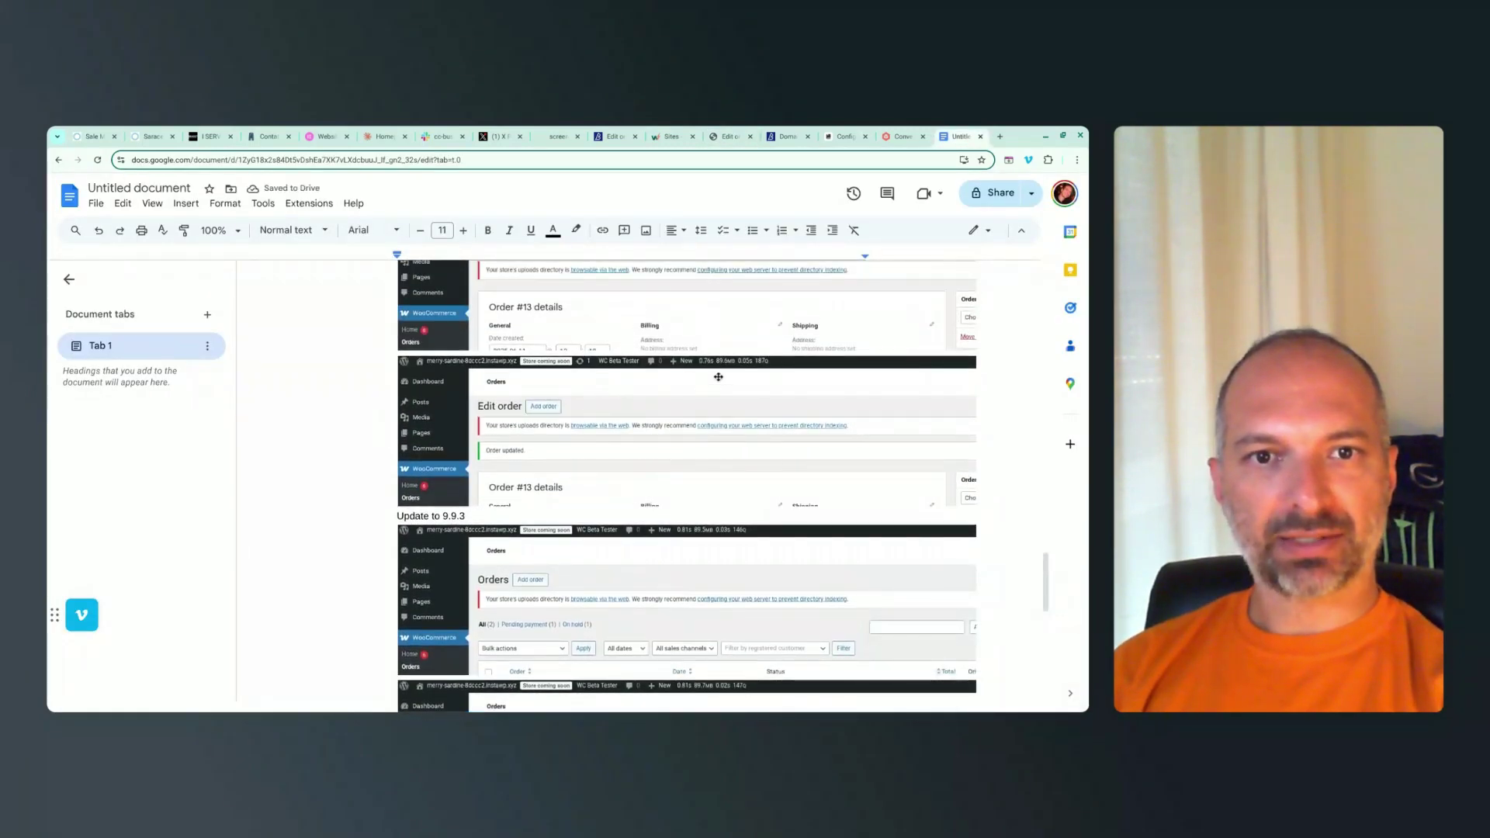
scroll(699, 465, "down", 3)
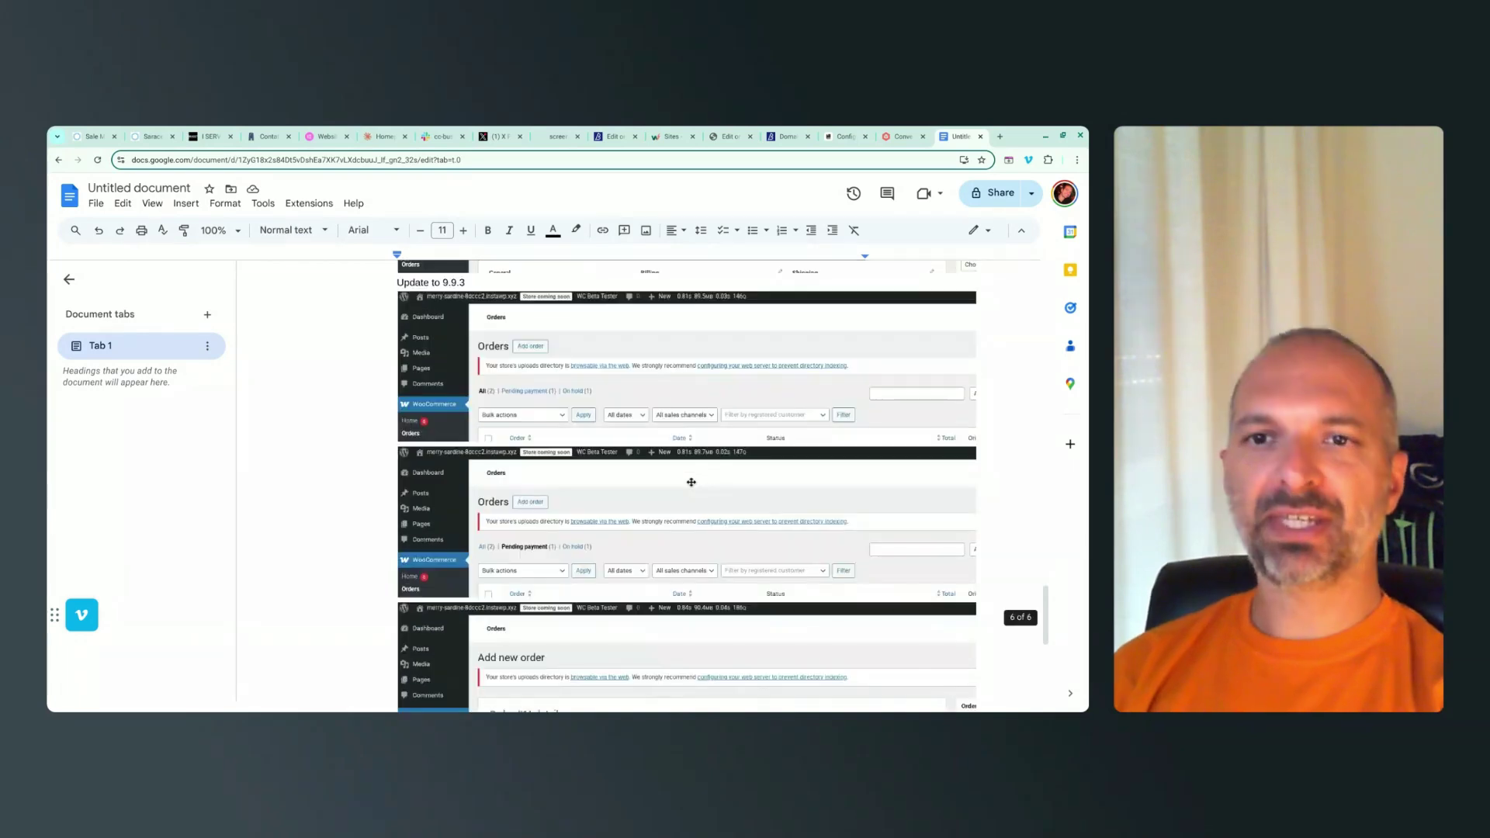
scroll(691, 482, "down", 2)
scroll(691, 482, "down", 3)
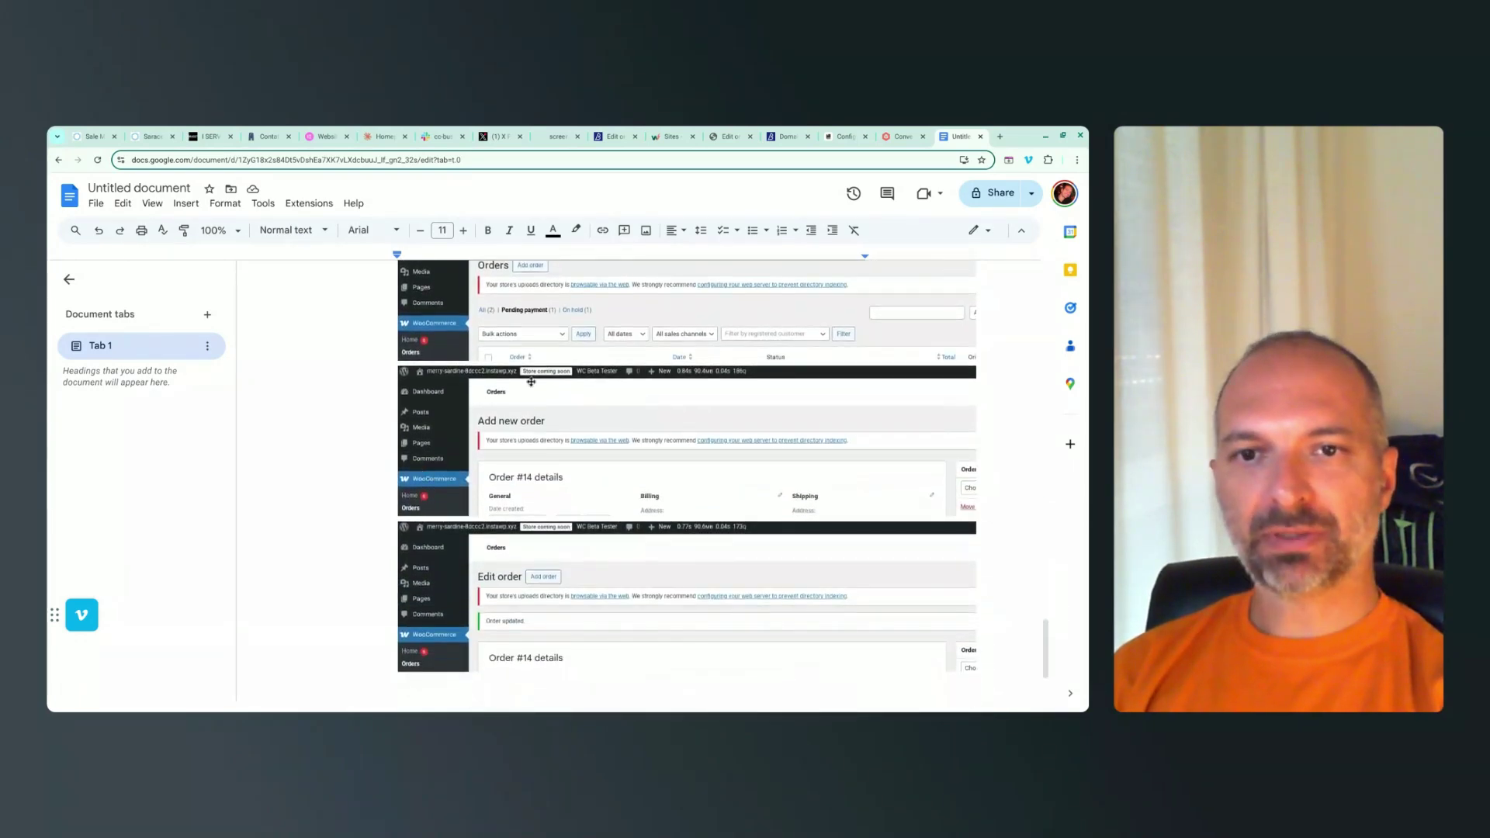
scroll(709, 518, "up", 4)
scroll(709, 517, "up", 3)
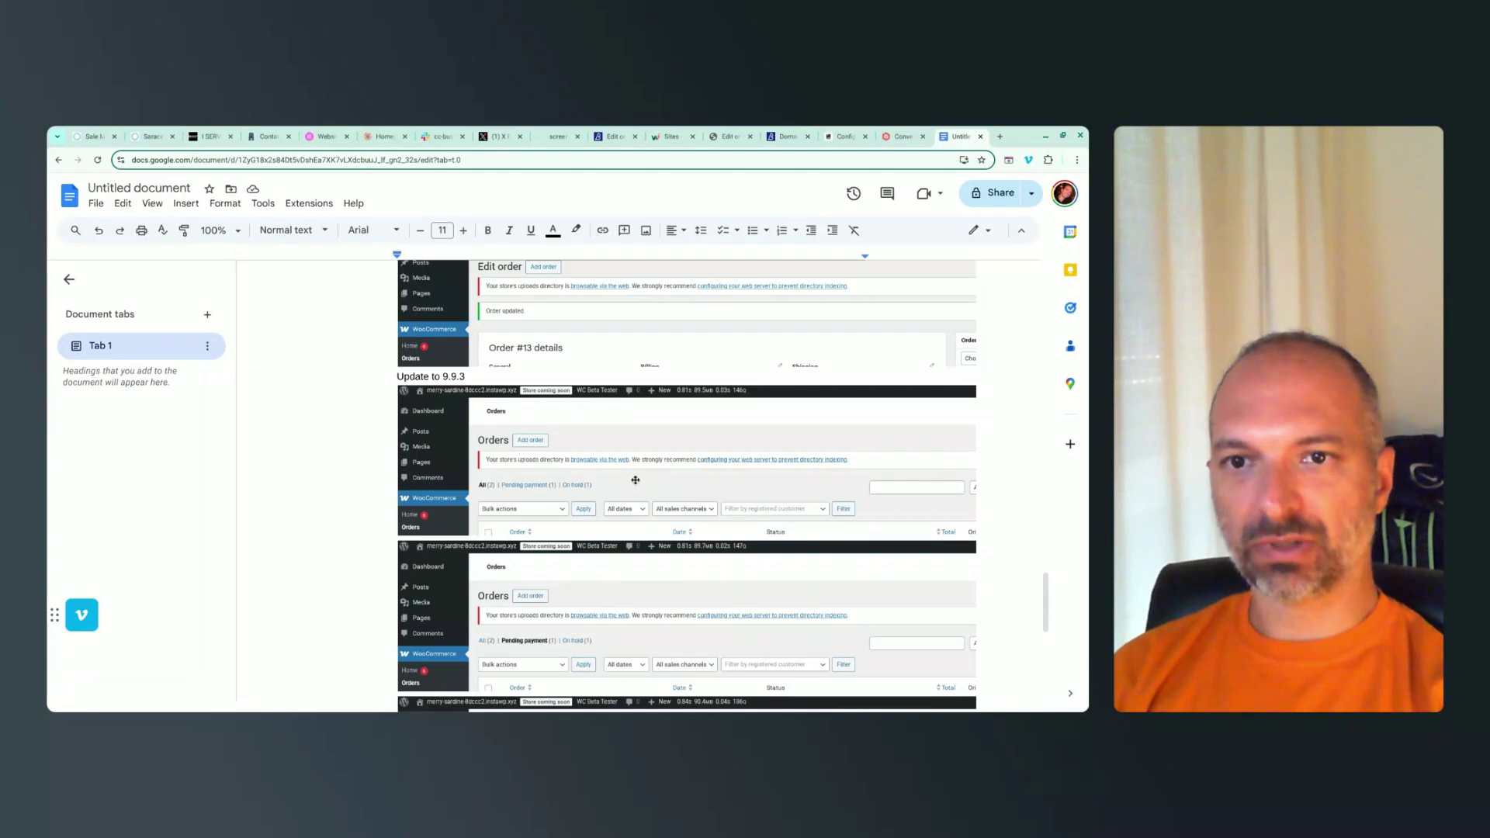
left_click(558, 137)
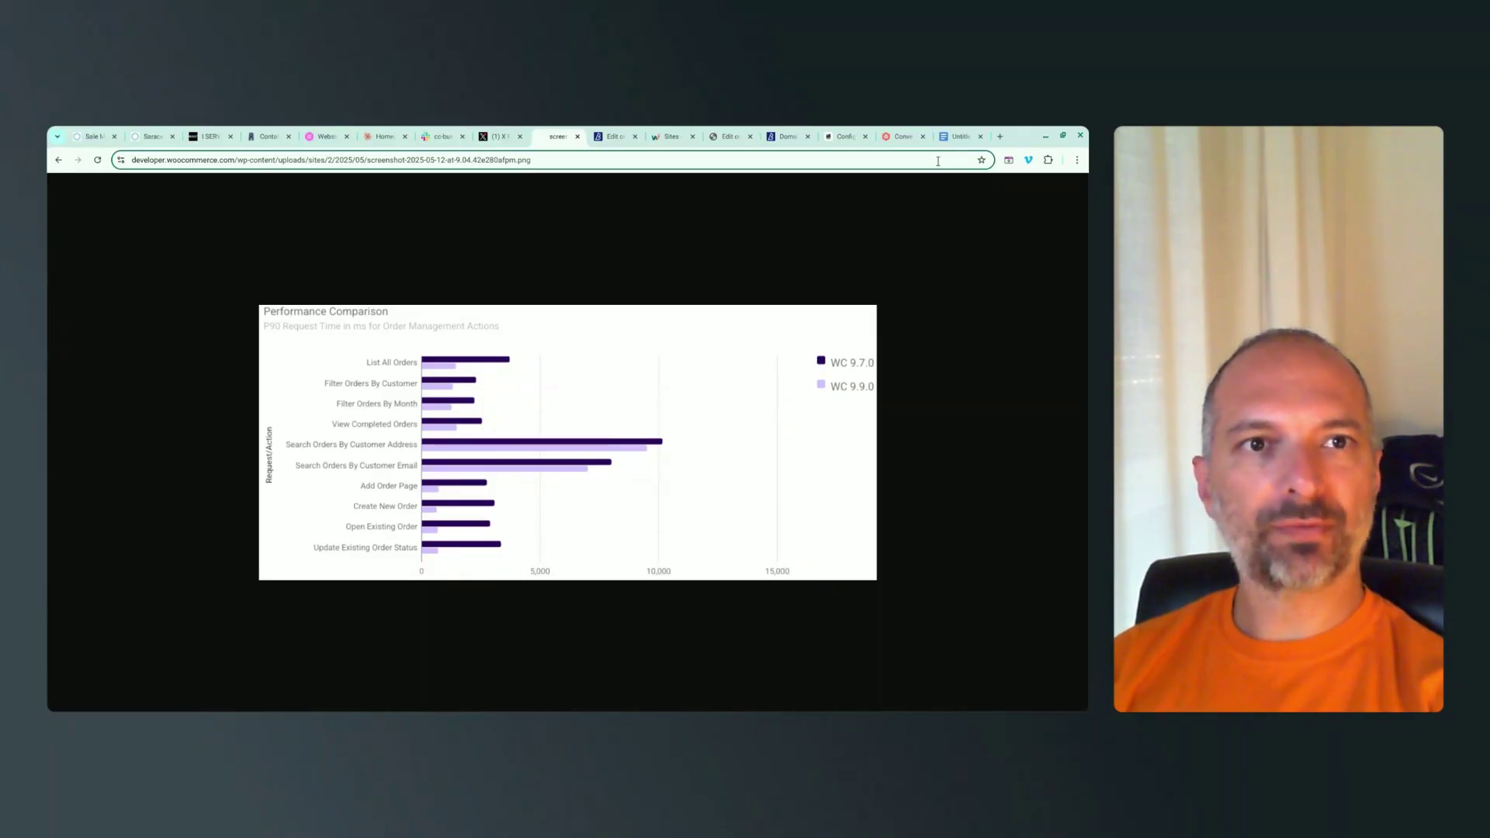
Return to the Google Docs document, compare the original site's order captures across both versions, and check them against the published performance chart.
left_click(950, 139)
scroll(776, 385, "up", 5)
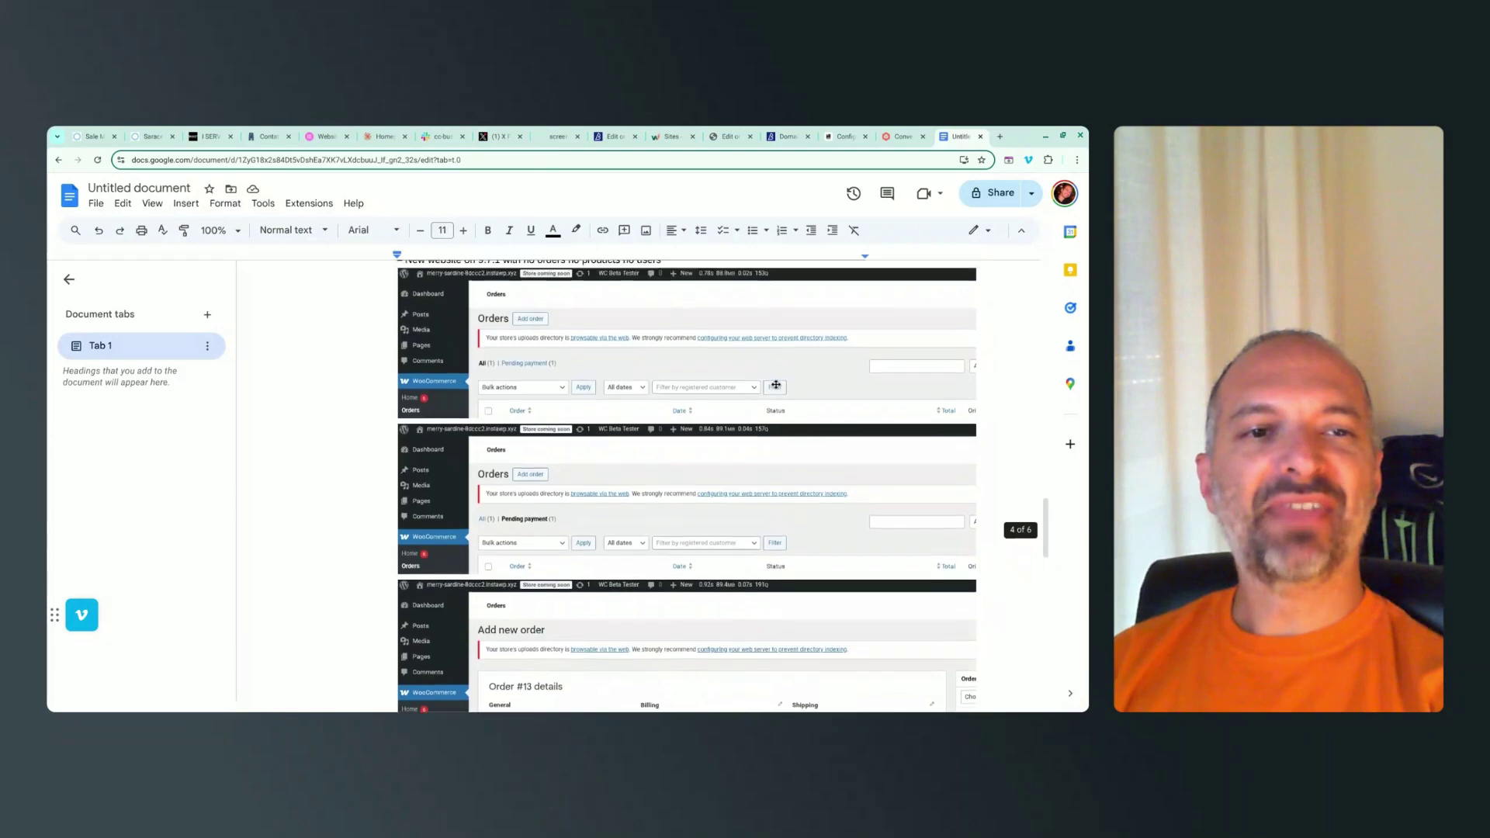
scroll(777, 384, "up", 10)
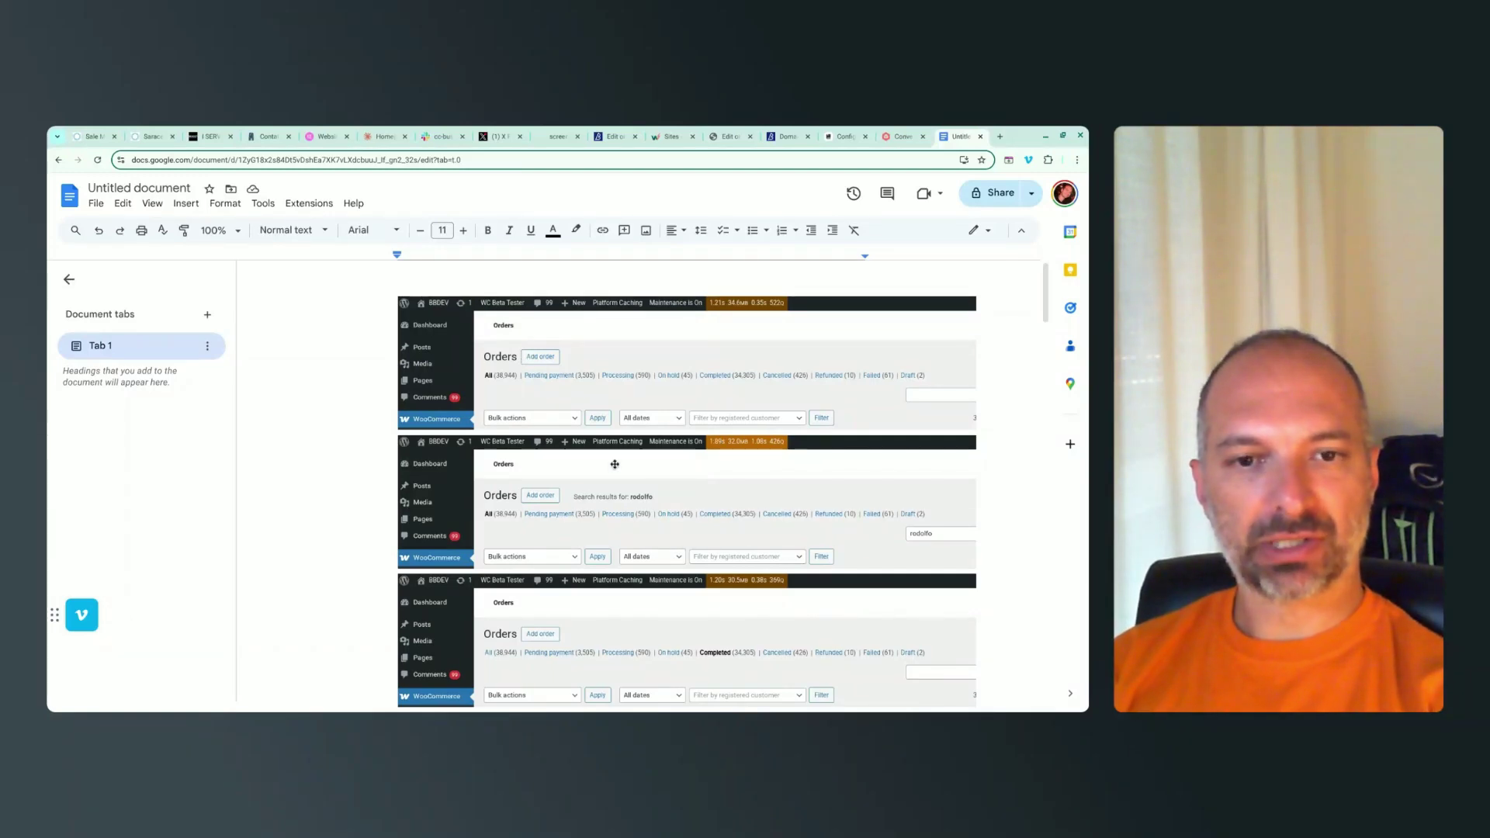
scroll(615, 464, "down", 1)
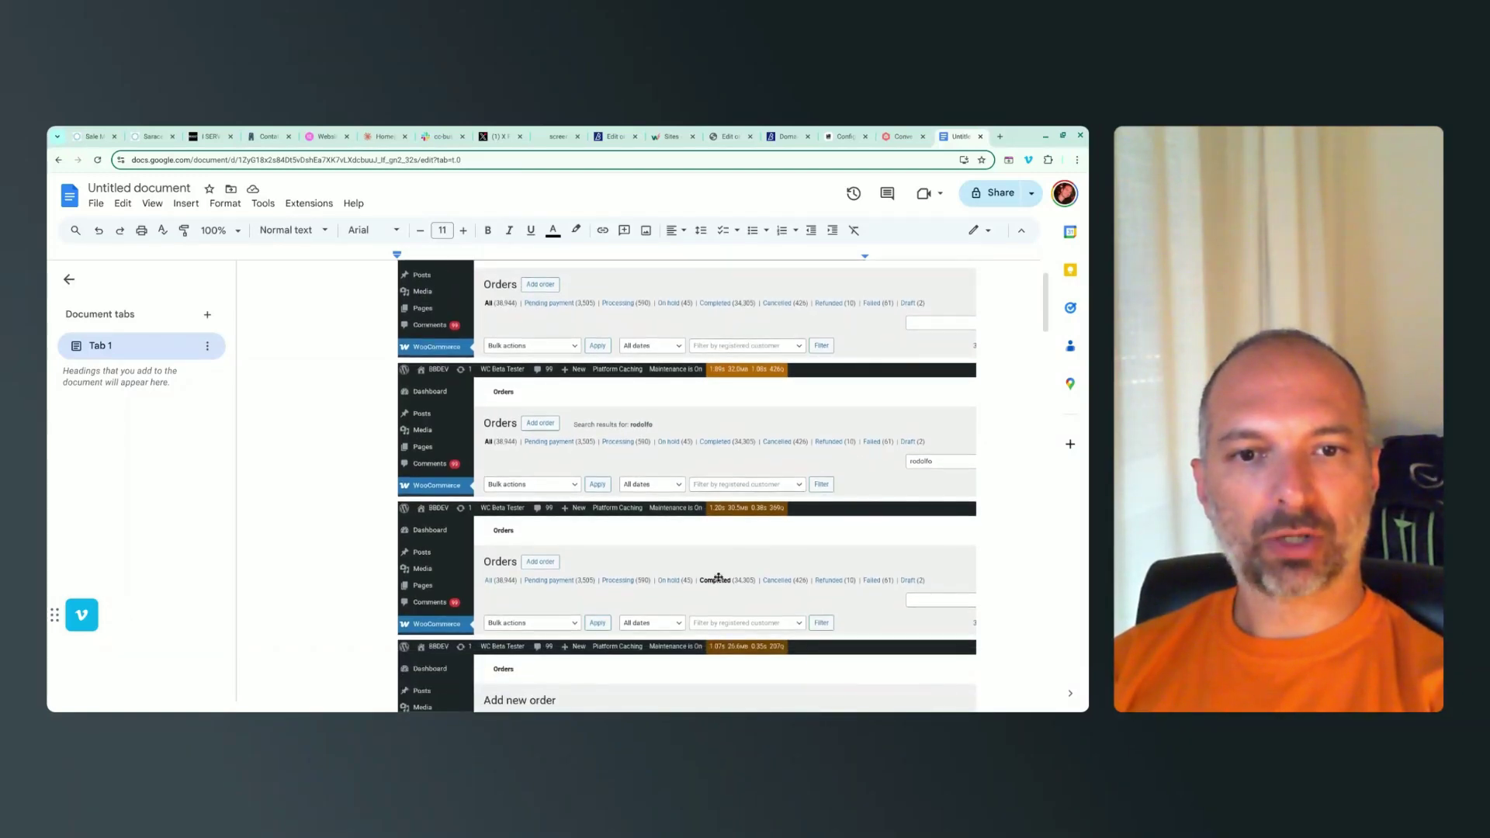
scroll(323, 421, "down", 5)
scroll(323, 422, "down", 4)
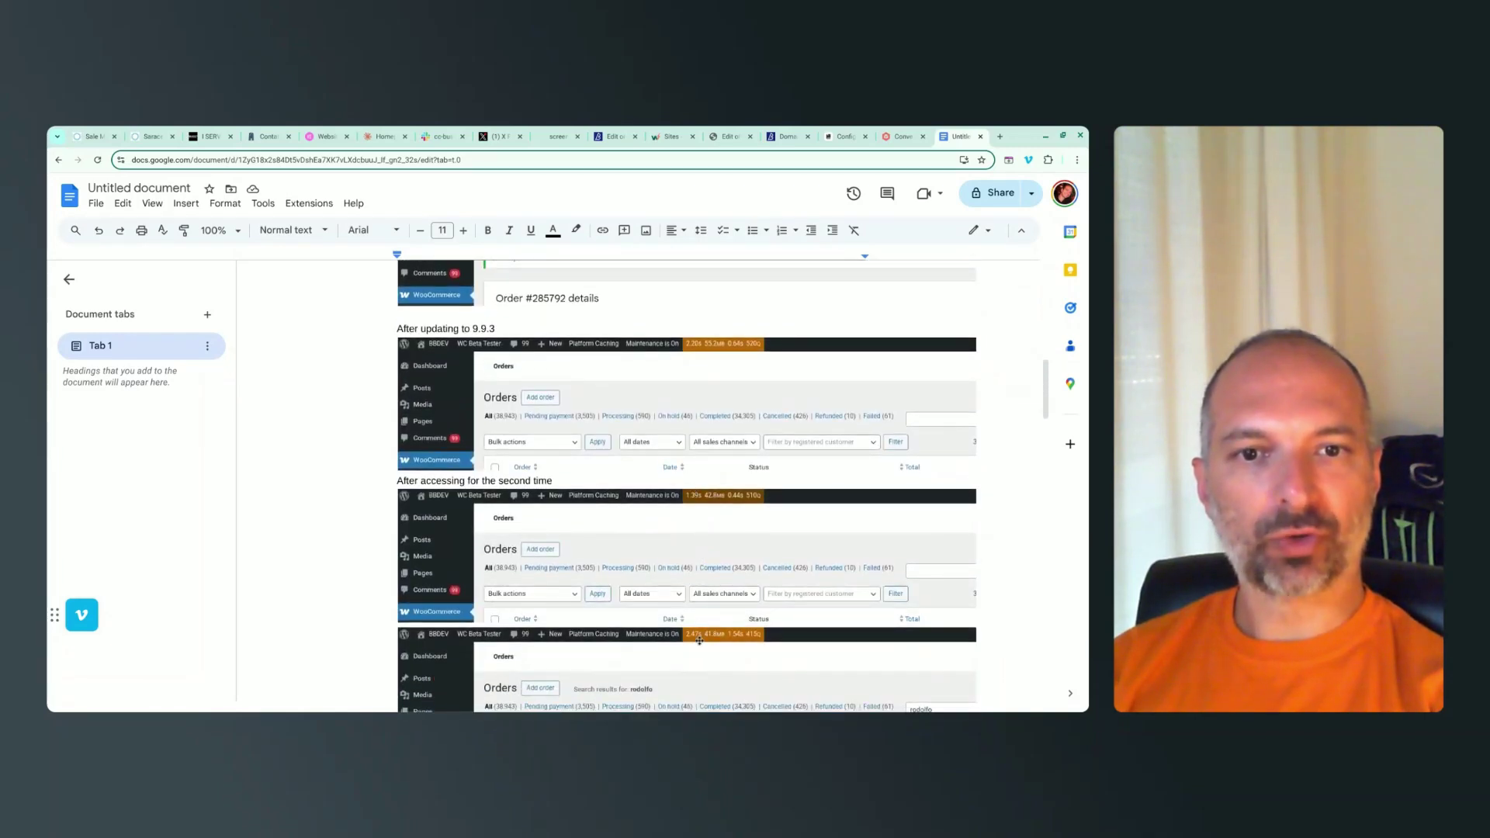
scroll(655, 384, "up", 4)
scroll(656, 384, "up", 2)
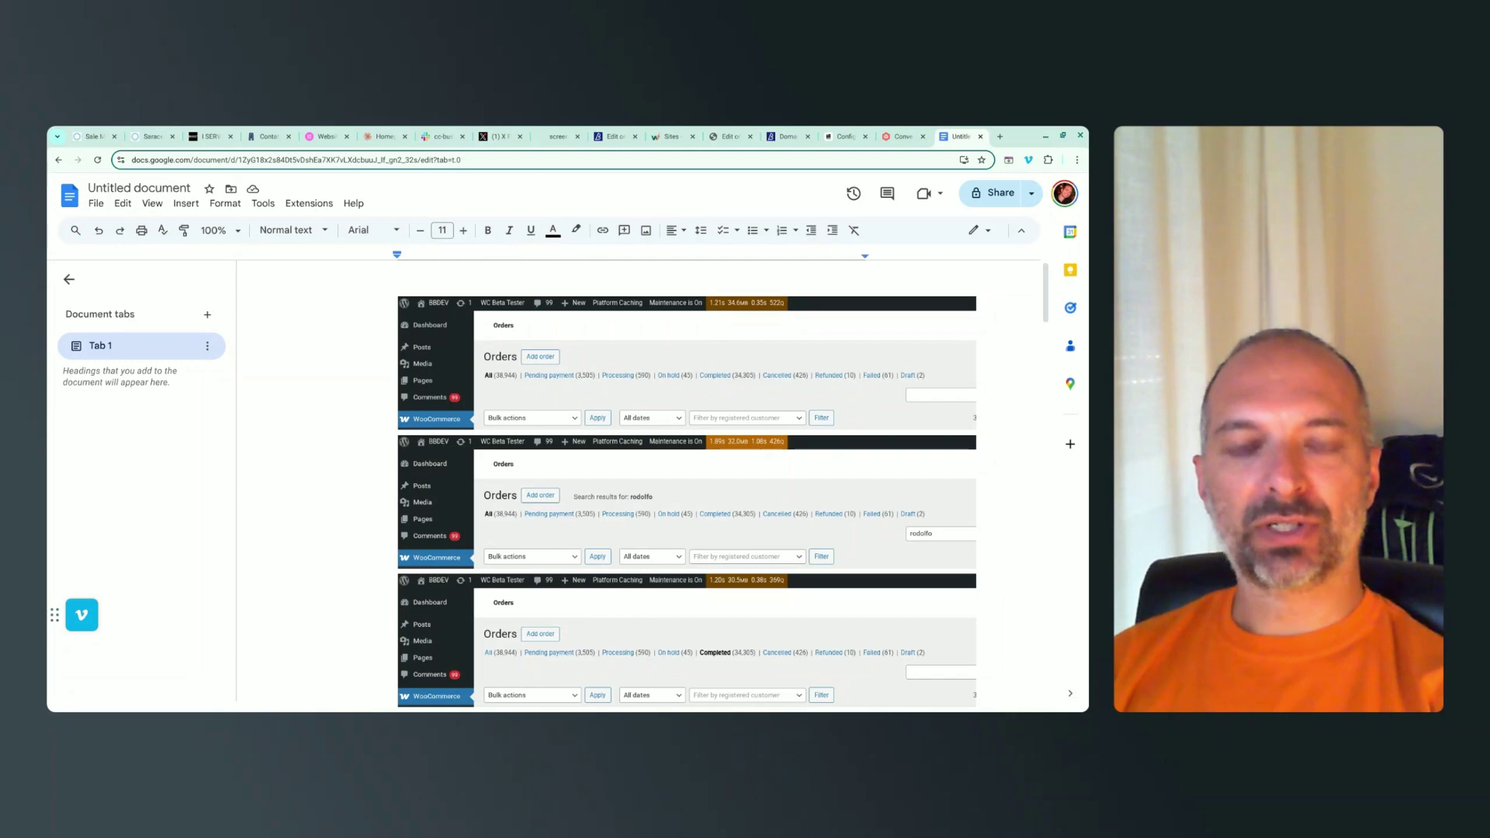
left_click(558, 137)
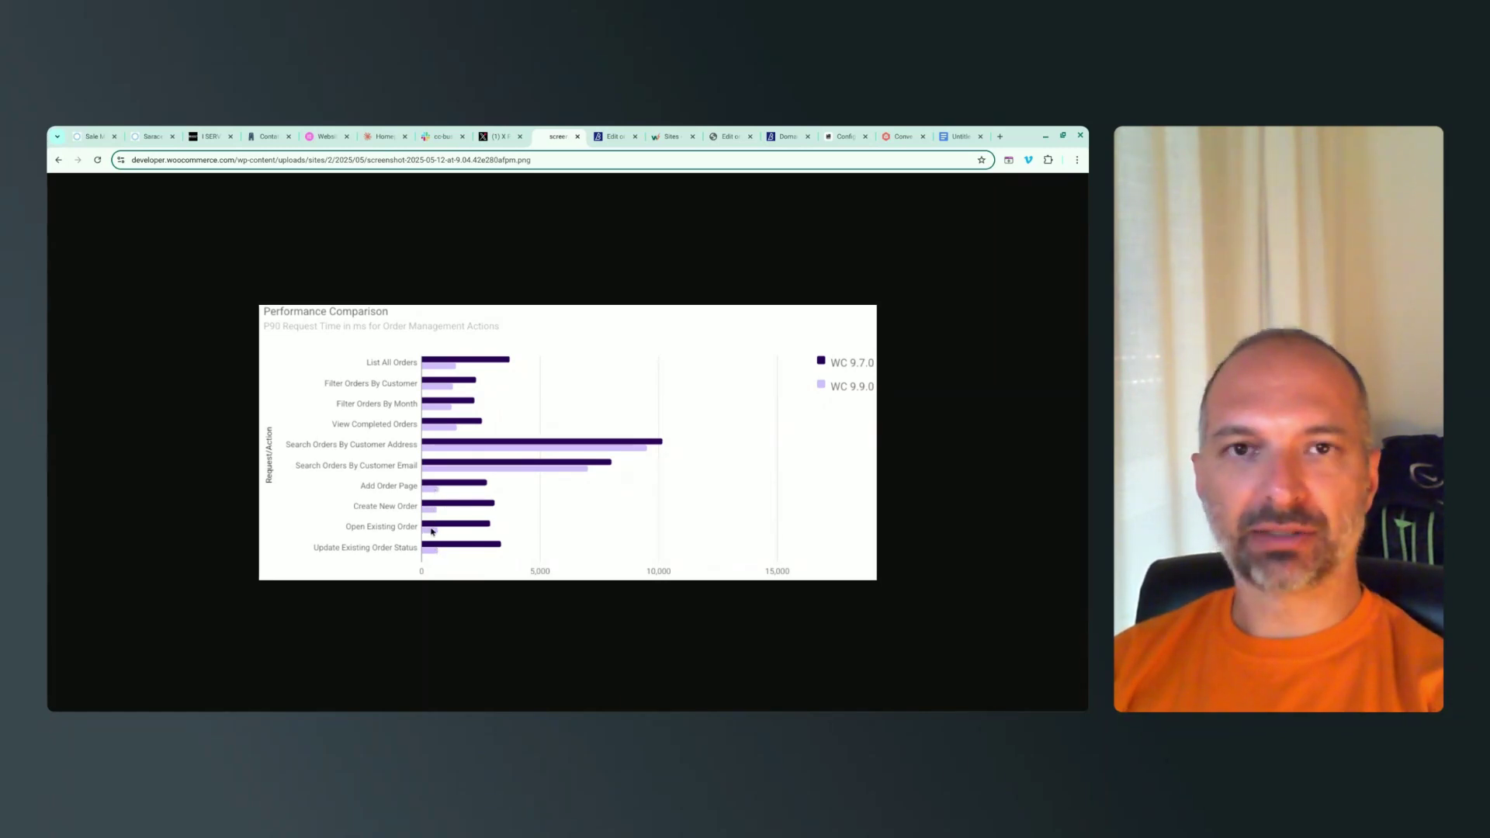
Back in the Google Docs document, examine the original site's Query Monitor figures for each order action before and after updating to 9.9.3.
left_click(960, 139)
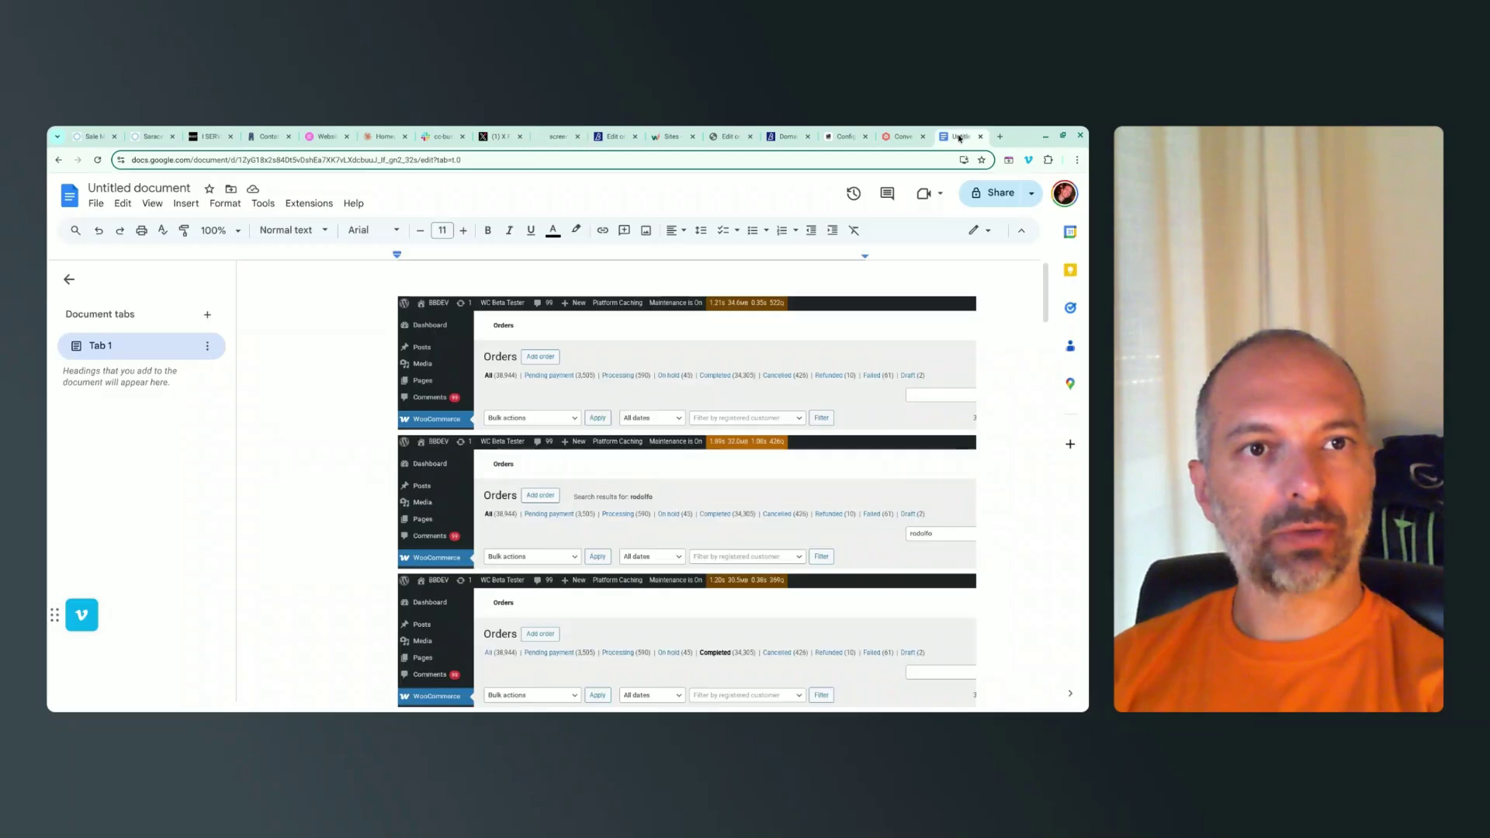
scroll(899, 344, "down", 3)
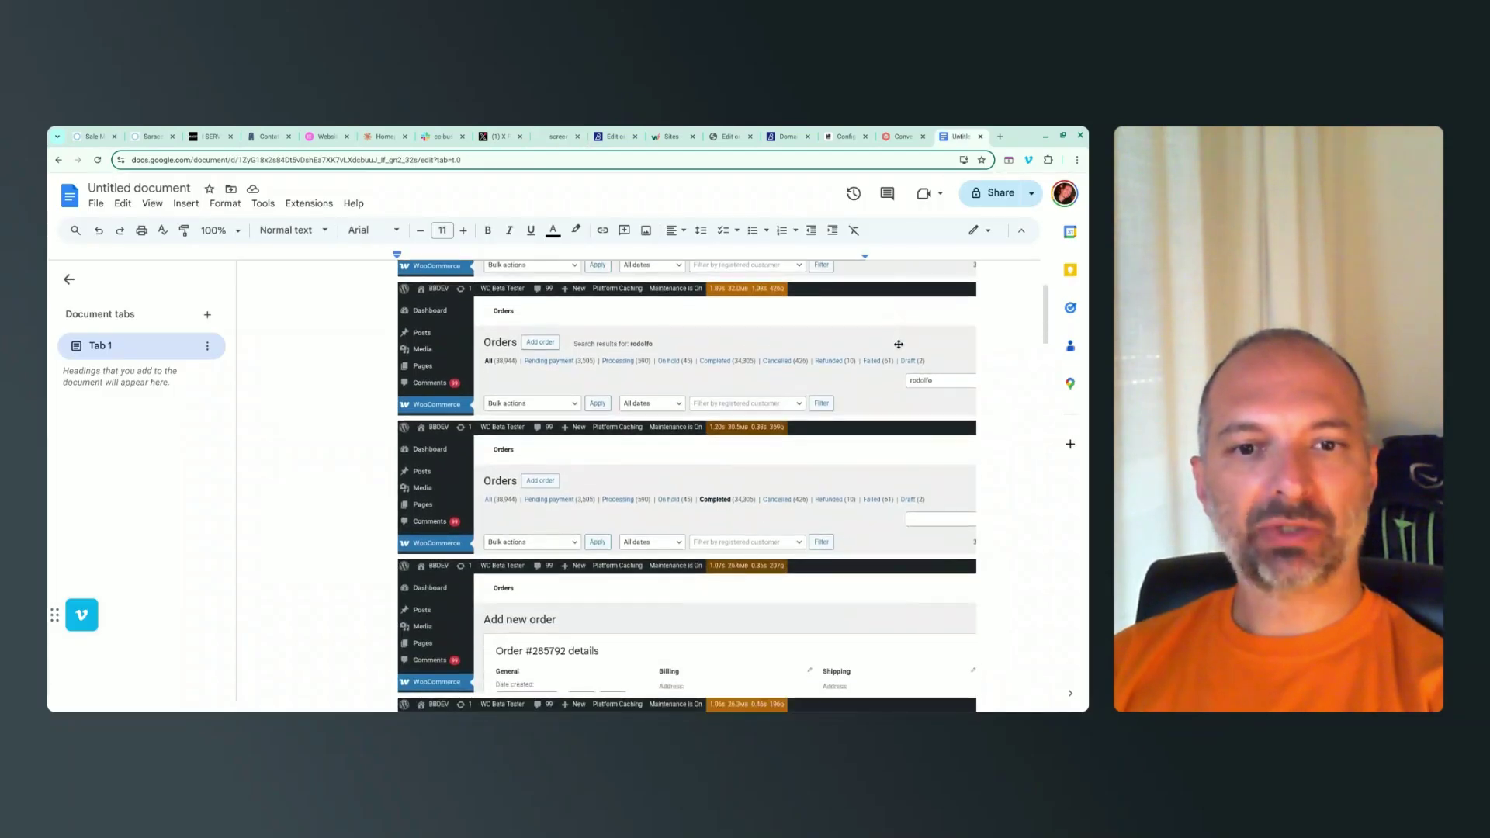
scroll(899, 344, "down", 1)
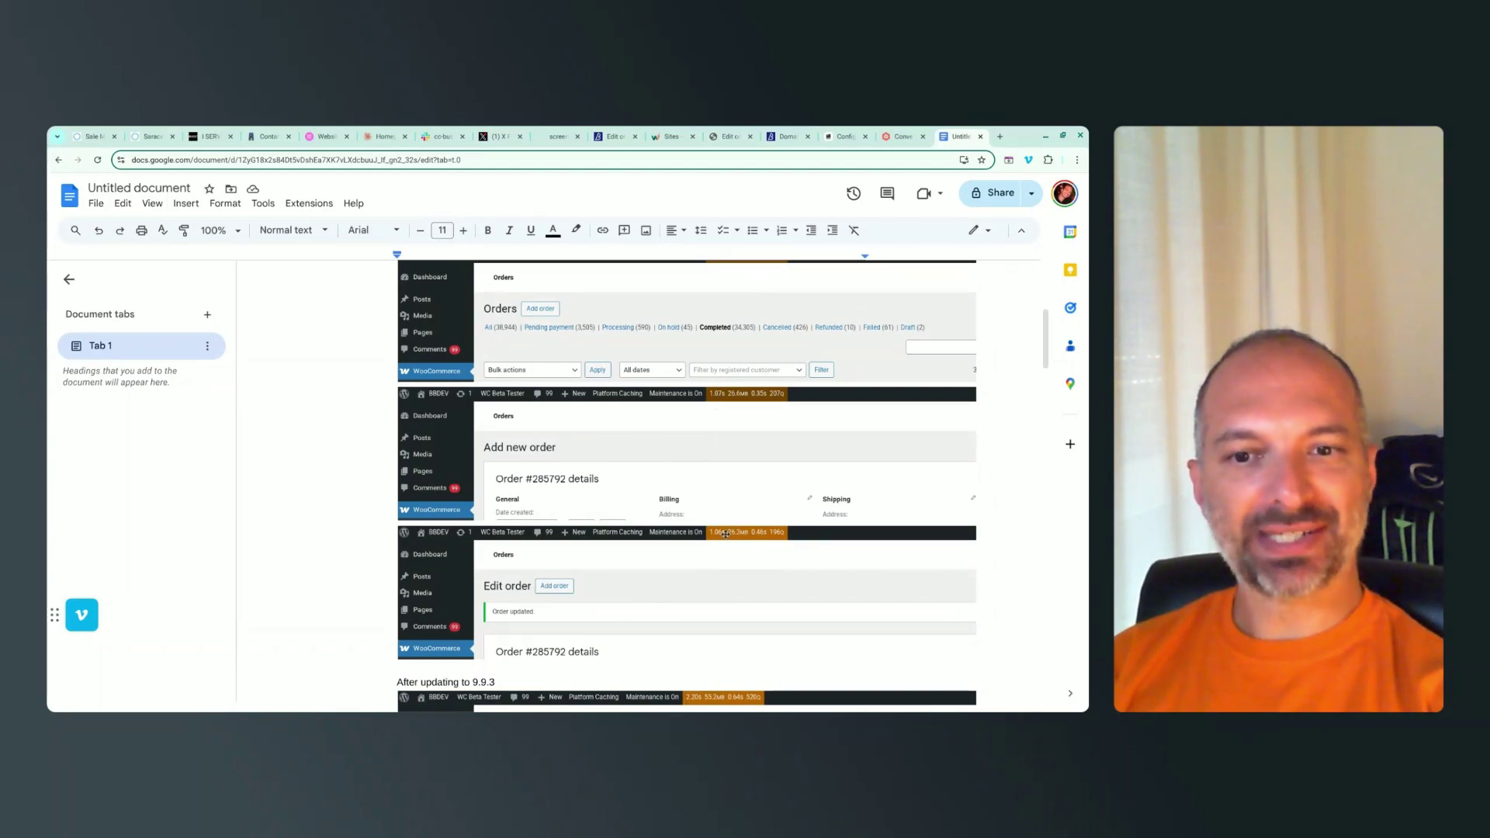
scroll(725, 534, "down", 10)
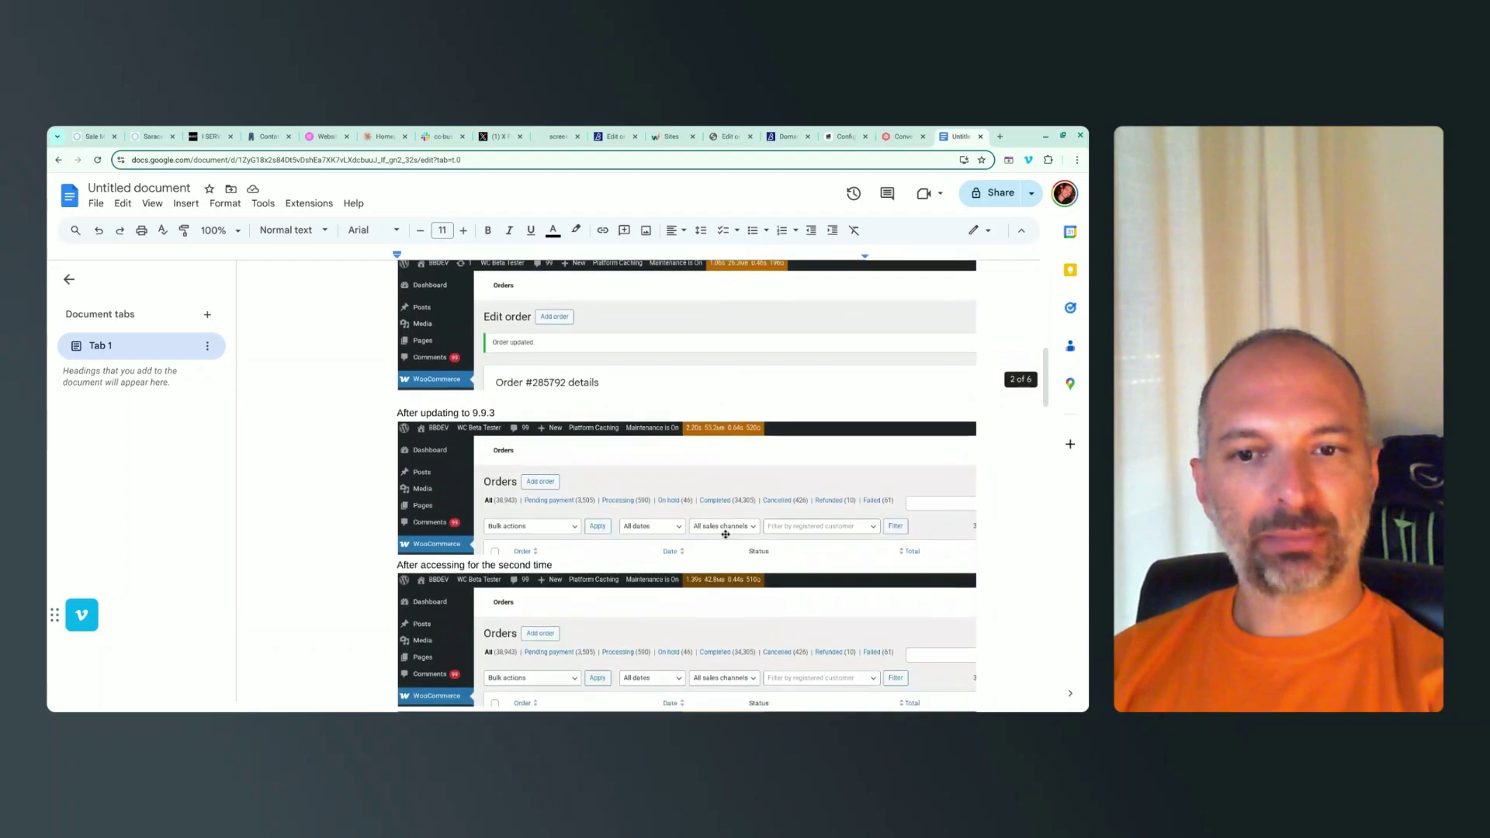
scroll(726, 534, "down", 5)
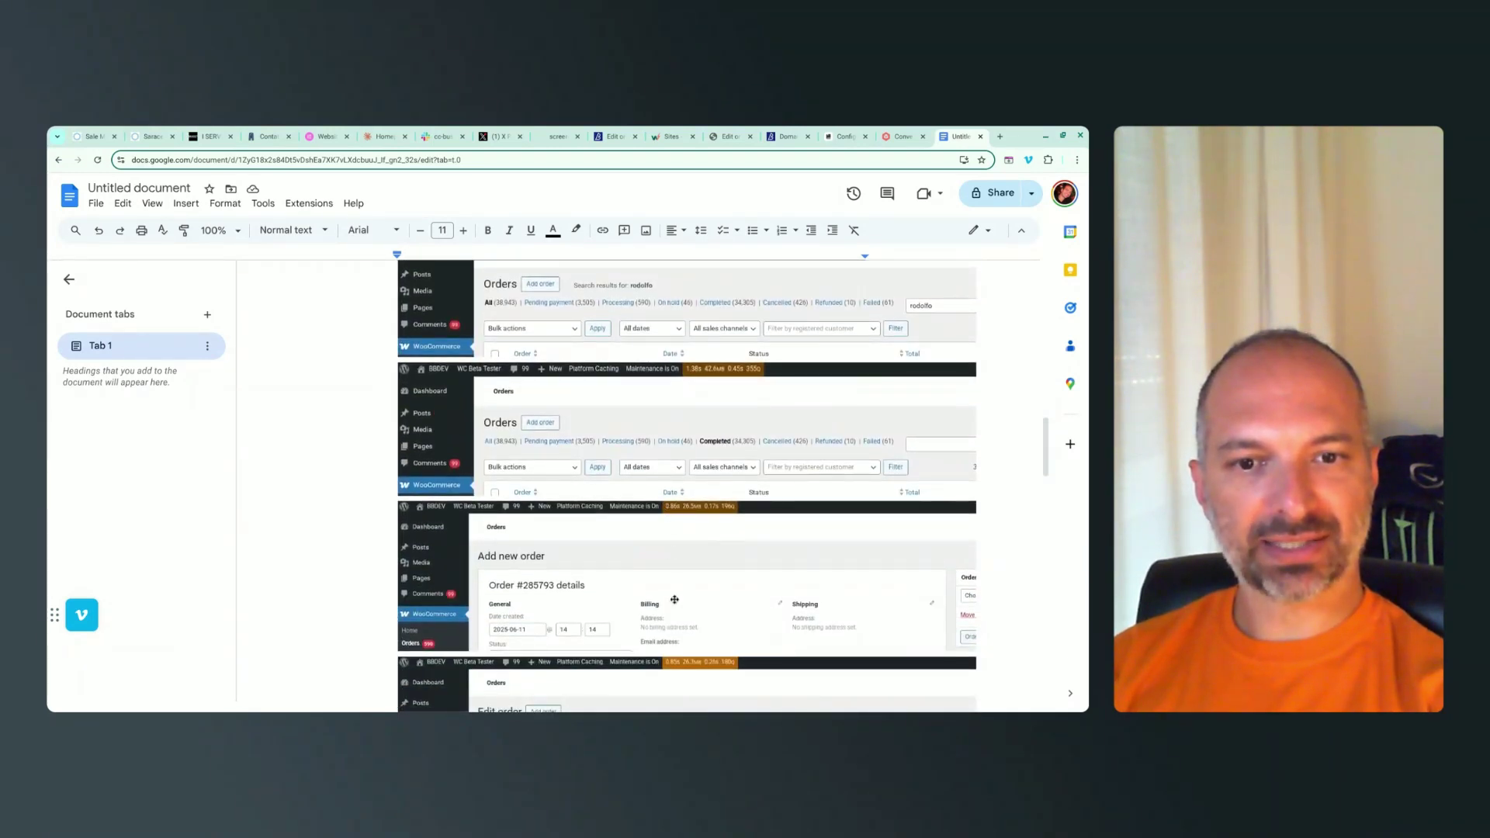
scroll(687, 487, "down", 2)
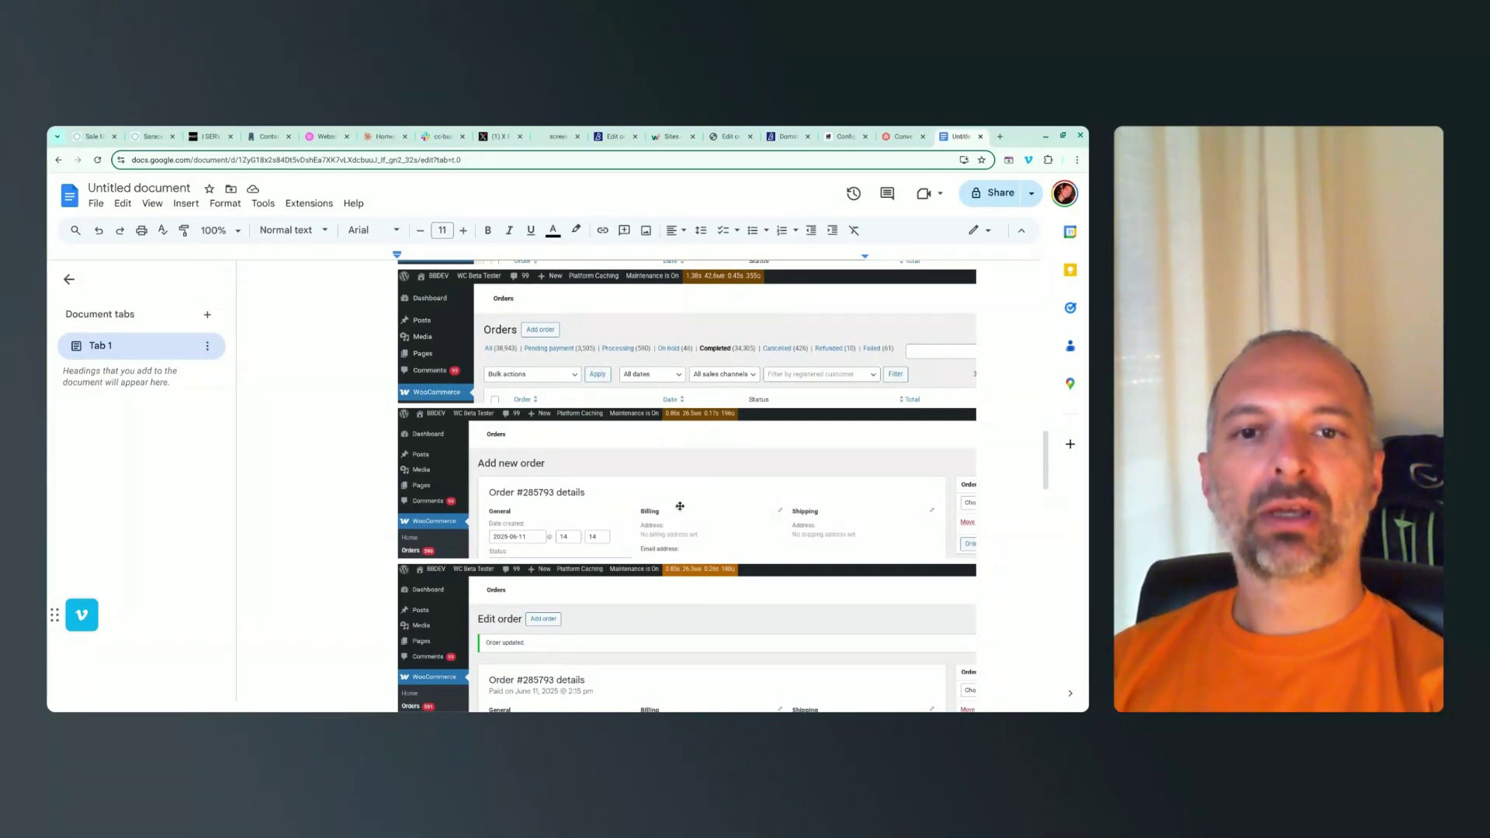
Examine the empty new website's Query Monitor figures on 9.7.1 and after the update to 9.9.3.
scroll(684, 463, "down", 4)
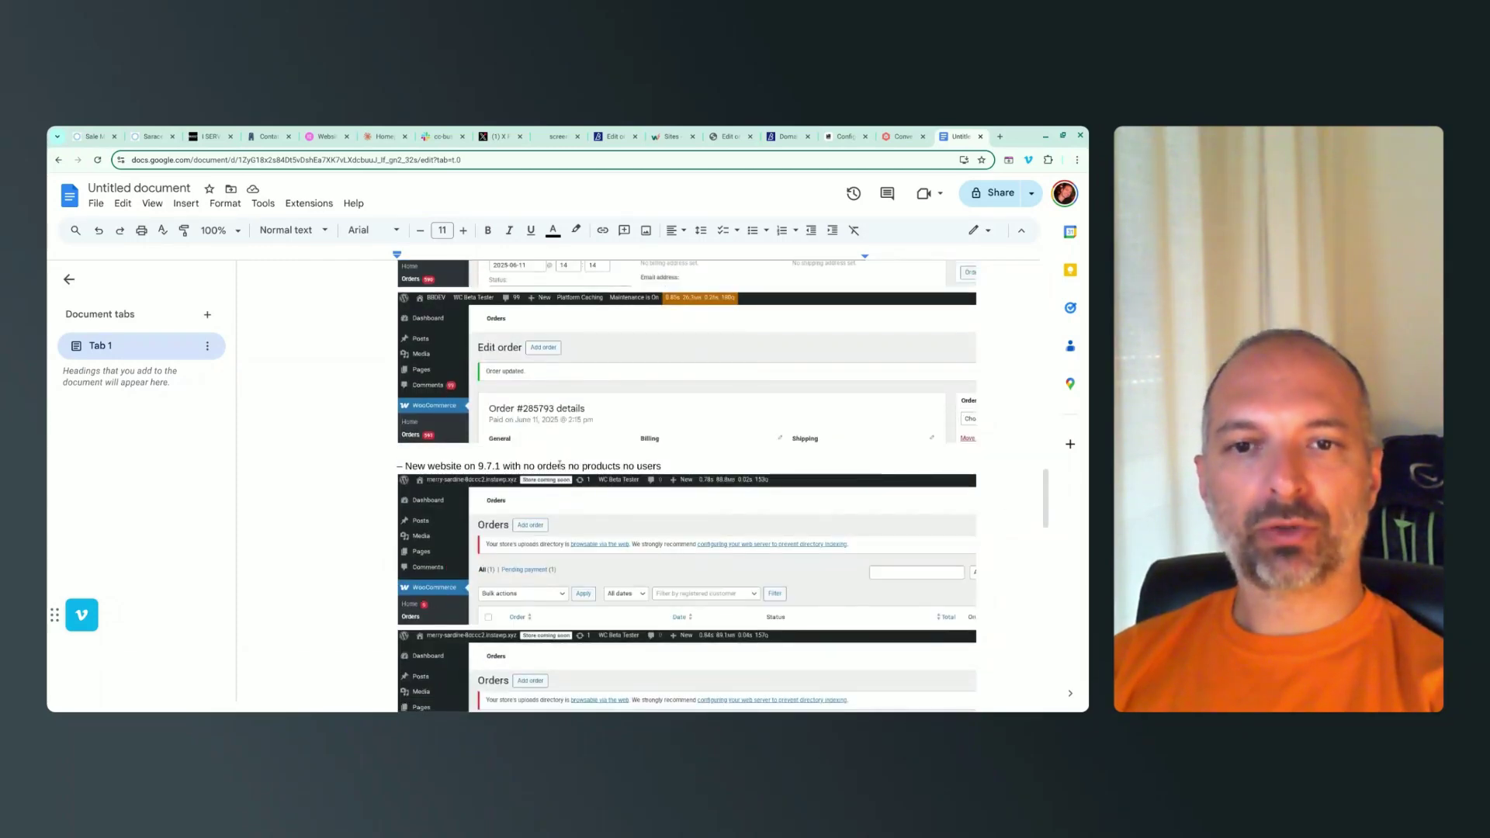
scroll(560, 465, "down", 4)
scroll(560, 464, "down", 3)
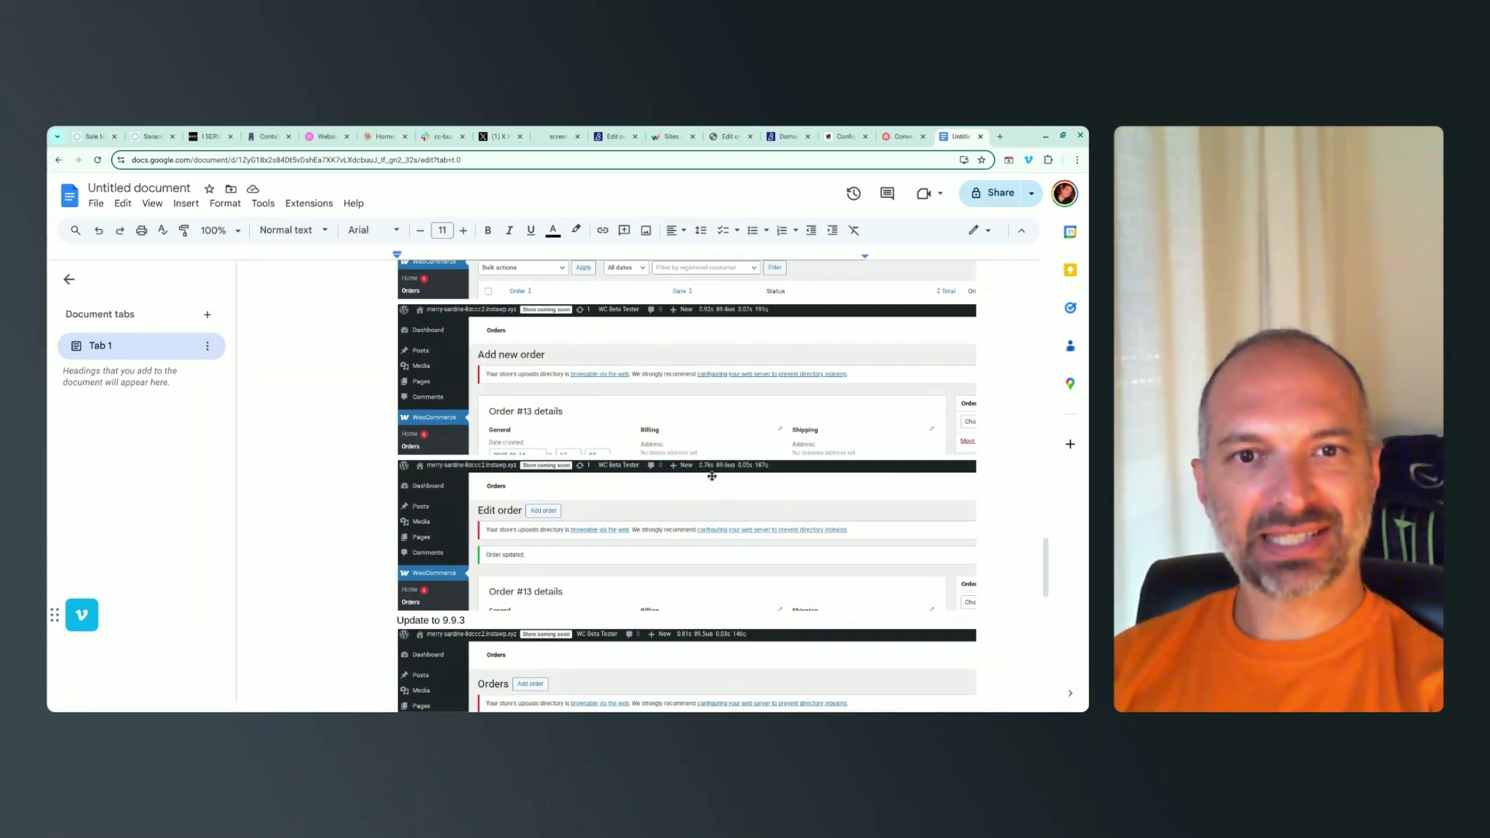
scroll(712, 476, "down", 5)
scroll(712, 476, "down", 3)
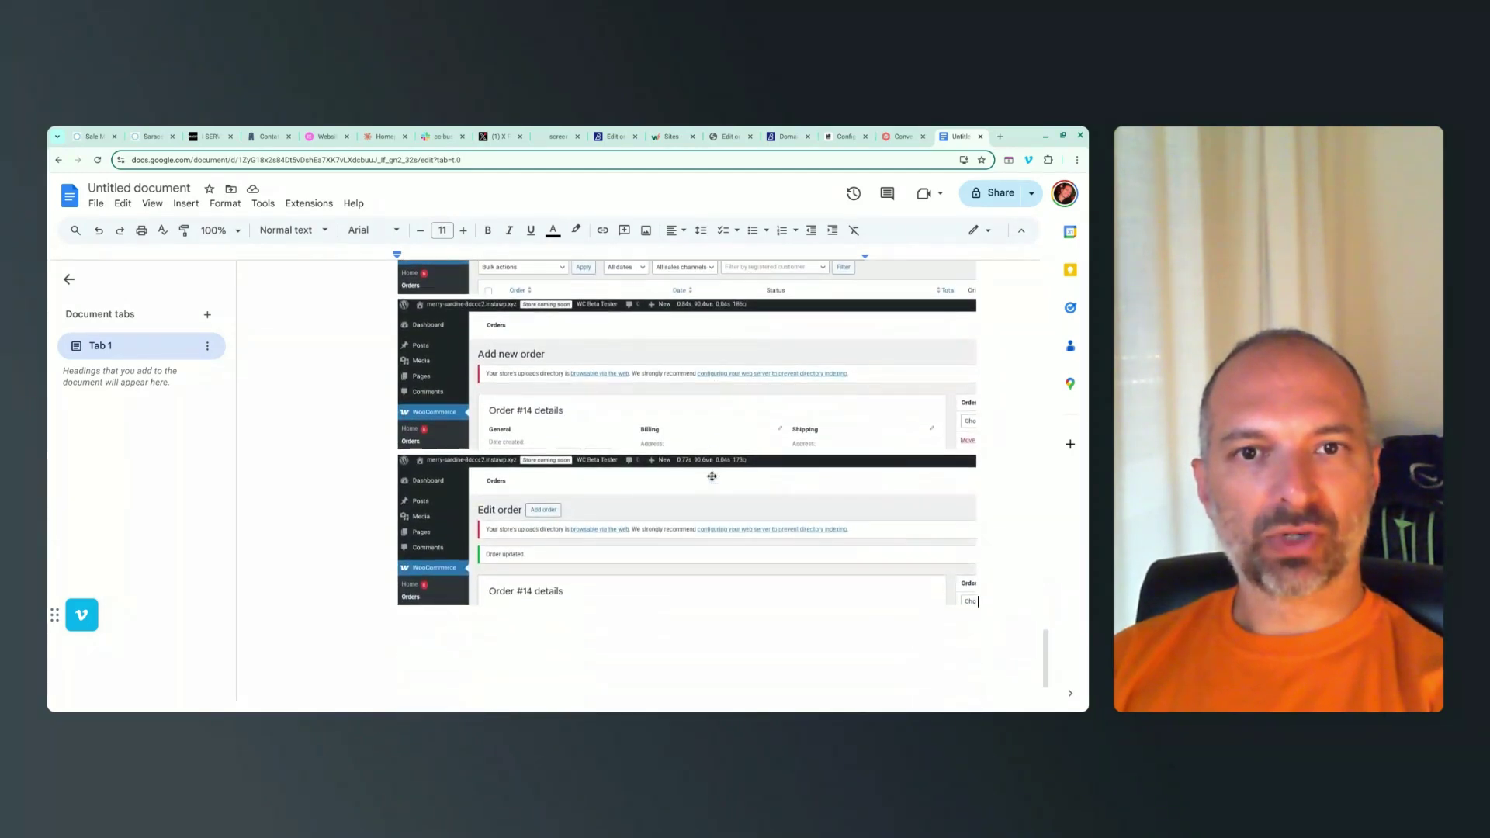
Switch to the WooCommerce 9.9 performance article and examine its benchmark store conditions and comparison charts.
scroll(686, 489, "up", 10)
scroll(686, 489, "up", 3)
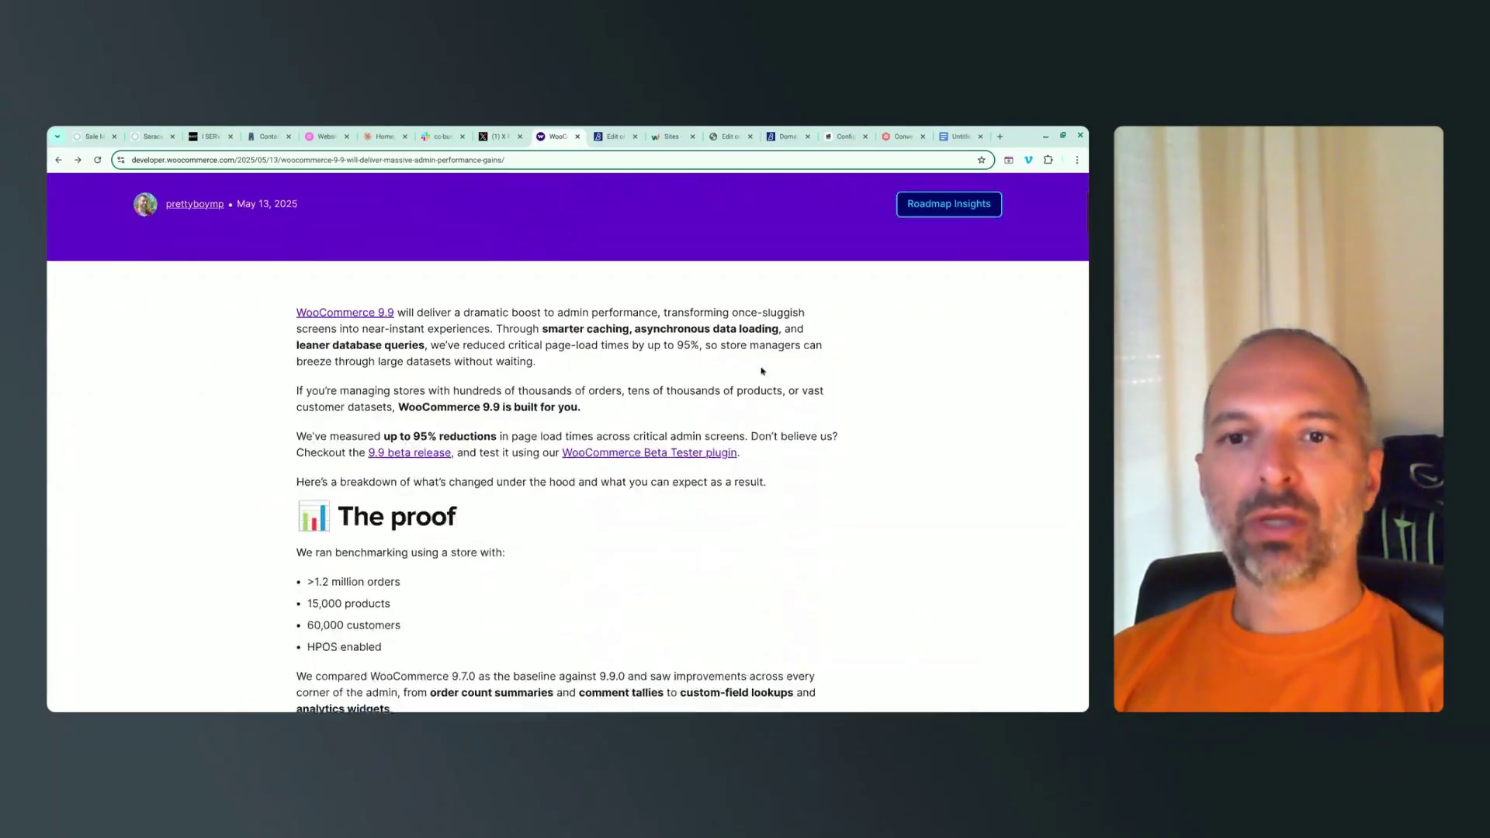
scroll(762, 371, "down", 6)
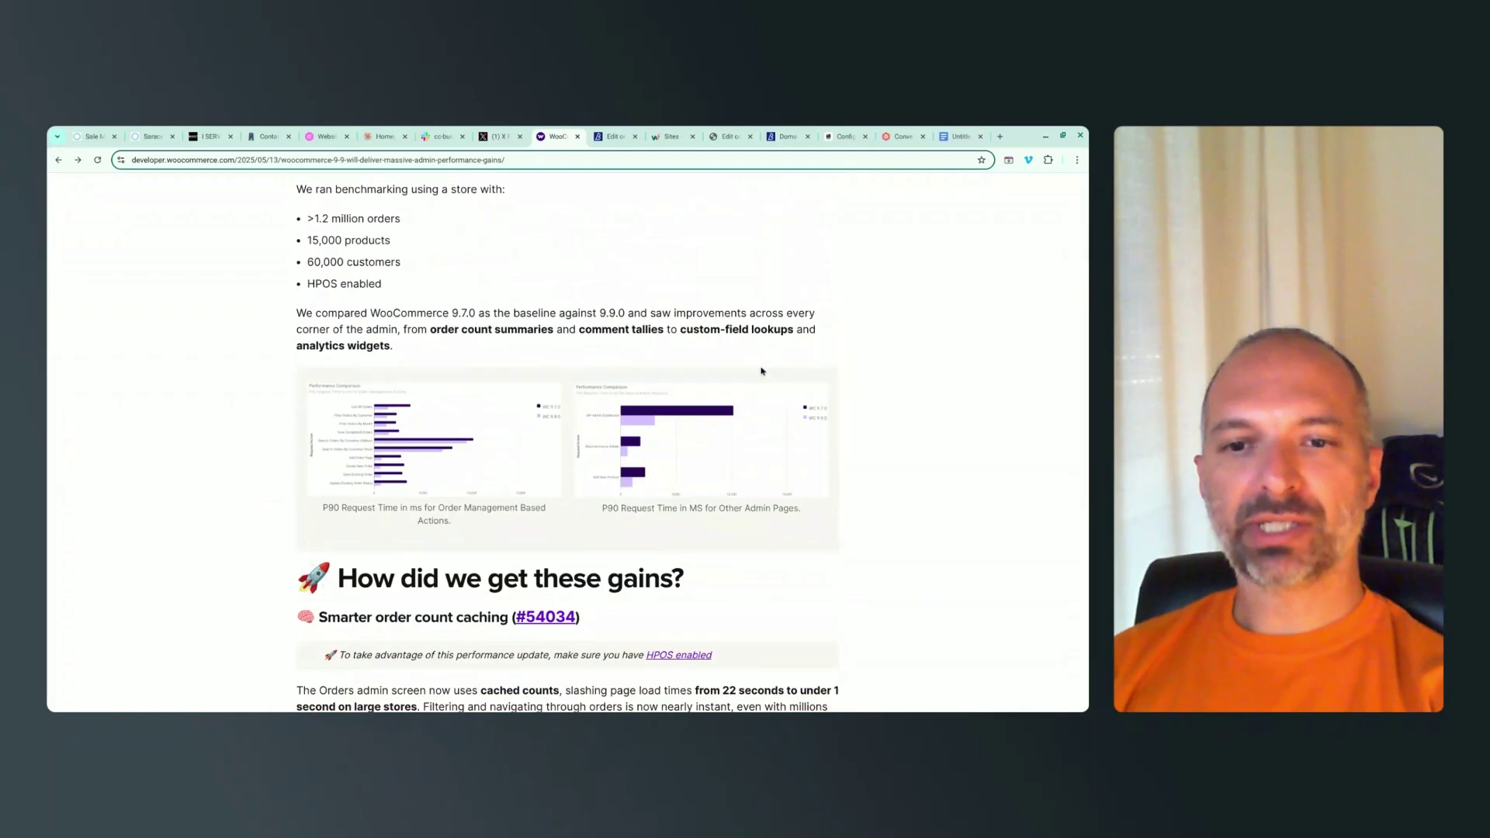